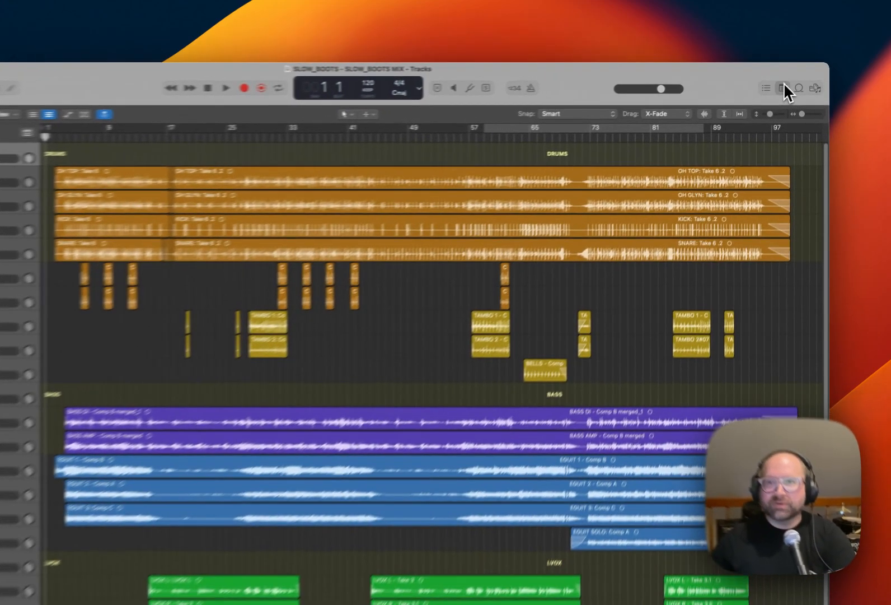
Show the project notes to review the mixing process list, and hide them again.
click(791, 83)
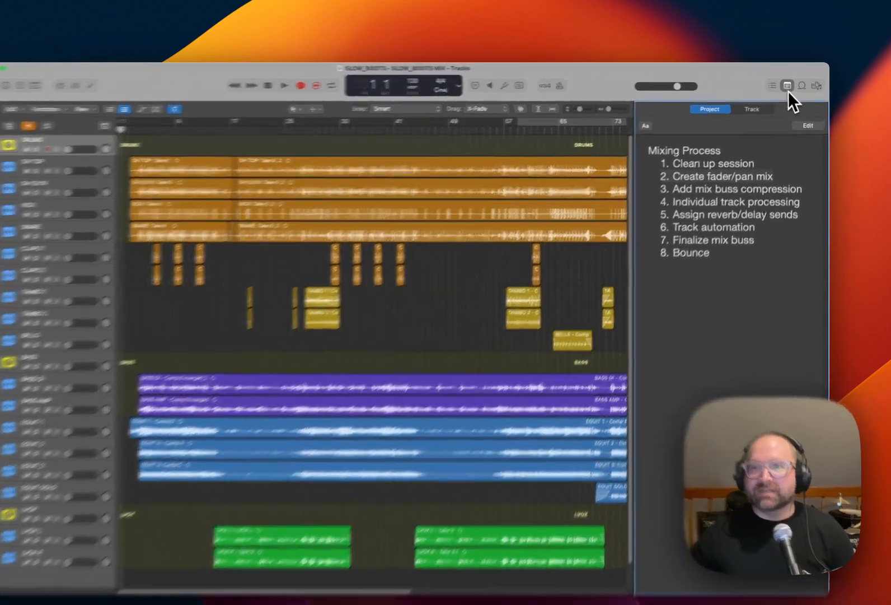
click(791, 83)
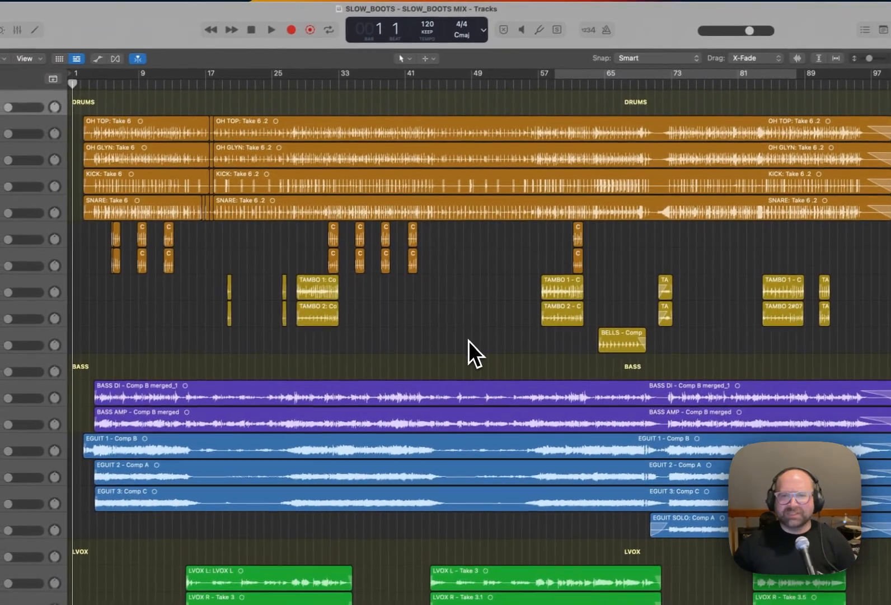
In the mixer, set DRUMS, OH TOP and OH GLYN to 0.0 dB, and pan OH TOP to -64 and OH GLYN to +63.
key(x)
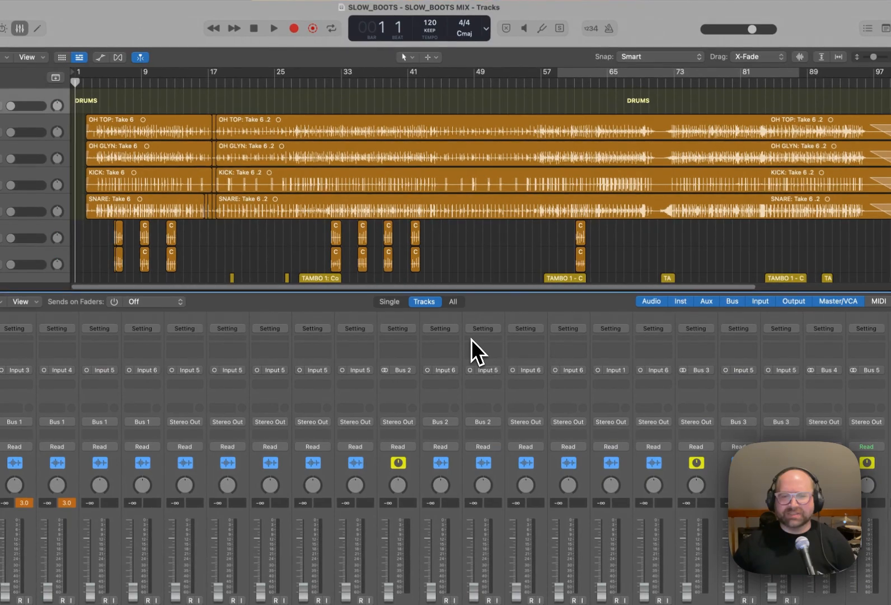
key(x)
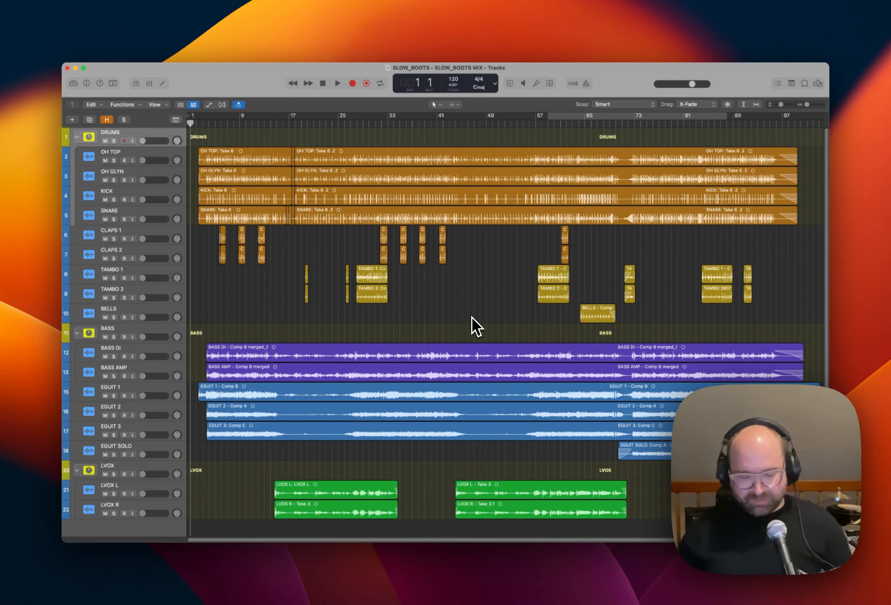
key(x)
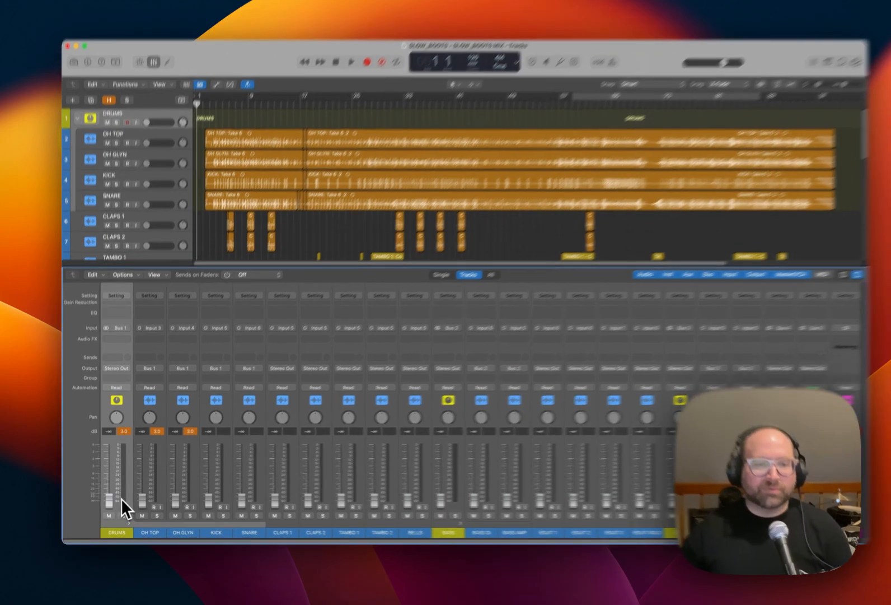
alt+click(107, 500)
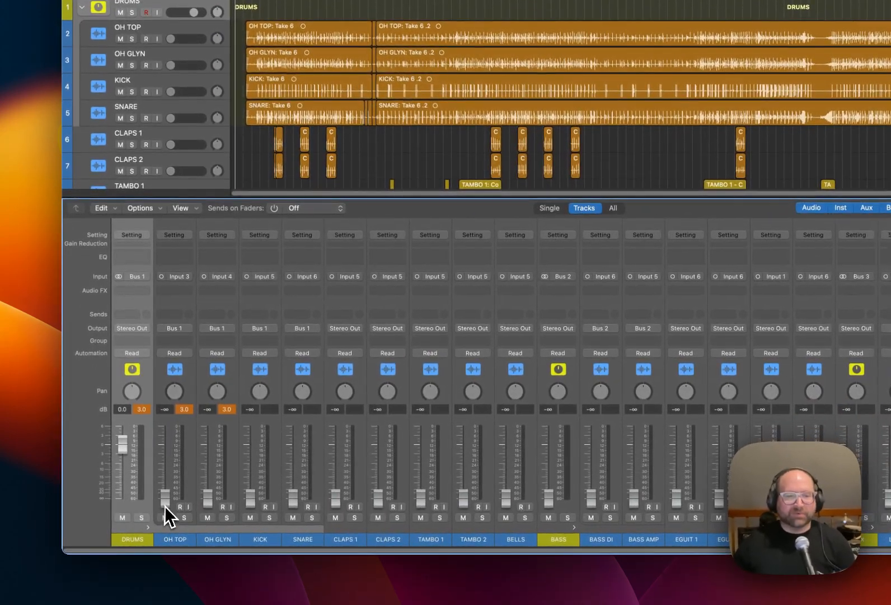
alt+click(164, 506)
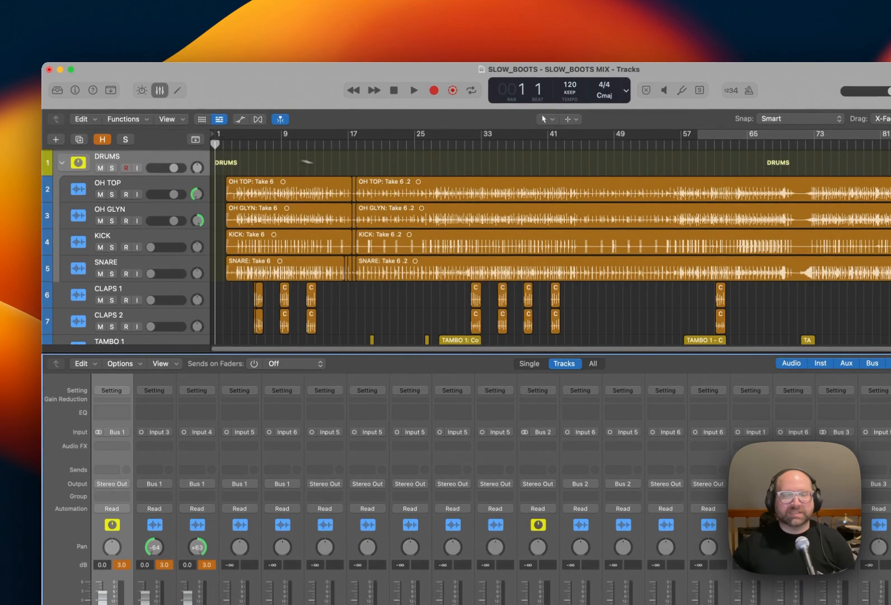
Set a cycle range from bar 24 to bar 36 in the arrangement.
scroll(460, 43, down, 3)
scroll(440, 198, down, 5)
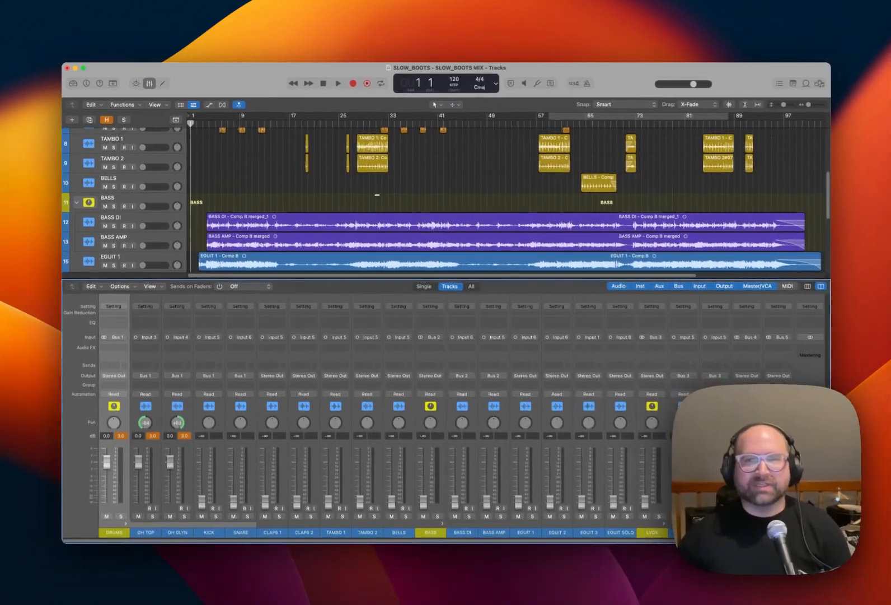
scroll(375, 197, down, 4)
scroll(375, 197, up, 5)
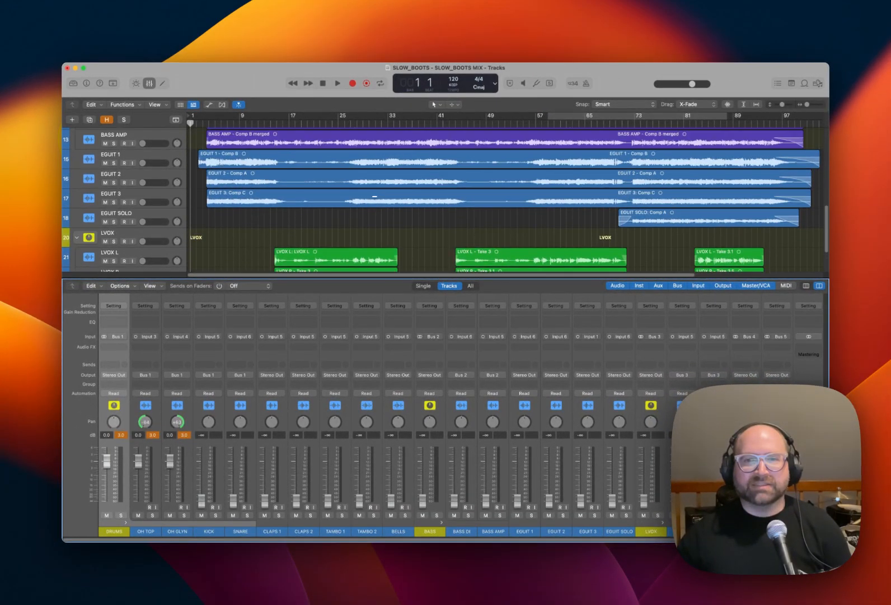
scroll(375, 197, up, 5)
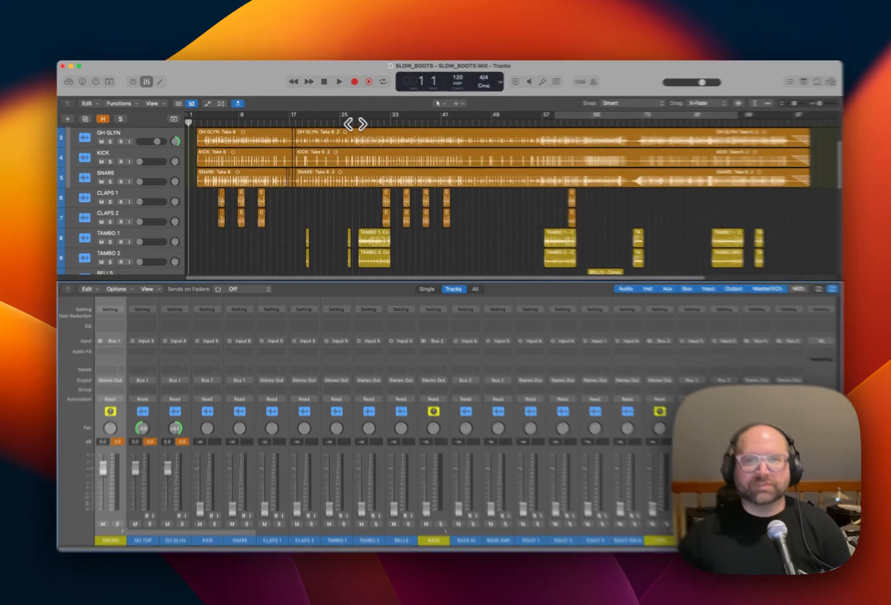
click(372, 123)
drag(359, 109, 453, 109)
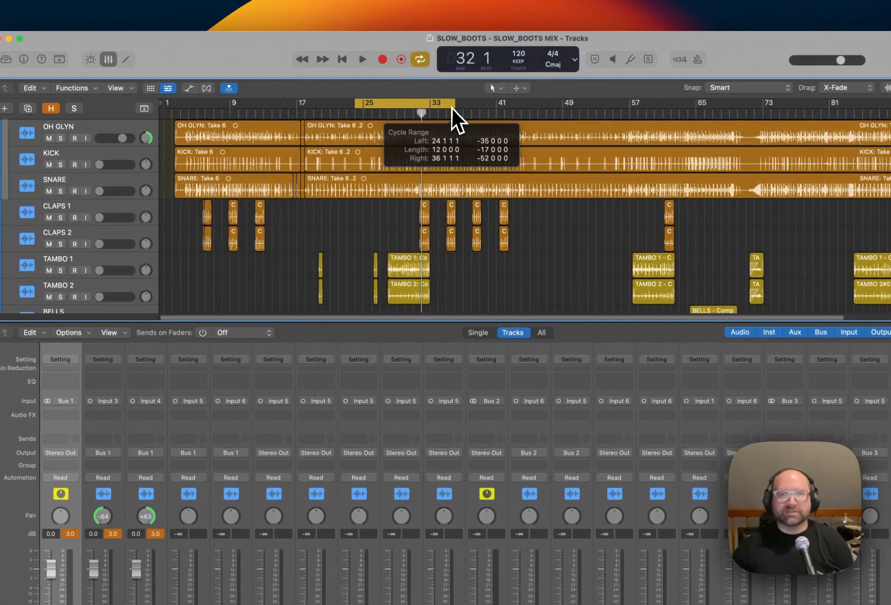
Play the cycled section and lower OH TOP and OH GLYN together to -8.0 dB.
key(space)
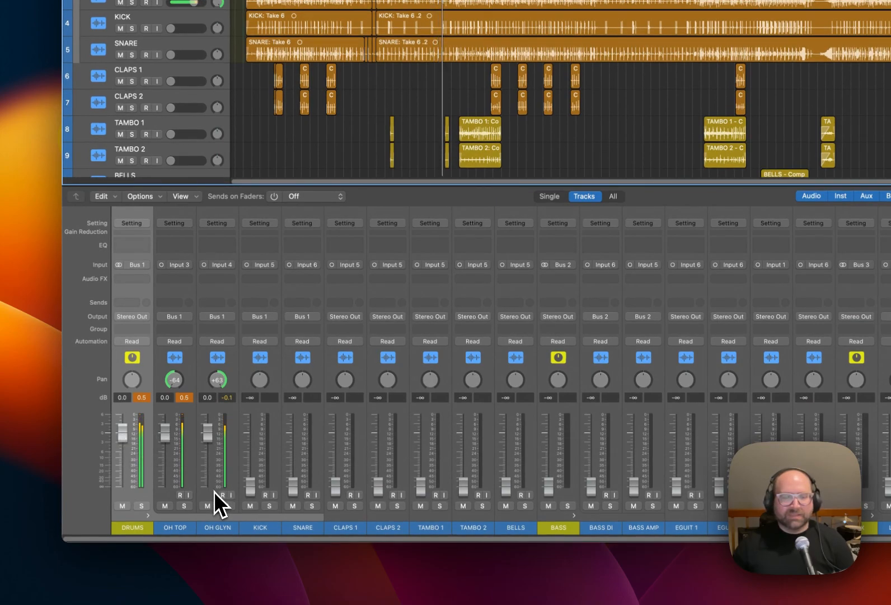
drag(205, 497, 184, 507)
drag(167, 457, 164, 472)
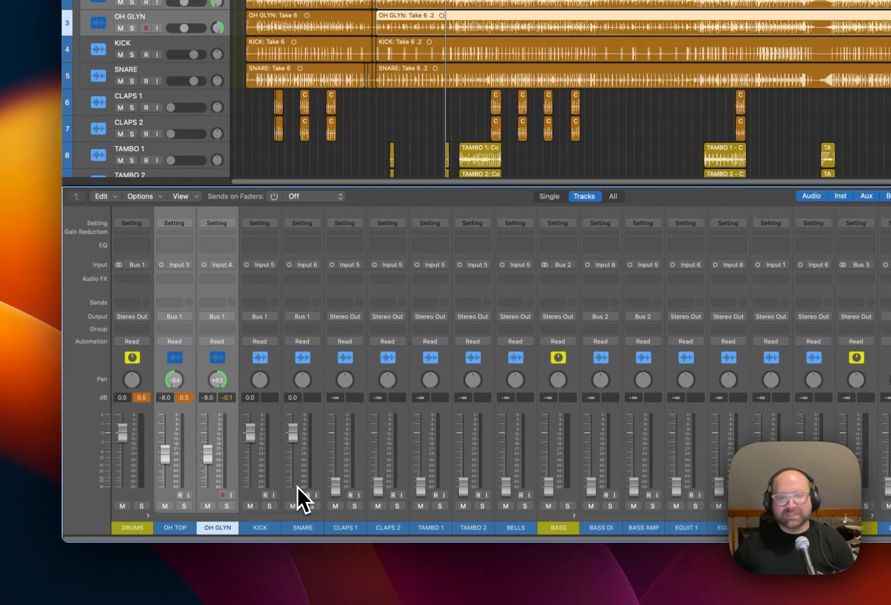
Balance the KICK at -2.8 dB and the SNARE at -1.8 dB against the overheads during playback.
key(space)
drag(253, 447, 292, 448)
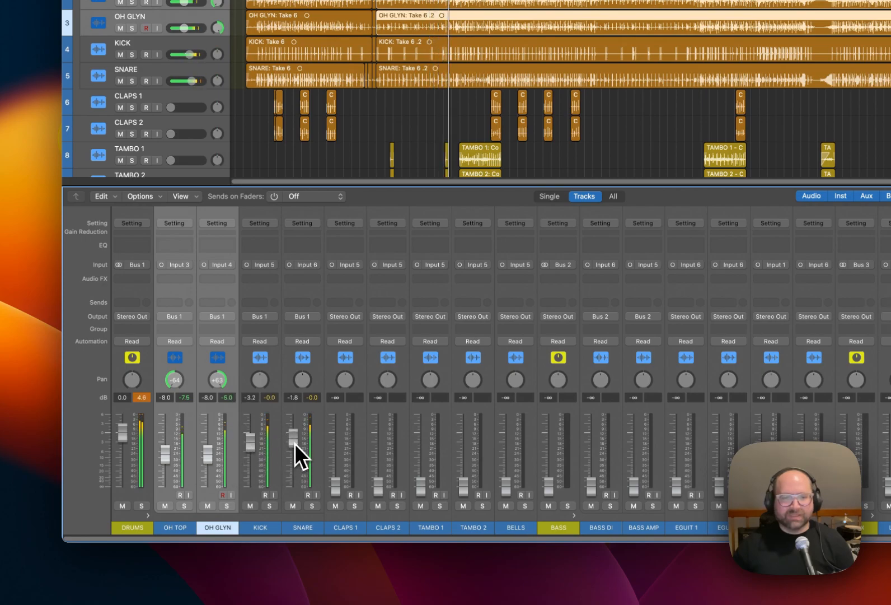
drag(251, 448, 250, 446)
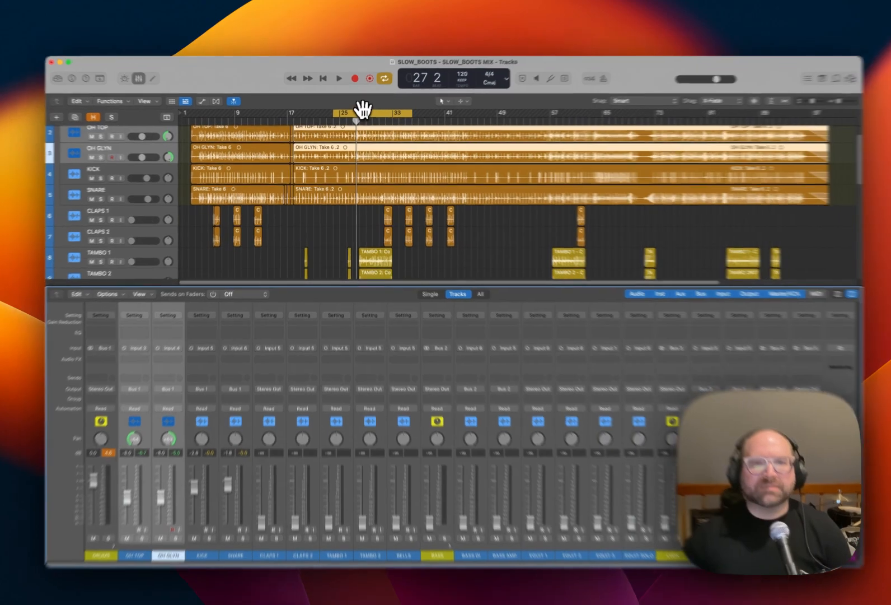
Loop the section around bar 33 and set TAMBO 1 to -17.8 dB panned -64 and TAMBO 2 to -17.4 dB panned +63.
drag(363, 109, 412, 114)
key(space)
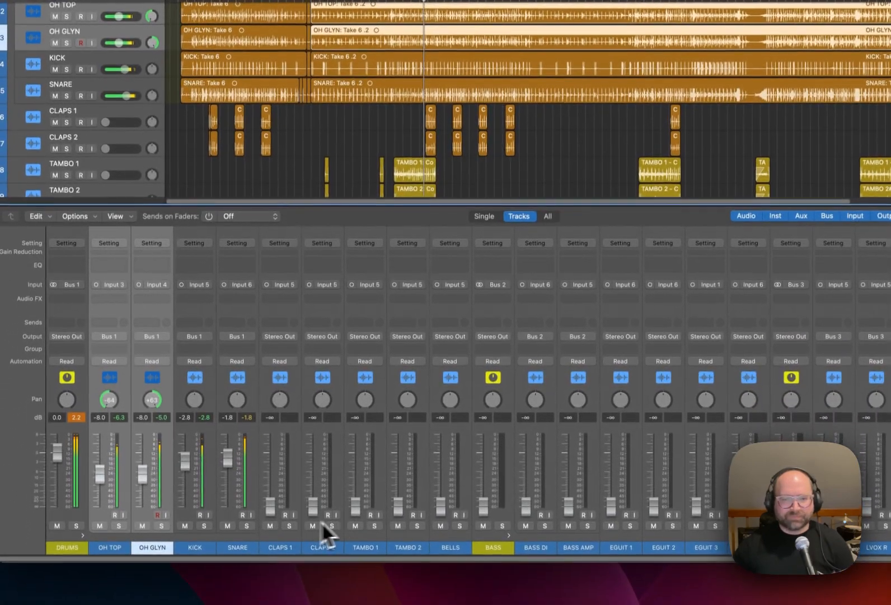
drag(358, 505, 359, 480)
drag(365, 396, 364, 439)
drag(407, 397, 408, 357)
drag(399, 502, 356, 488)
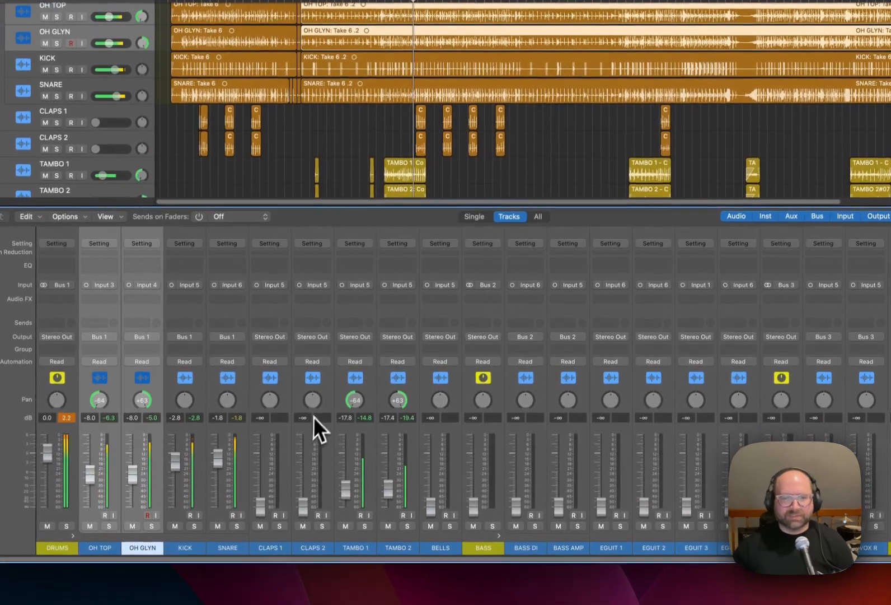
Set CLAPS 1 to -11.0 dB panned -49 and CLAPS 2 to -10.8 dB panned +46 while listening.
drag(312, 412, 310, 374)
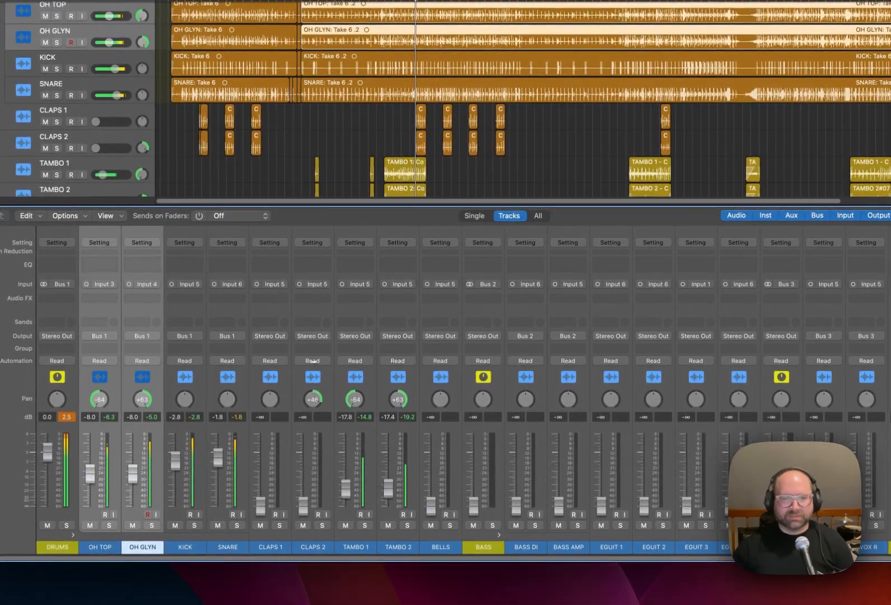
drag(268, 409, 269, 452)
drag(260, 506, 303, 499)
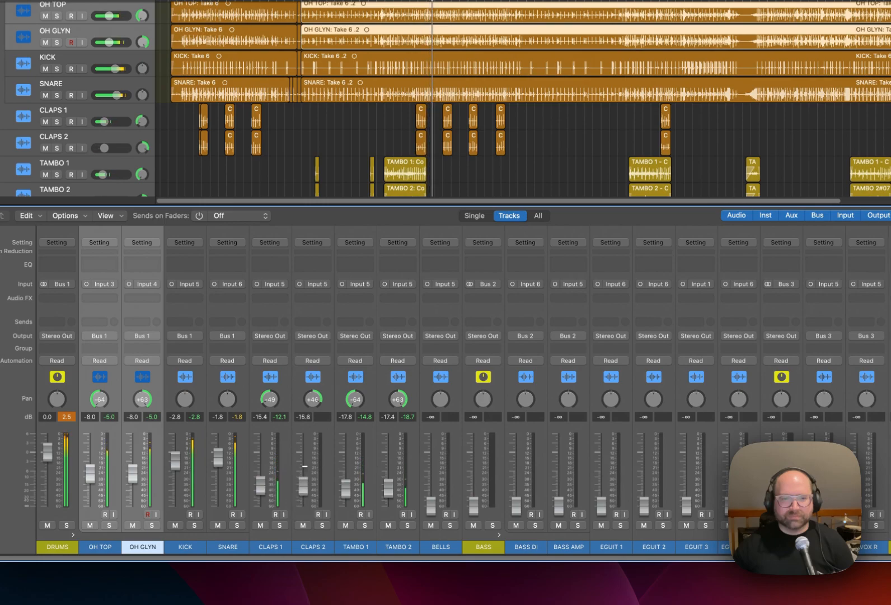
drag(264, 492, 265, 488)
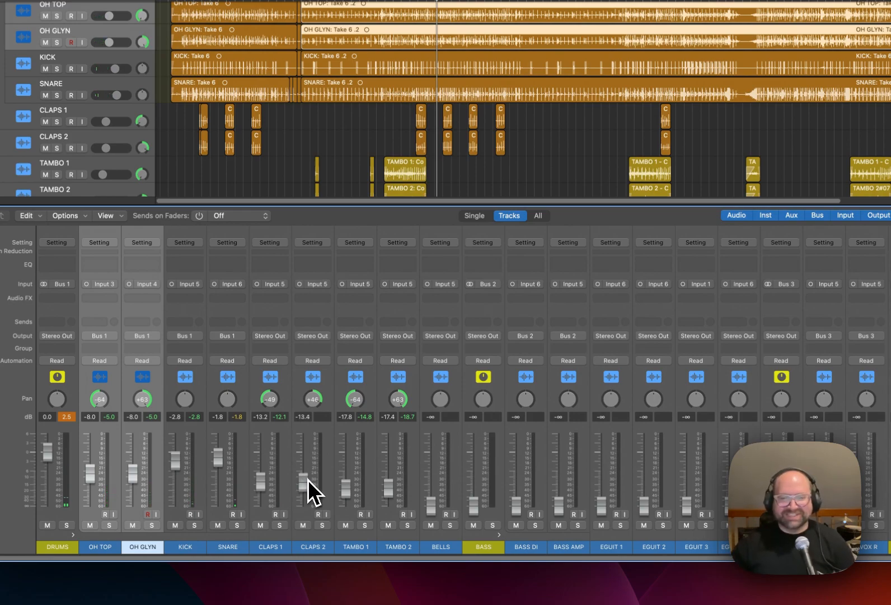
key(space)
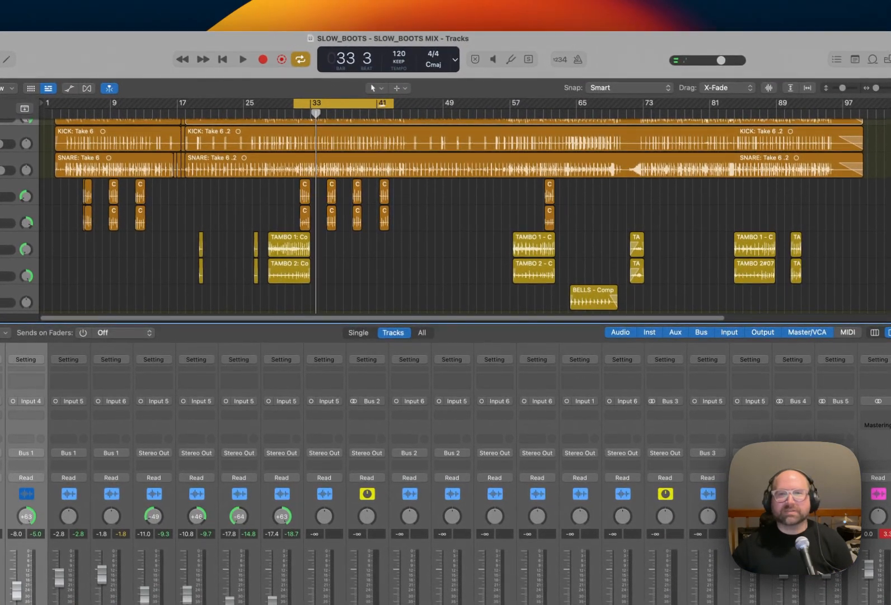
Loop the section around the BELLS region and set the BELLS track to -15.0 dB panned -27 during playback.
drag(361, 104, 636, 115)
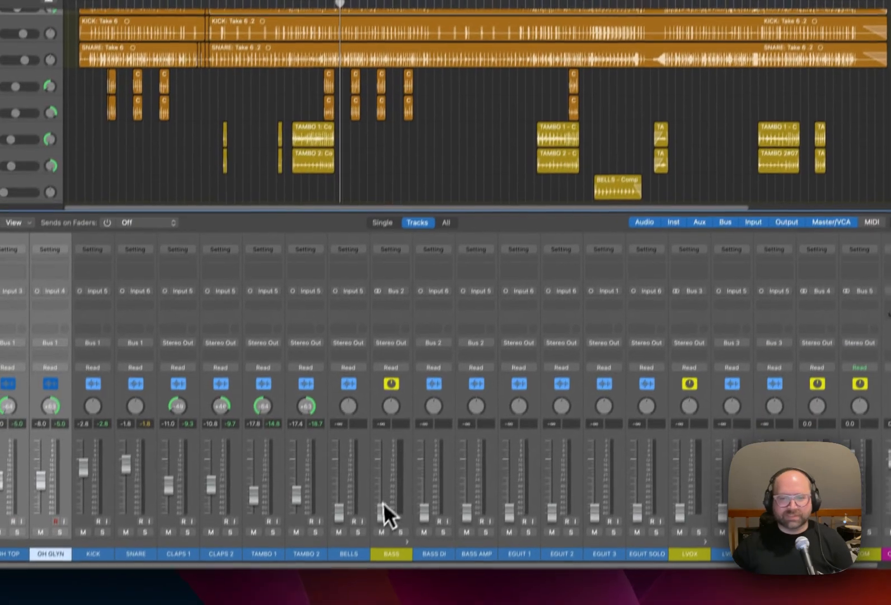
key(space)
drag(348, 490, 348, 473)
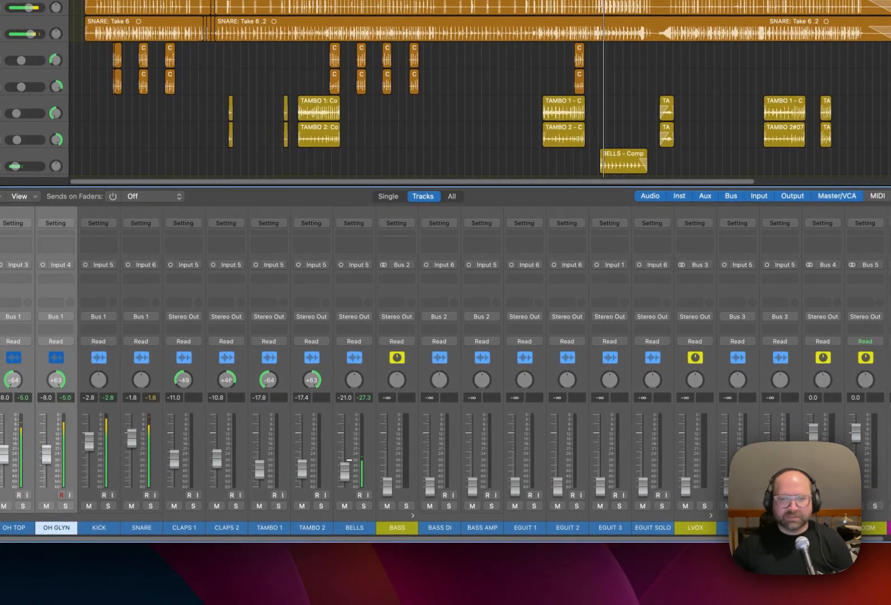
drag(354, 380, 354, 396)
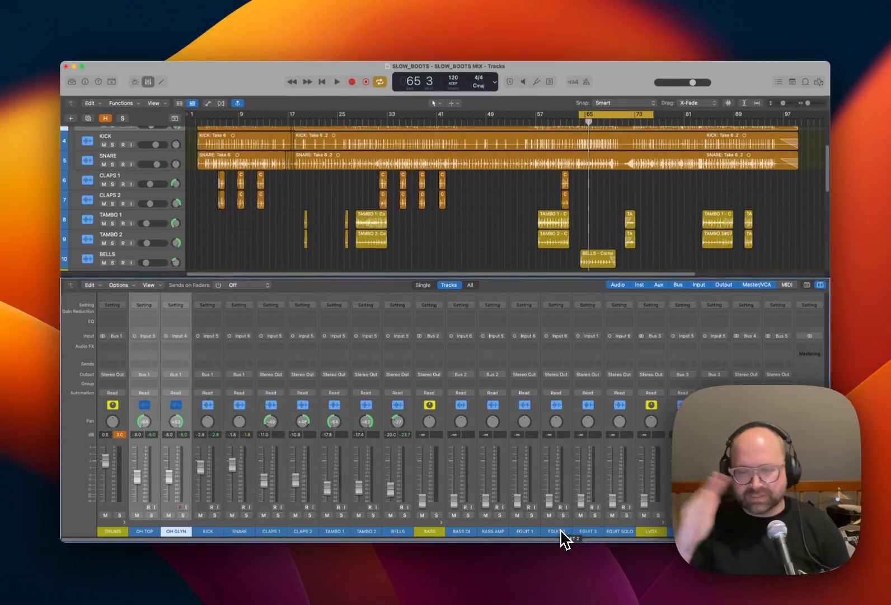
key(space)
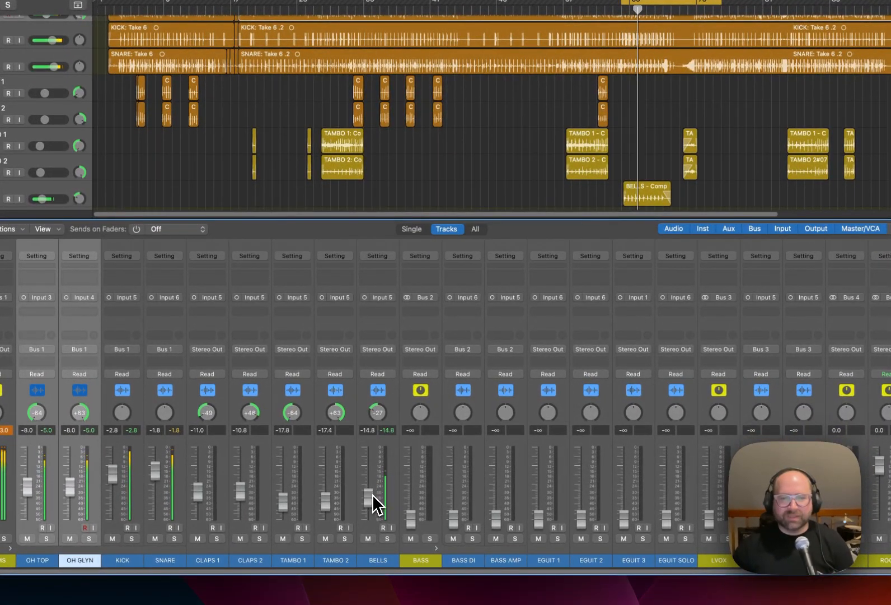
key(space)
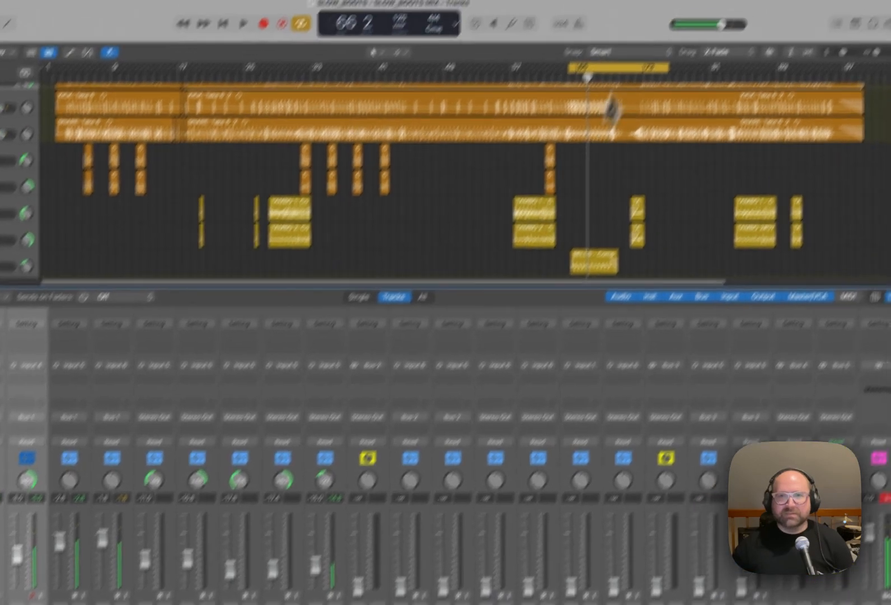
Set the BASS summing track and the BASS AMP track faders to 0.0 dB.
scroll(611, 158, down, 3)
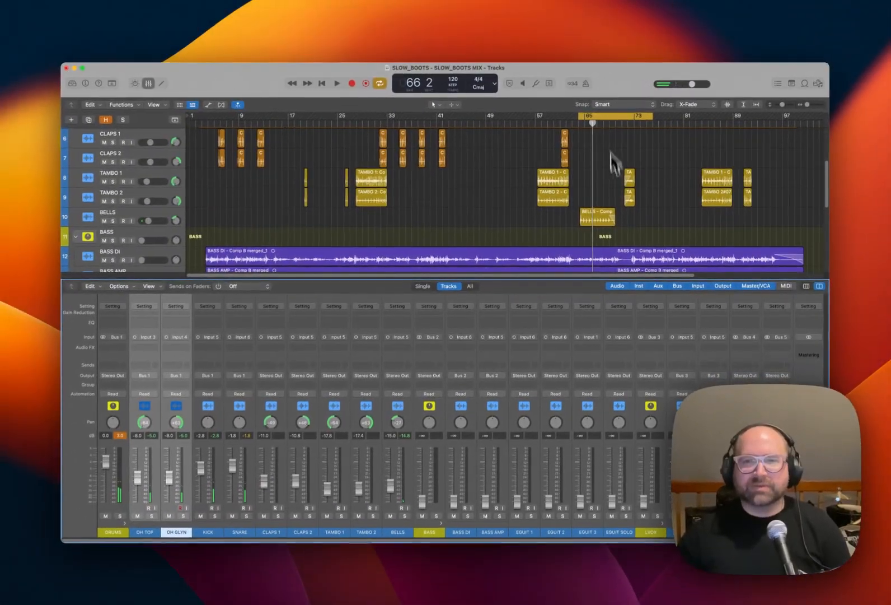
scroll(616, 195, down, 3)
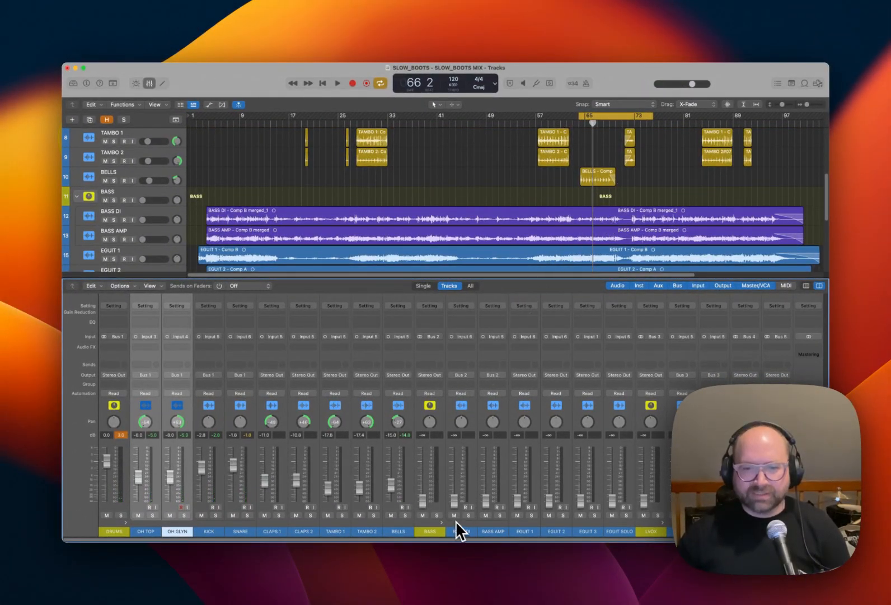
alt+click(424, 504)
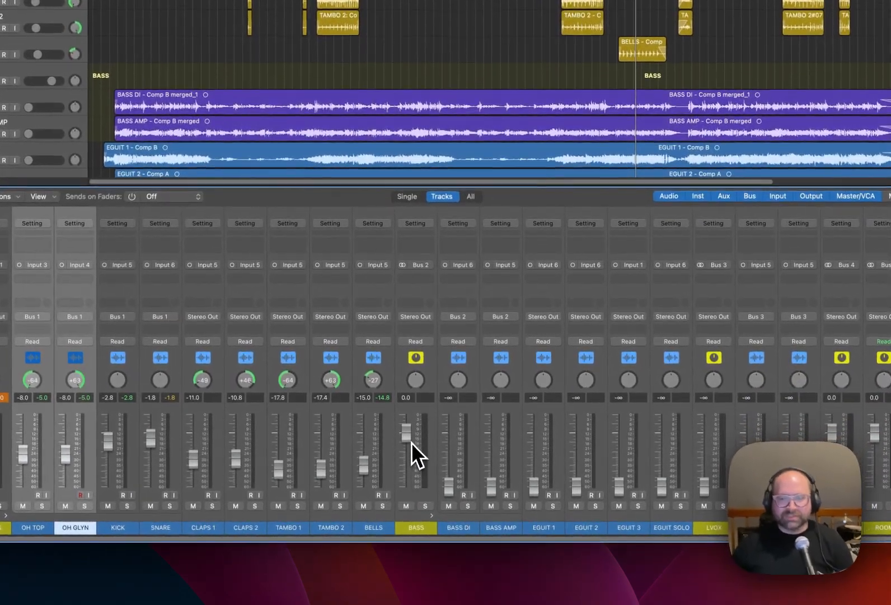
click(495, 520)
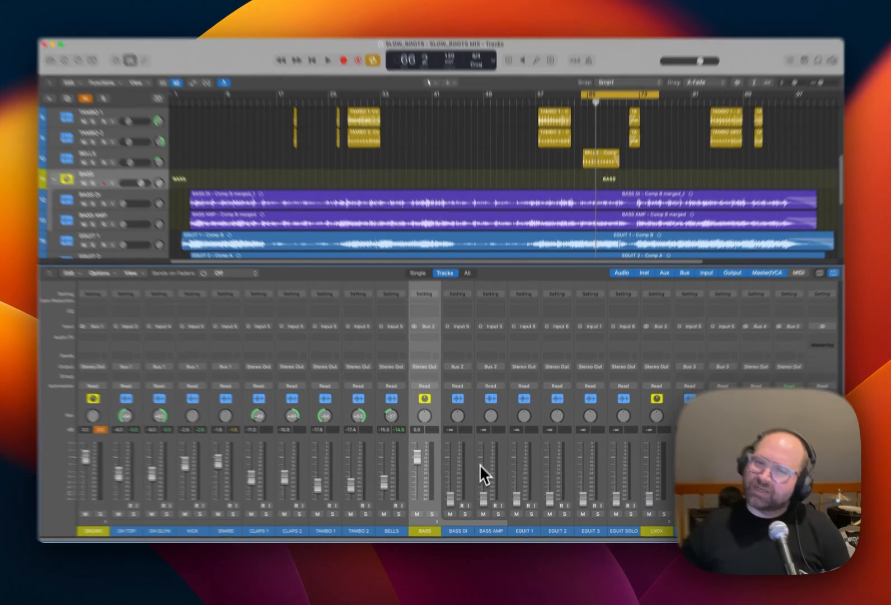
click(494, 446)
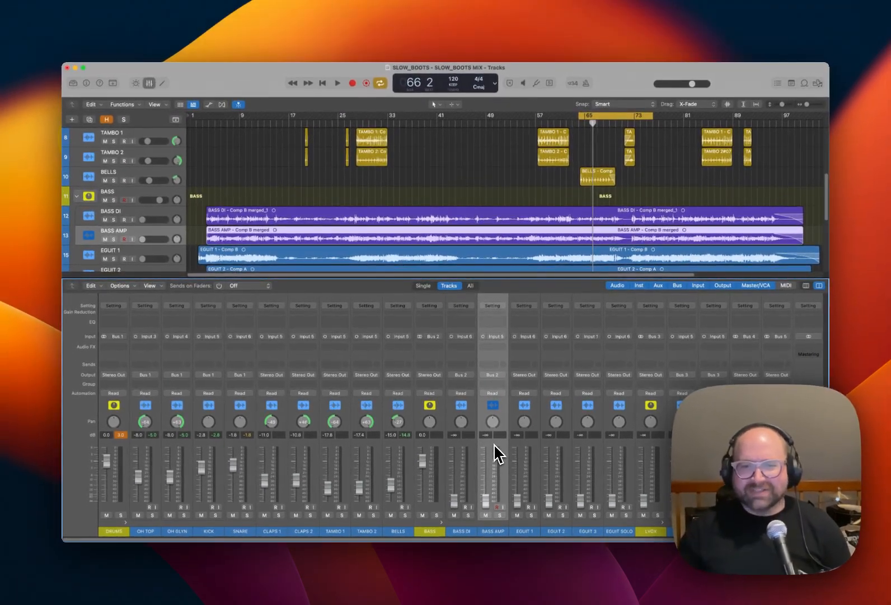
alt+click(487, 500)
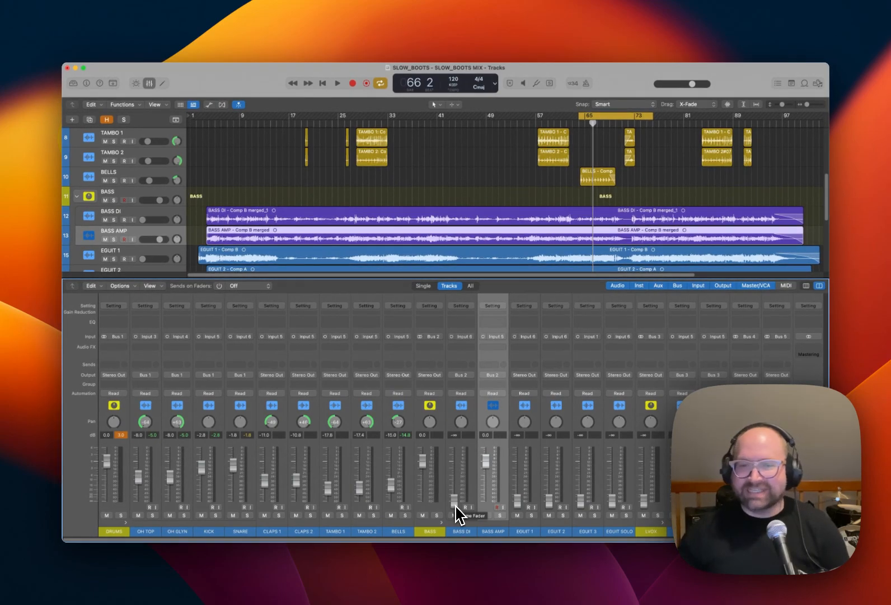
Play the loop and balance the bass, setting the BASS stack to -2.5 dB and BASS DI to -4.7 dB.
drag(423, 461, 425, 476)
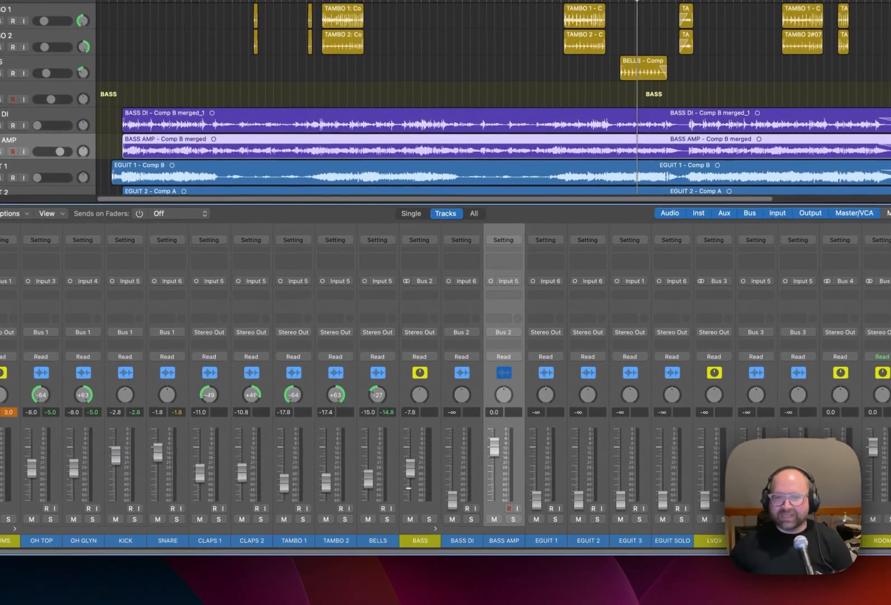
key(space)
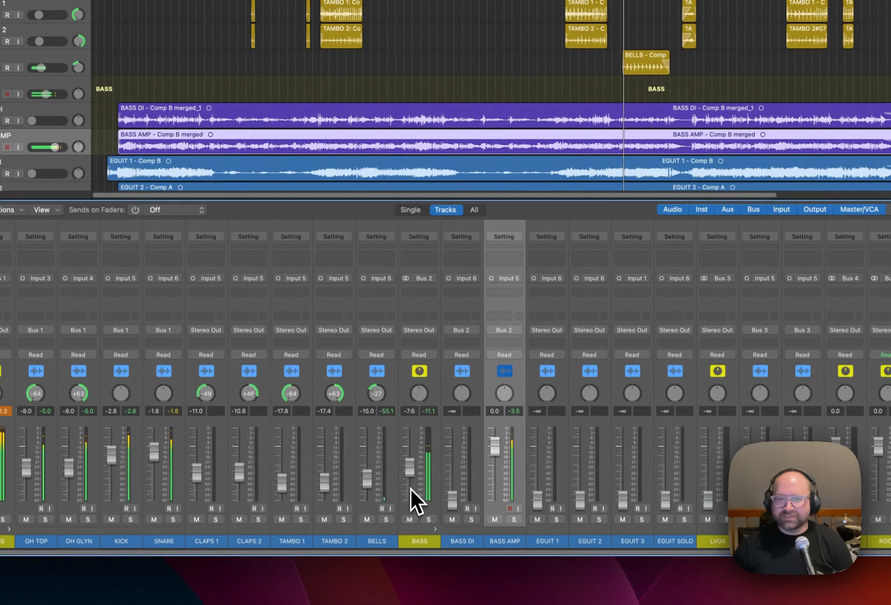
drag(410, 463, 409, 458)
drag(452, 497, 410, 458)
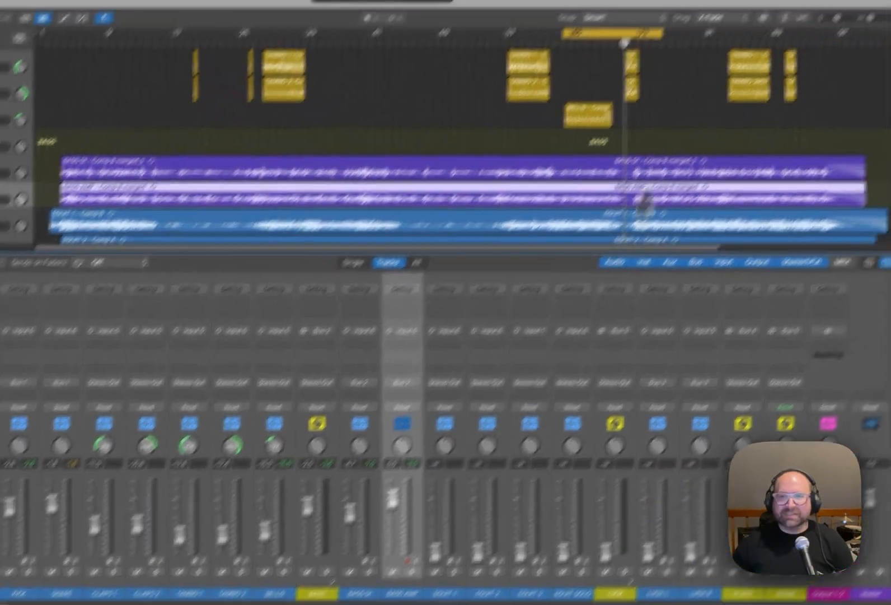
Move the cycle range to the start of the EGUIT SOLO region and extend it across most of that region.
scroll(665, 171, down, 3)
scroll(605, 196, down, 2)
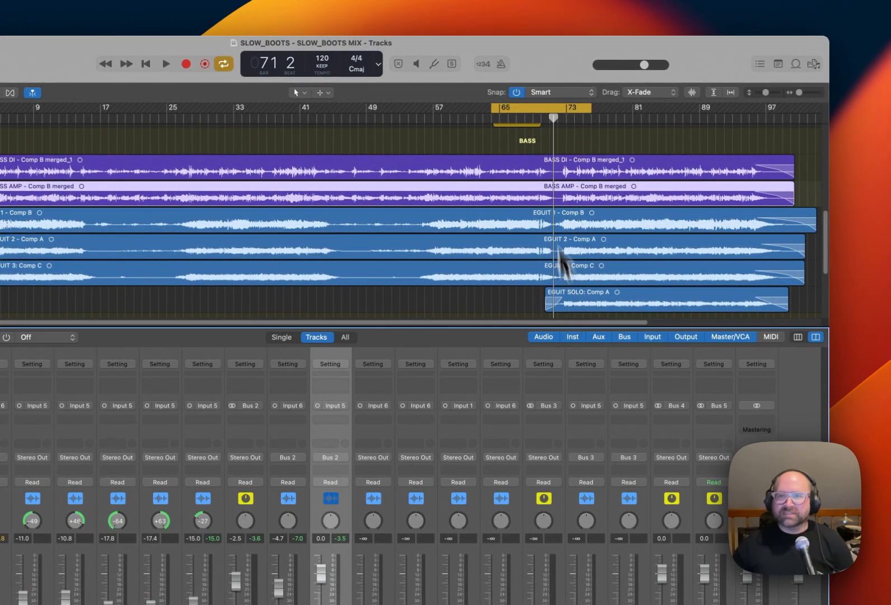
drag(531, 109, 579, 111)
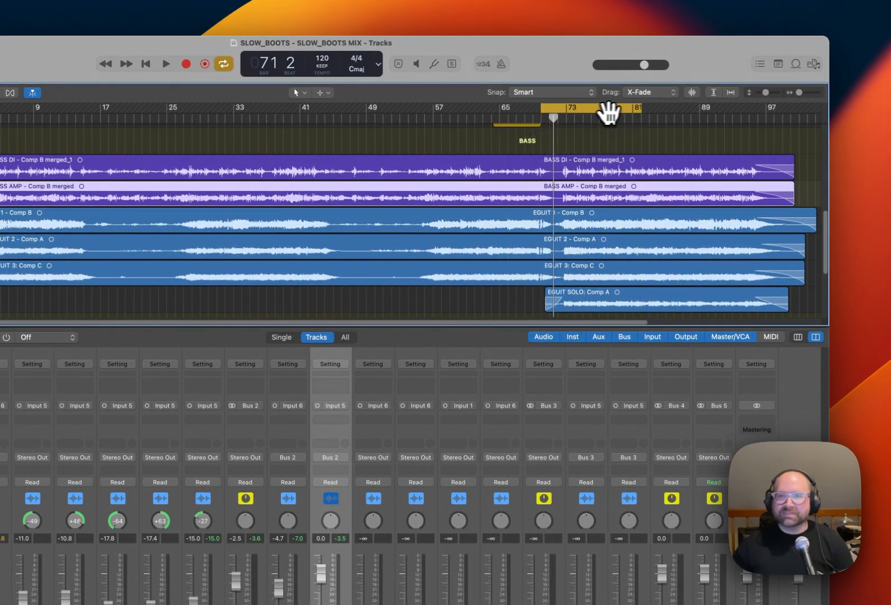
drag(640, 111, 752, 118)
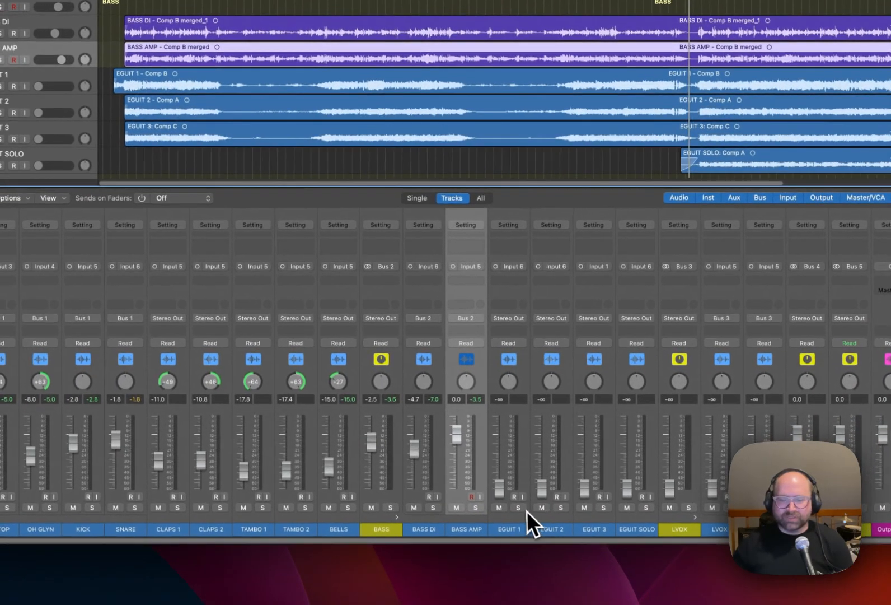
Play the loop and balance EGUIT 1 at -3.6 dB panned -20 against BASS AMP at -1.4 dB and the BASS stack at -3.7 dB.
key(space)
drag(501, 488, 500, 466)
drag(510, 386, 510, 398)
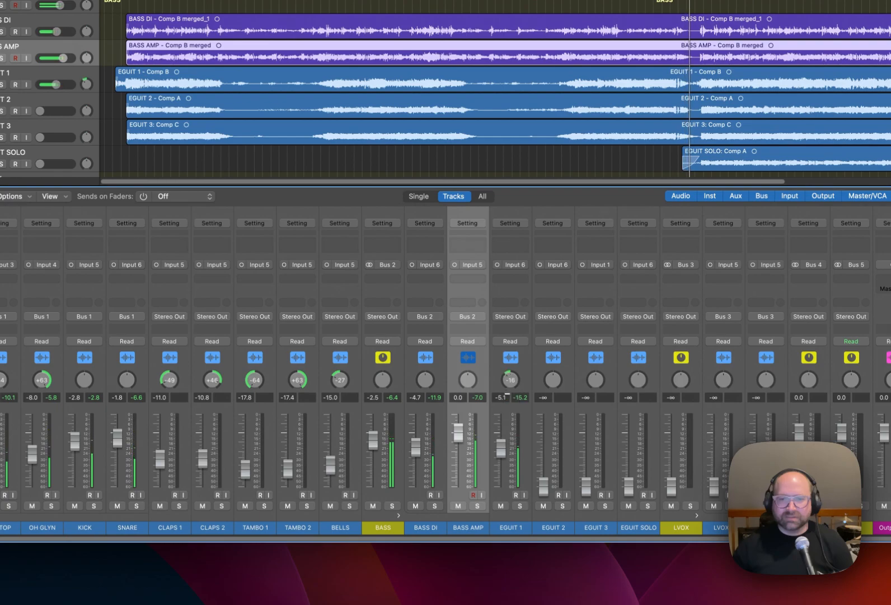
drag(502, 446, 458, 437)
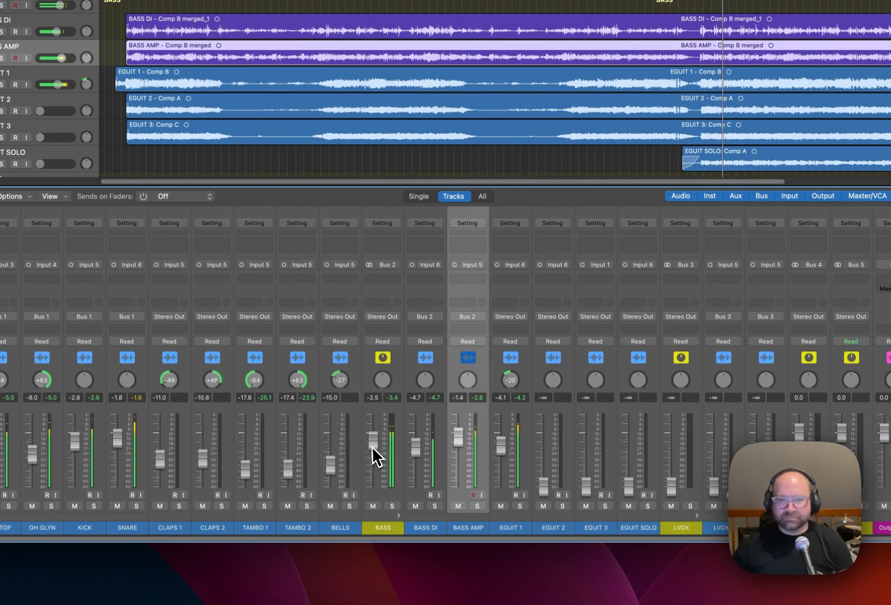
drag(373, 444, 373, 446)
drag(501, 448, 501, 446)
Set EGUIT 2 to -3.3 dB panned +34 and pan EGUIT 1 to -25 while listening.
drag(543, 485, 543, 450)
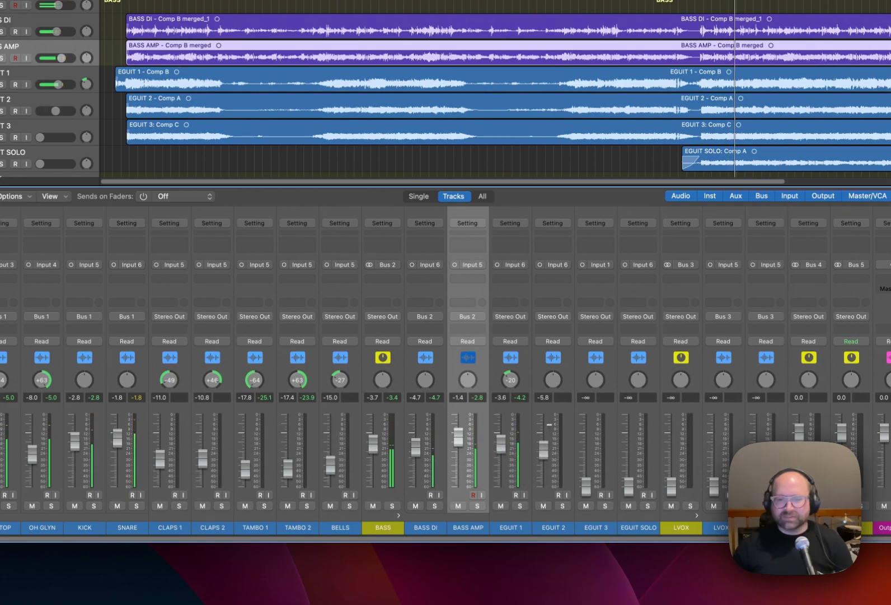
drag(553, 381, 553, 367)
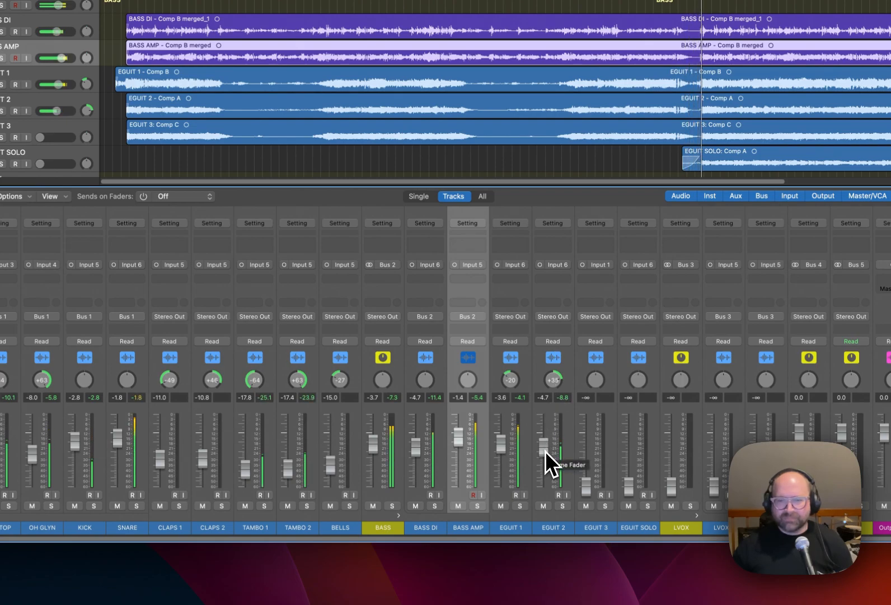
drag(545, 451, 545, 446)
mouse_move(553, 381)
mouse_down()
mouse_move(516, 400)
mouse_move(553, 387)
mouse_up()
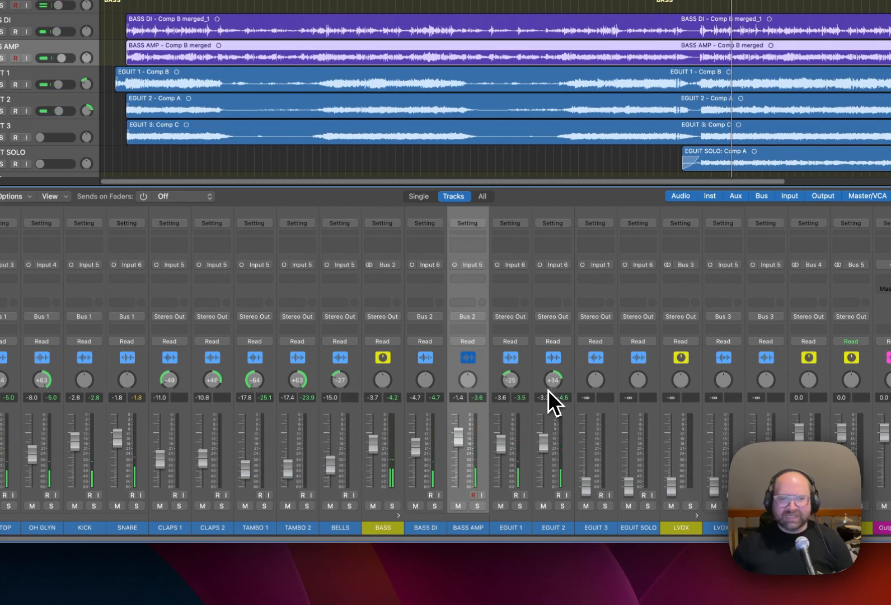
drag(498, 539, 429, 537)
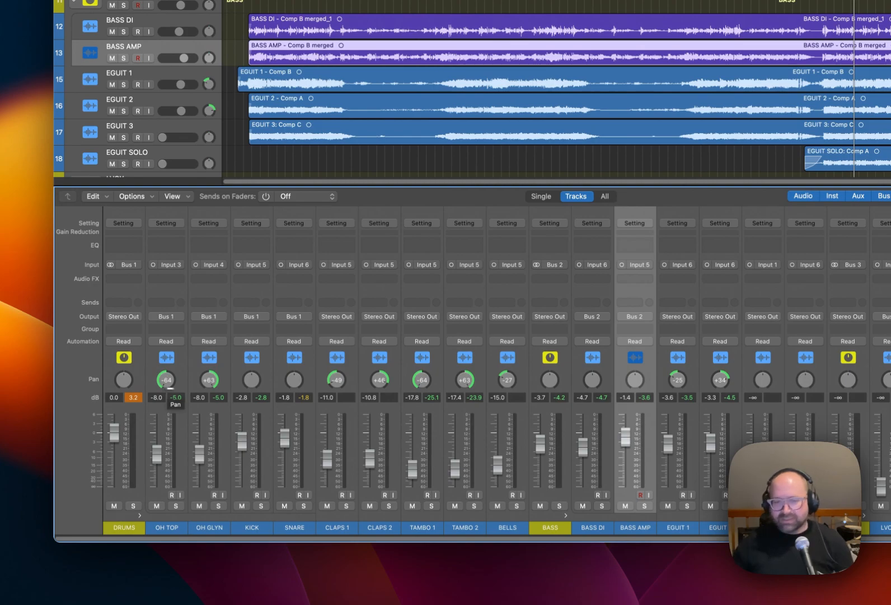
scroll(615, 527, right, 2)
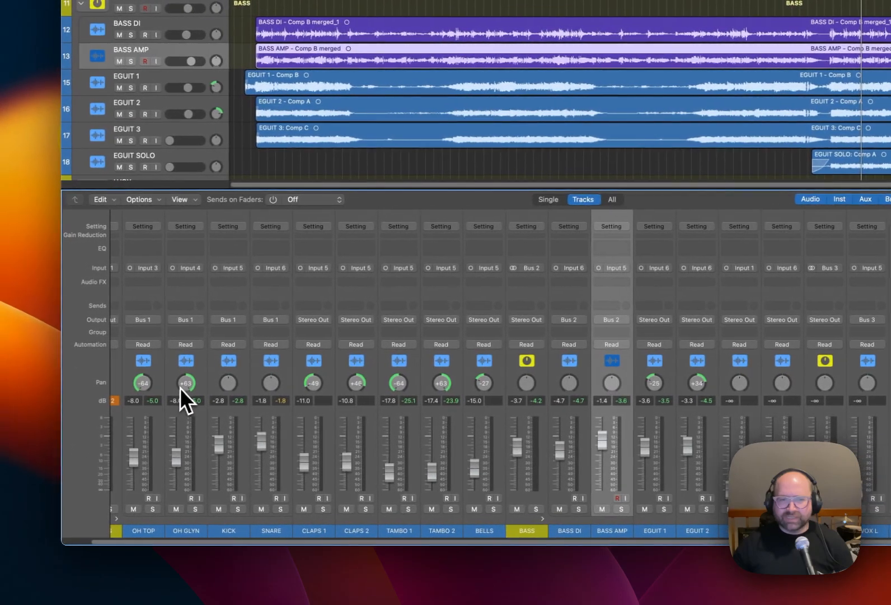
drag(41, 381, 42, 400)
drag(187, 383, 161, 396)
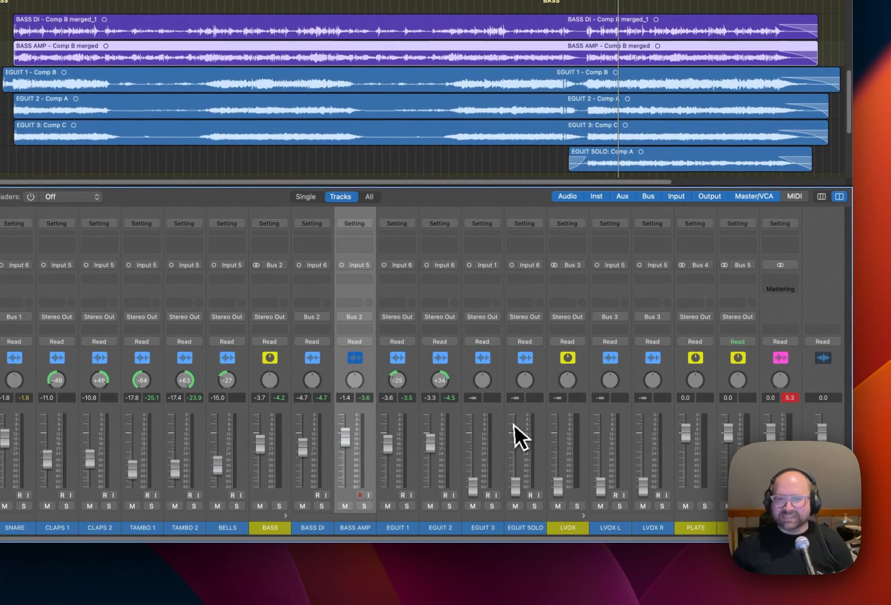
With EGUIT 1 and EGUIT 2 temporarily soloed in playback, set EGUIT 1 to -3.0 dB and EGUIT 2 to -4.0 dB panned about +38.
key(space)
click(406, 505)
click(449, 506)
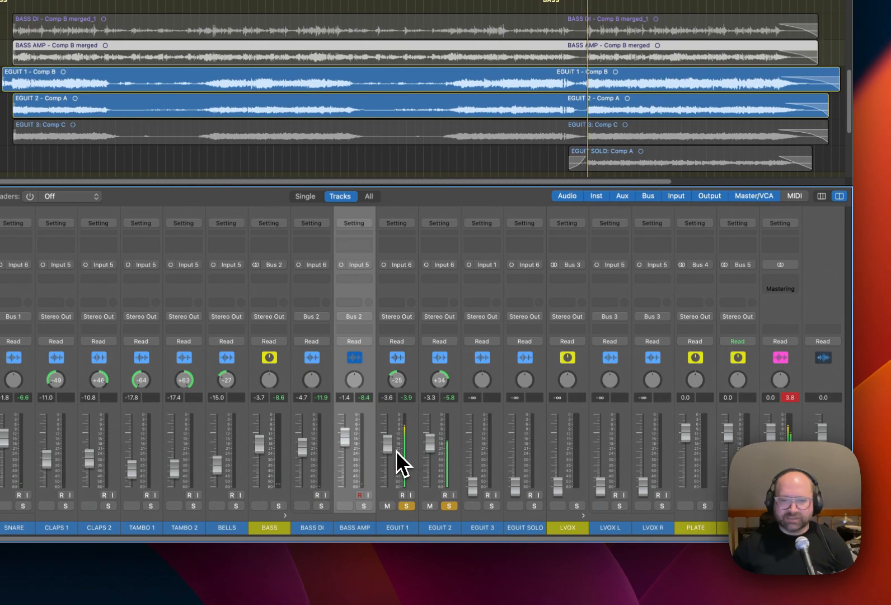
click(437, 449)
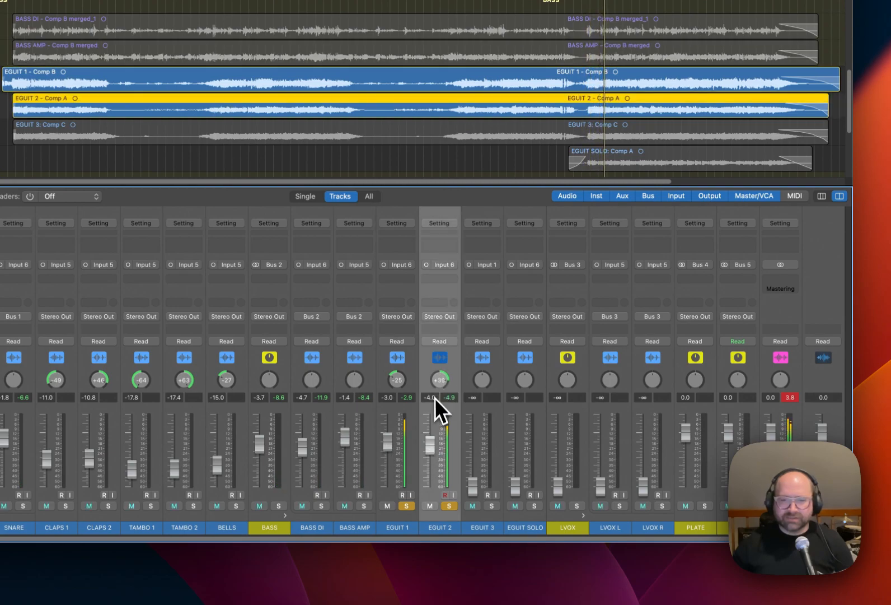
click(447, 506)
click(408, 506)
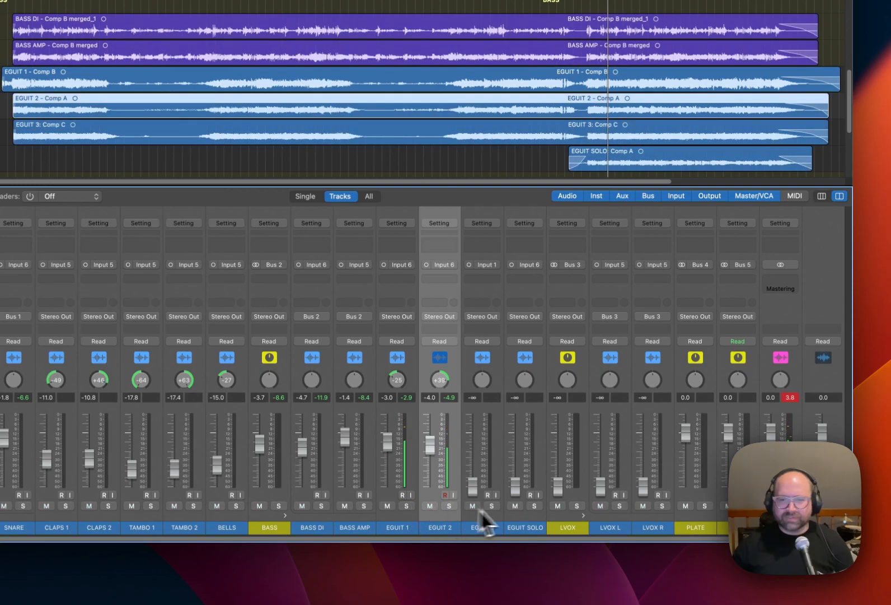
Solo the three electric guitar tracks and try EGUIT 3 at -6.0 dB panned -55.
click(491, 505)
click(449, 505)
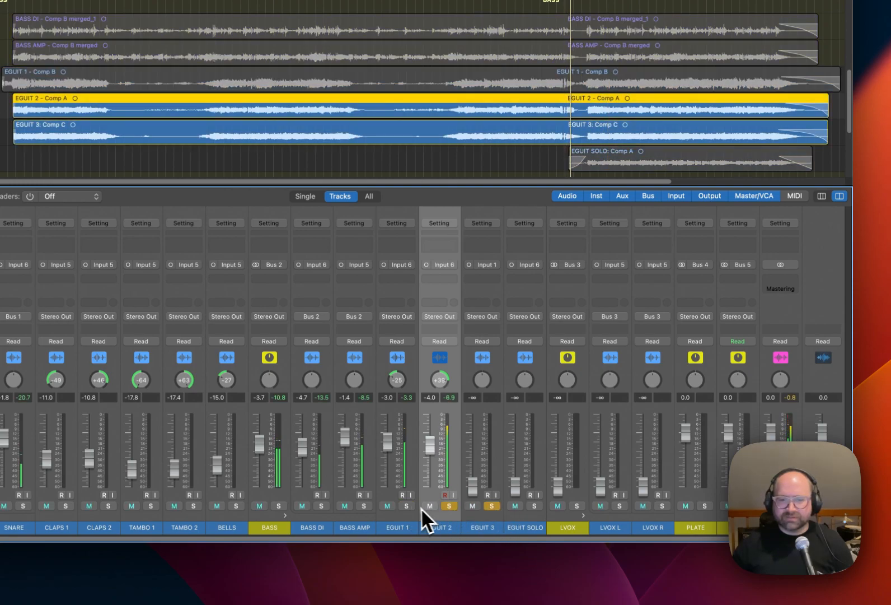
click(407, 506)
drag(472, 488, 473, 451)
drag(483, 385, 487, 417)
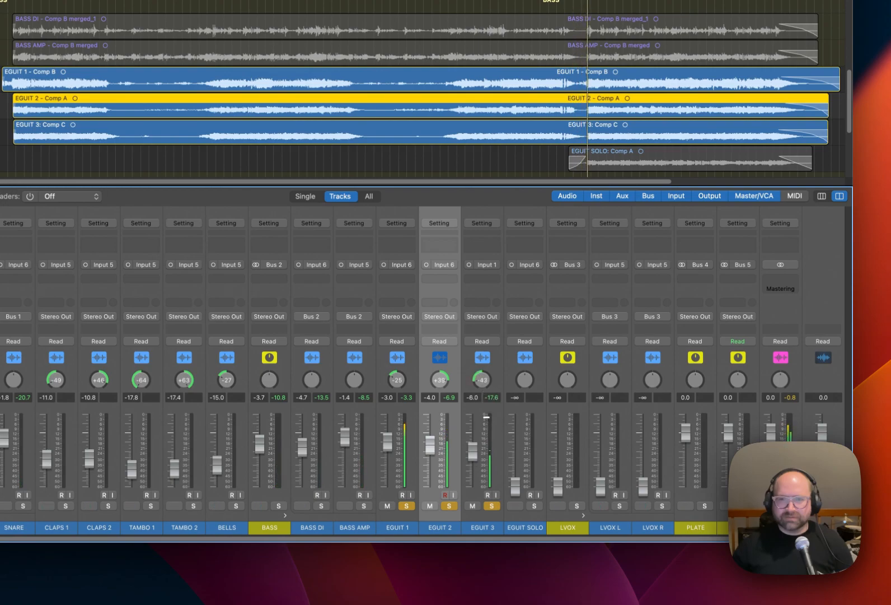
double_click(483, 384)
text(-55)
key(Return)
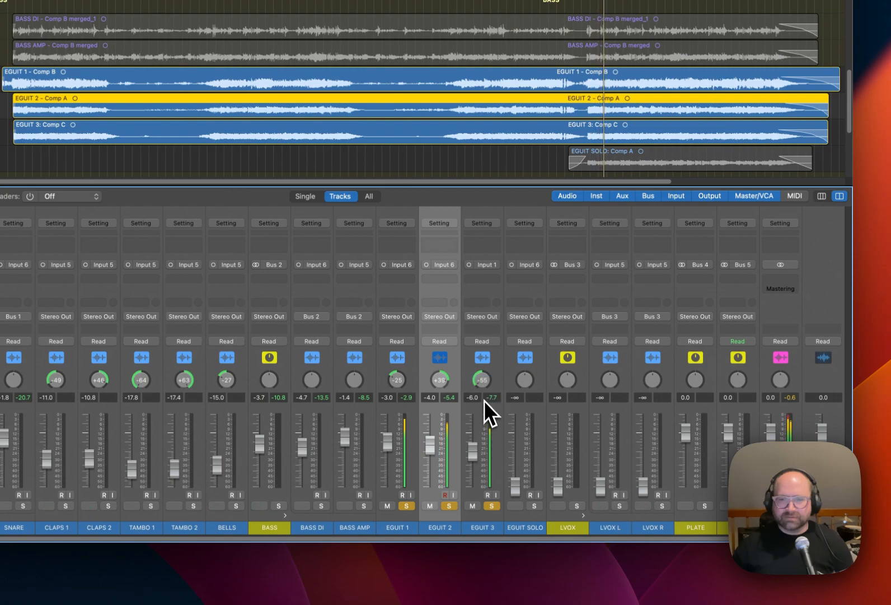
Audition EGUIT 3 alone and against EGUIT 1, setting EGUIT 3 to -11.4 dB panned +46.
click(450, 506)
click(406, 506)
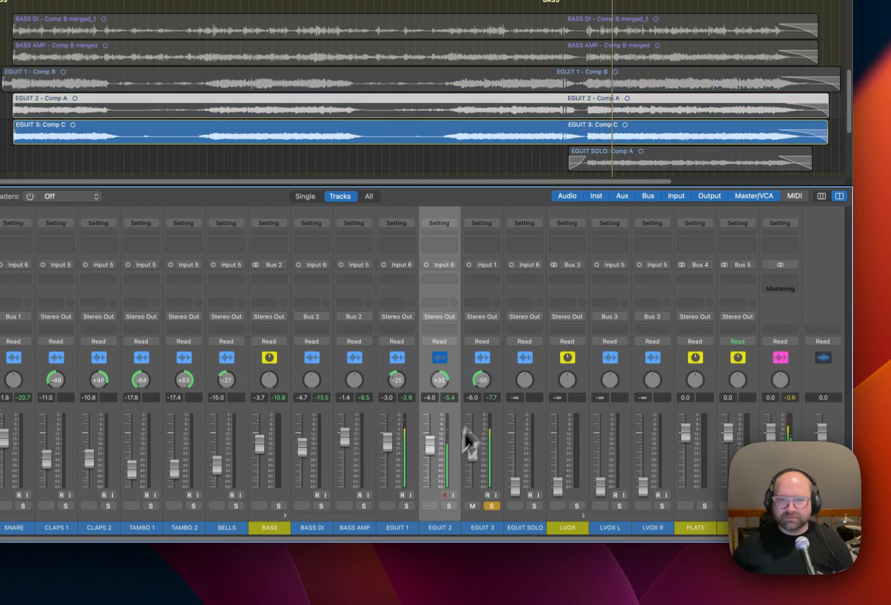
alt+click(484, 386)
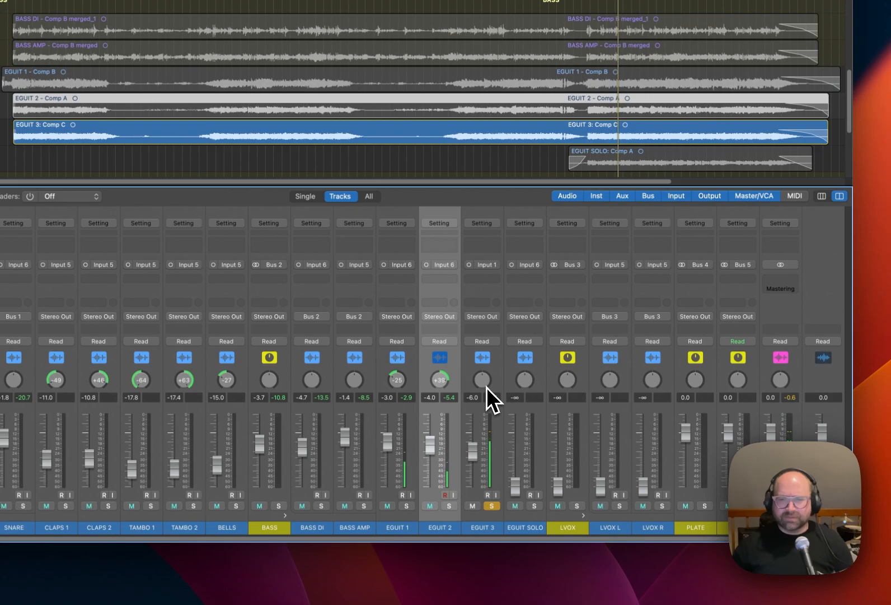
click(407, 505)
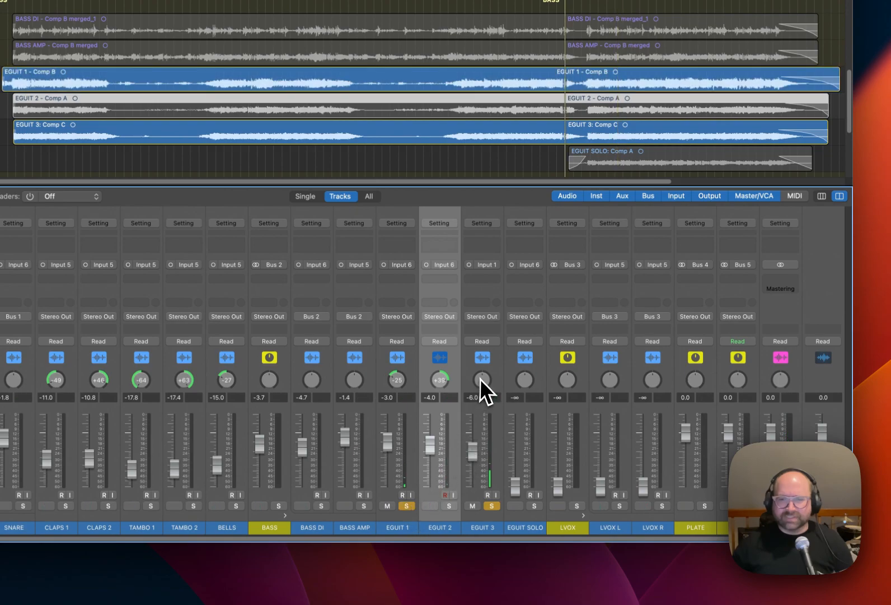
drag(482, 382, 483, 359)
mouse_move(472, 448)
mouse_down()
mouse_move(477, 468)
mouse_move(473, 459)
mouse_up()
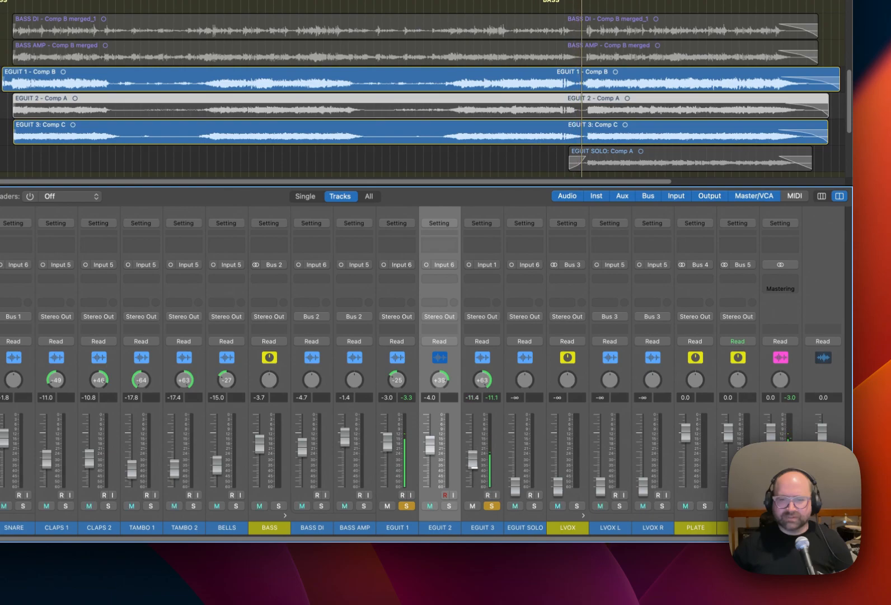
drag(482, 380, 482, 385)
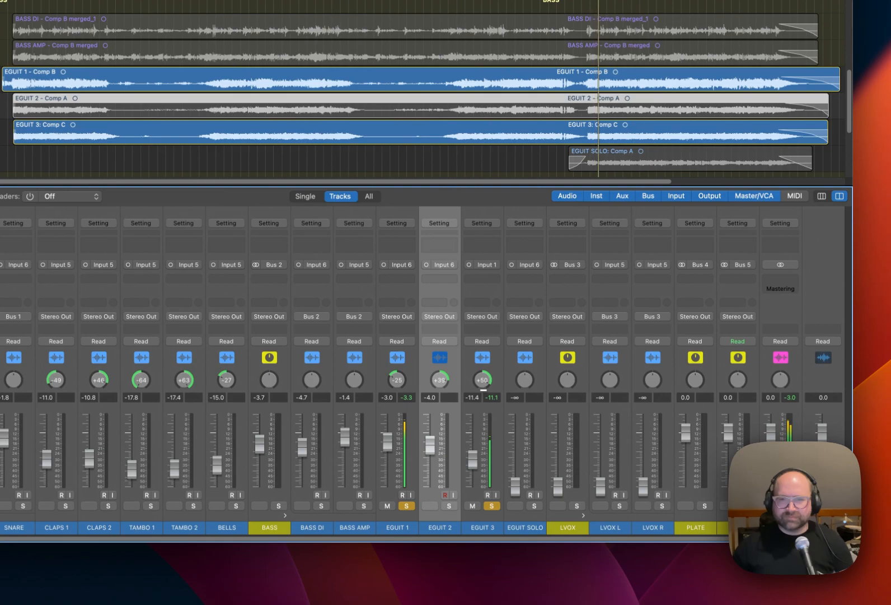
drag(484, 388, 484, 389)
Turn off the guitar solos and raise the EGUIT 3 fader to -10.4 dB.
click(493, 508)
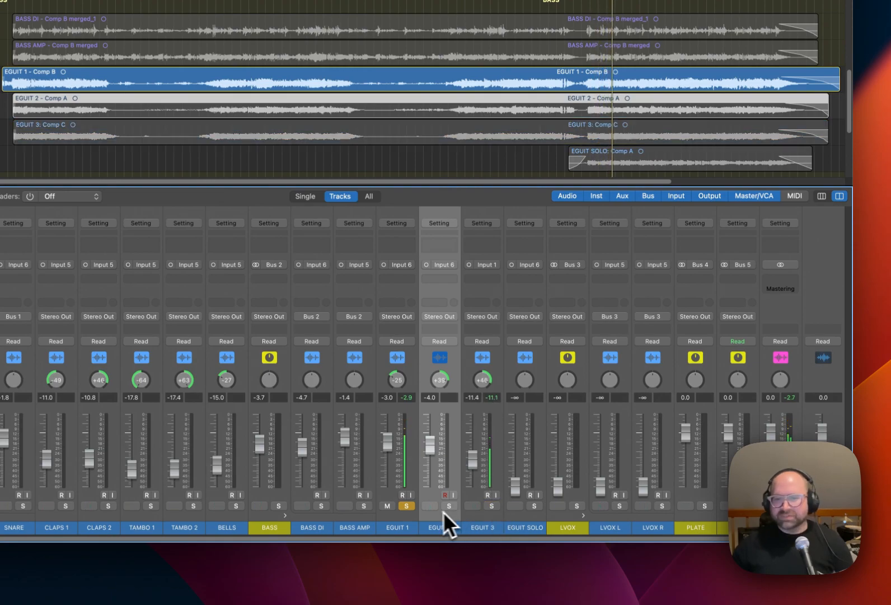
click(407, 507)
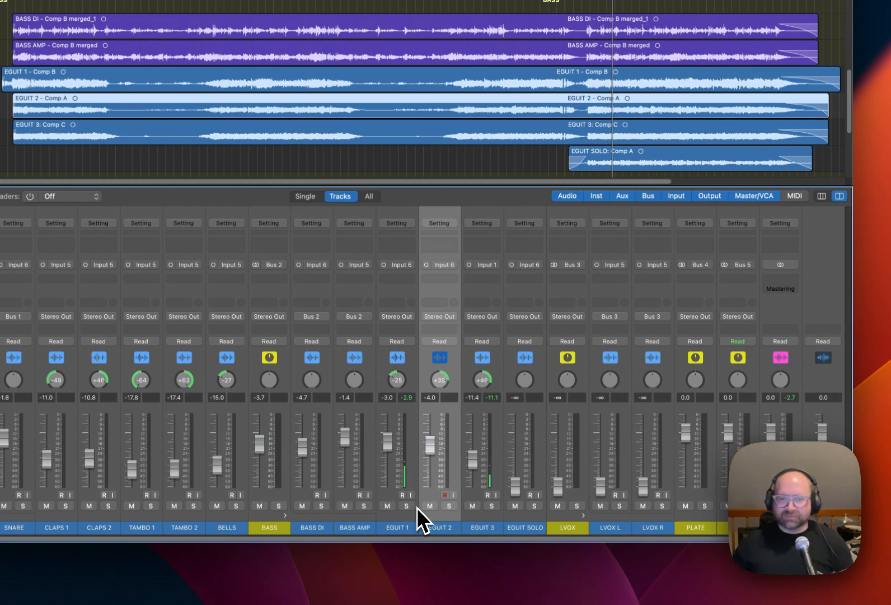
drag(472, 465, 472, 463)
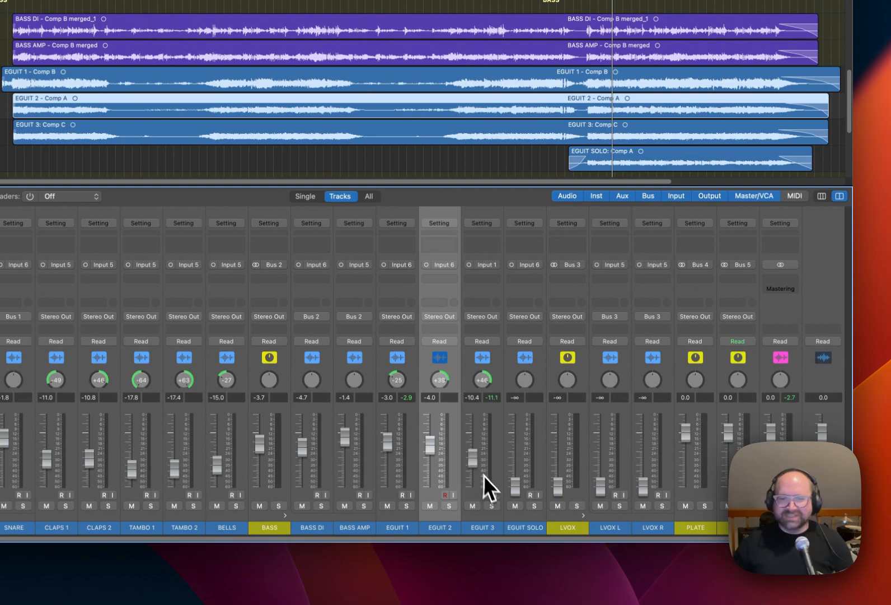
click(479, 498)
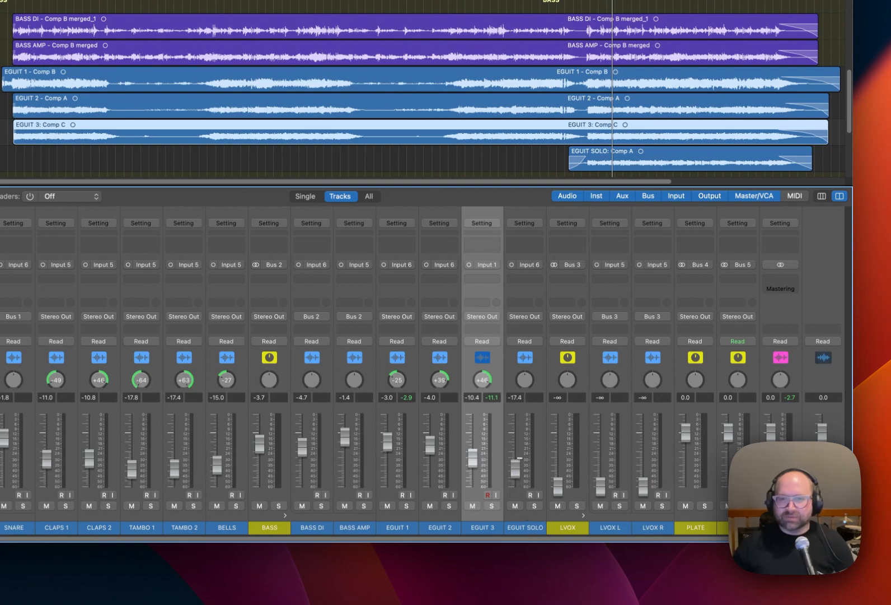
Play the loop and set the EGUIT SOLO fader to -0.8 dB against the full band.
key(space)
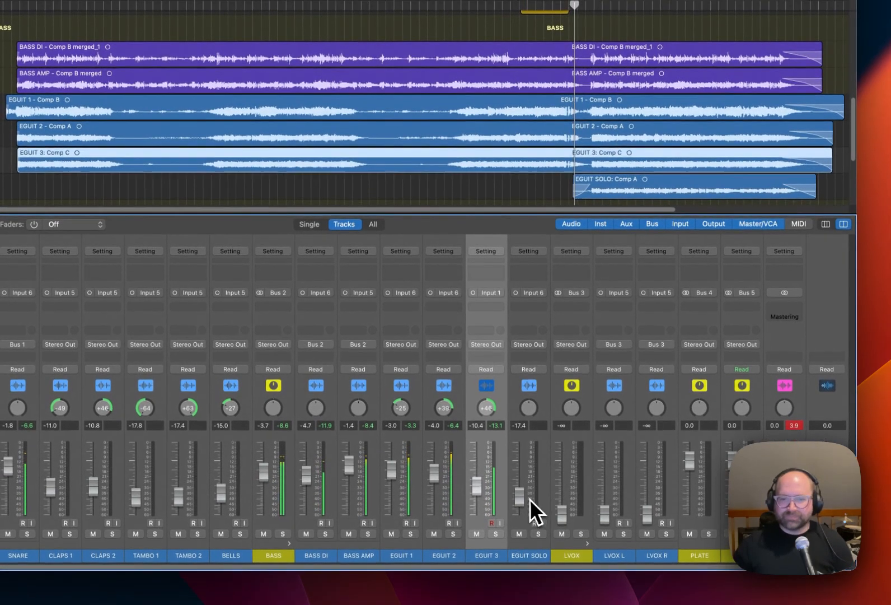
alt+click(520, 496)
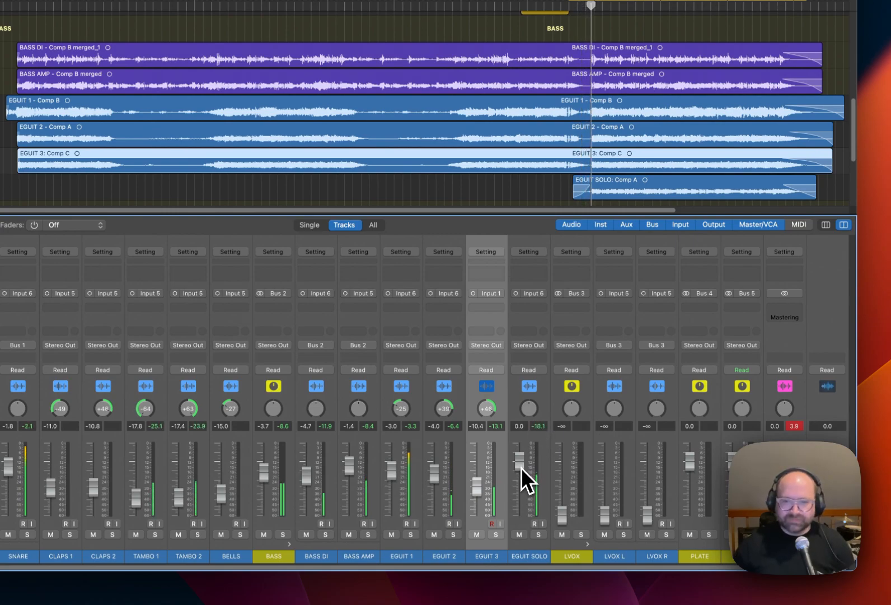
mouse_move(521, 471)
mouse_down()
mouse_move(521, 481)
mouse_move(522, 470)
mouse_up()
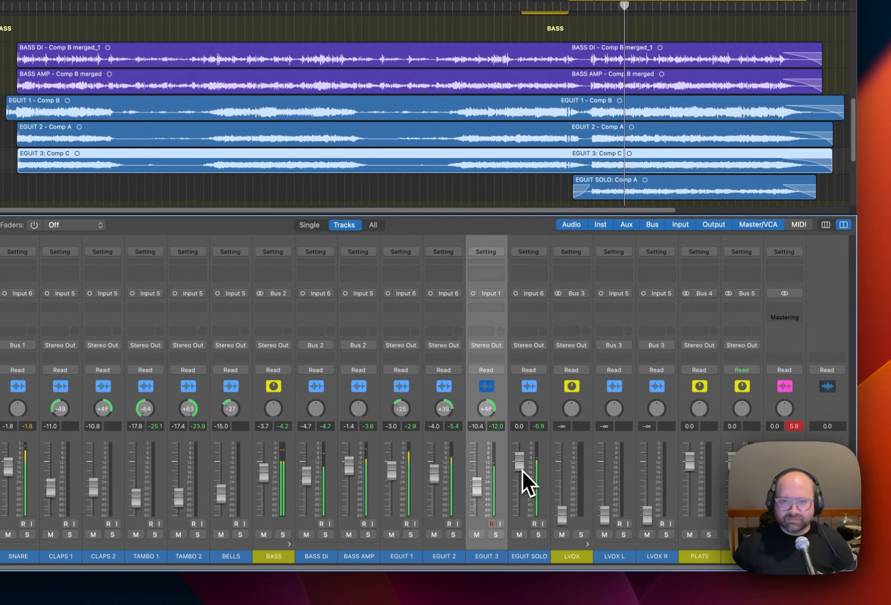
drag(522, 469, 522, 472)
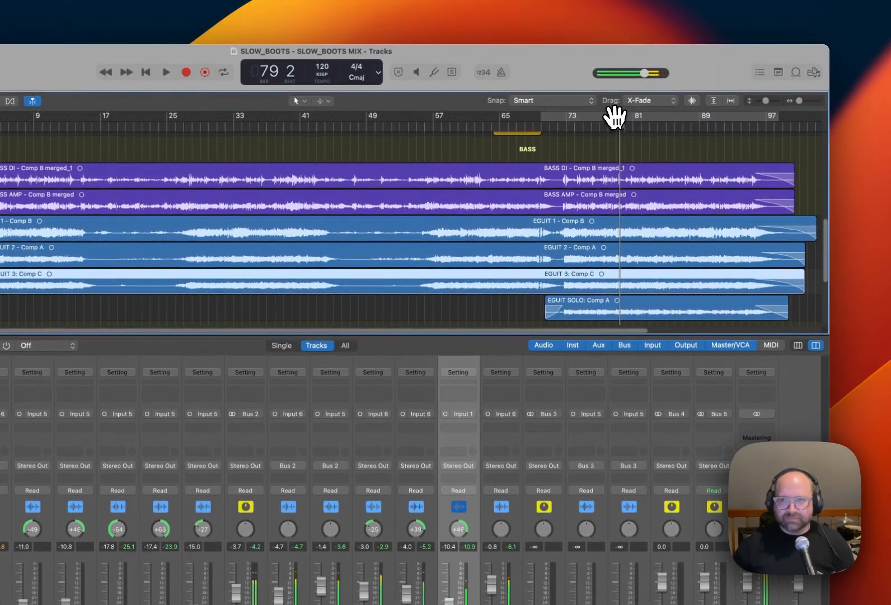
key(space)
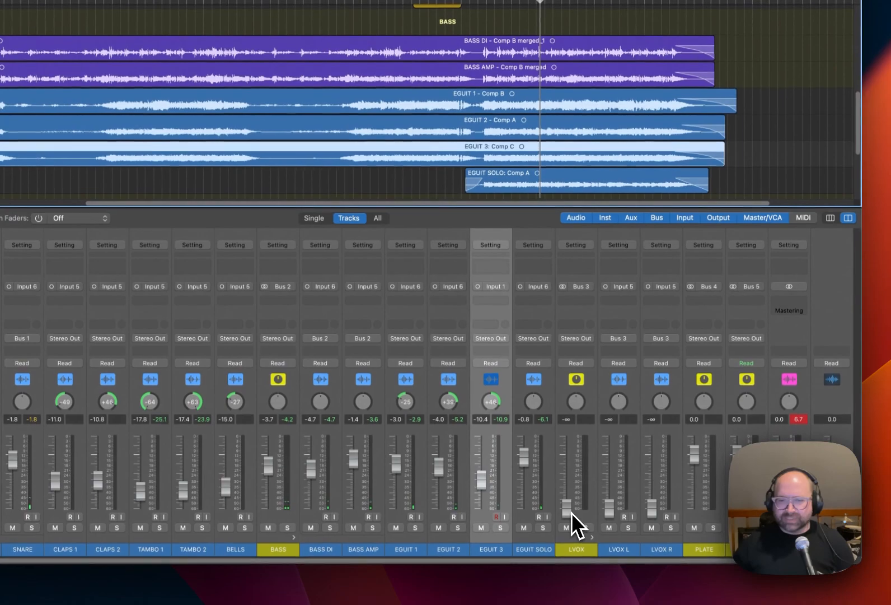
Pan LVOX L to -42 and set the LVOX summing track to 0.0 dB.
drag(619, 401, 618, 436)
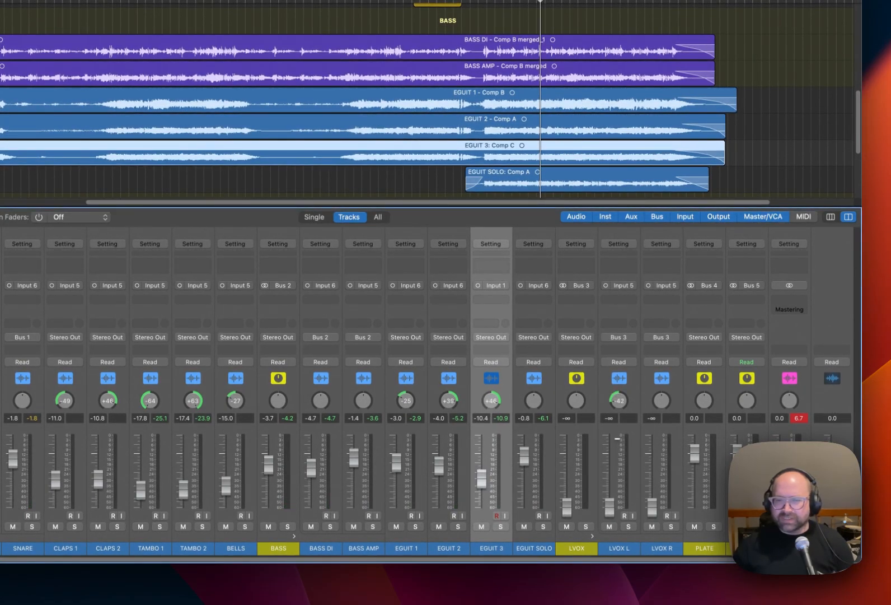
alt+click(567, 507)
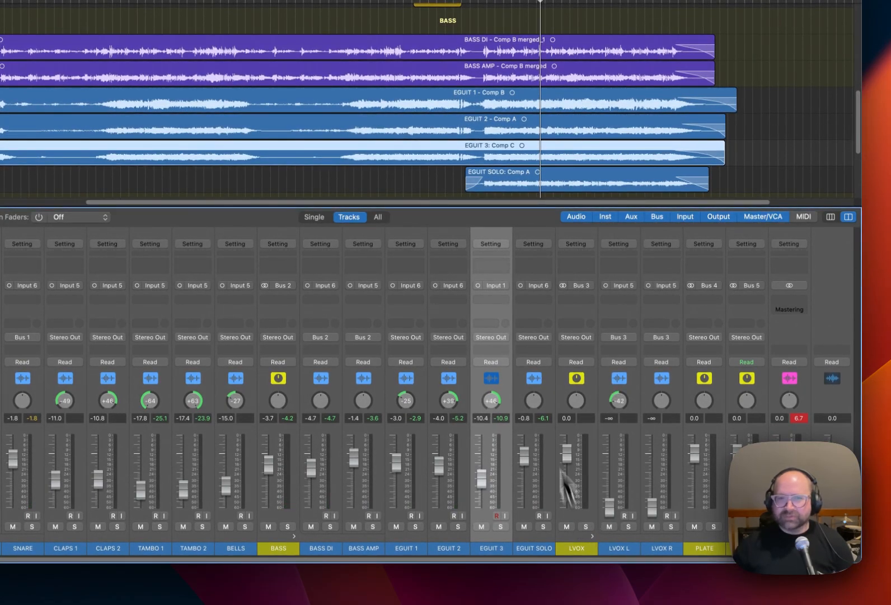
Move the cycle range to the start of the LVOX Take 3 regions and play it.
scroll(341, 83, down, 5)
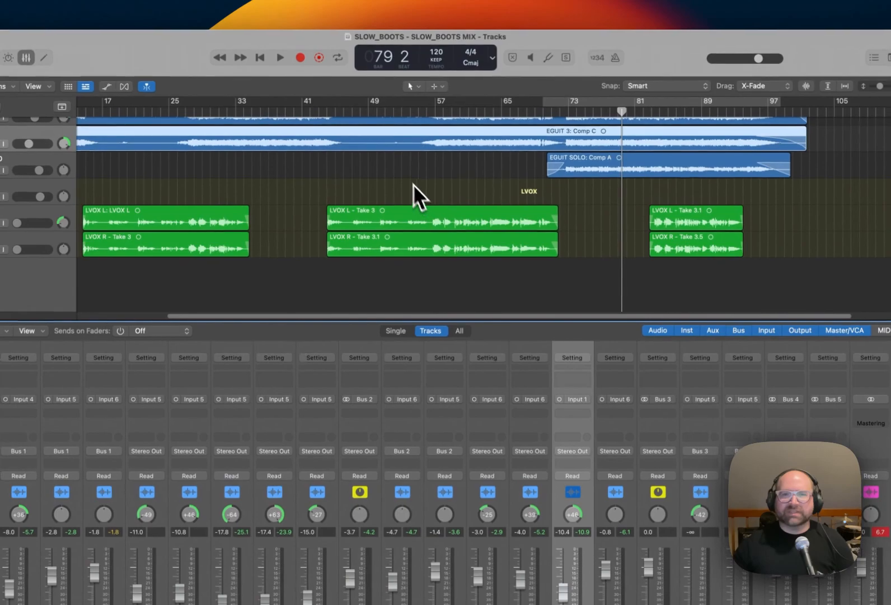
drag(334, 107, 444, 124)
key(space)
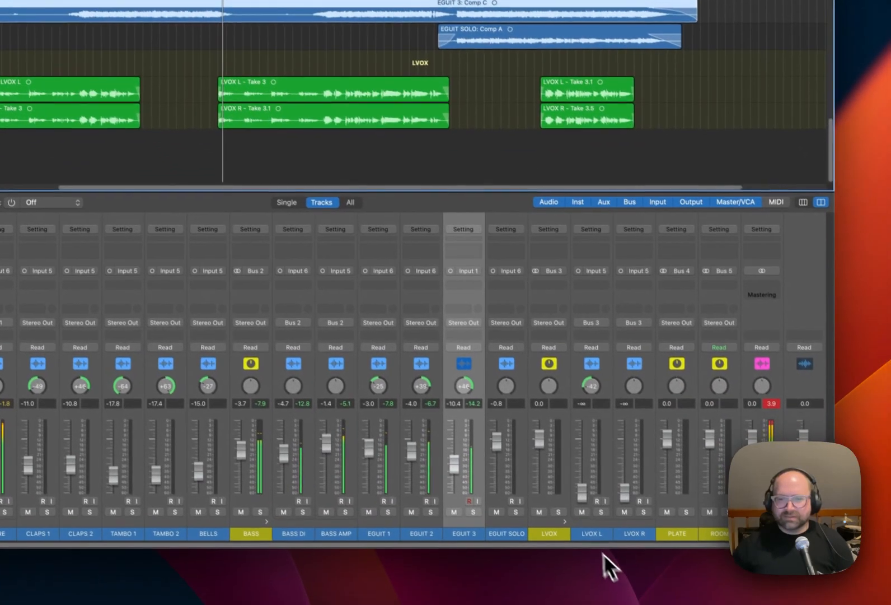
Solo the LVOX stack and set the LVOX L and LVOX R faders to 0.0 dB.
click(554, 506)
alt+click(577, 487)
alt+click(620, 485)
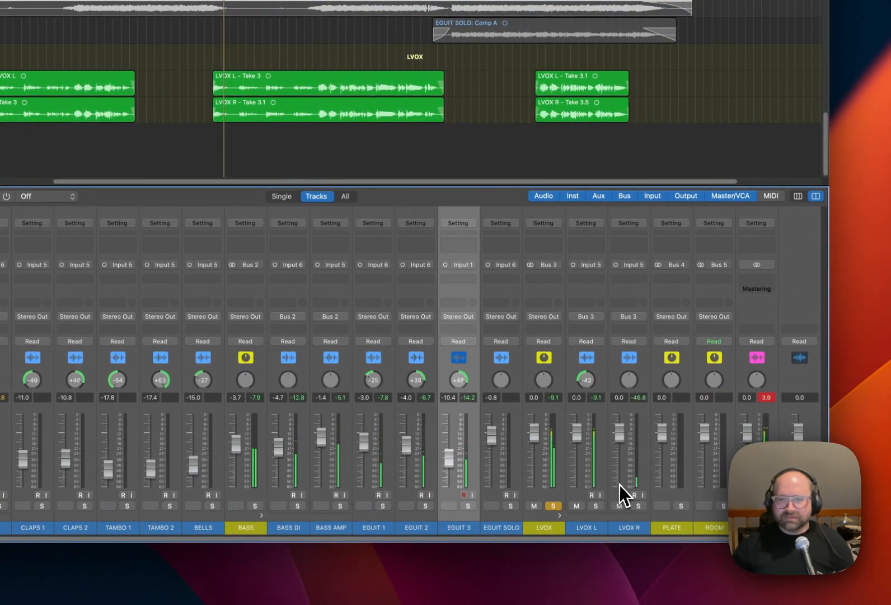
Pan LVOX L to -35 and LVOX R to +35, and stop playback.
drag(629, 356, 626, 341)
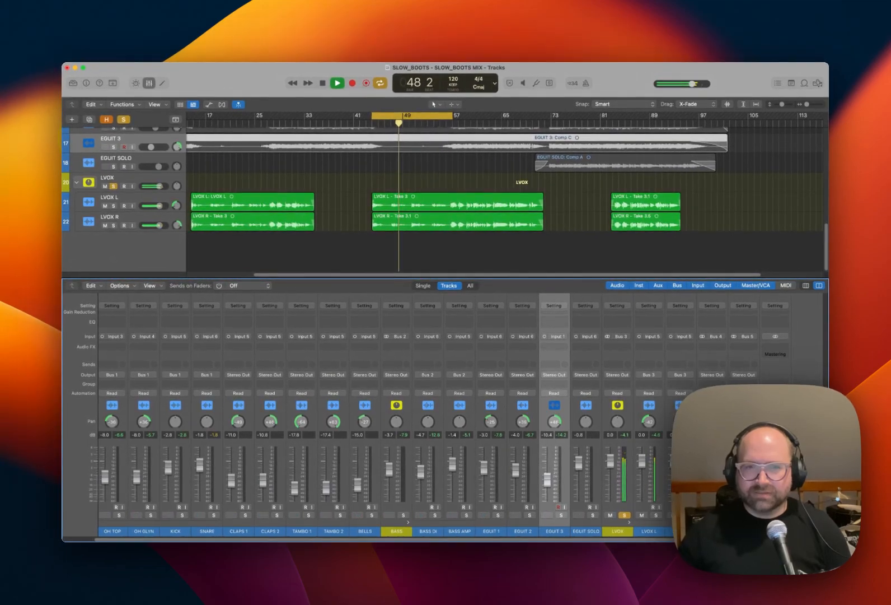
key(space)
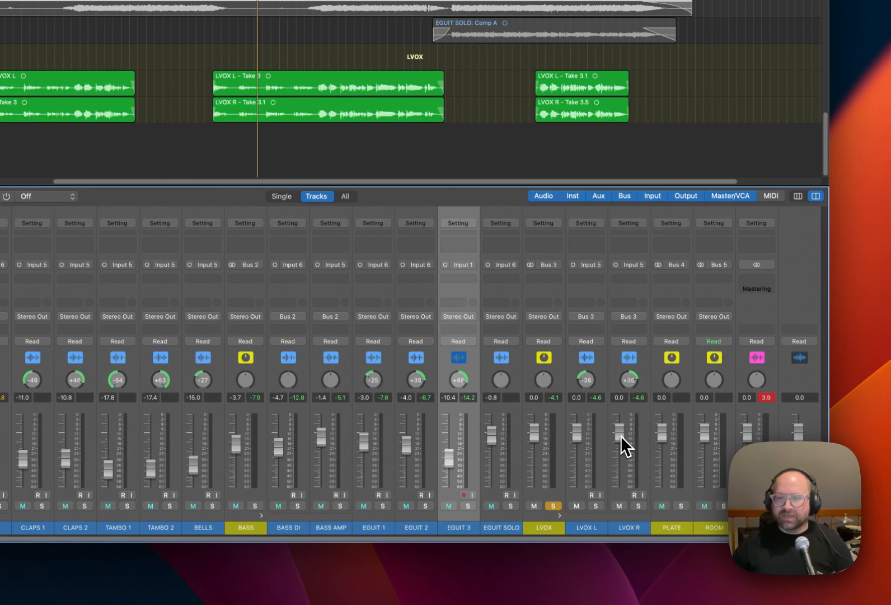
Take the LVOX stack out of solo and set its fader to -5.5 dB against the full band.
drag(533, 435, 536, 479)
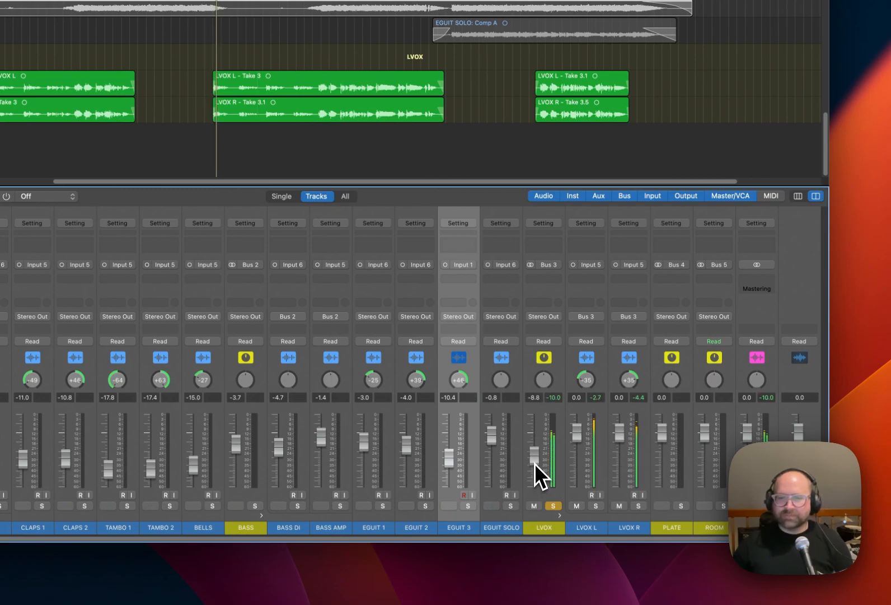
click(553, 506)
drag(535, 455, 536, 453)
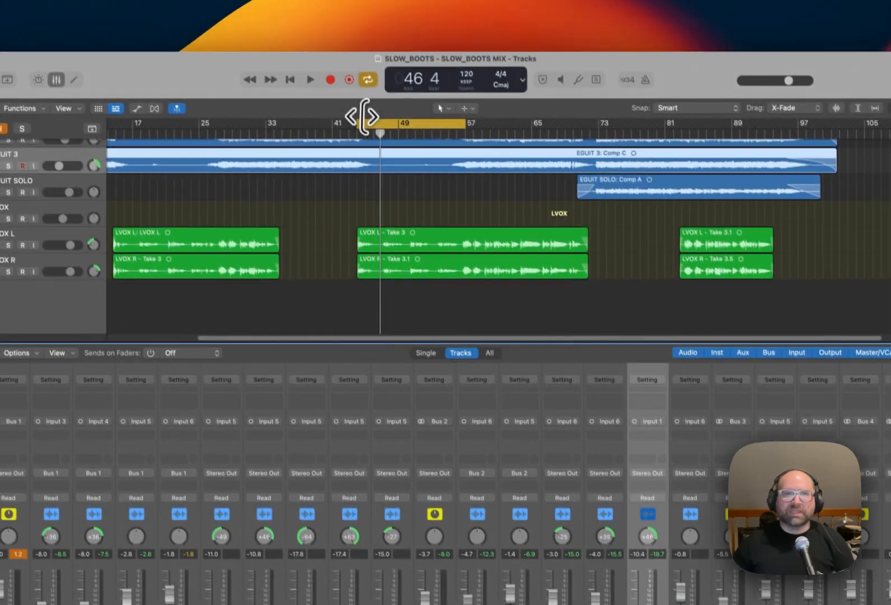
Extend the cycle range from bar 43 to the end of the LVOX Take 3 regions and play it.
drag(338, 52, 336, 51)
drag(362, 132, 354, 131)
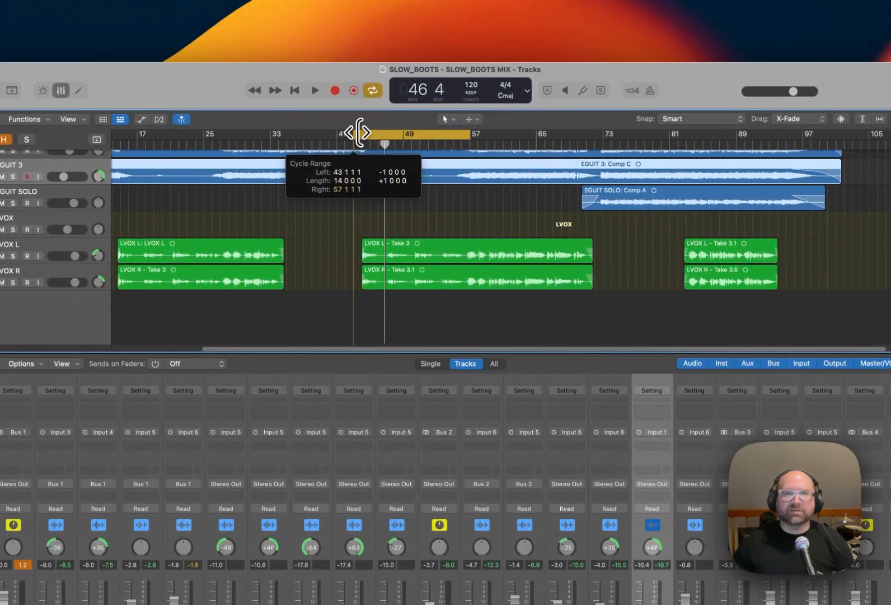
drag(471, 134, 591, 140)
key(space)
key(space)
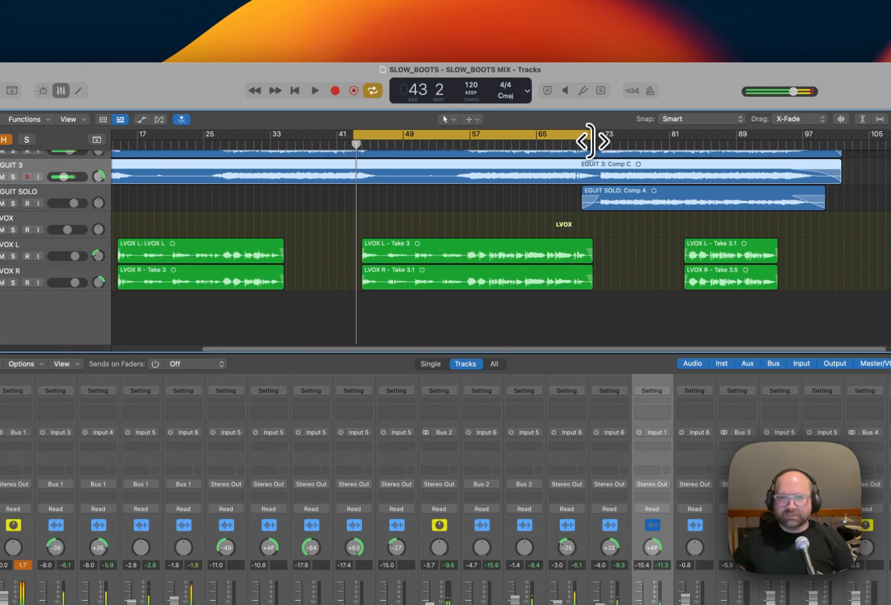
key(space)
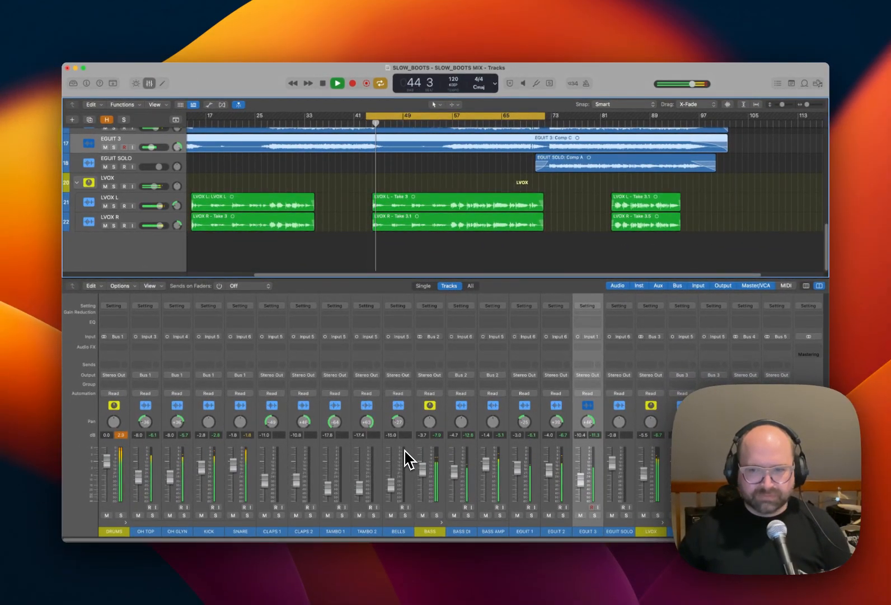
Lower the Output 1-2 fader to -14.0 dB and restart the loop.
key(space)
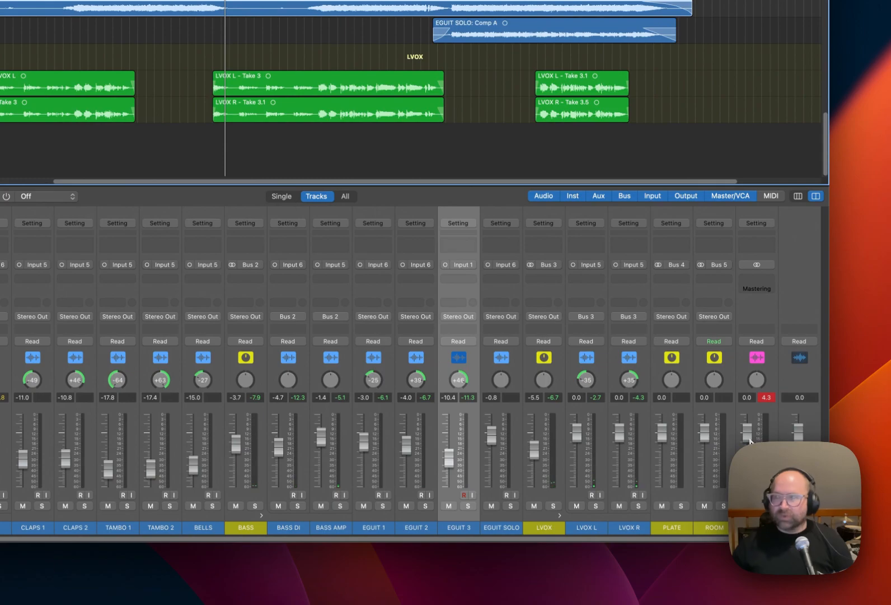
drag(751, 440, 750, 449)
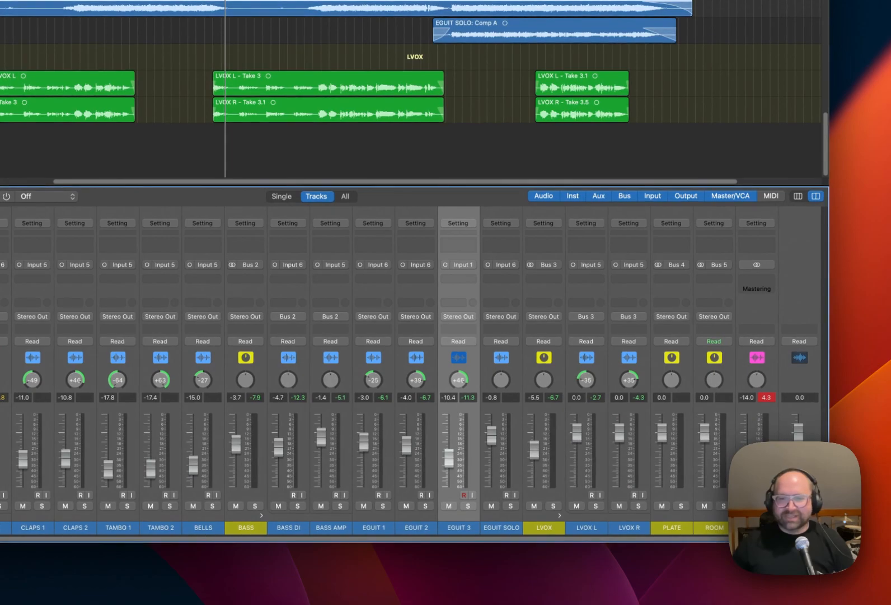
key(space)
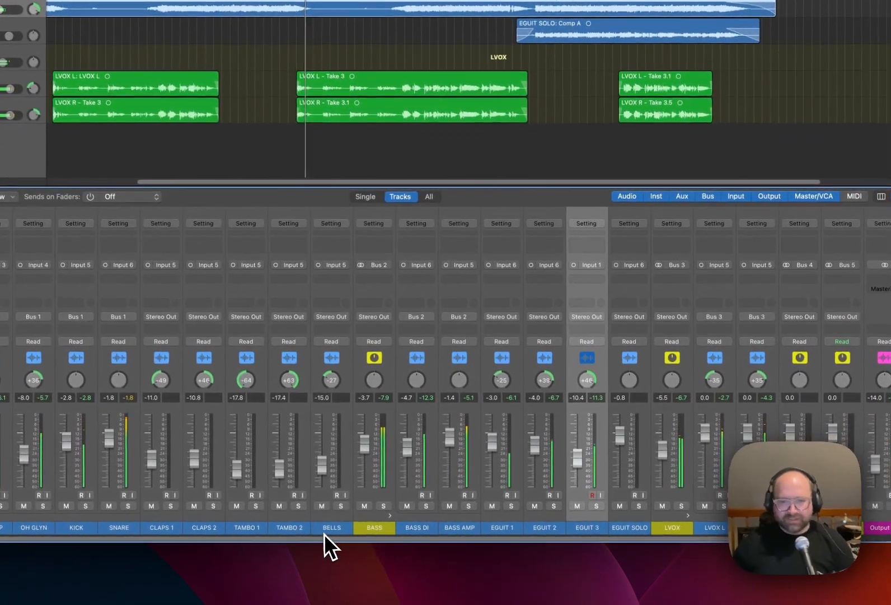
Set the LVOX fader to -6.4 dB, SNARE to -2.9 dB, DRUMS to -1.6 dB and KICK to -2.6 dB during playback.
drag(661, 454, 662, 460)
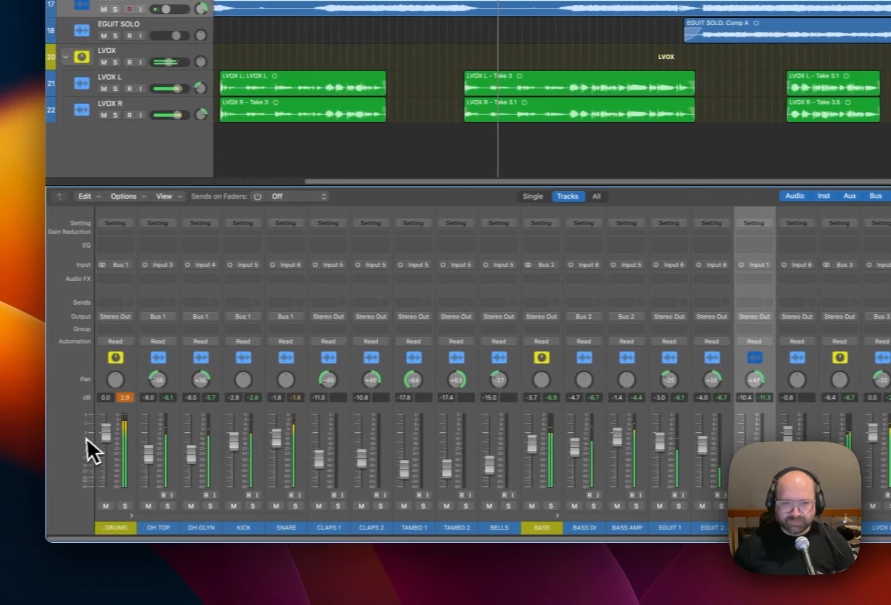
drag(288, 447, 288, 453)
drag(123, 442, 123, 443)
drag(250, 448, 250, 446)
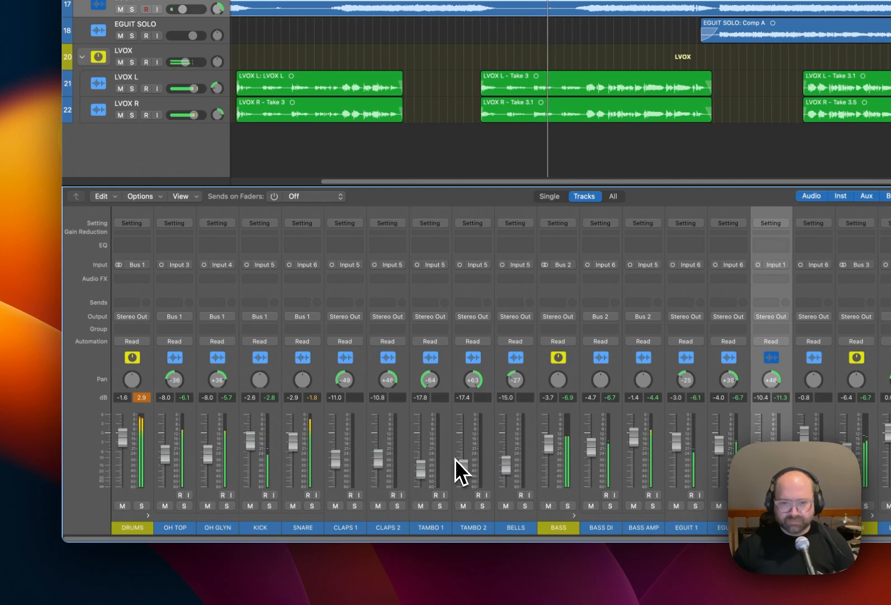
Set the BASS stack fader to -4.4 dB, EGUIT 2 to -4.8 dB and EGUIT 1 to -4.0 dB, and stop playback.
drag(549, 444, 548, 446)
drag(410, 451, 410, 452)
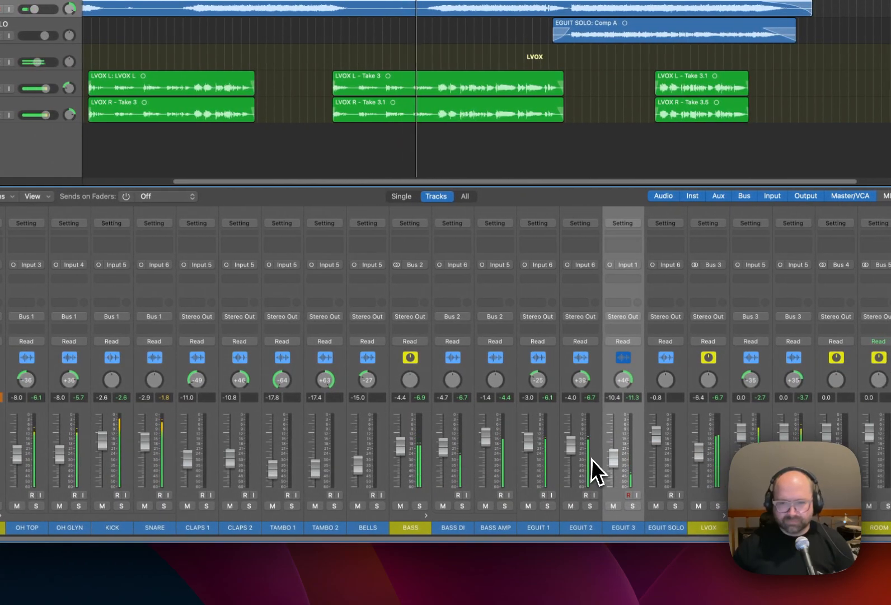
drag(569, 455, 569, 452)
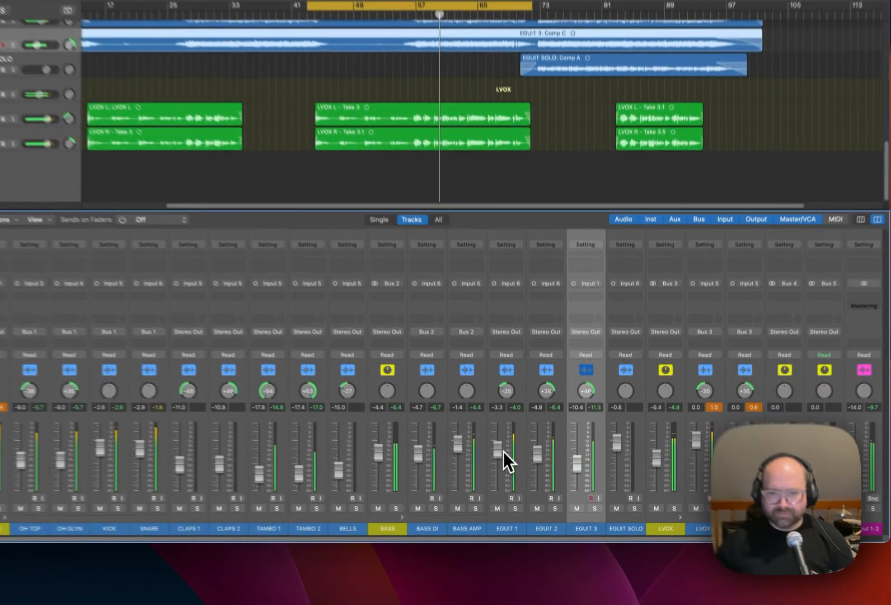
drag(504, 451, 499, 453)
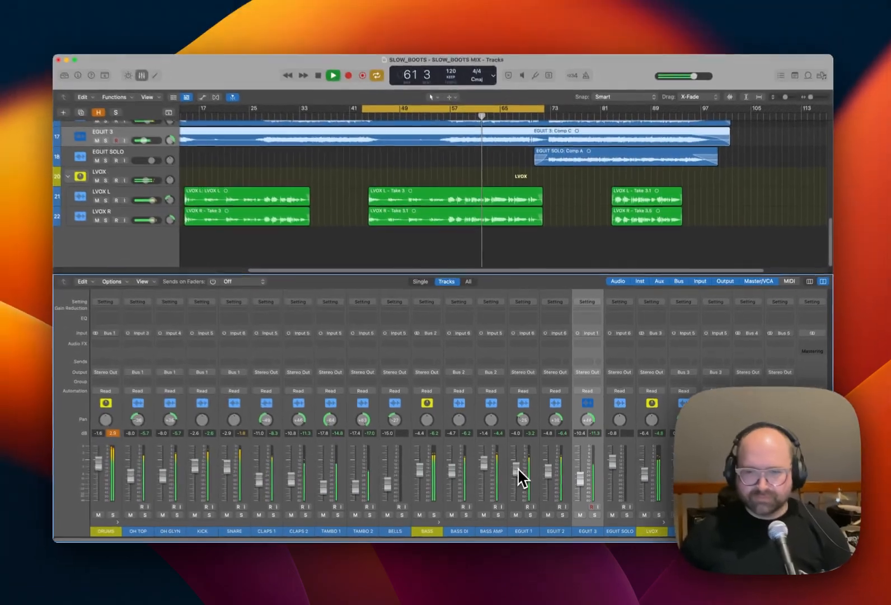
key(space)
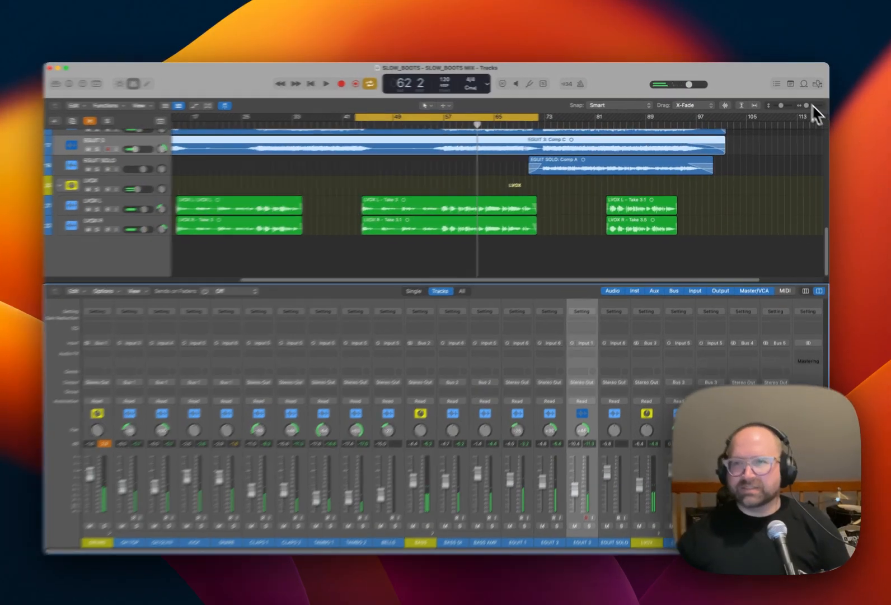
Check the Mixing Process list in the project notes for the step after the fader/pan mix.
click(791, 83)
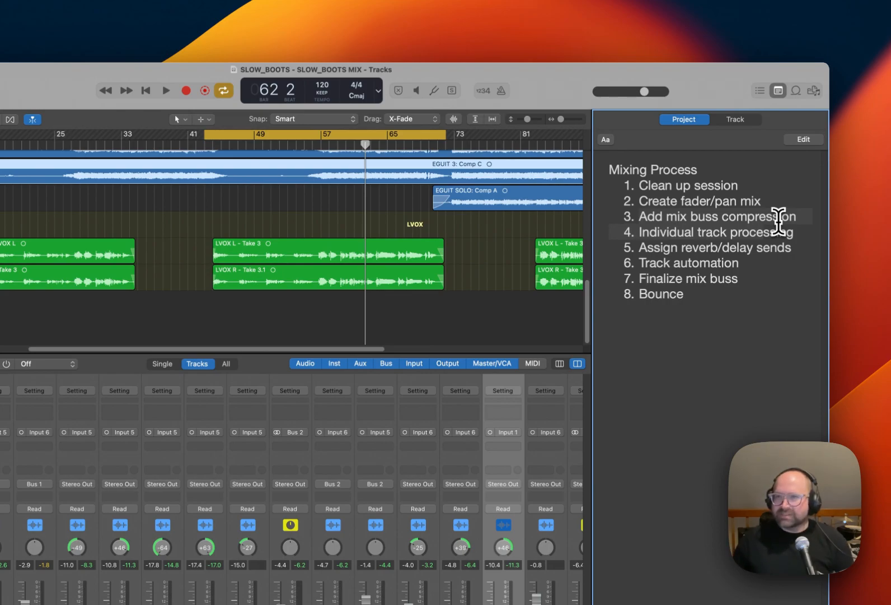
click(778, 91)
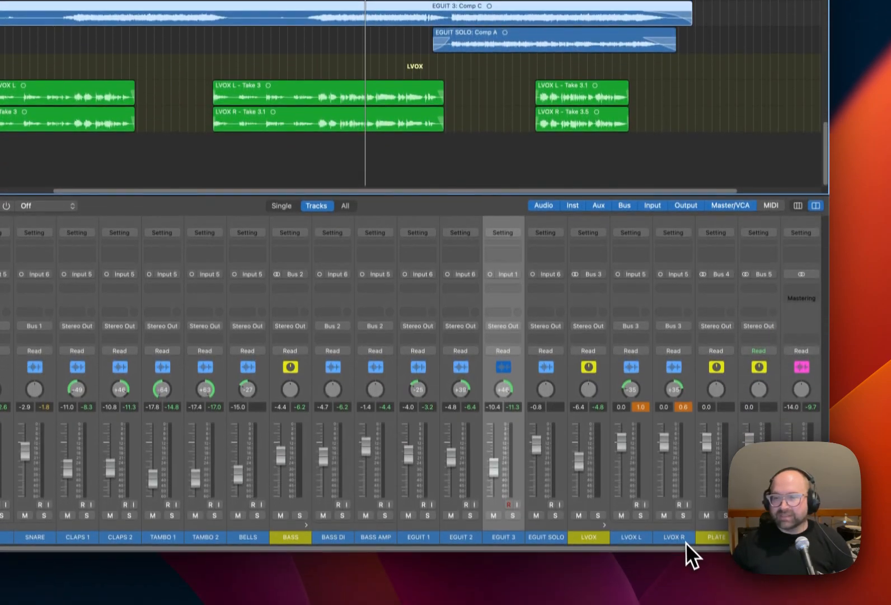
scroll(689, 540, right, 3)
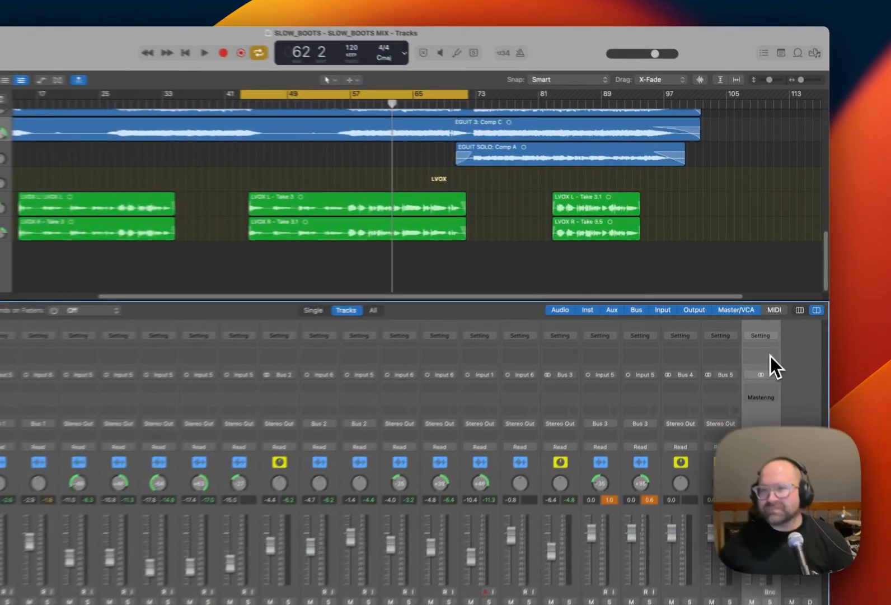
double_click(784, 320)
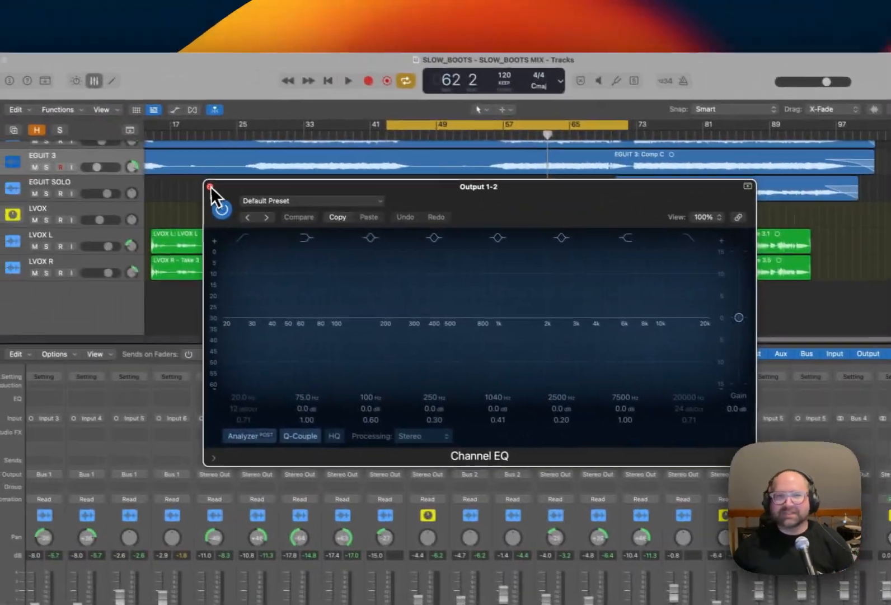
click(209, 186)
click(773, 344)
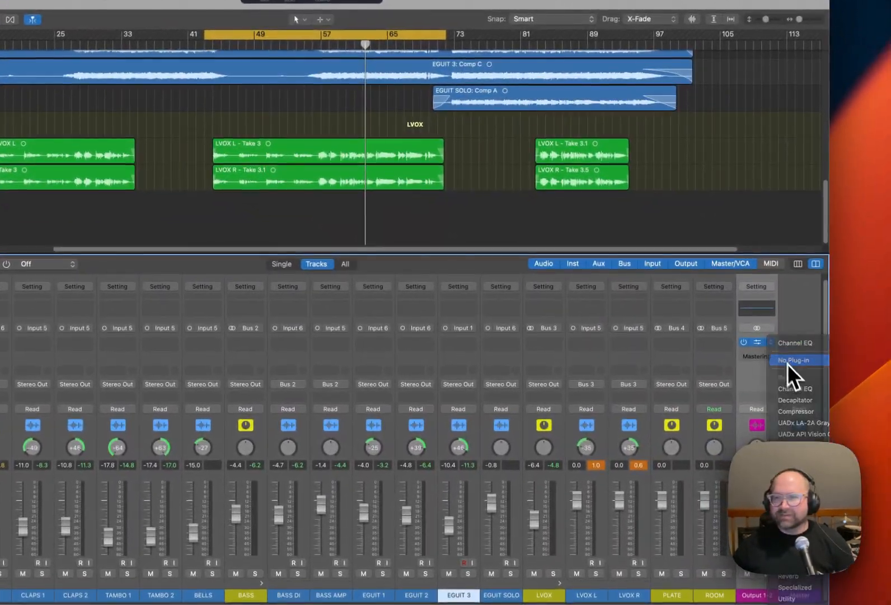
click(789, 364)
Load the BIRDWAR MIX BUSS channel strip setting on the stereo output and enlarge the mixer area.
click(772, 293)
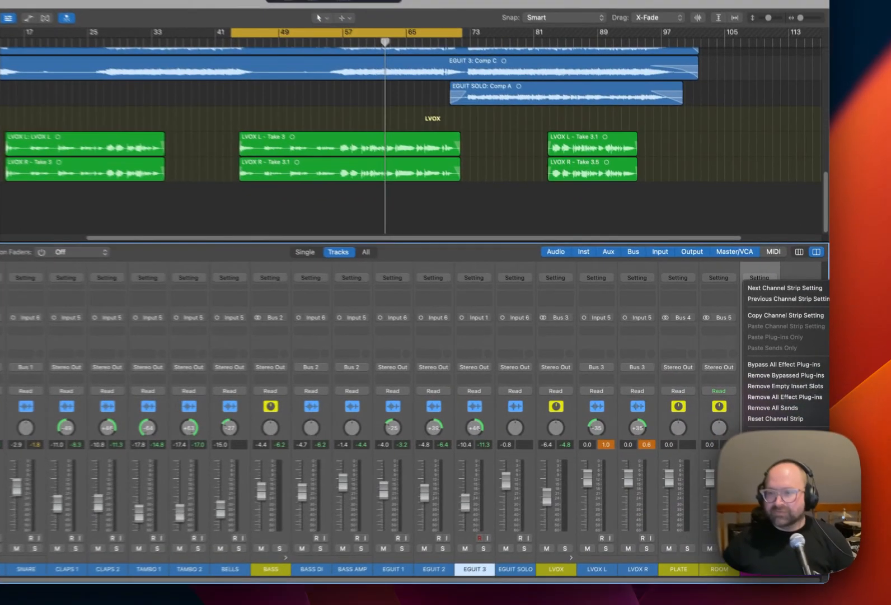
click(804, 456)
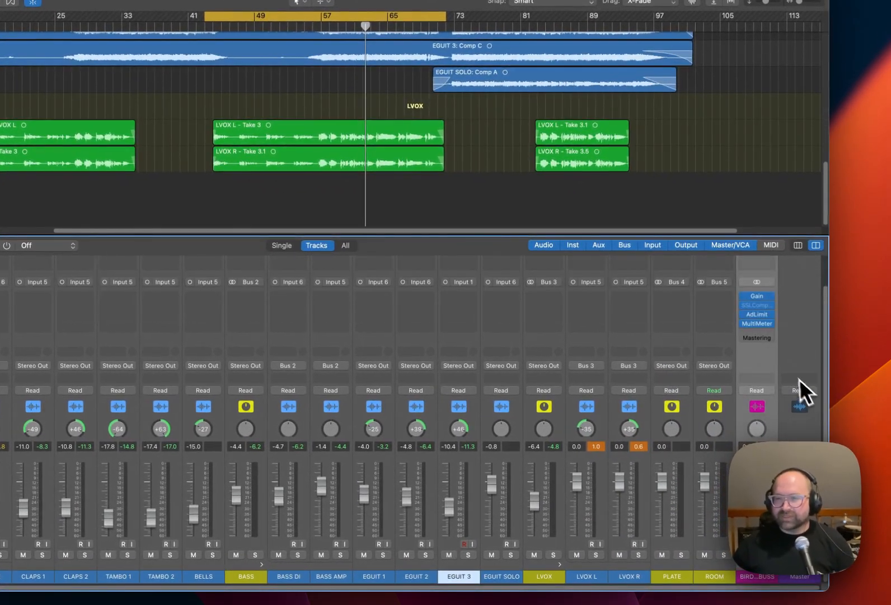
drag(785, 238, 784, 173)
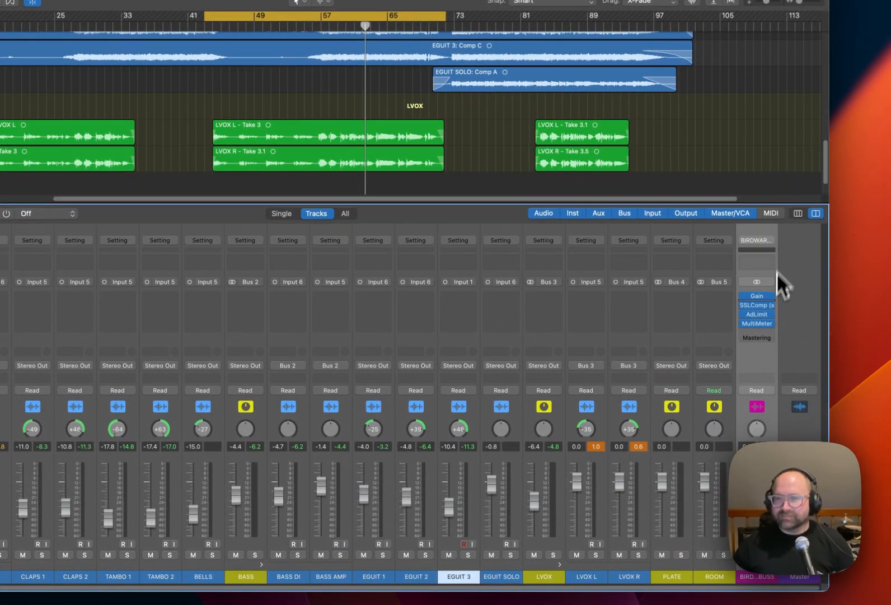
Bypass the Gain plug-in on the mix buss channel and open SSLComp (s), placing its window clear of the track headers.
click(758, 296)
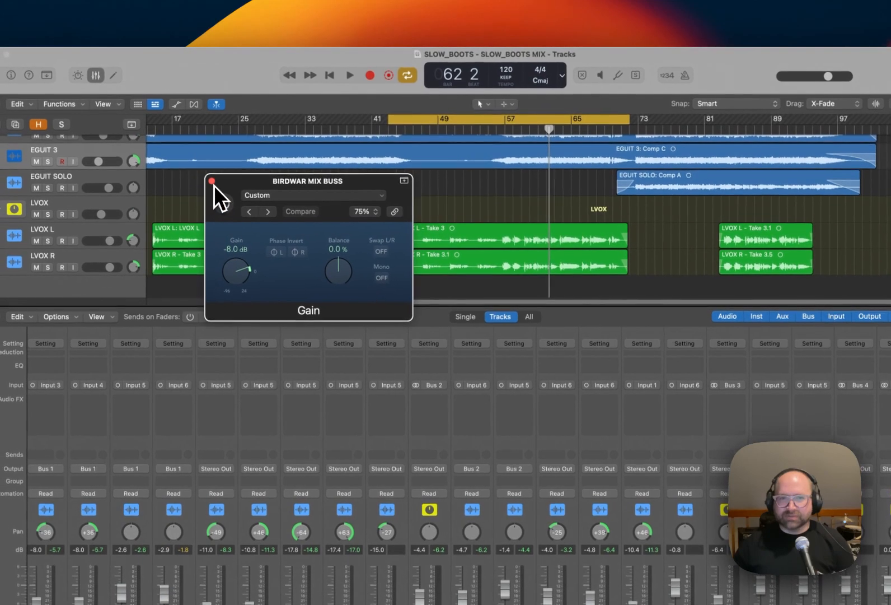
click(206, 172)
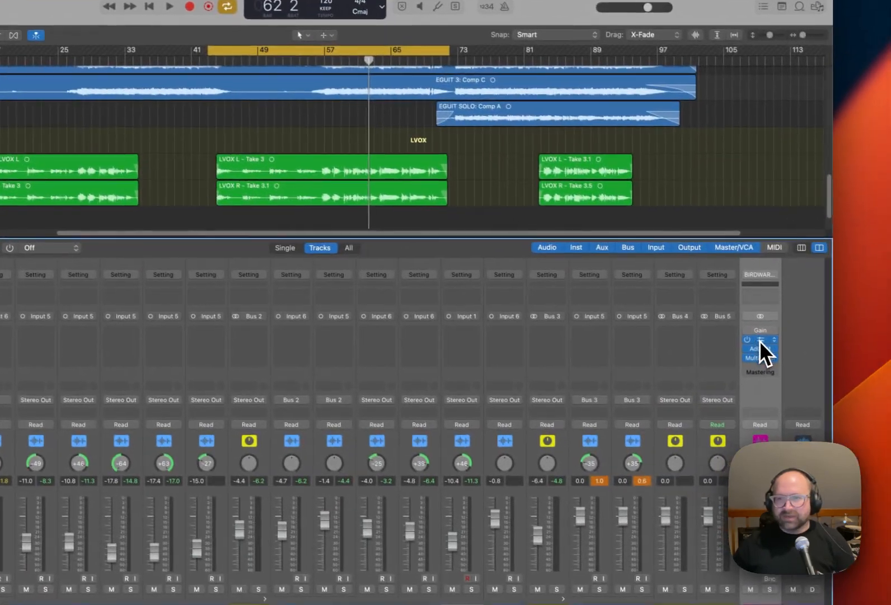
click(760, 340)
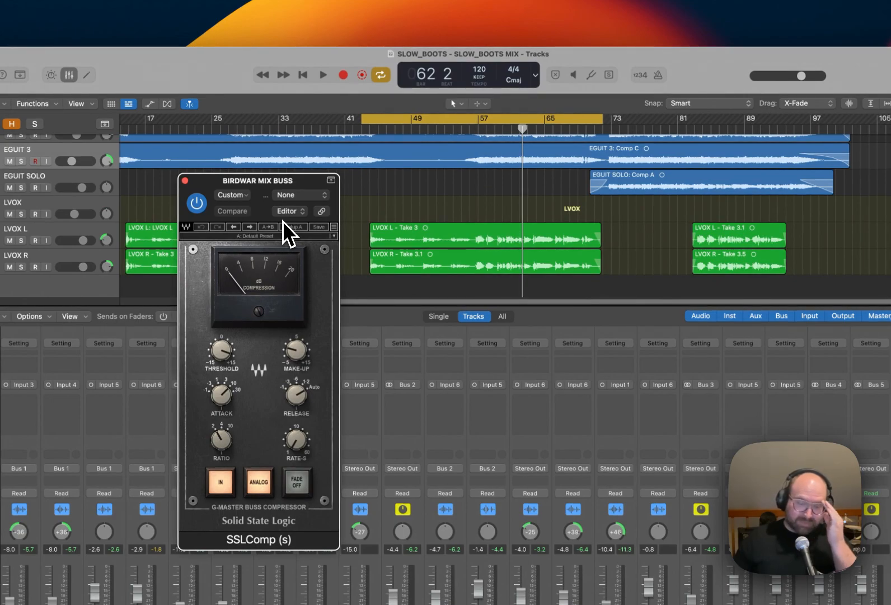
drag(272, 181, 580, 171)
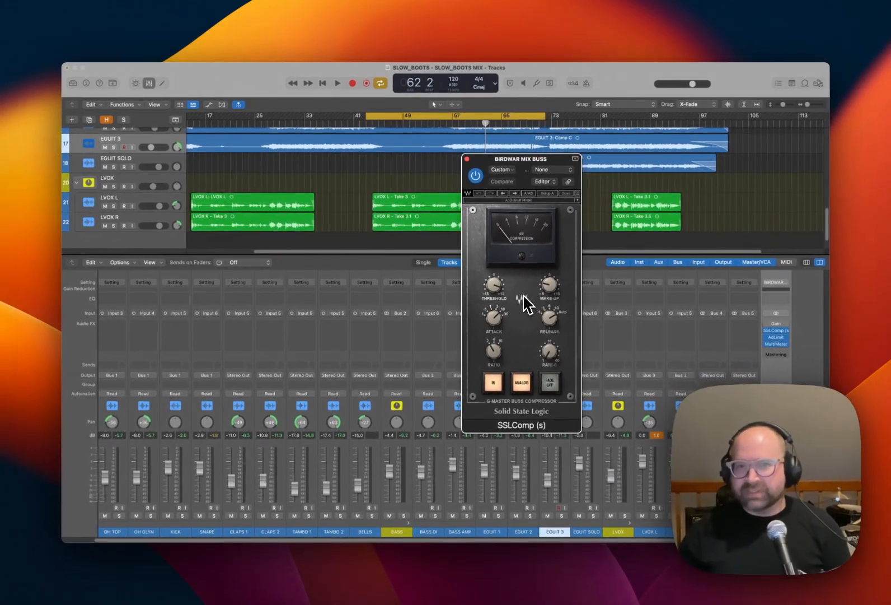
Adjust the threshold of the SSLComp (s) buss compressor while playing the loop.
mouse_move(495, 290)
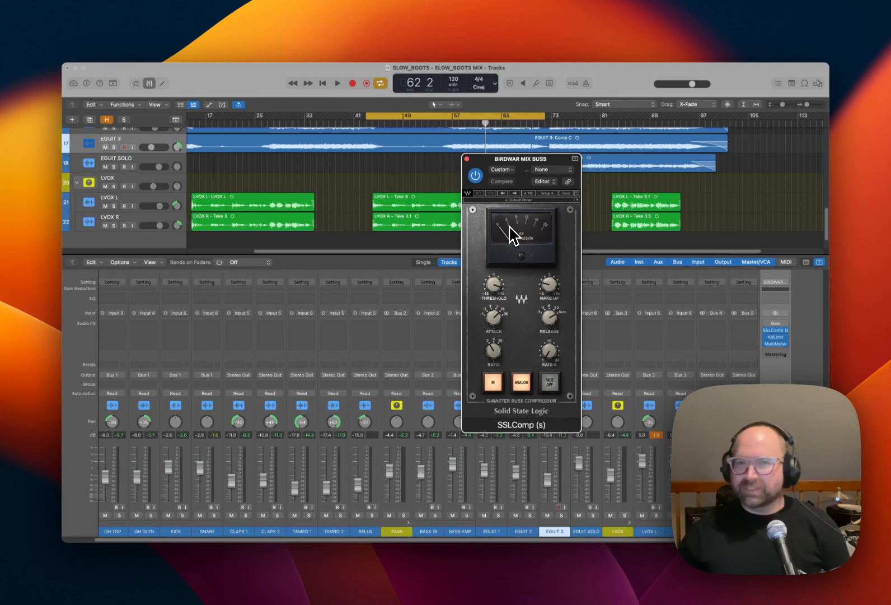
key(space)
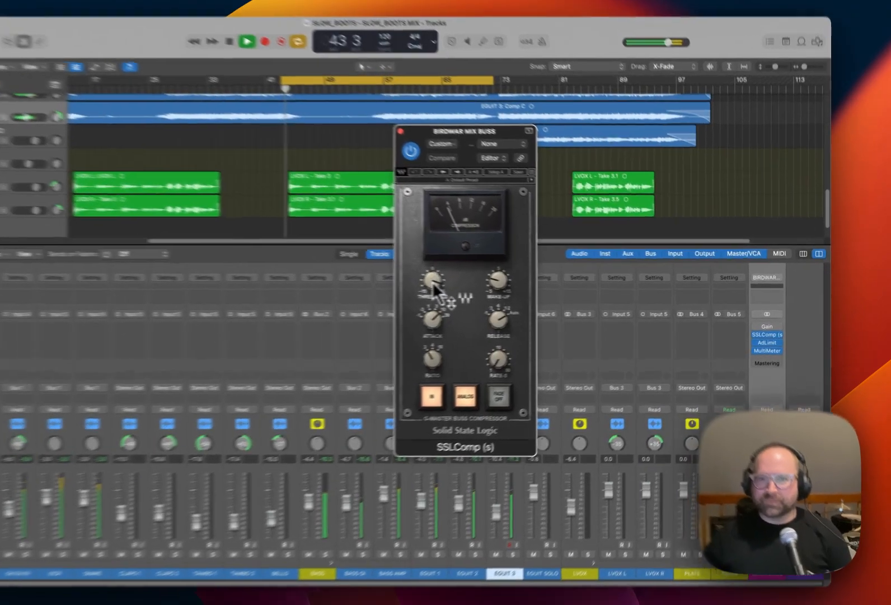
drag(494, 286, 493, 280)
drag(380, 271, 378, 269)
key(space)
Enable the mix buss Gain plug-in, set its gain to -2.7 dB while auditioning the loop, and close it.
click(762, 335)
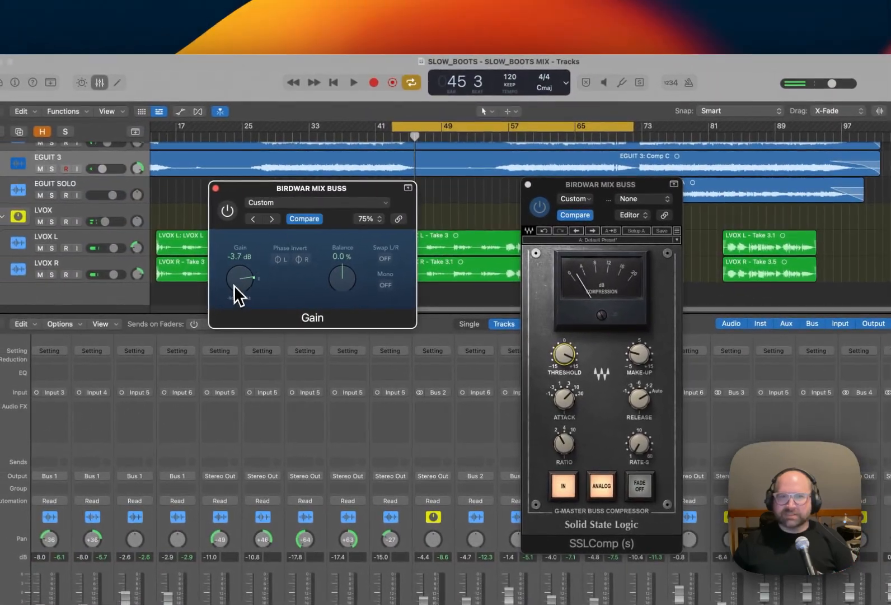
drag(234, 285, 234, 284)
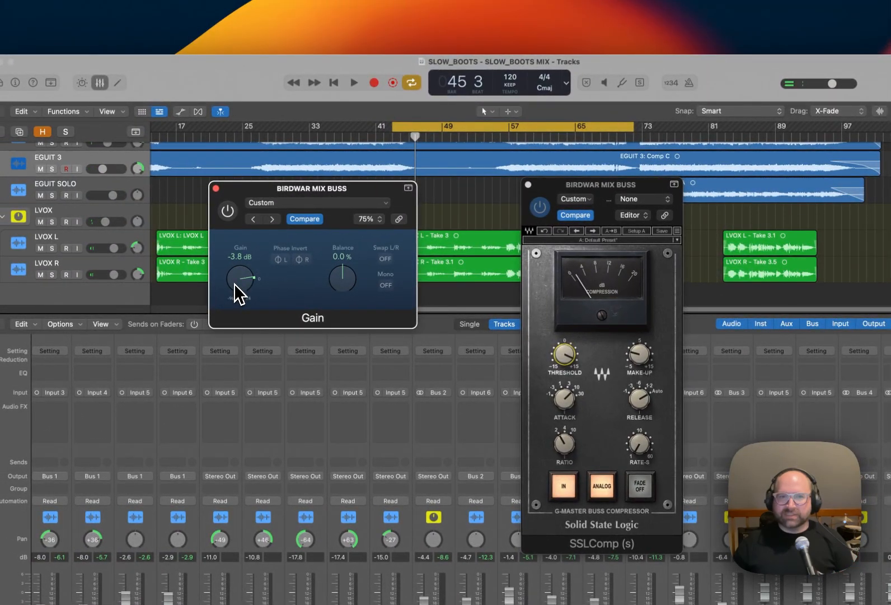
key(space)
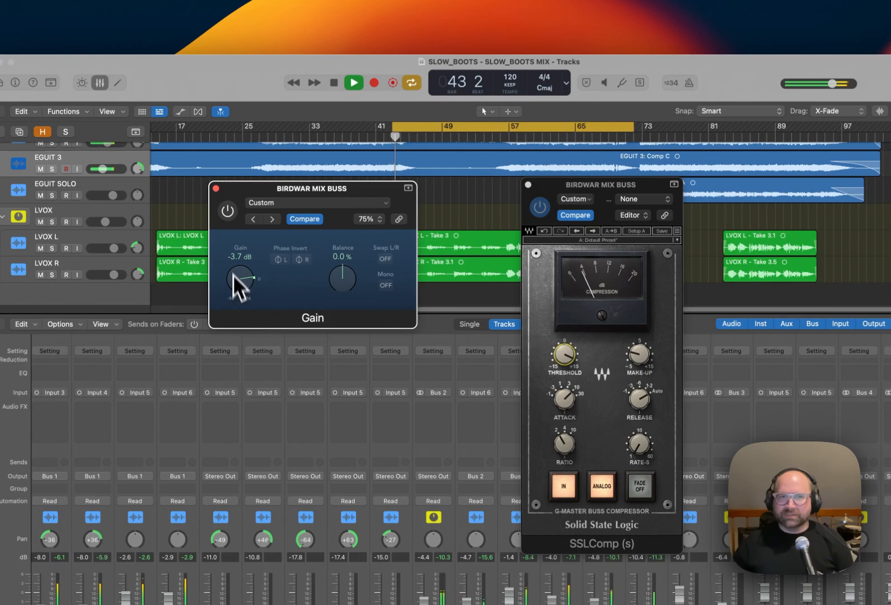
click(227, 211)
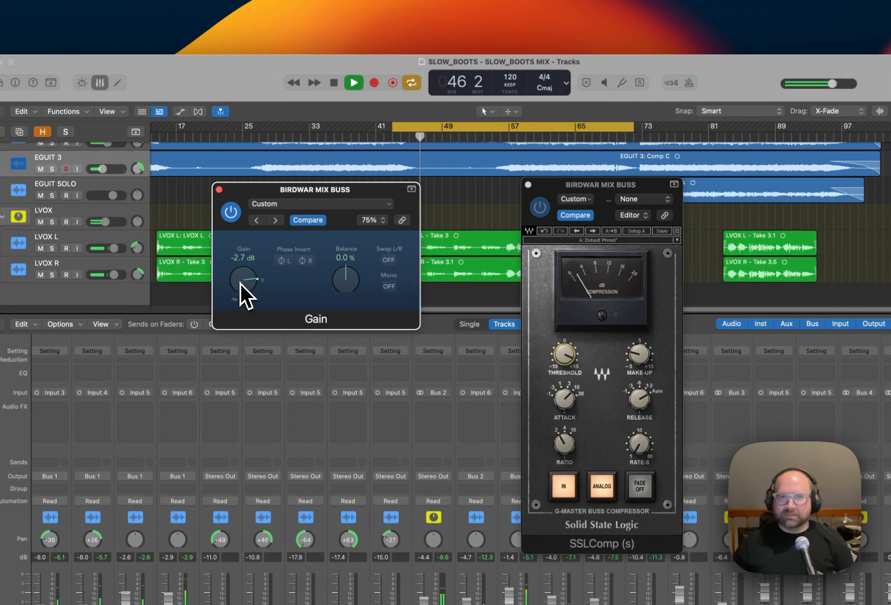
key(space)
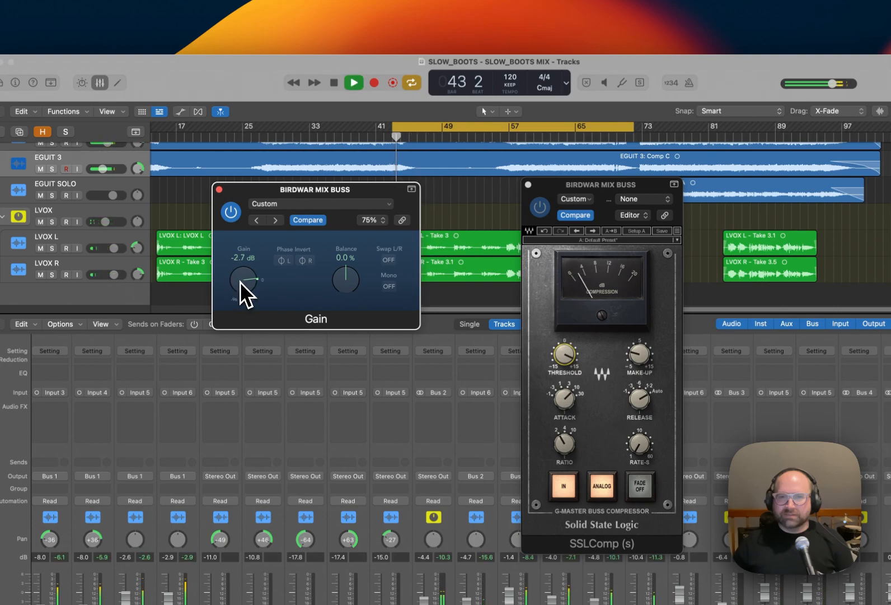
key(space)
click(219, 189)
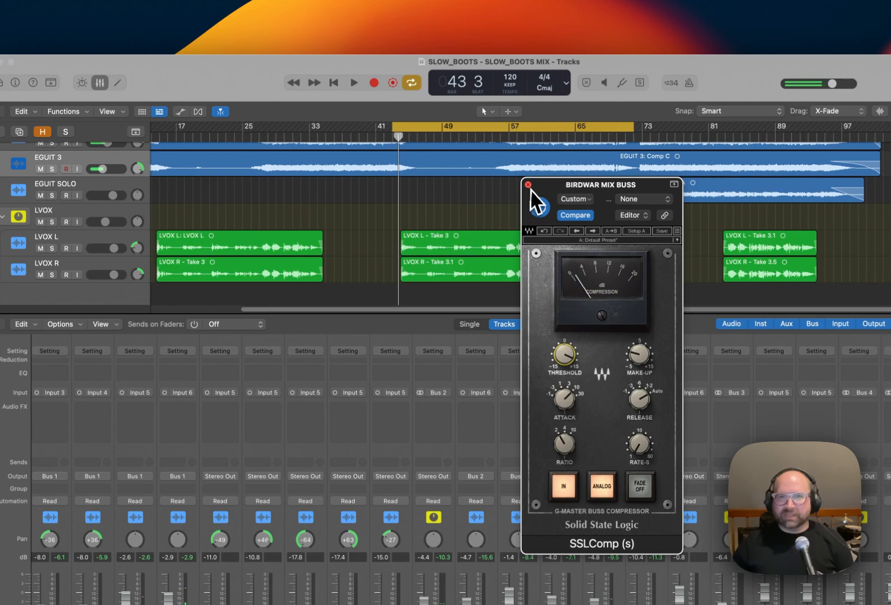
Close the SSLComp (s) window, bypass the Adaptive Limiter on the mix buss, and close its window.
click(528, 185)
click(763, 367)
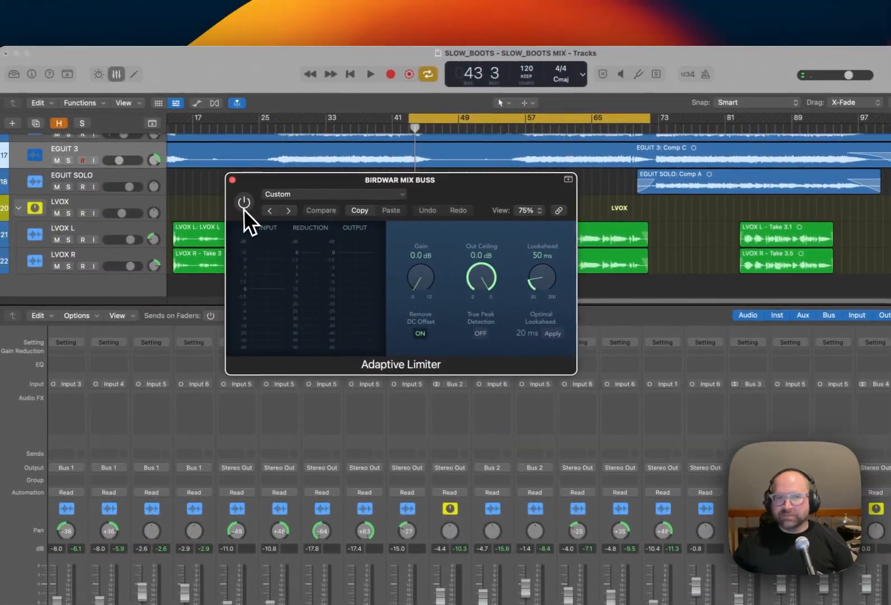
click(96, 164)
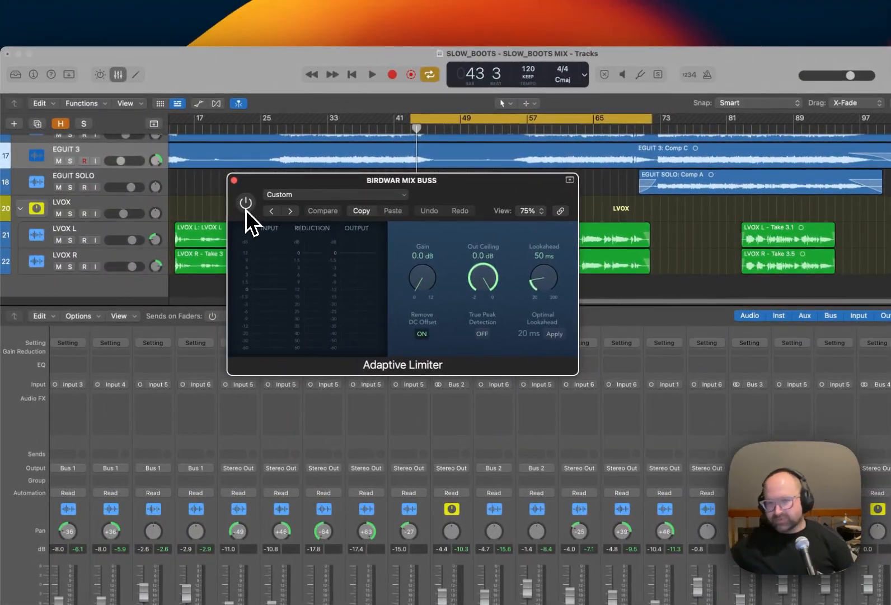
click(234, 180)
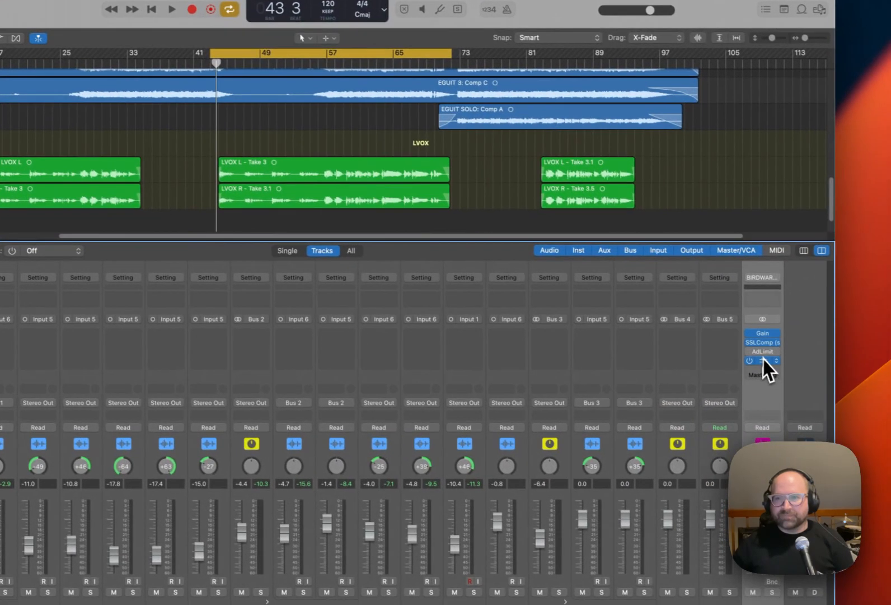
Check the loop's loudness in the mix buss MultiMeter, bypass the MultiMeter, and close it.
click(815, 377)
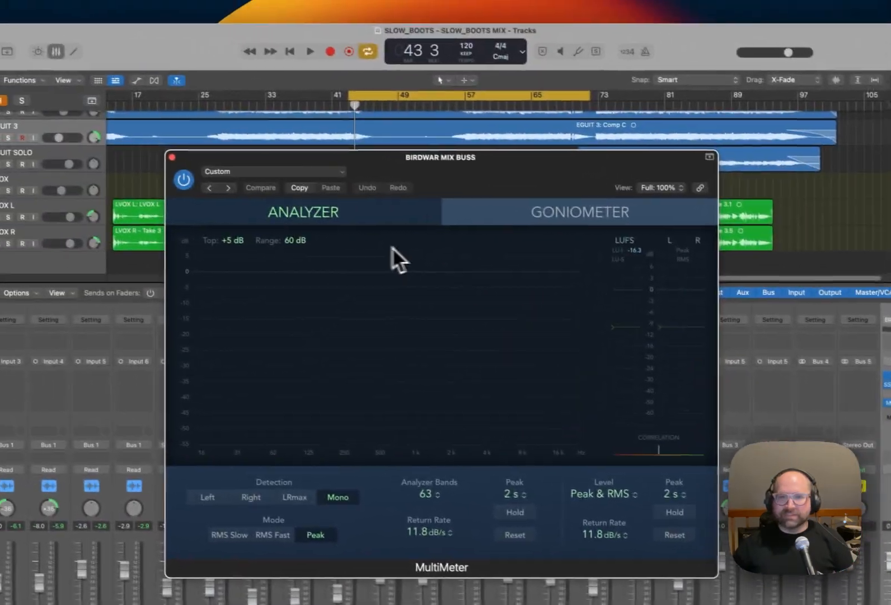
key(space)
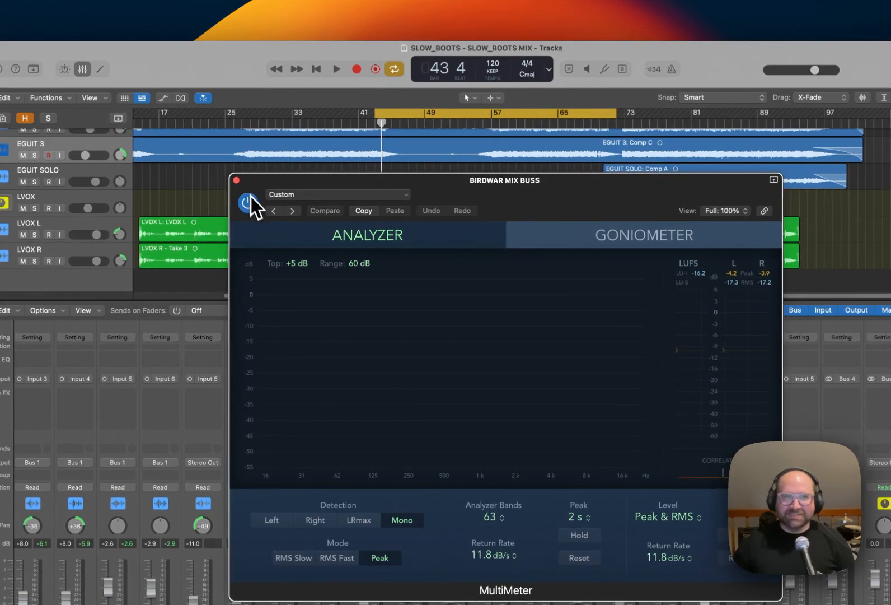
click(236, 181)
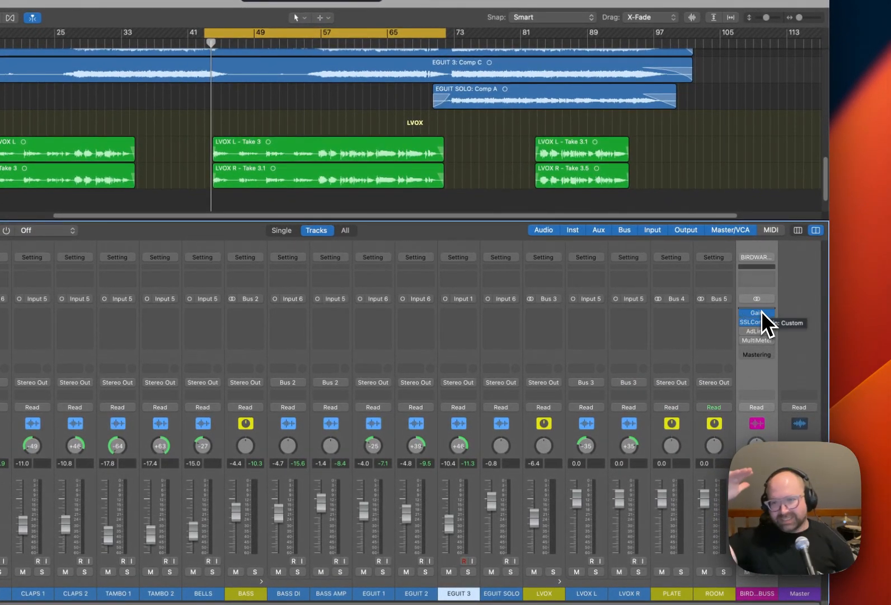
Review the SSLComp (s) settings on the mix buss and audition the loop through the compression.
click(757, 323)
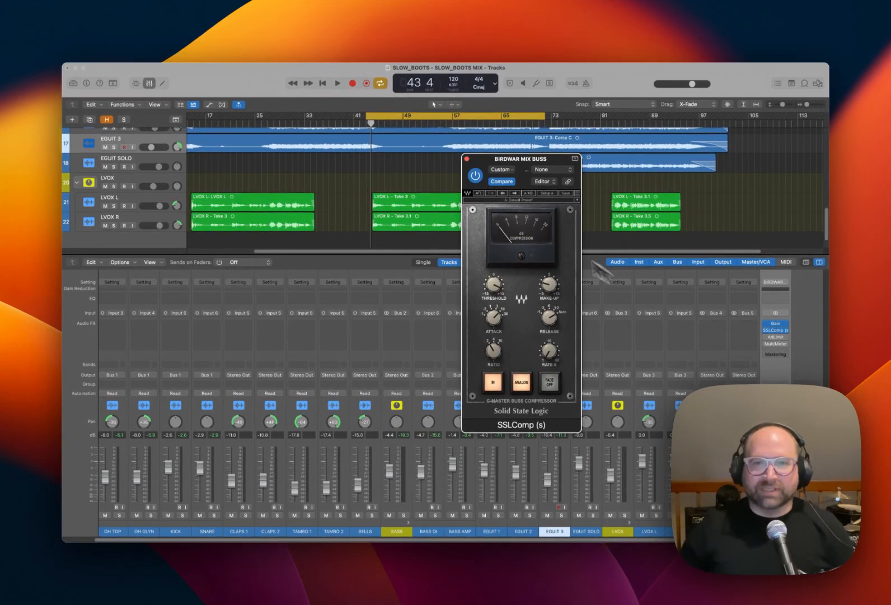
click(466, 159)
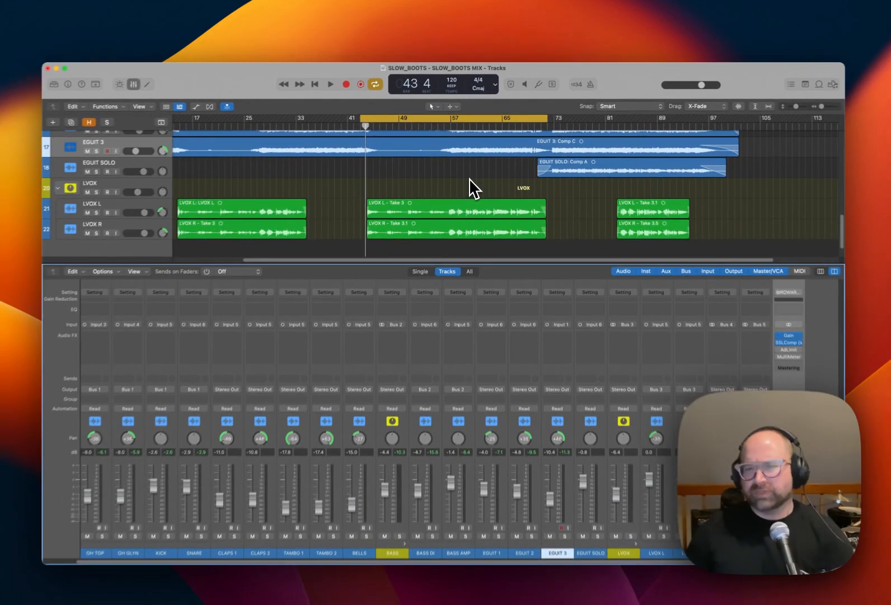
key(space)
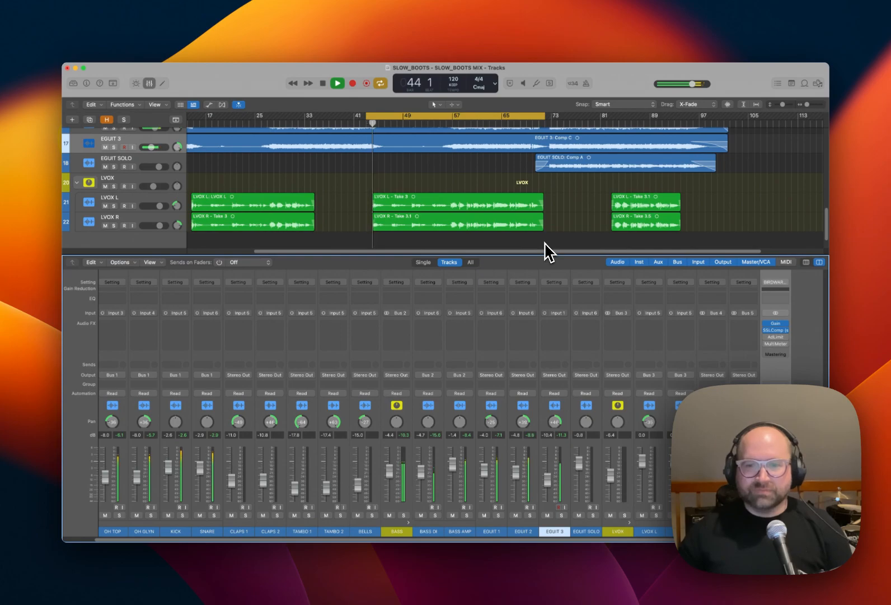
key(space)
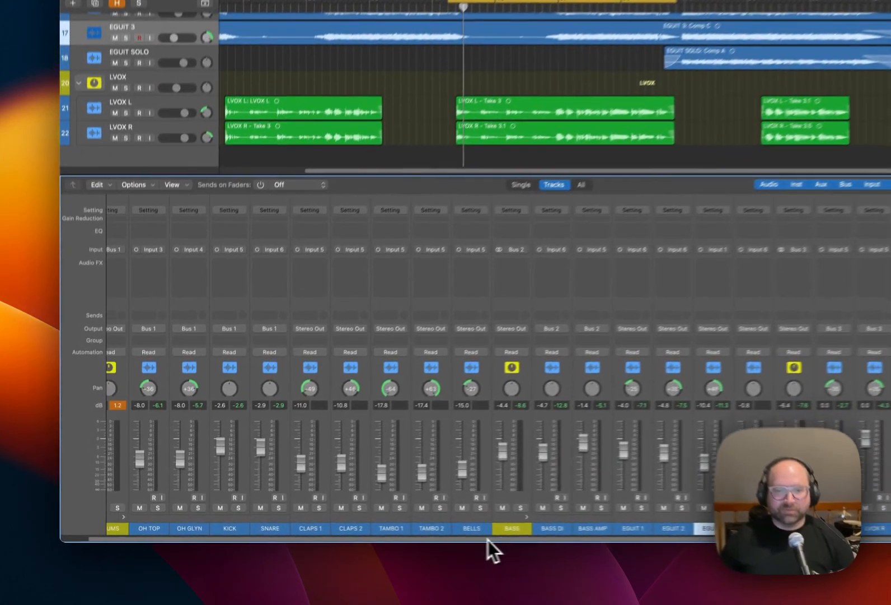
Bring the drum channels into view in the mixer and review the Mixing Process list in the project notes.
drag(391, 540, 336, 537)
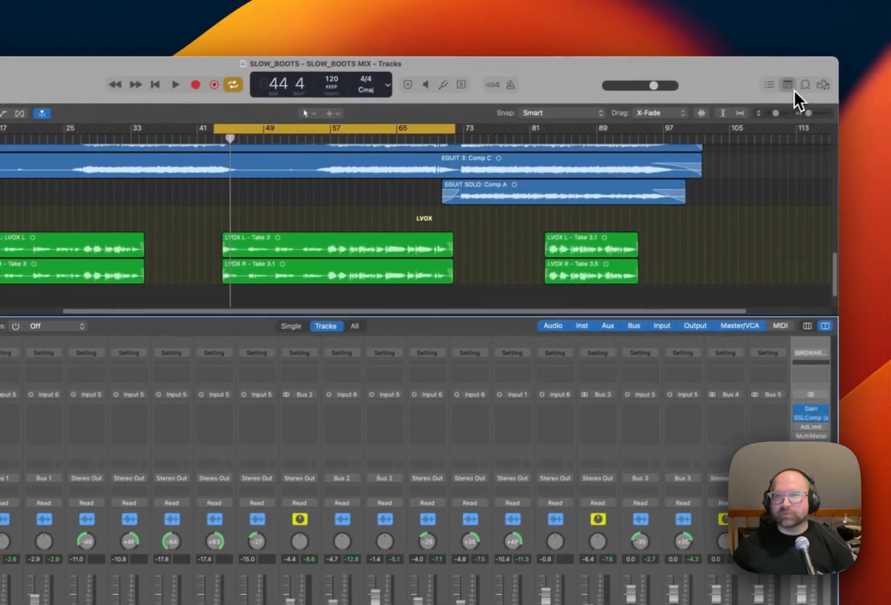
click(789, 87)
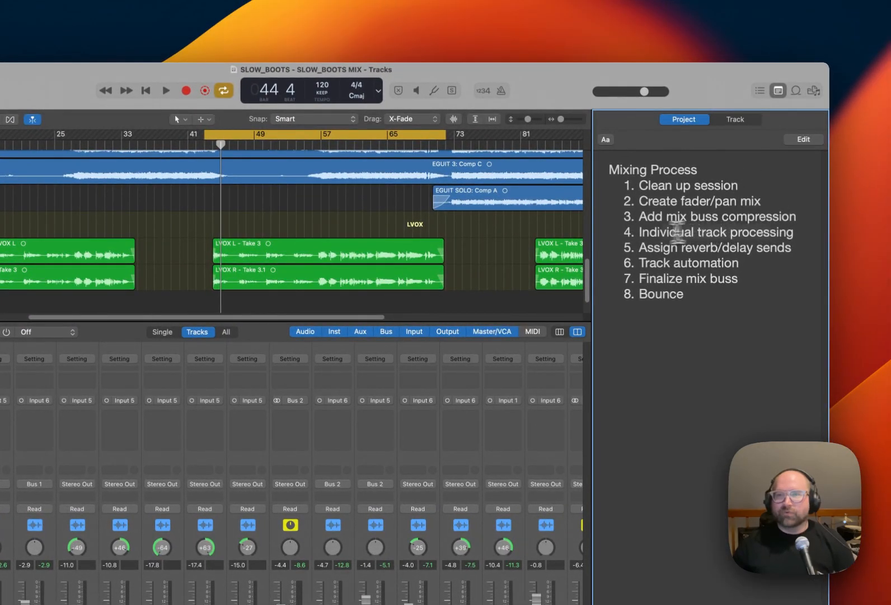
click(779, 91)
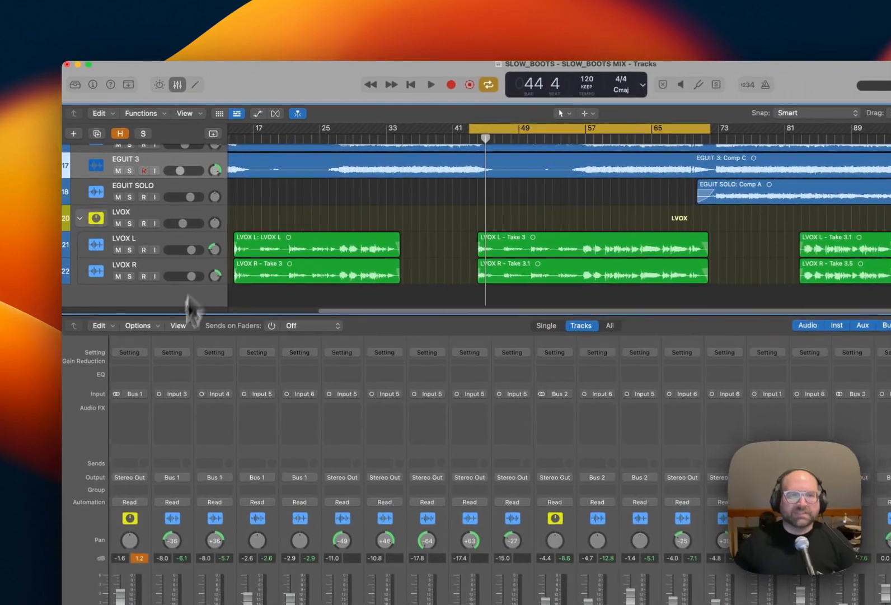
Try the Birdwar Drum API Buss and Birdwar Drum Buss channel strip settings on the DRUMS channel.
click(135, 352)
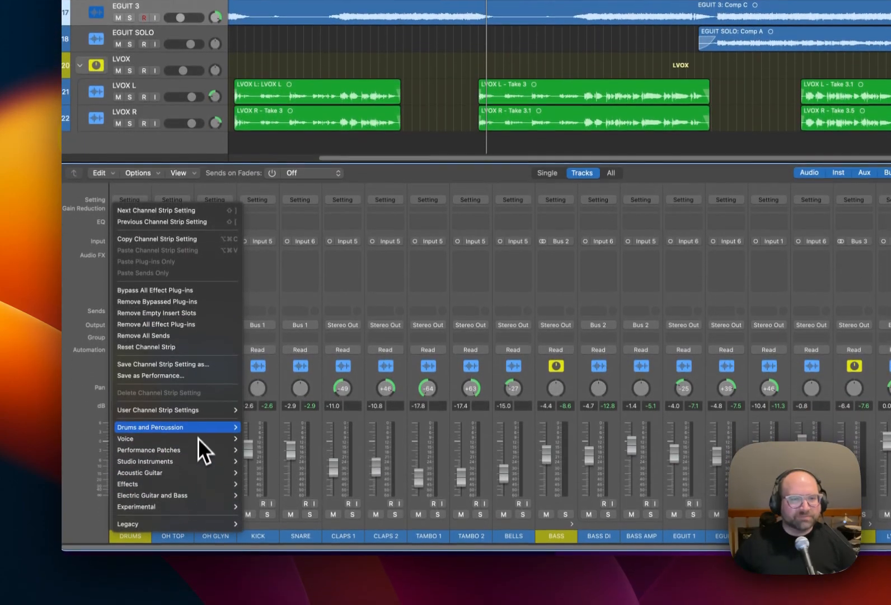
mouse_move(203, 411)
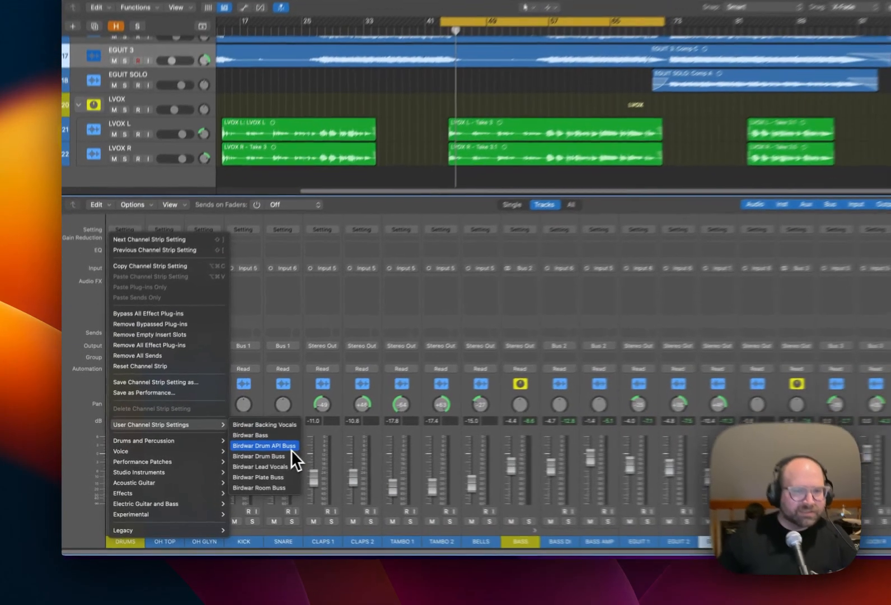
click(245, 452)
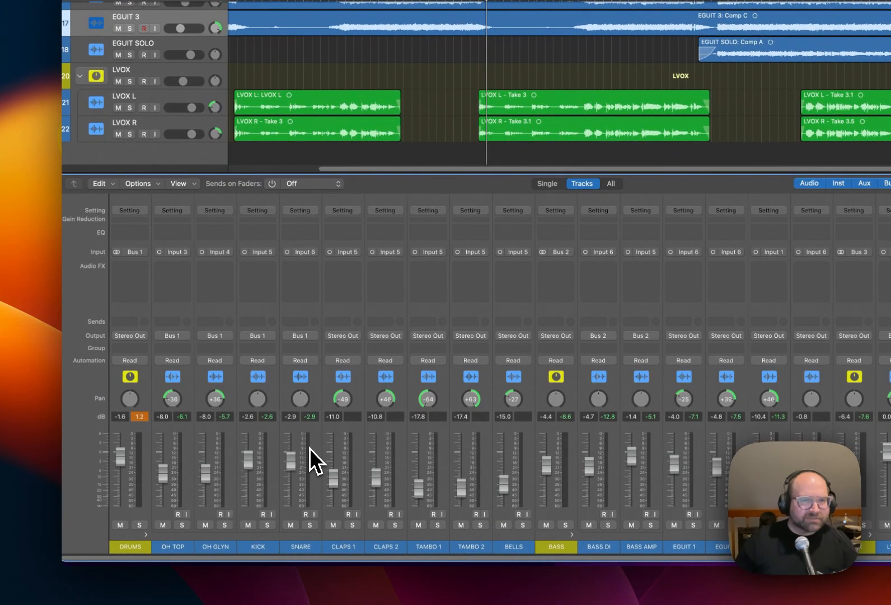
click(140, 211)
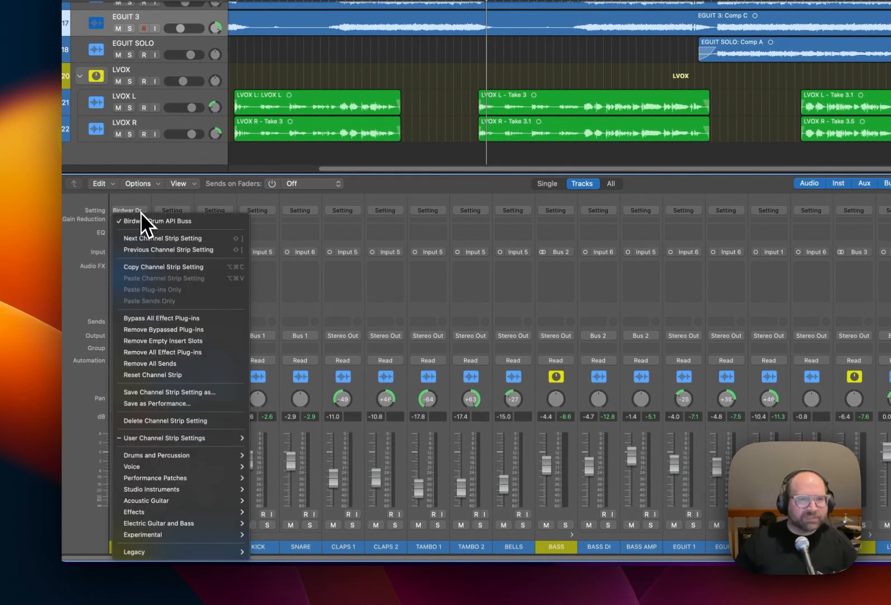
mouse_move(202, 439)
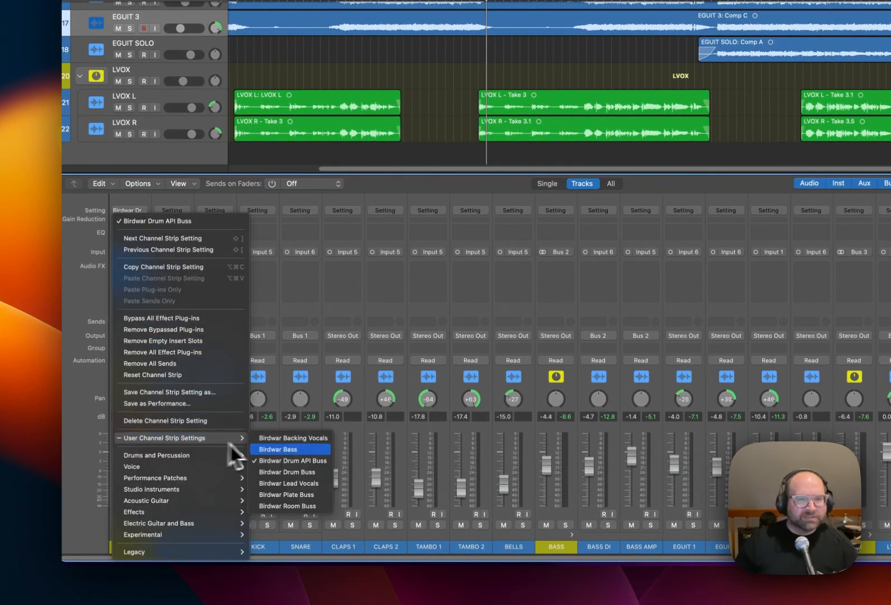
click(324, 474)
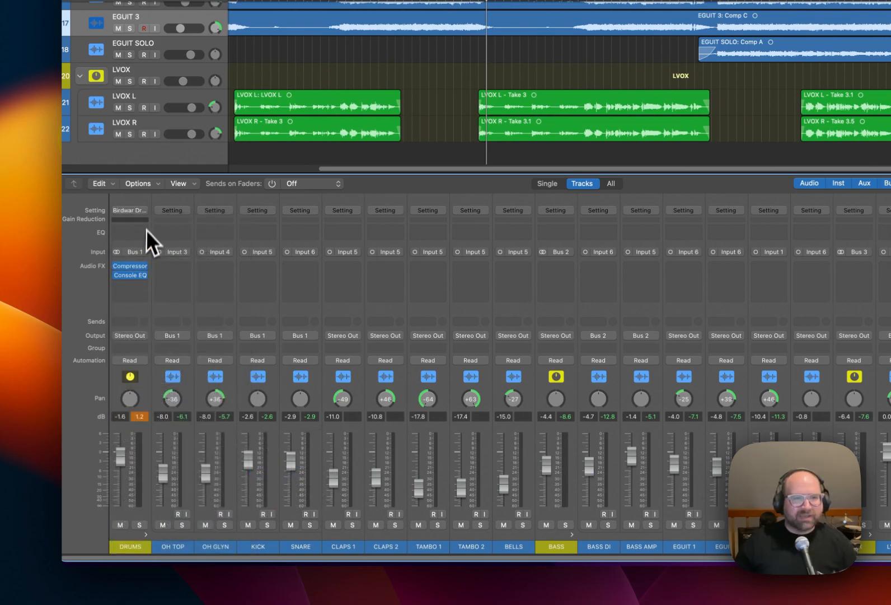
Load the Birdwar Drum API Buss channel strip setting on the DRUMS channel and remove its RBass (s) plug-in.
click(144, 211)
mouse_move(206, 440)
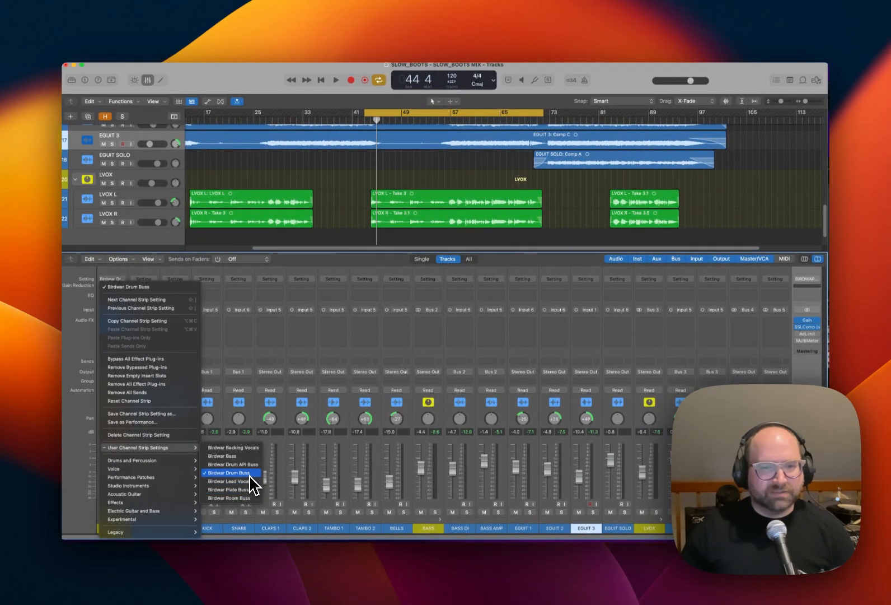
mouse_move(185, 464)
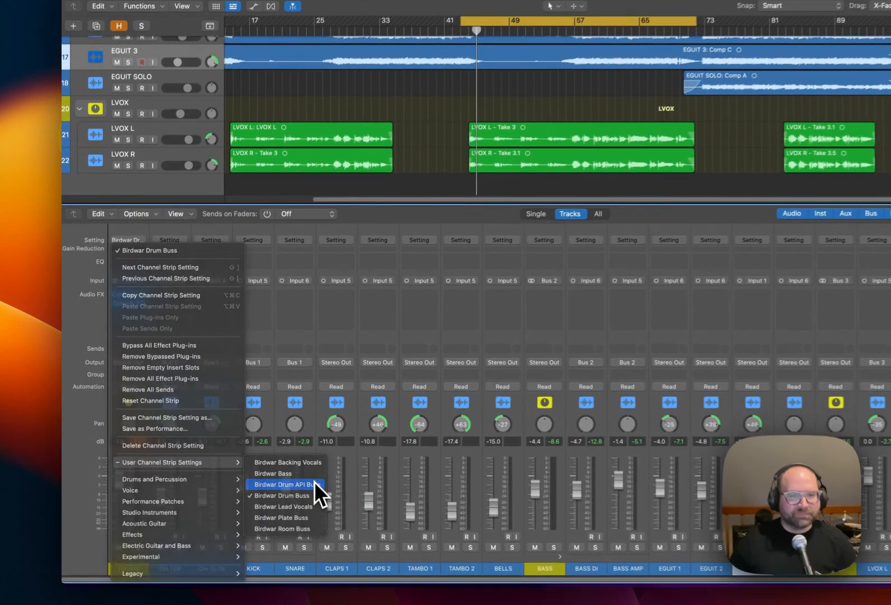
click(248, 464)
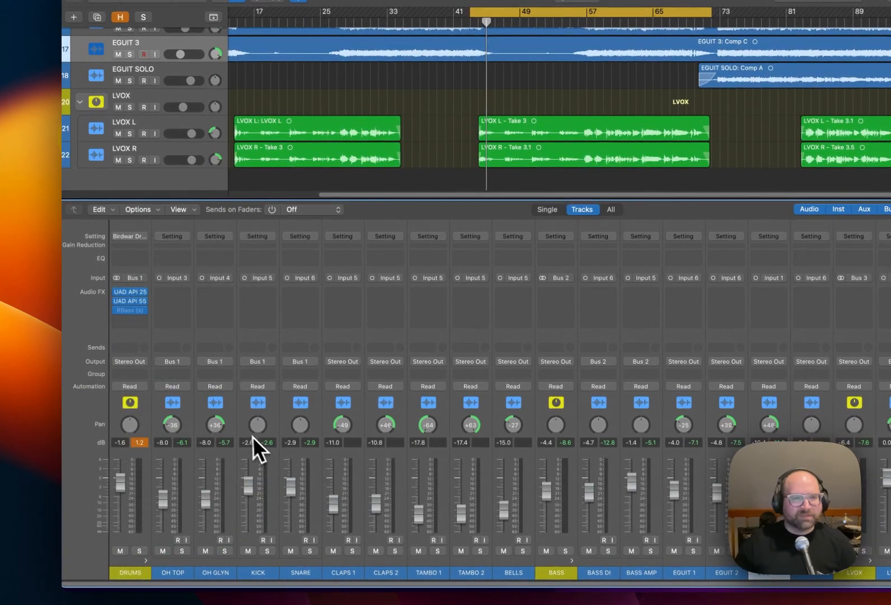
click(144, 311)
click(158, 325)
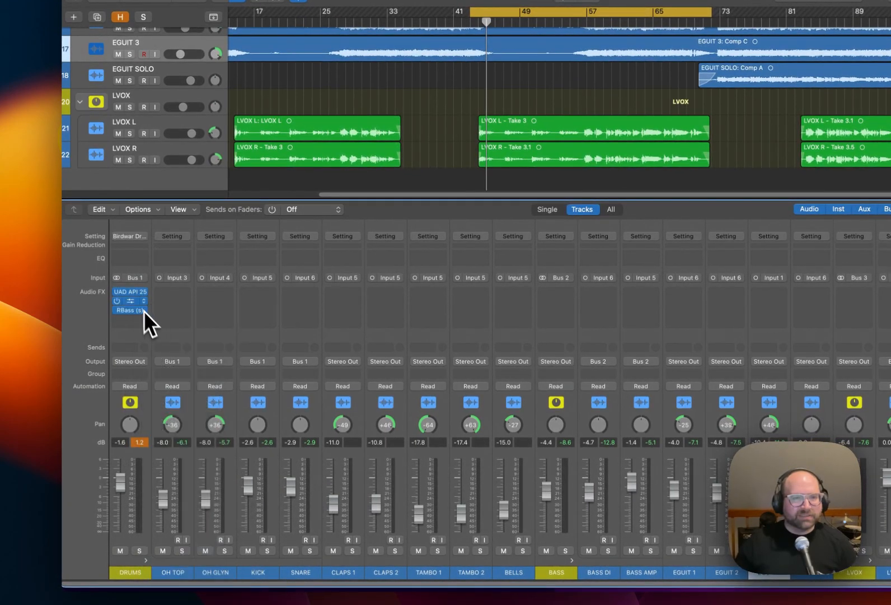
Inspect the UAD API 2500 and UAD API 550A on the DRUMS channel, close both windows, and remove the 550A.
click(130, 292)
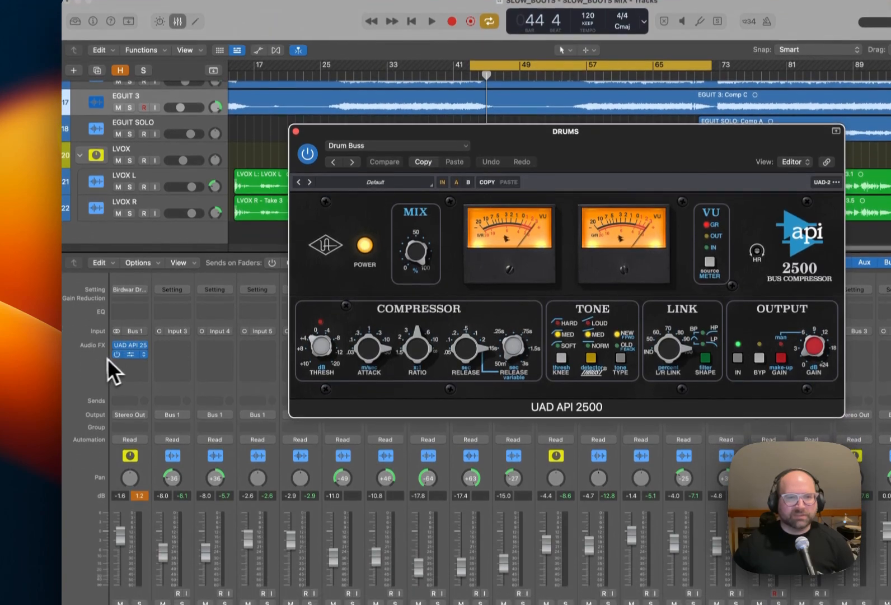
click(130, 386)
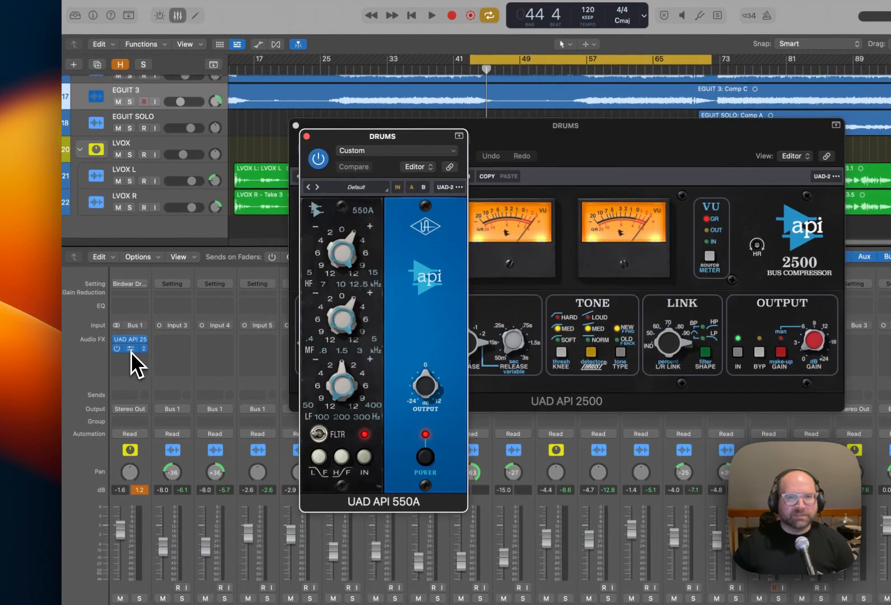
click(307, 136)
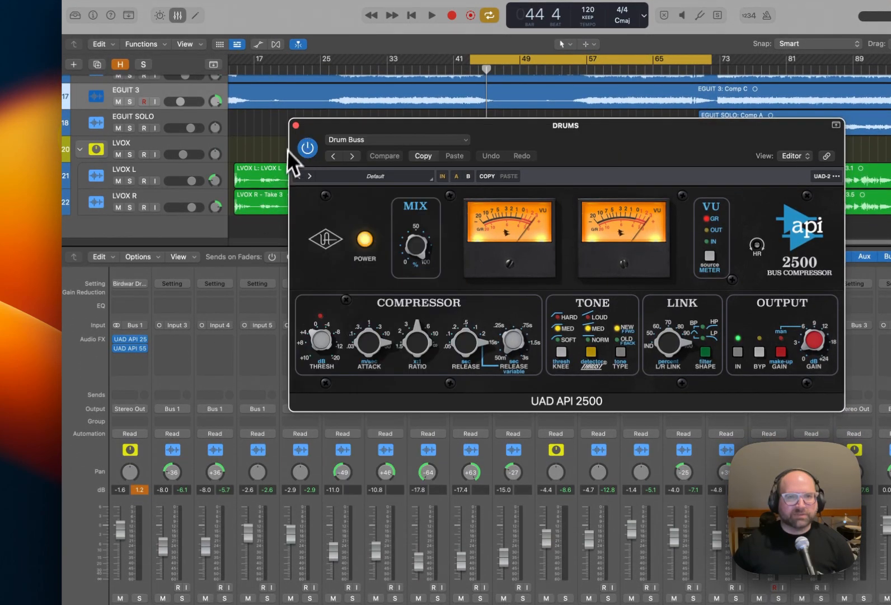
click(295, 125)
click(146, 348)
click(153, 360)
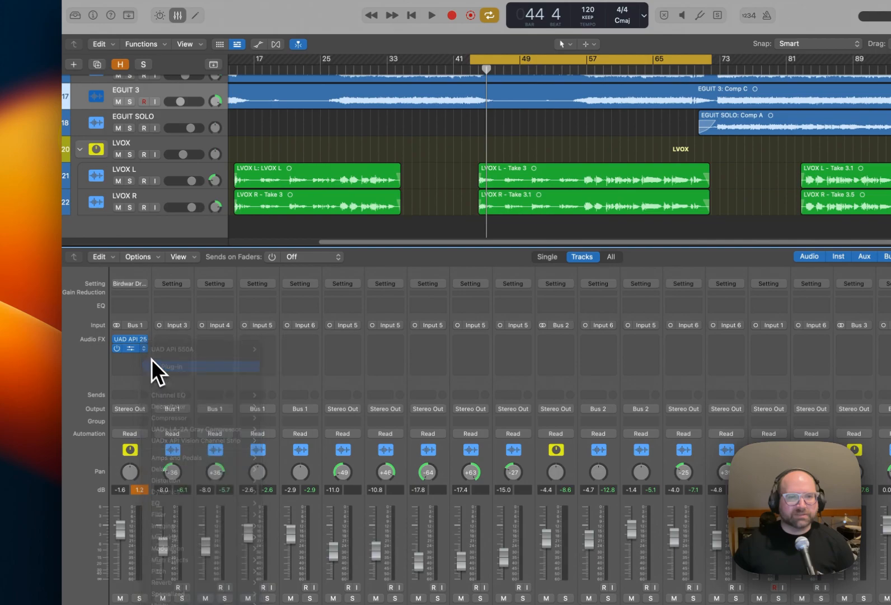
Insert a stereo UADx API Vision Channel Strip on the DRUMS channel and try its 550L EQ section.
click(145, 350)
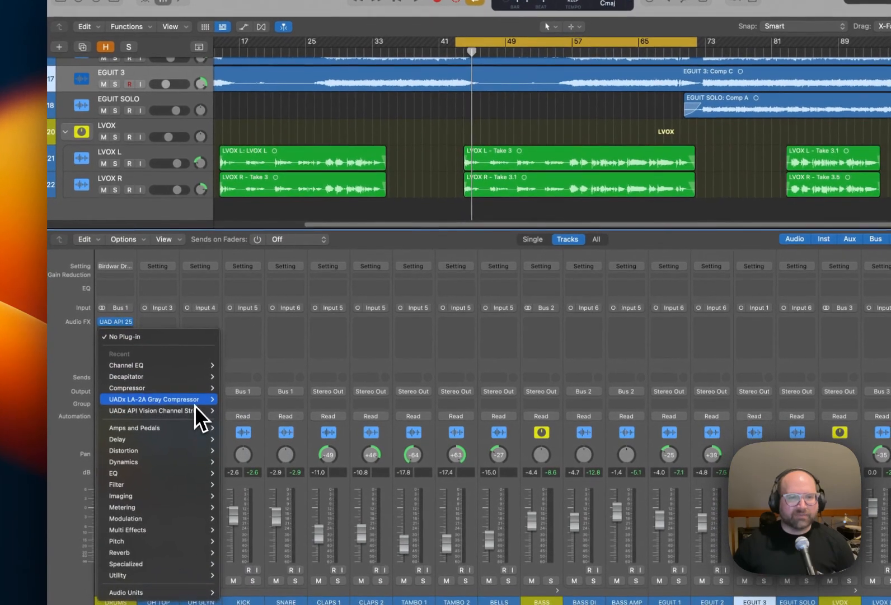
mouse_move(195, 410)
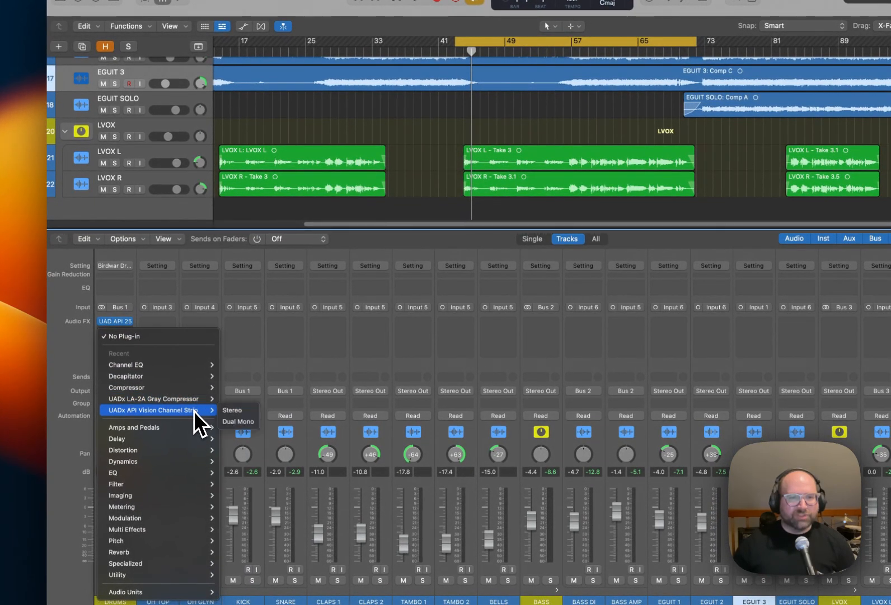
click(236, 411)
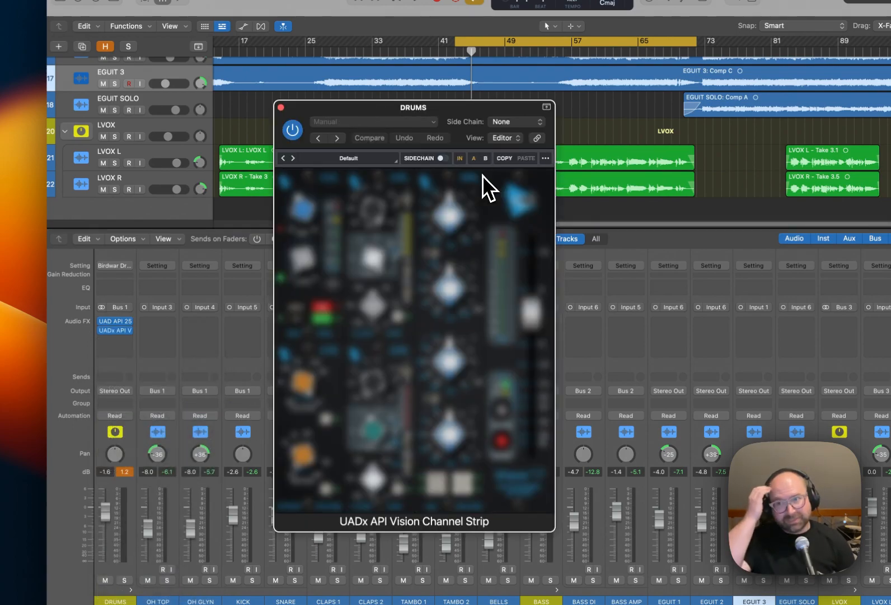
drag(458, 110, 615, 102)
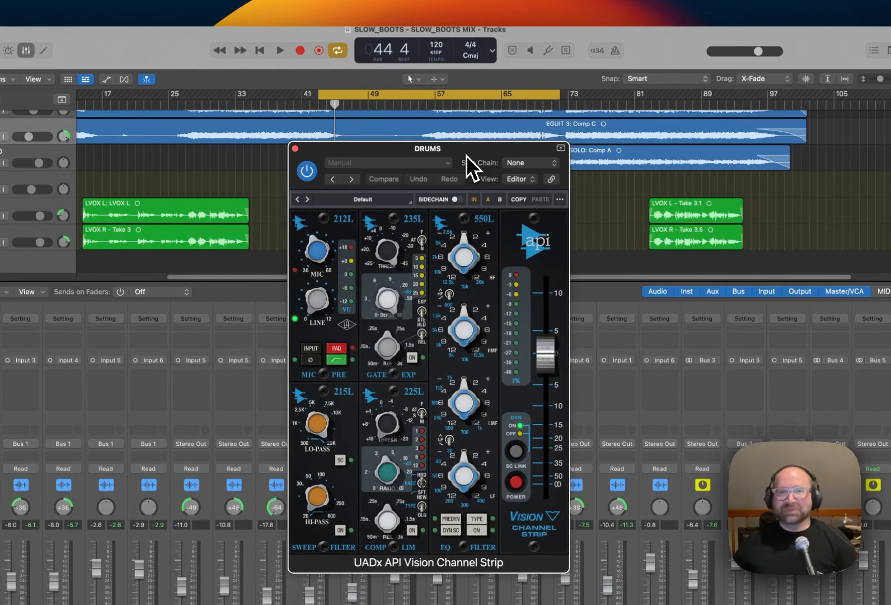
drag(466, 156, 468, 157)
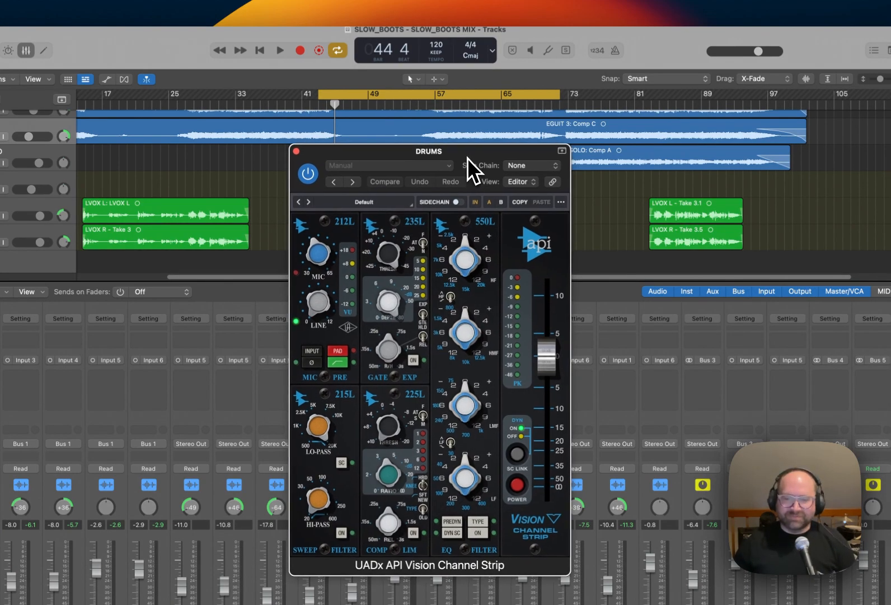
drag(462, 344, 454, 359)
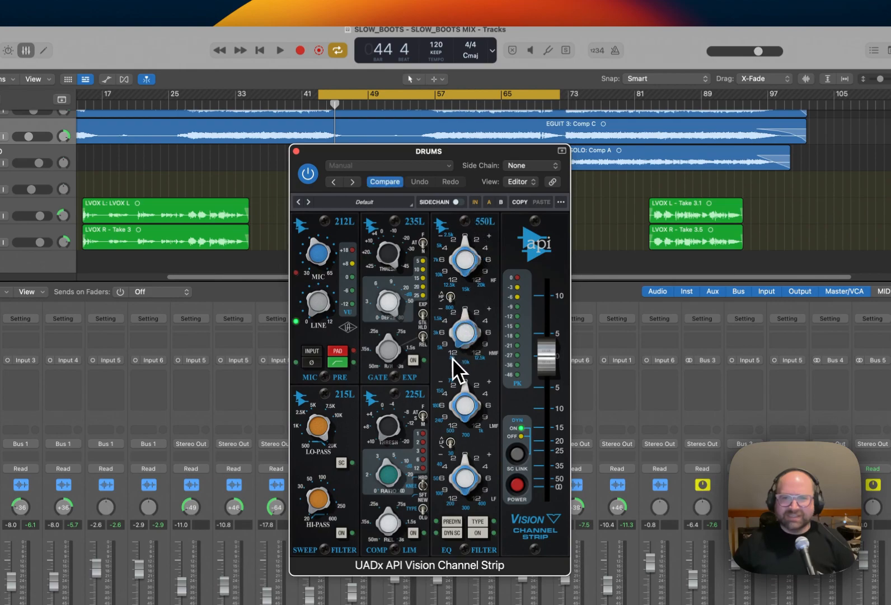
click(467, 364)
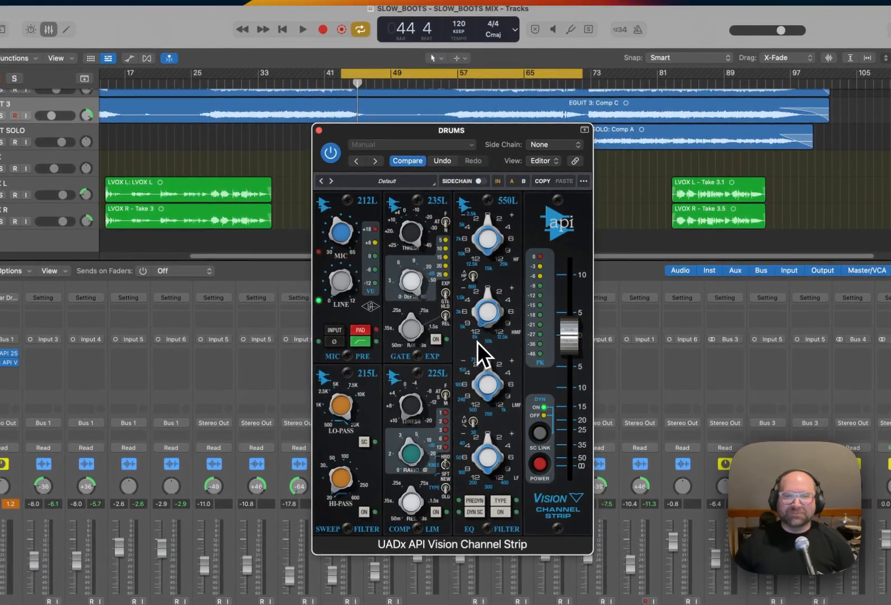
Look through the presets of the UADx API Vision Channel Strip and remove the plug-in from the DRUMS channel.
click(430, 146)
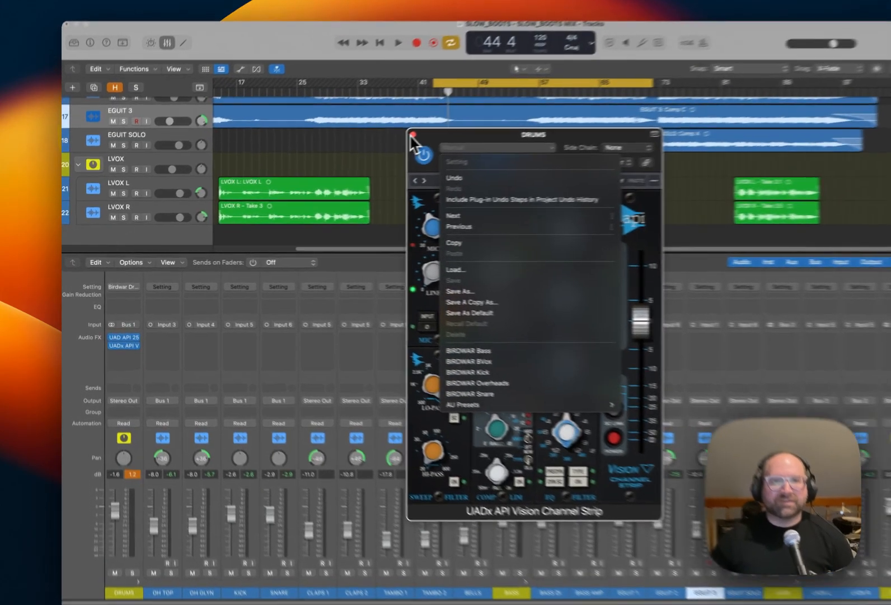
click(348, 155)
click(349, 154)
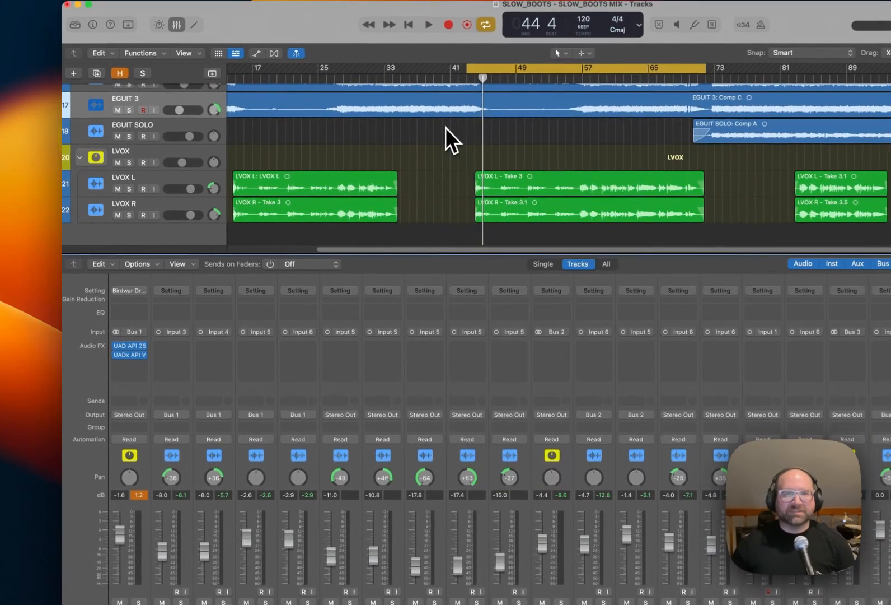
click(145, 356)
click(152, 369)
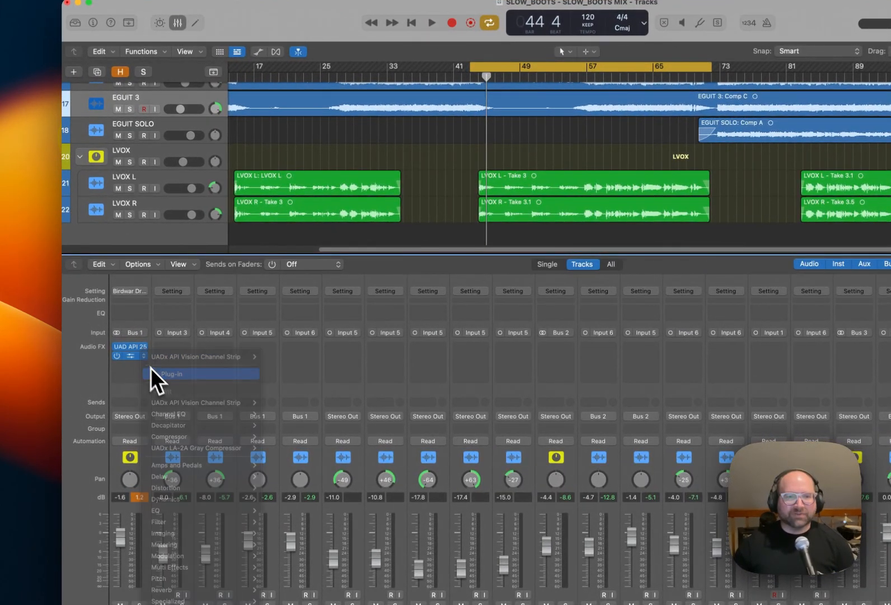
Insert a stereo UAD API Vision Channel Strip on the DRUMS channel, load its DRUM BUSS setting, and close the plug-in window.
click(144, 356)
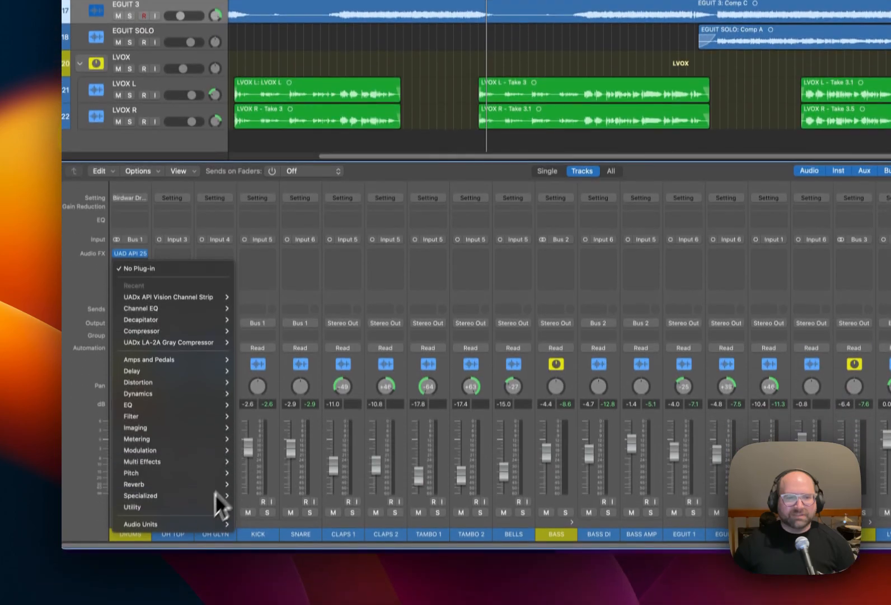
mouse_move(202, 602)
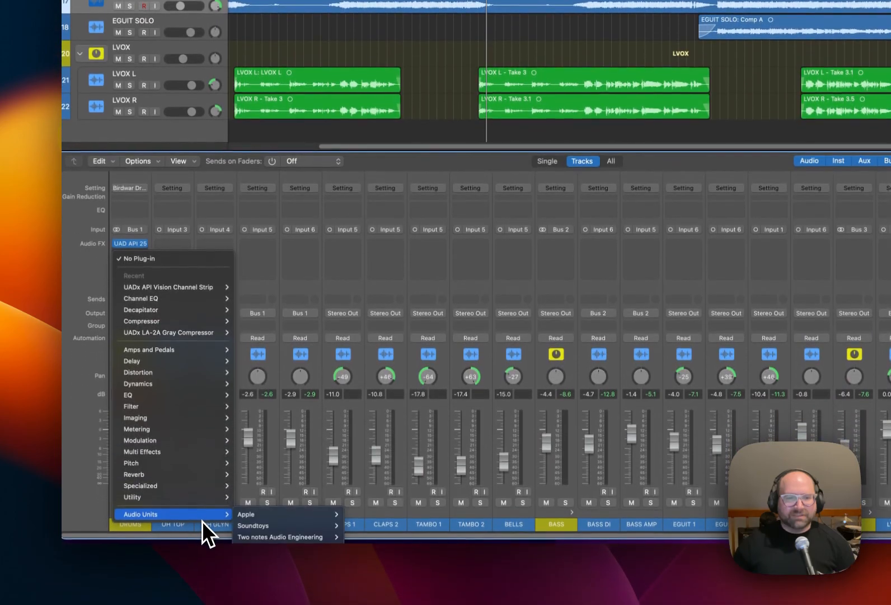
mouse_move(305, 538)
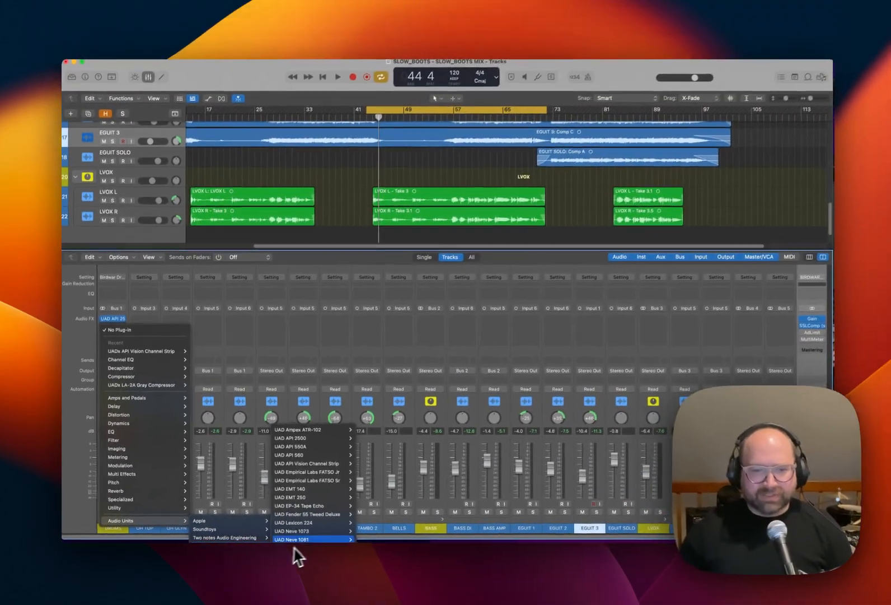
mouse_move(329, 440)
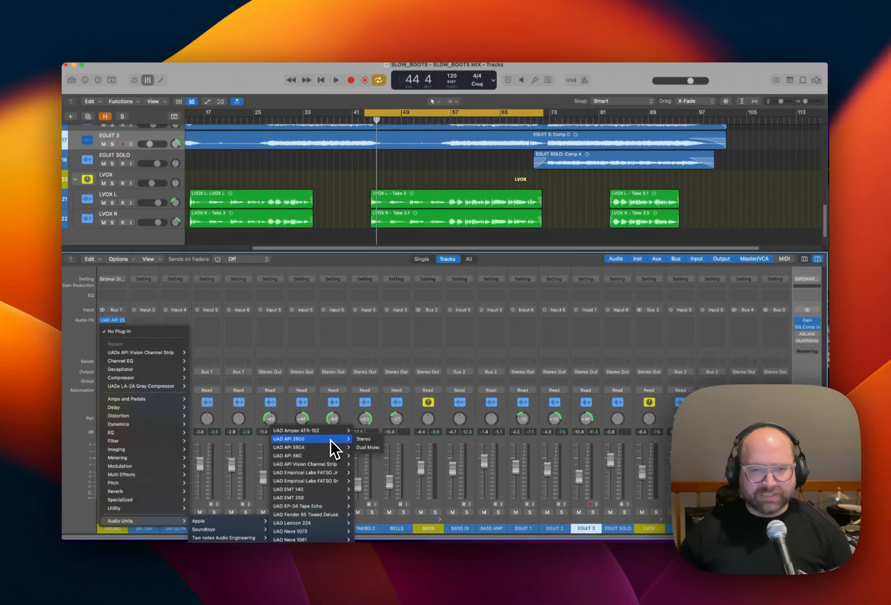
mouse_move(336, 464)
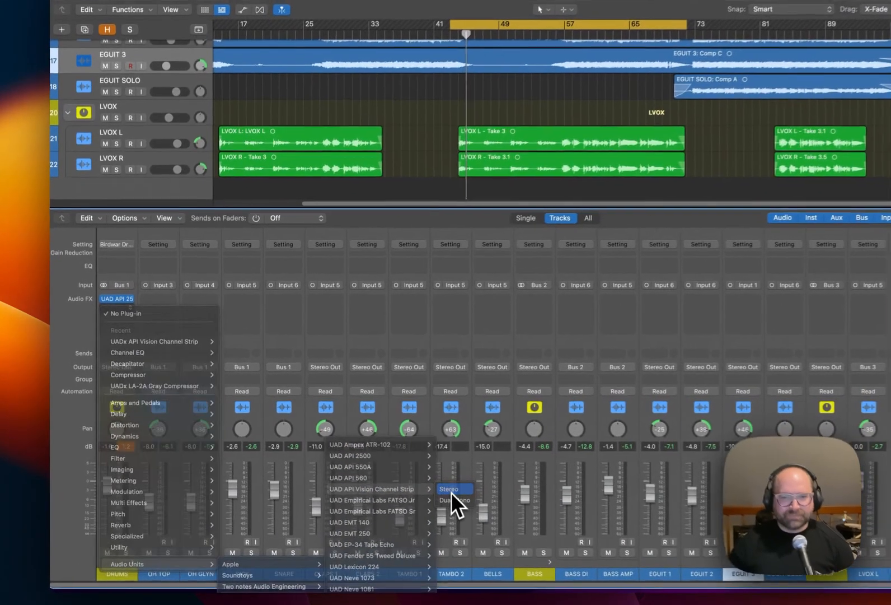
click(452, 490)
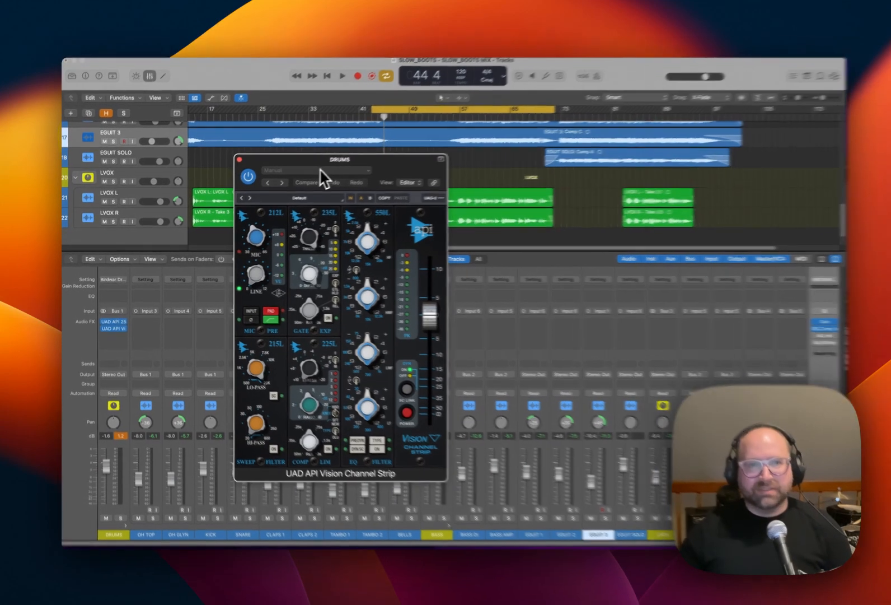
click(314, 173)
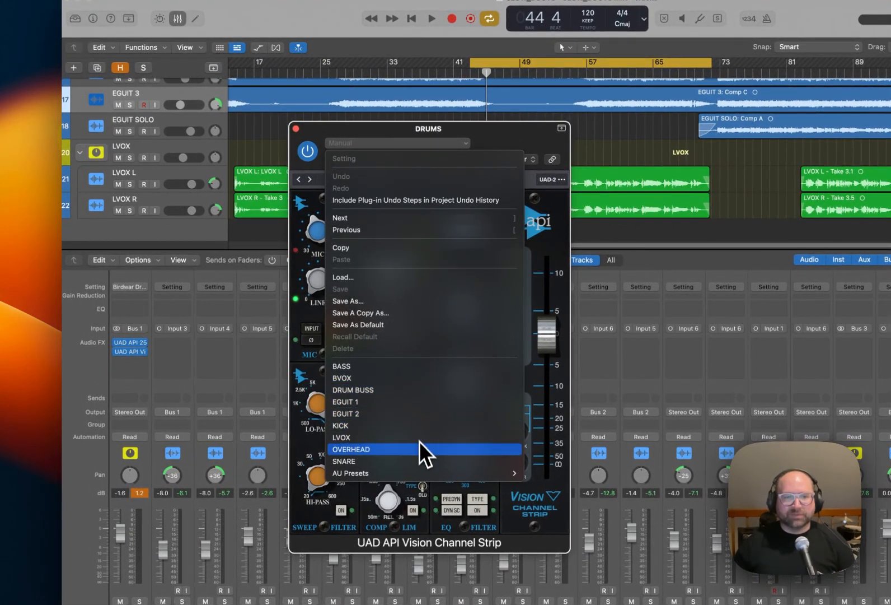
click(422, 392)
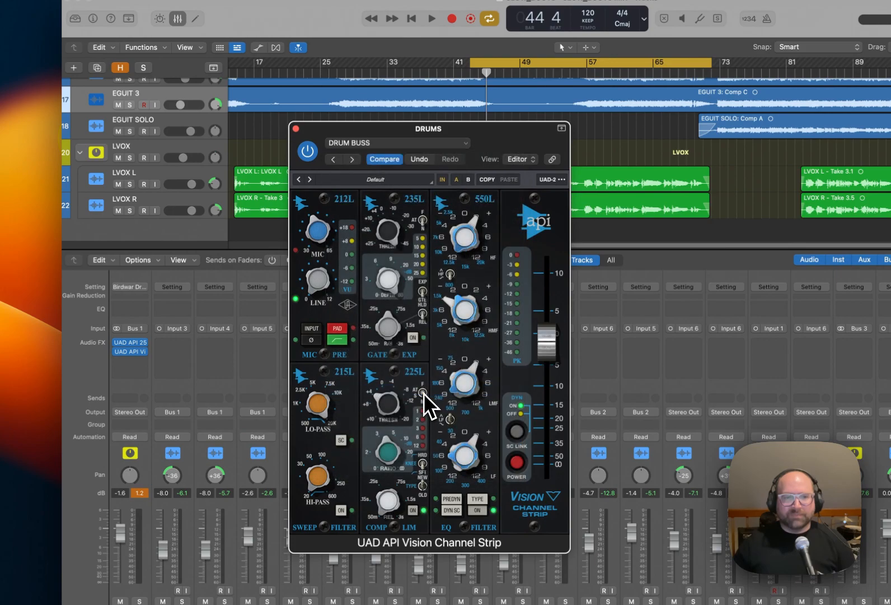
click(296, 128)
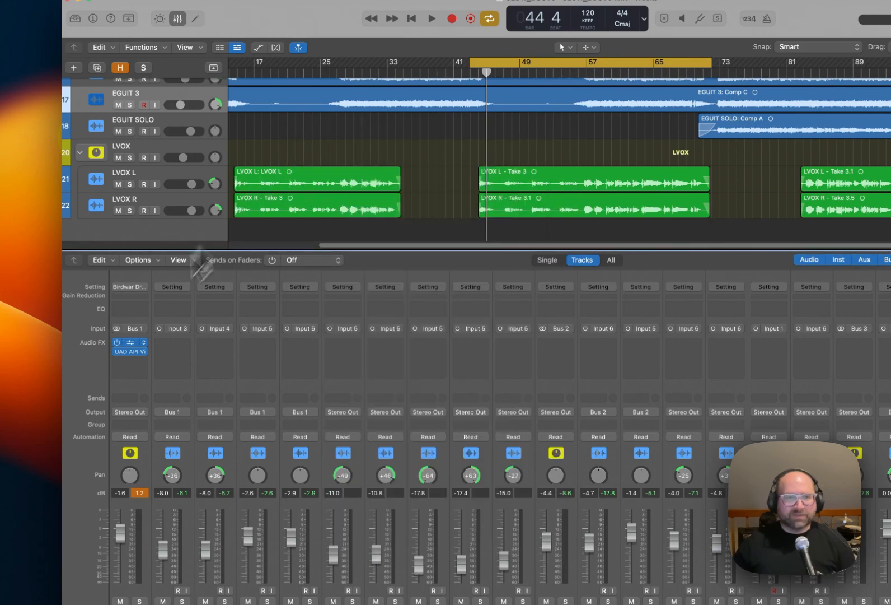
Load the Drum Buss setting in the UAD API 2500 on the DRUMS channel and bypass the UAD API Vision Channel Strip.
click(135, 343)
drag(434, 155, 447, 159)
click(465, 147)
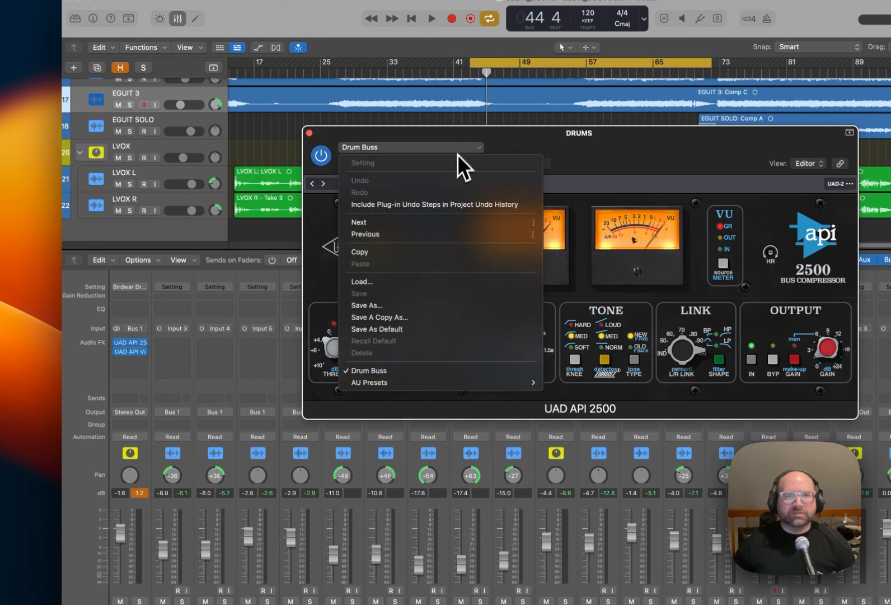
click(441, 370)
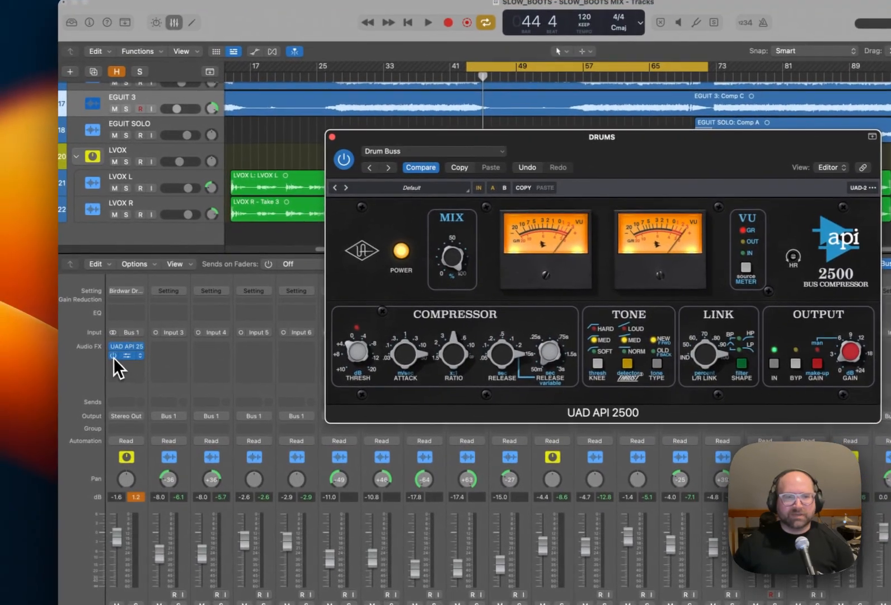
click(114, 357)
drag(554, 139, 571, 163)
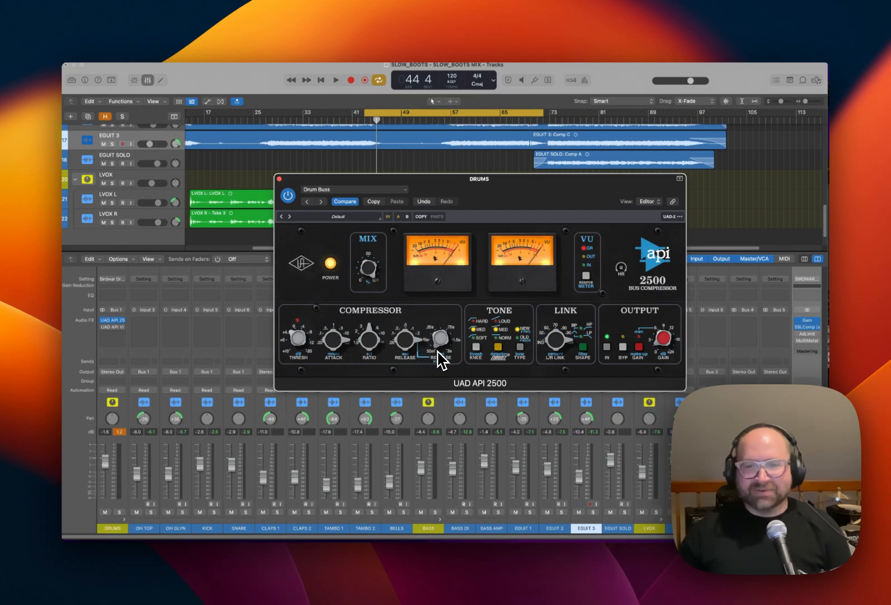
Play the mix to audition the UAD API 2500 compression on the drums and close its window.
key(space)
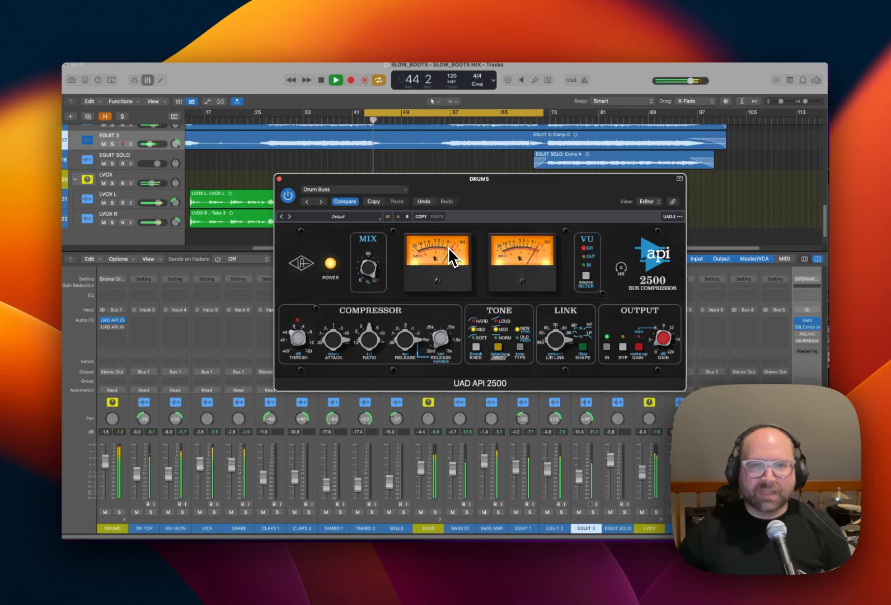
key(space)
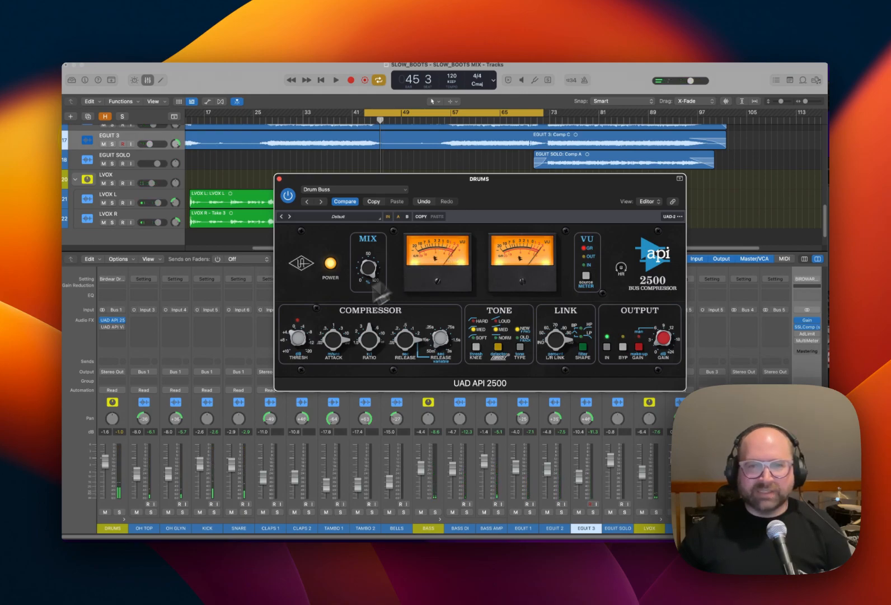
key(space)
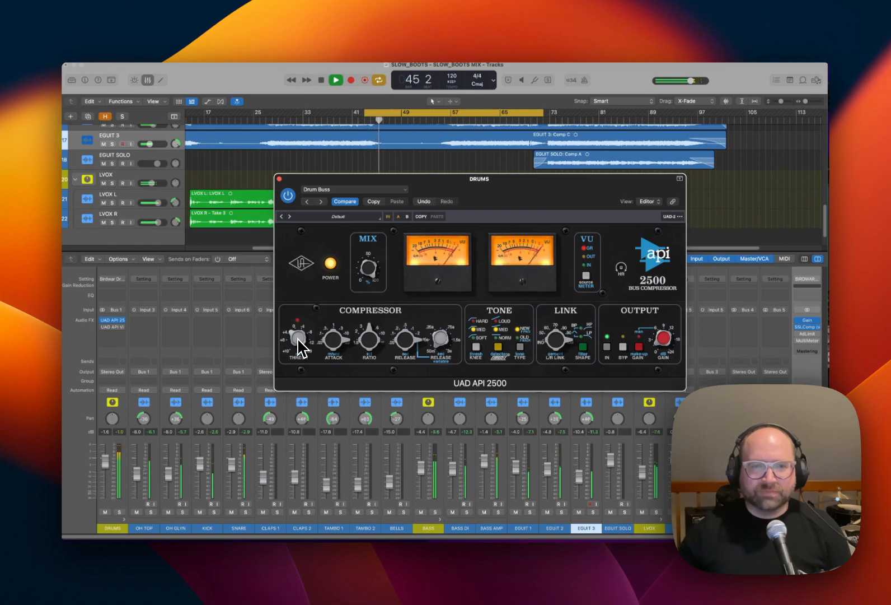
key(space)
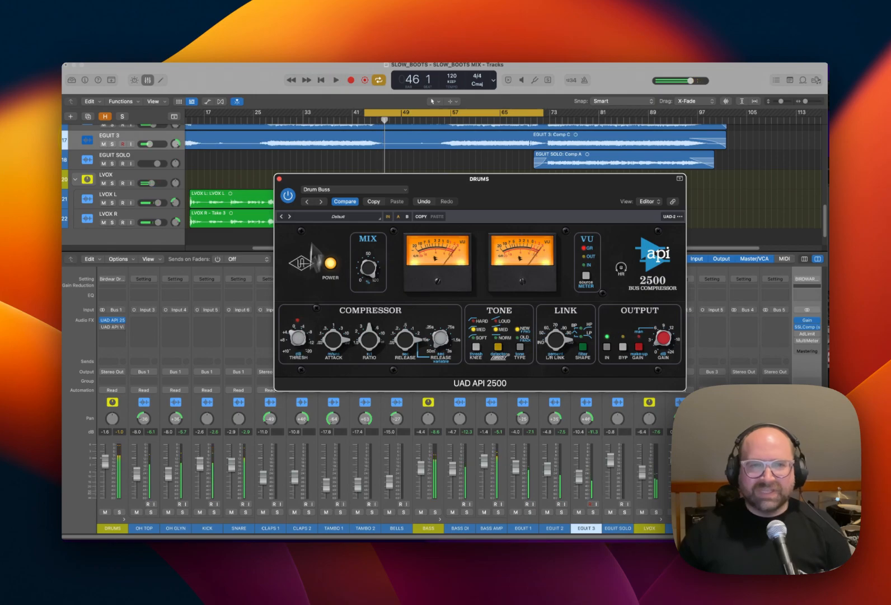
click(279, 179)
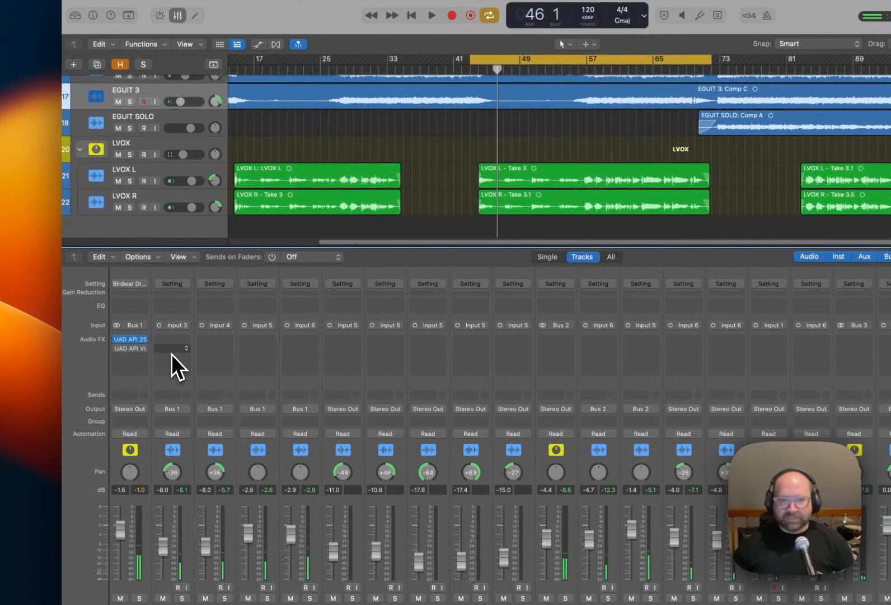
Open the UAD API Vision Channel Strip on the DRUMS channel and switch it back on during playback.
click(129, 349)
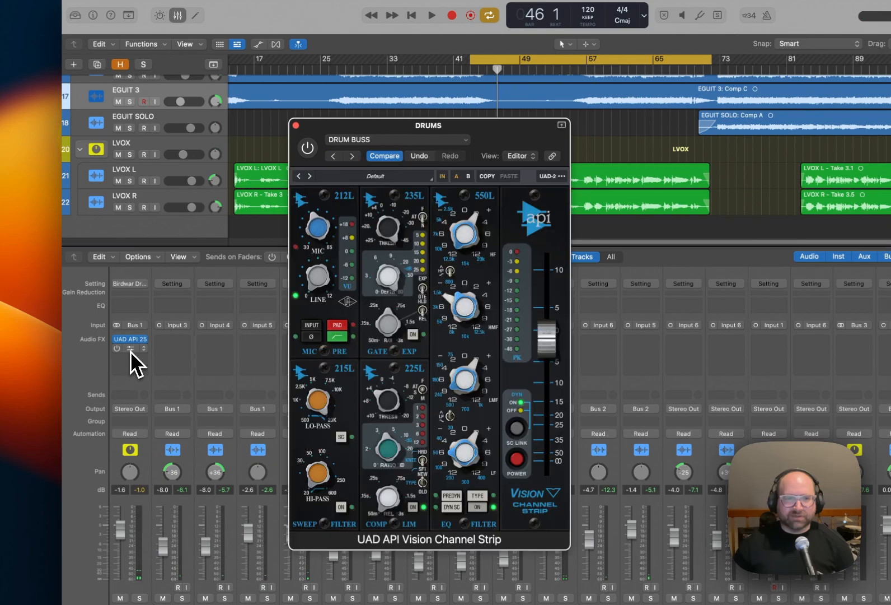
drag(417, 131, 486, 128)
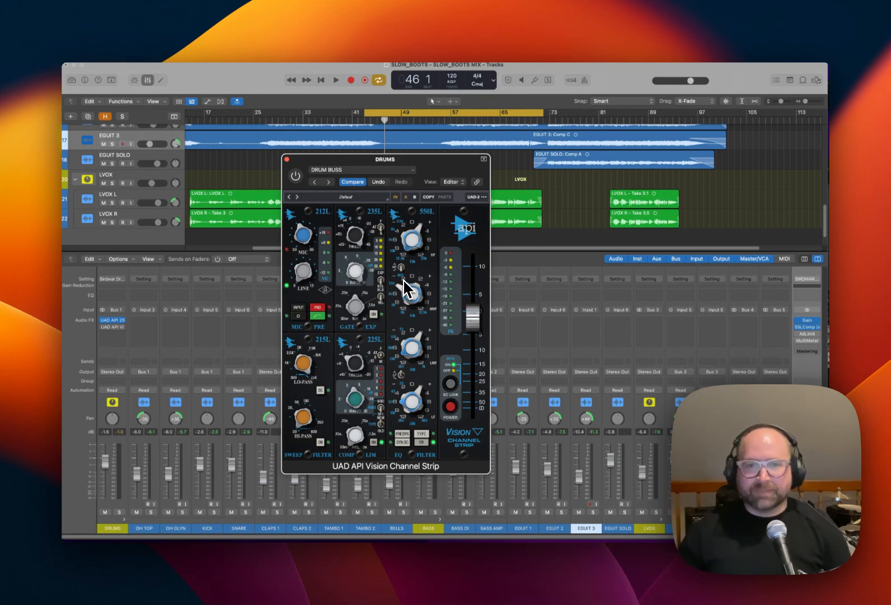
key(space)
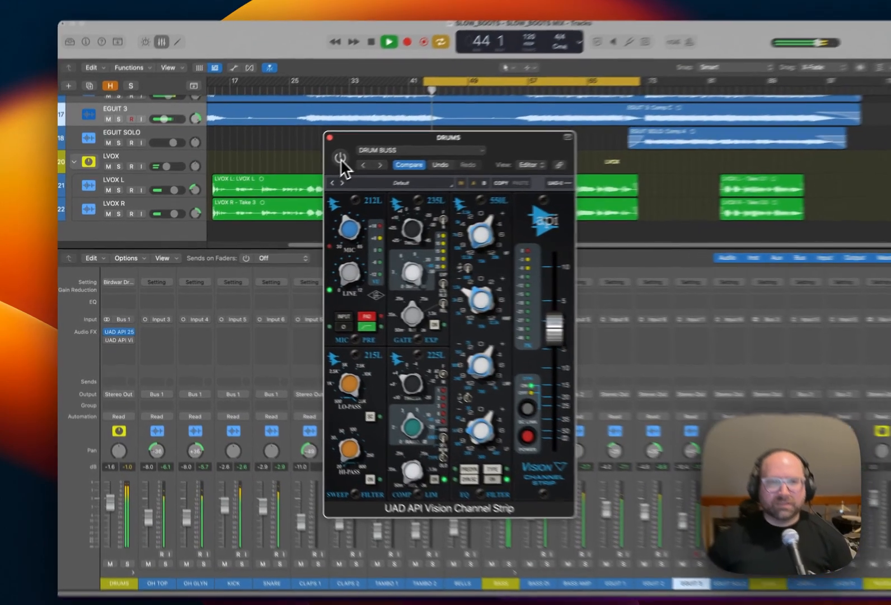
click(297, 177)
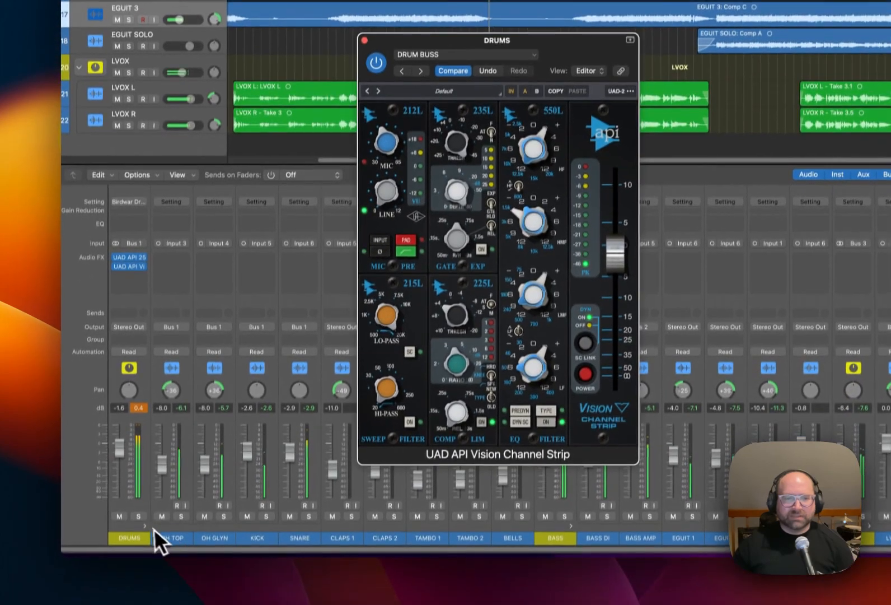
Solo the DRUMS channel and bypass both the Vision Channel Strip and the API 2500 to play the drums unprocessed.
click(133, 599)
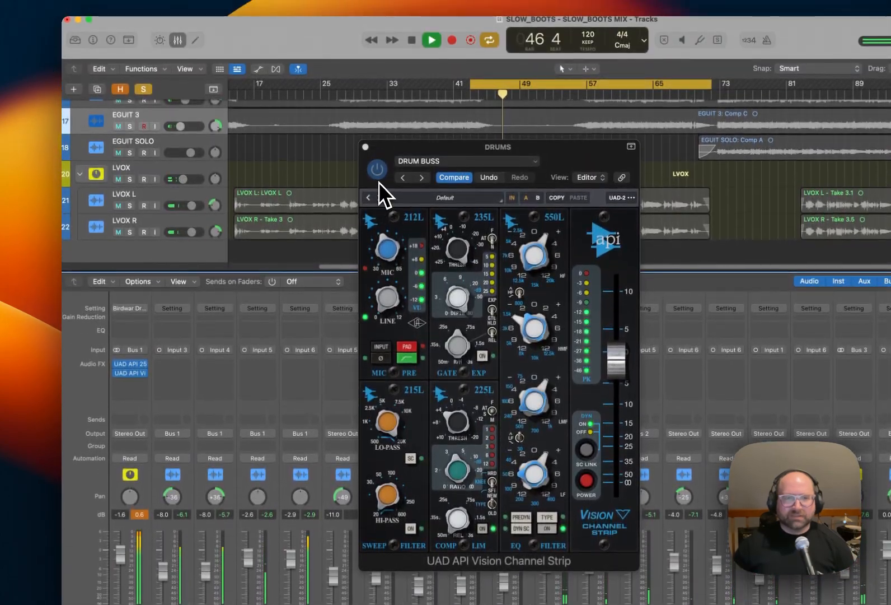
key(space)
click(378, 171)
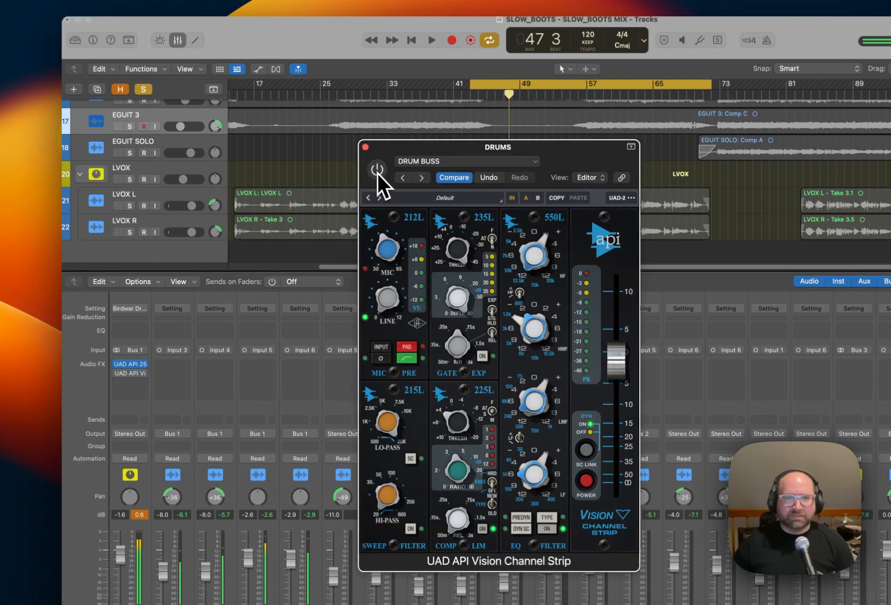
click(117, 364)
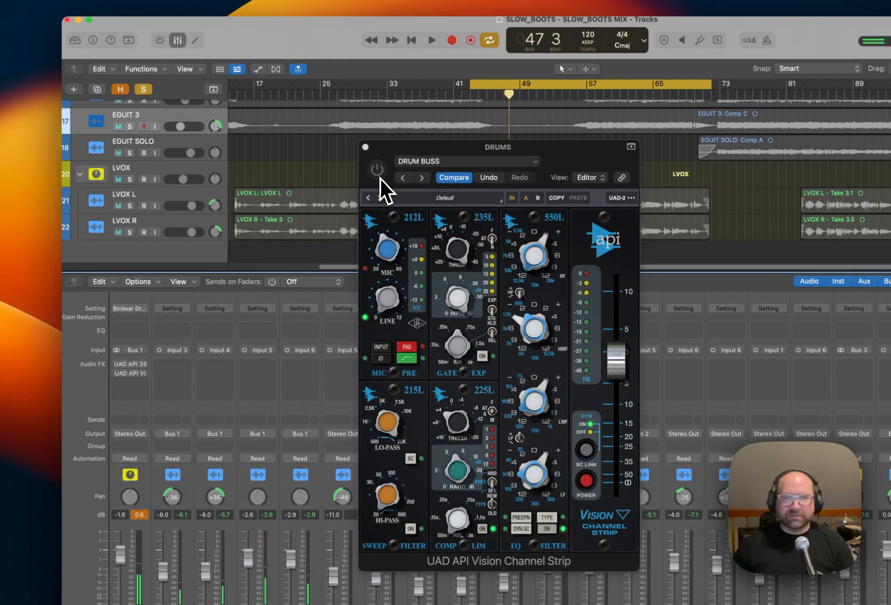
key(space)
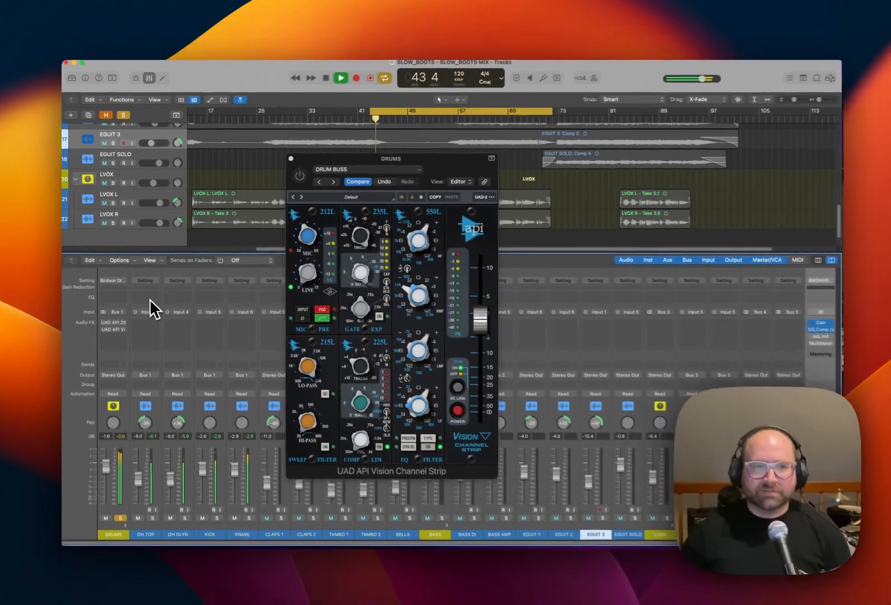
Re-enable both plug-ins on the DRUMS channel, close the channel strip window, and play back the processed drums.
key(space)
click(102, 321)
click(102, 327)
key(space)
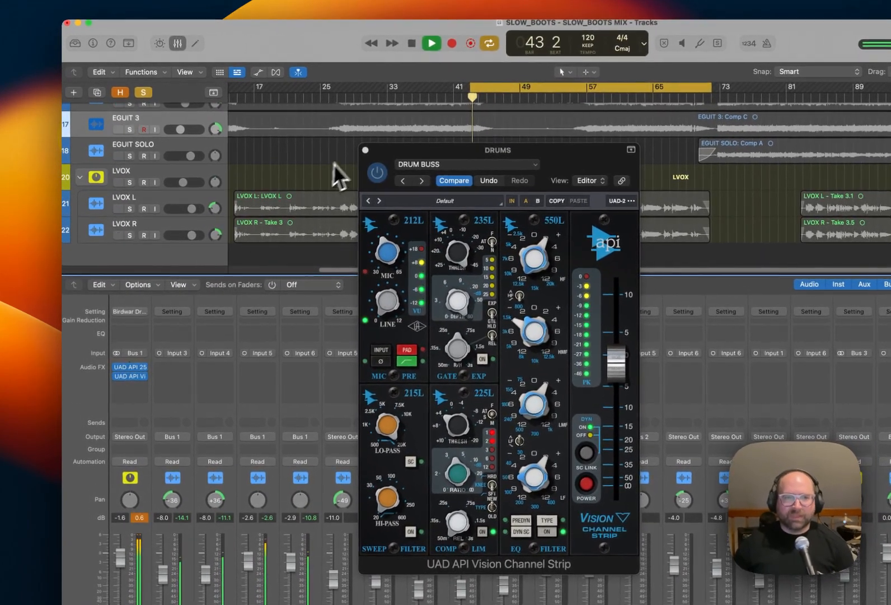
click(365, 152)
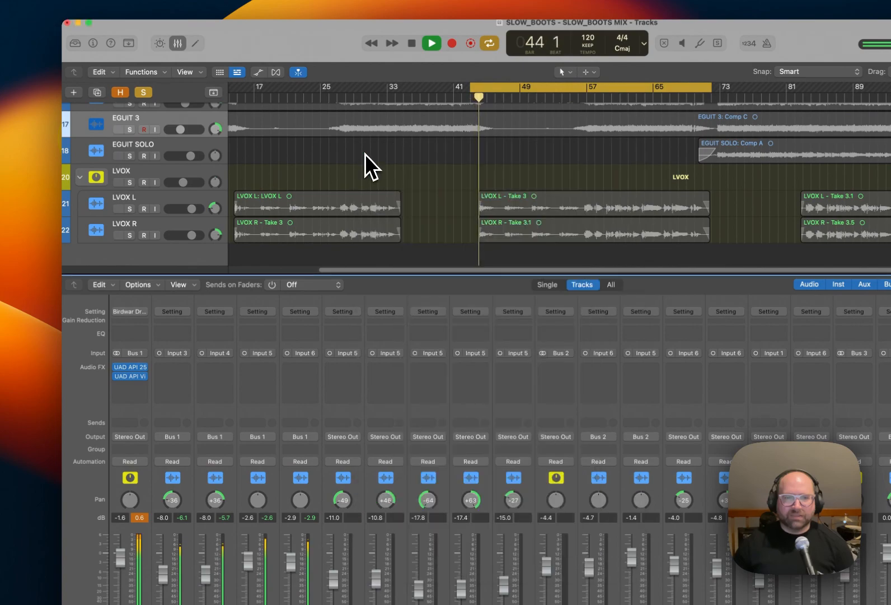
key(space)
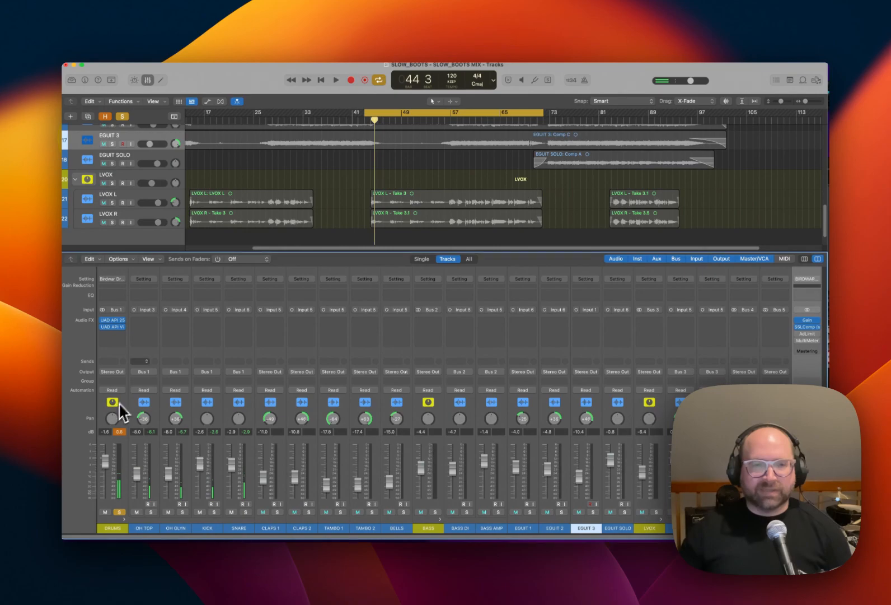
Insert a mono UADx API Vision Channel Strip with the BIRDWAR Overheads setting on OH TOP and duplicate it onto OH GLYN.
click(153, 323)
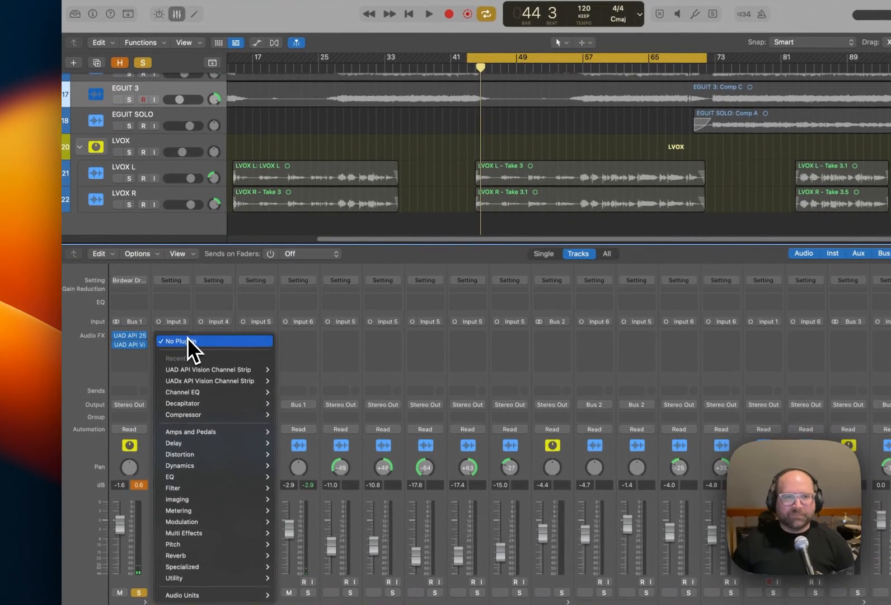
mouse_move(211, 381)
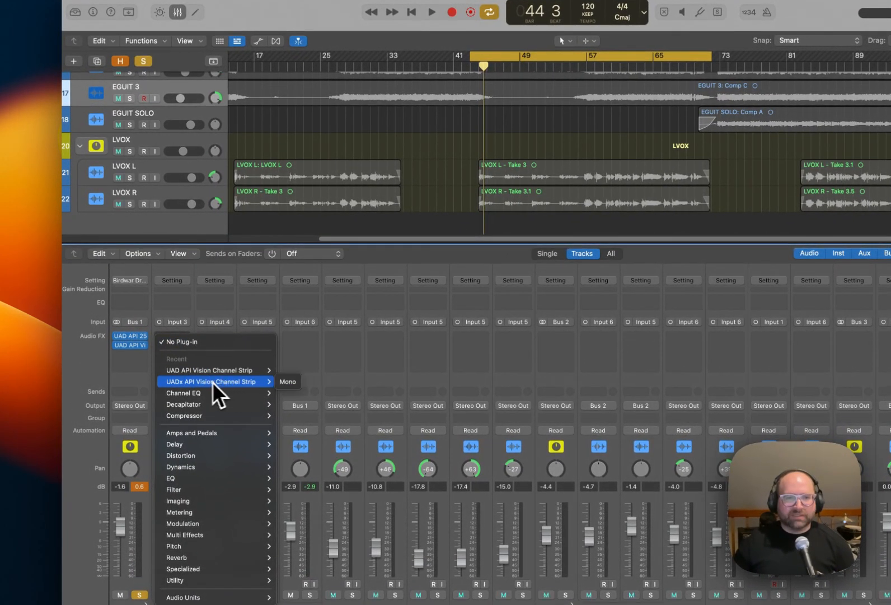
click(287, 381)
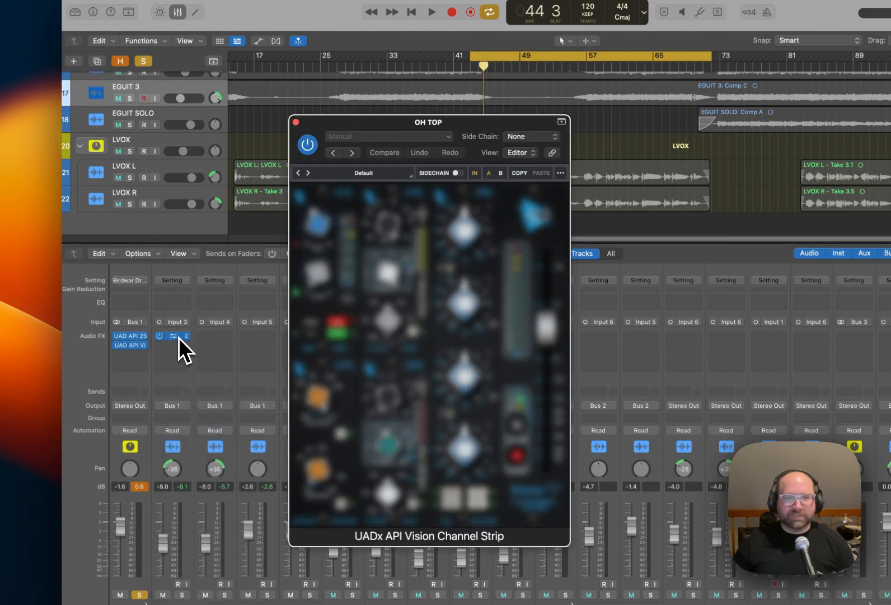
click(425, 136)
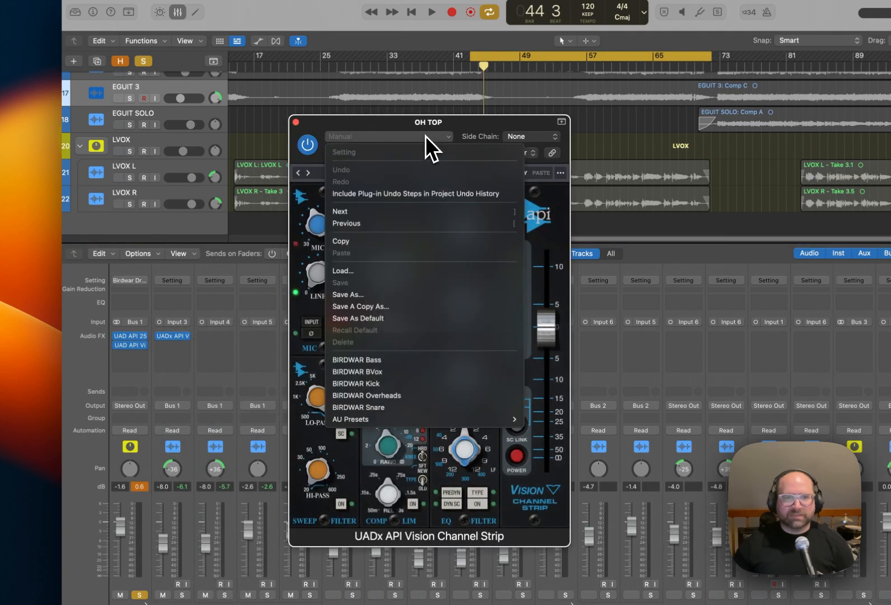
click(414, 396)
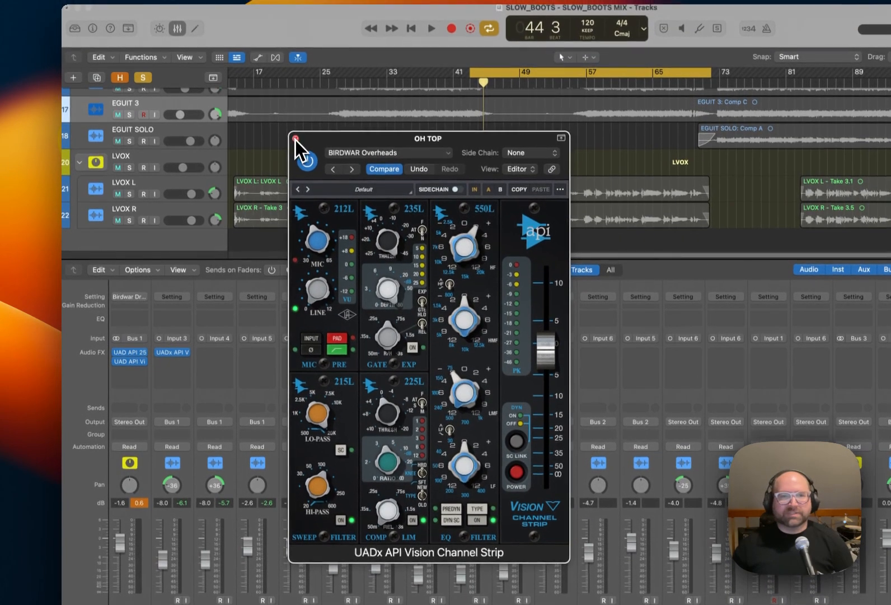
click(290, 92)
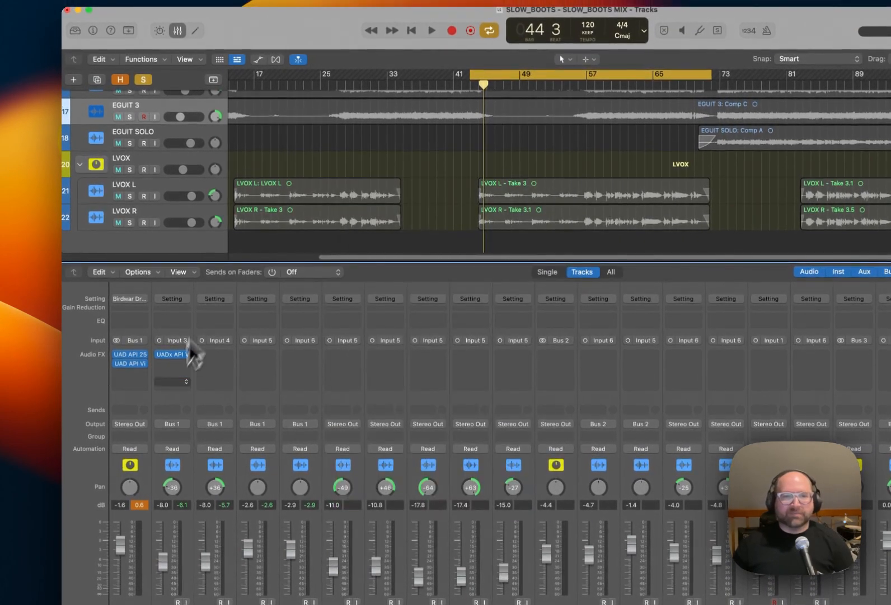
click(218, 354)
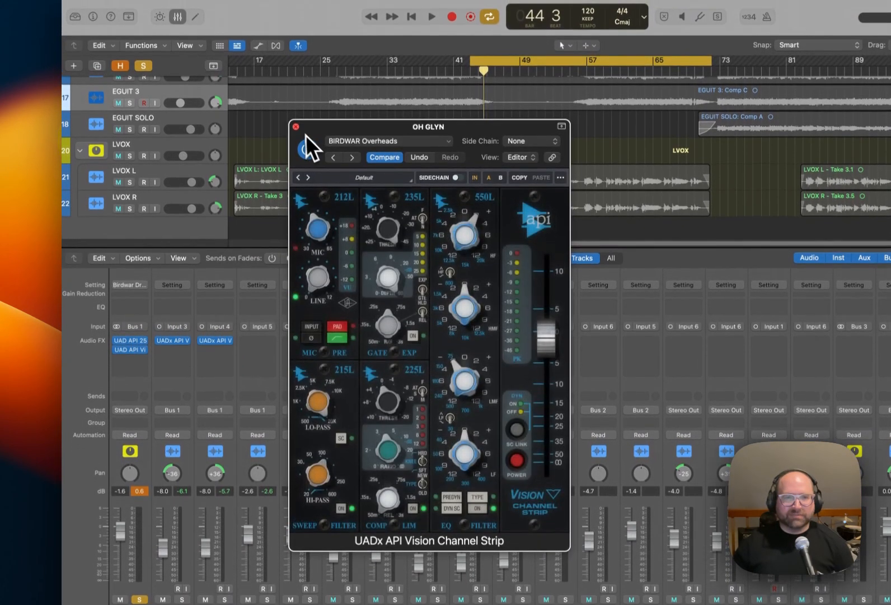
click(296, 126)
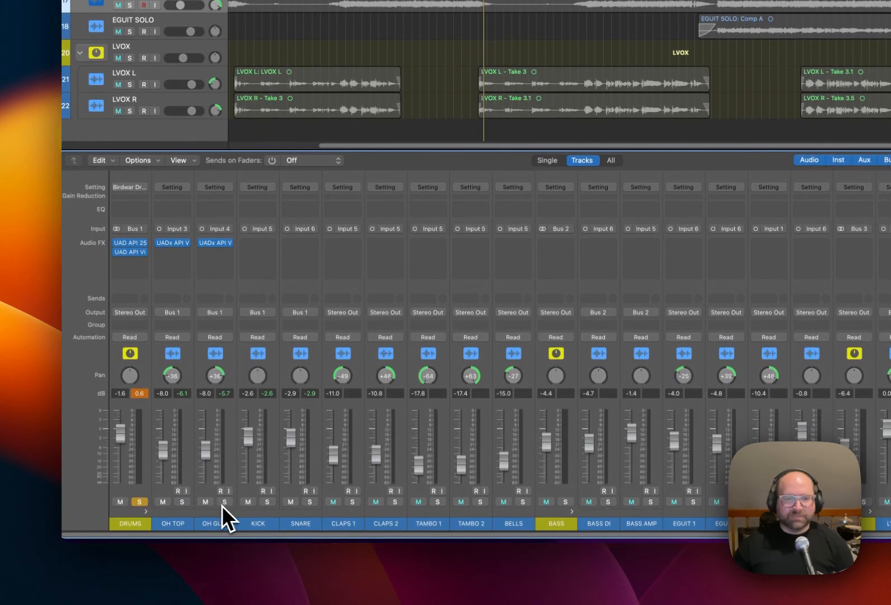
Mute KICK and SNARE, play the overheads on their own, and unmute both tracks.
click(248, 501)
click(290, 501)
key(space)
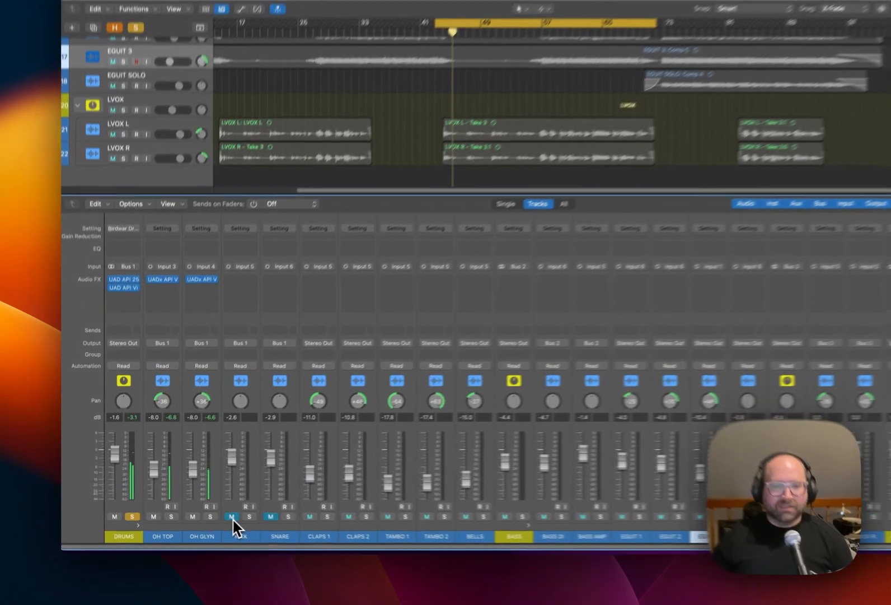
click(200, 512)
click(231, 512)
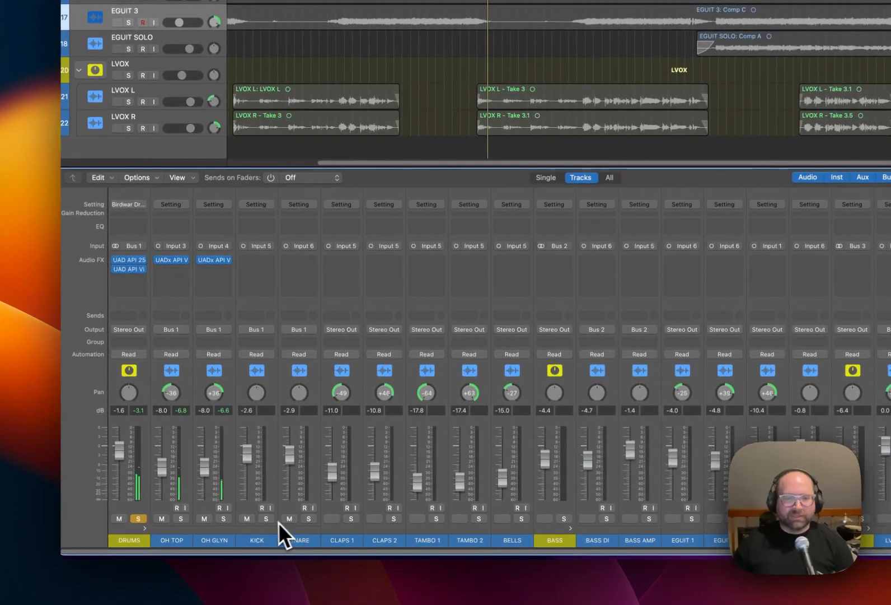
click(266, 520)
click(265, 521)
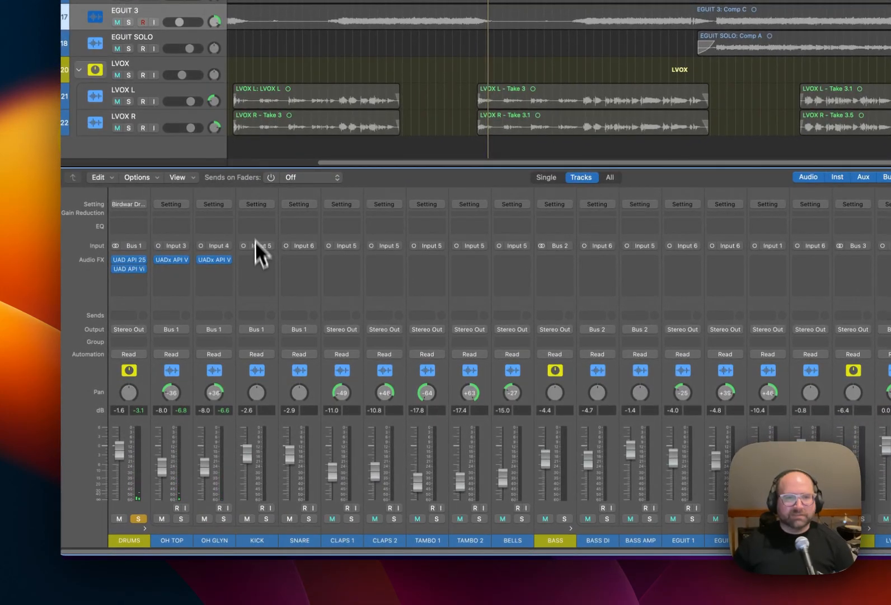
Insert a mono UADx API Vision Channel Strip on KICK and move its window clear of the drum channels.
click(266, 267)
mouse_move(311, 294)
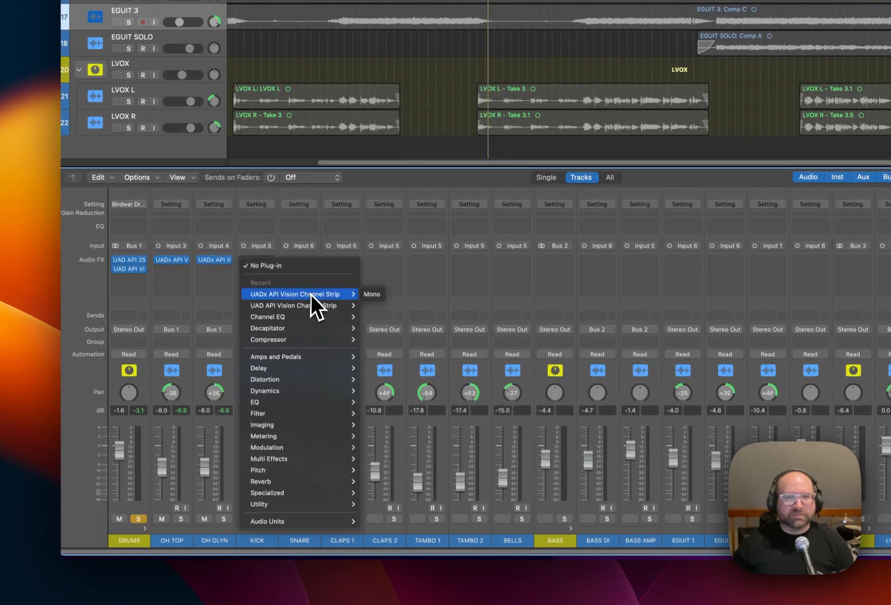
click(371, 294)
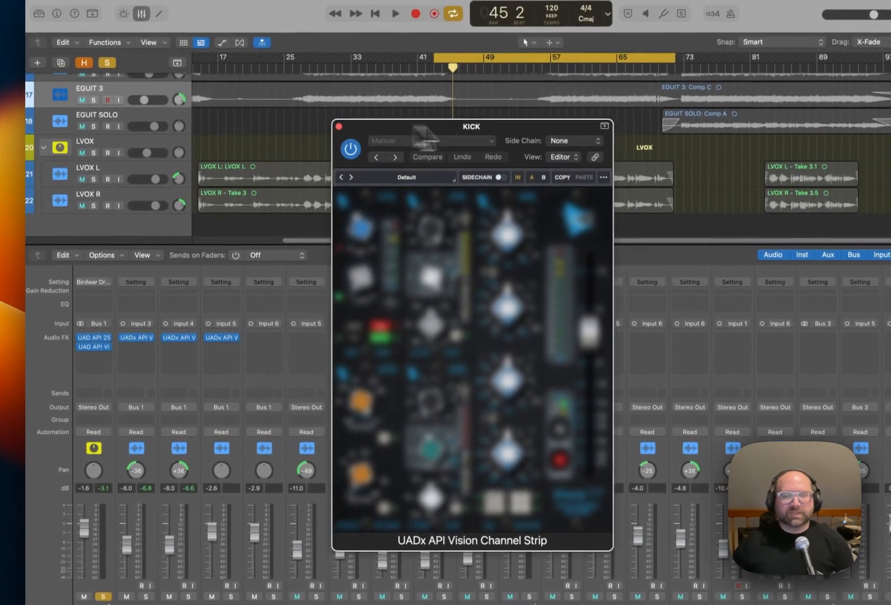
drag(468, 127, 490, 128)
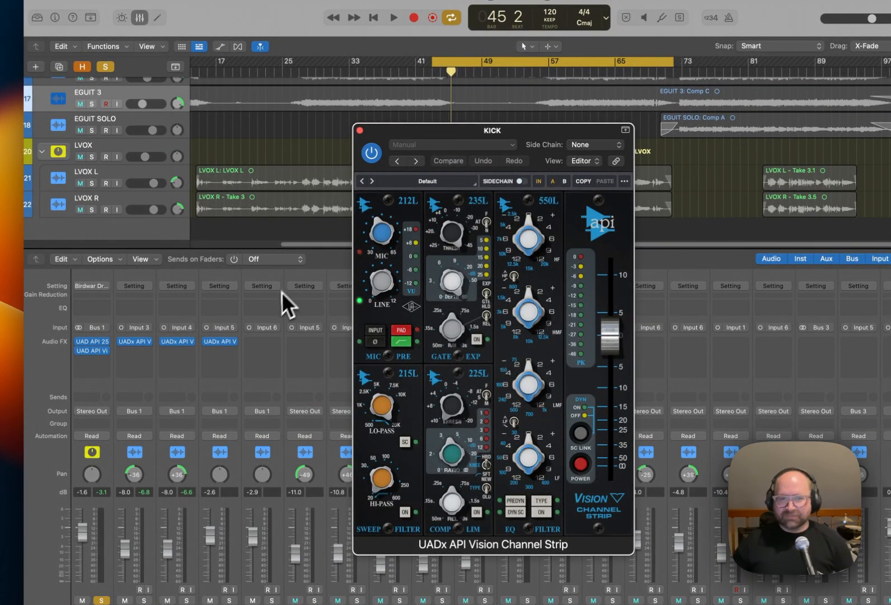
click(224, 288)
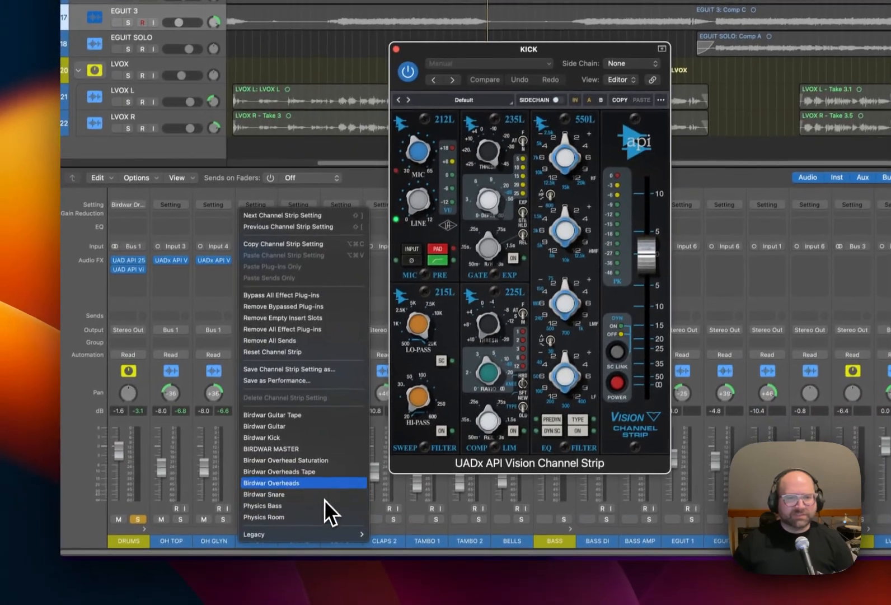
key(Escape)
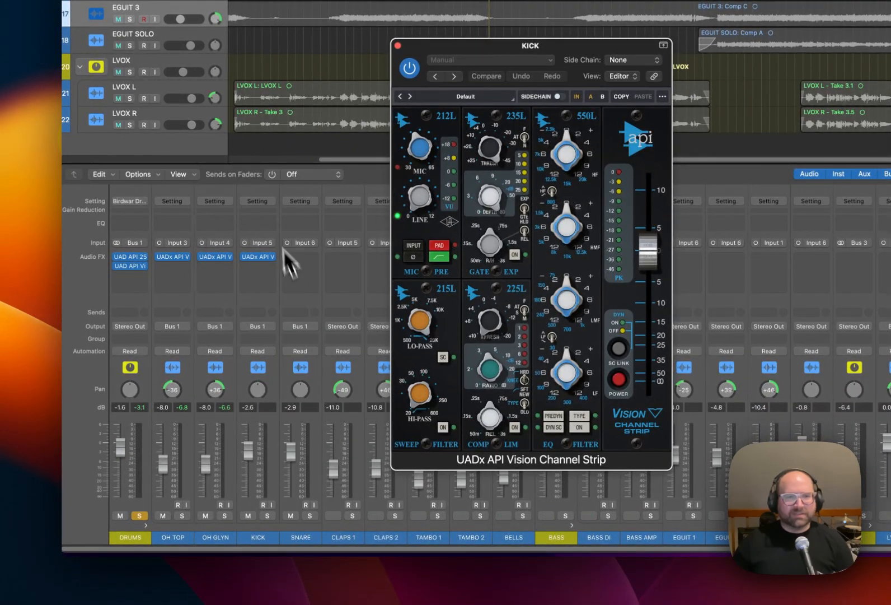
Add RBass (m) below the channel strip on KICK and arrange the two plug-in windows side by side.
click(270, 271)
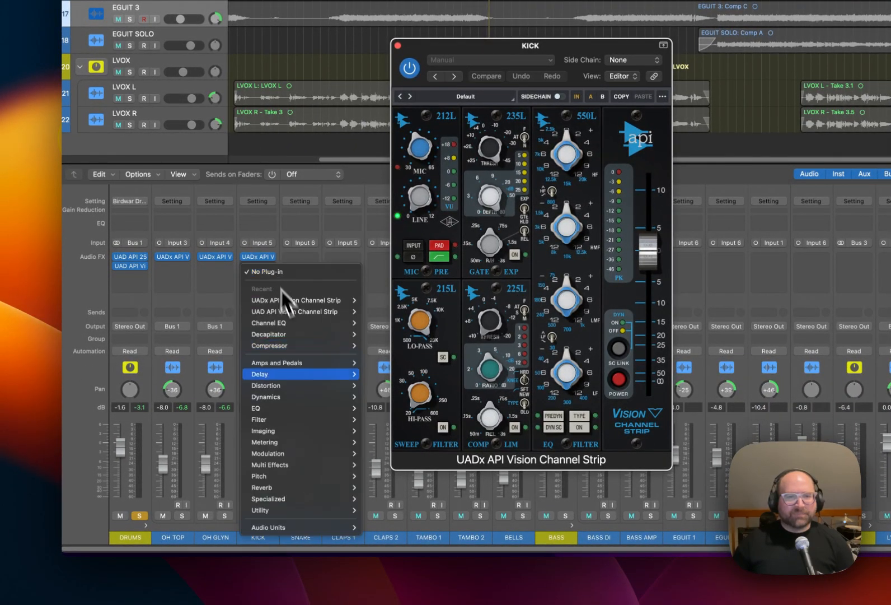
mouse_move(339, 527)
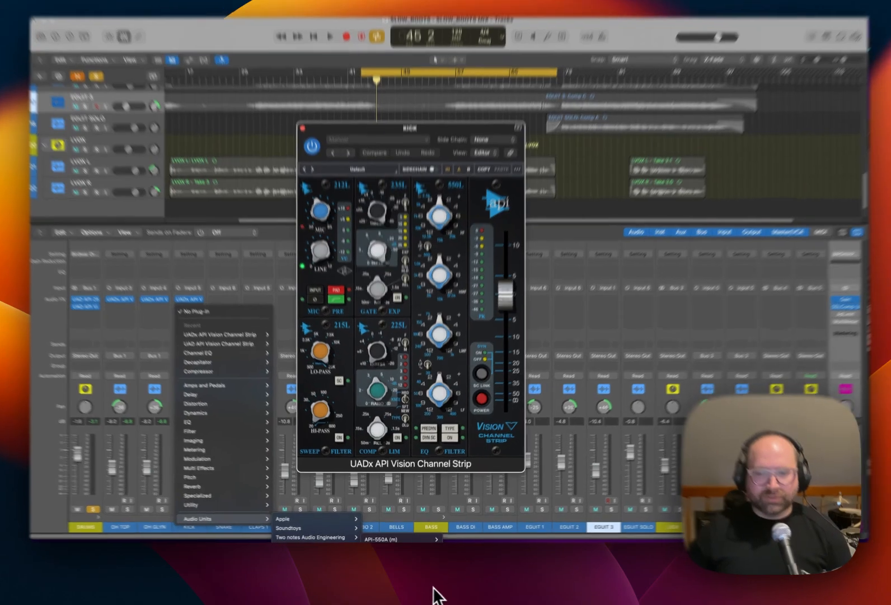
click(443, 584)
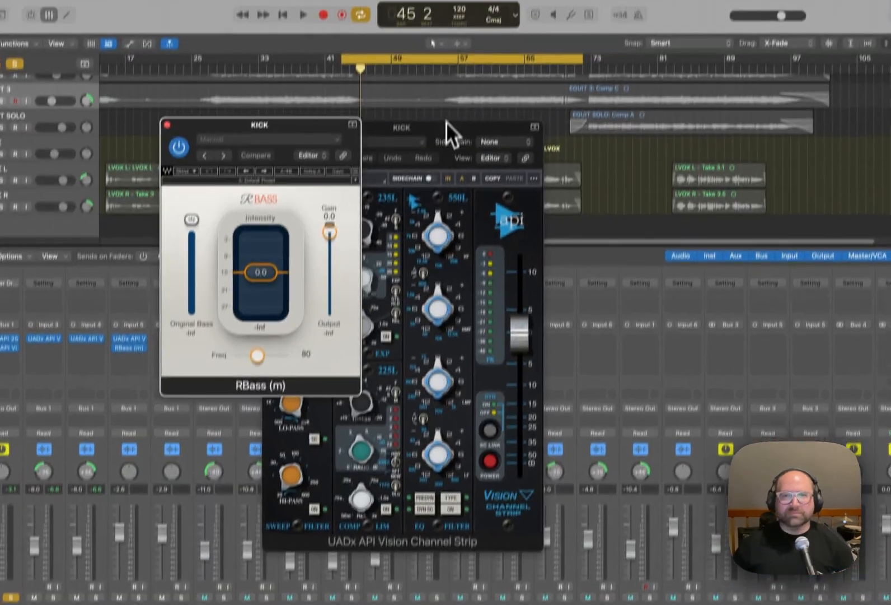
drag(455, 30, 559, 5)
drag(276, 162, 270, 168)
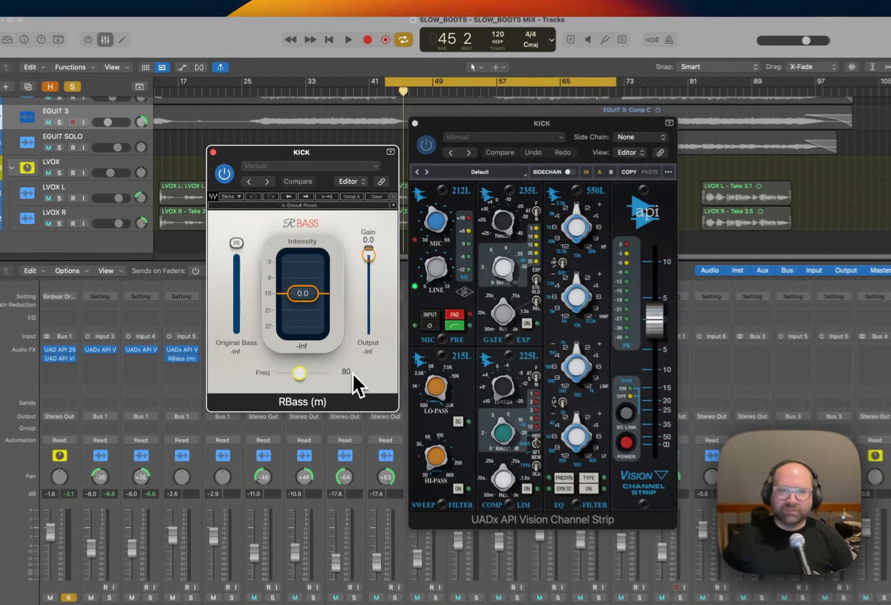
Set the RBass frequency on KICK to 60.
click(336, 337)
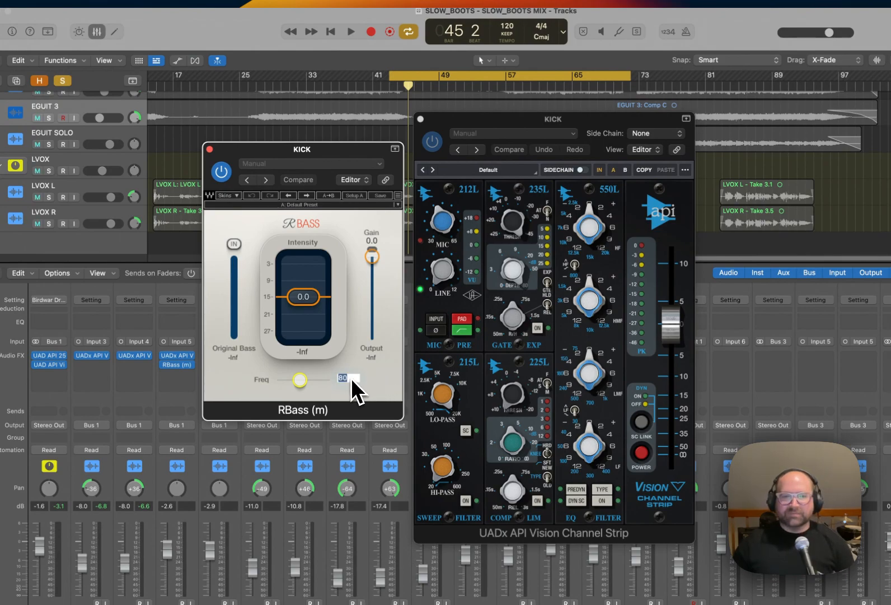
text(70)
key(Return)
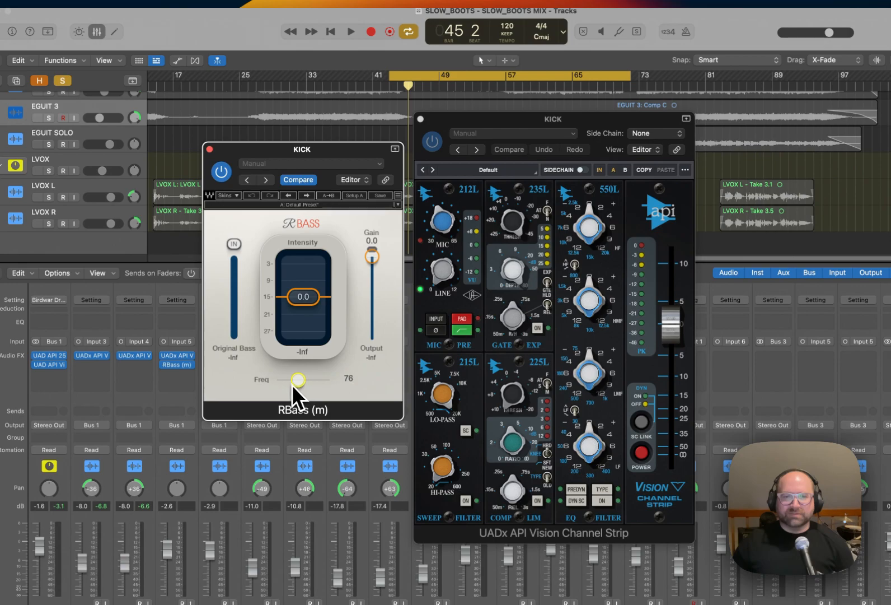
drag(274, 383, 231, 388)
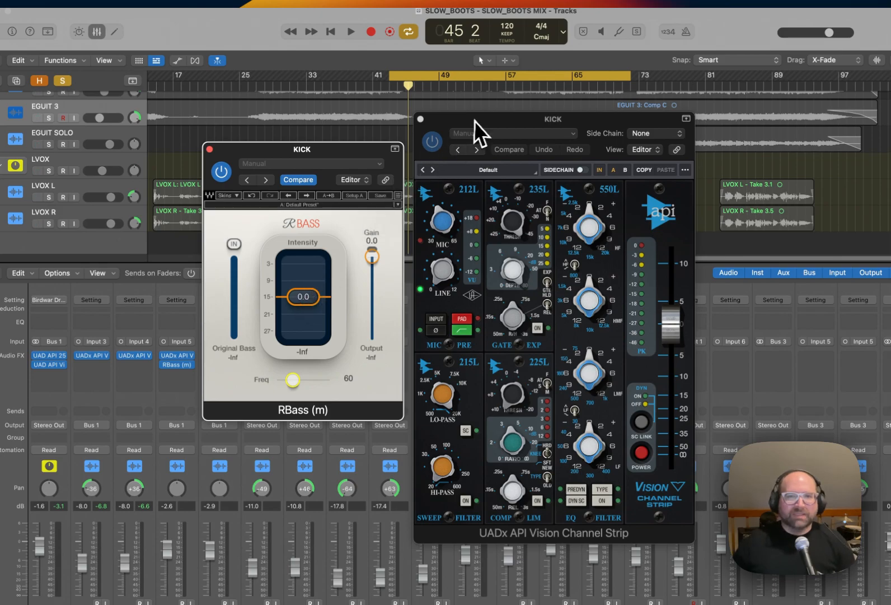
Load the BIRDWAR Kick setting into the Vision Channel Strip on KICK.
drag(474, 119, 478, 113)
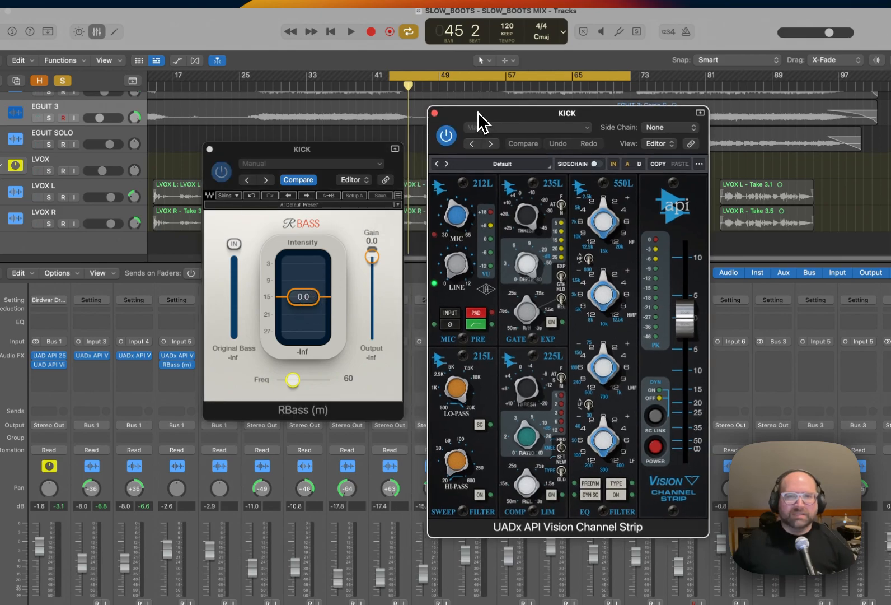
click(535, 130)
click(559, 377)
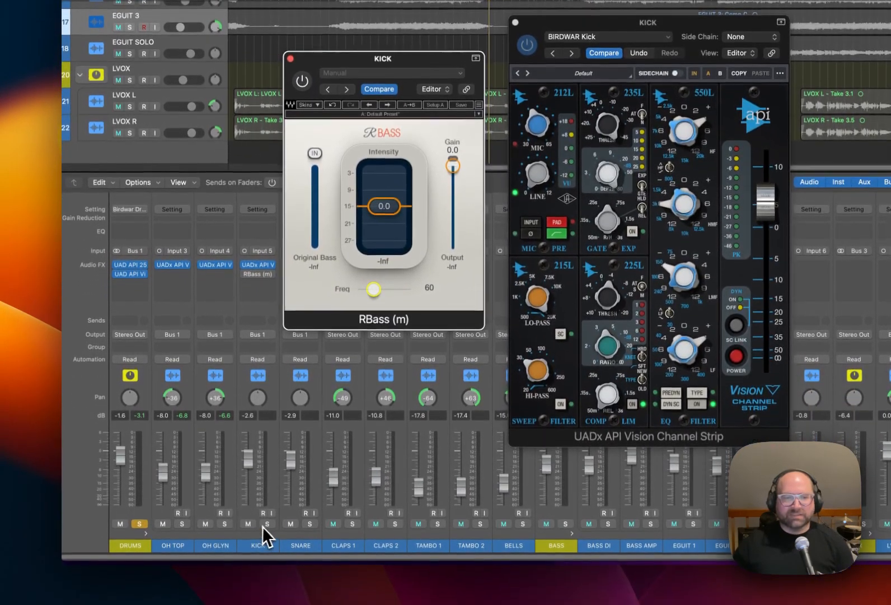
Switch the solo from DRUMS to KICK and compare playback with the Vision Channel Strip bypassed and active.
click(268, 523)
click(139, 523)
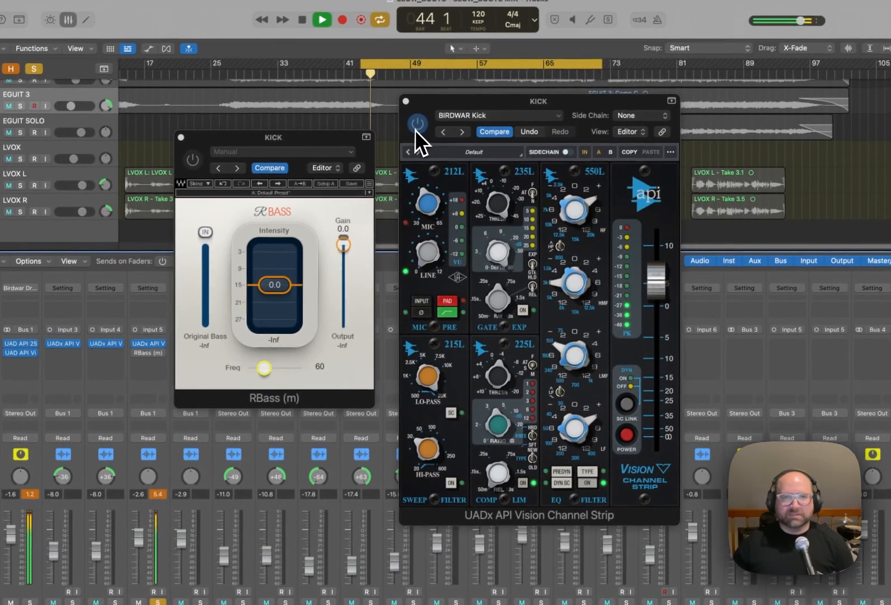
click(414, 129)
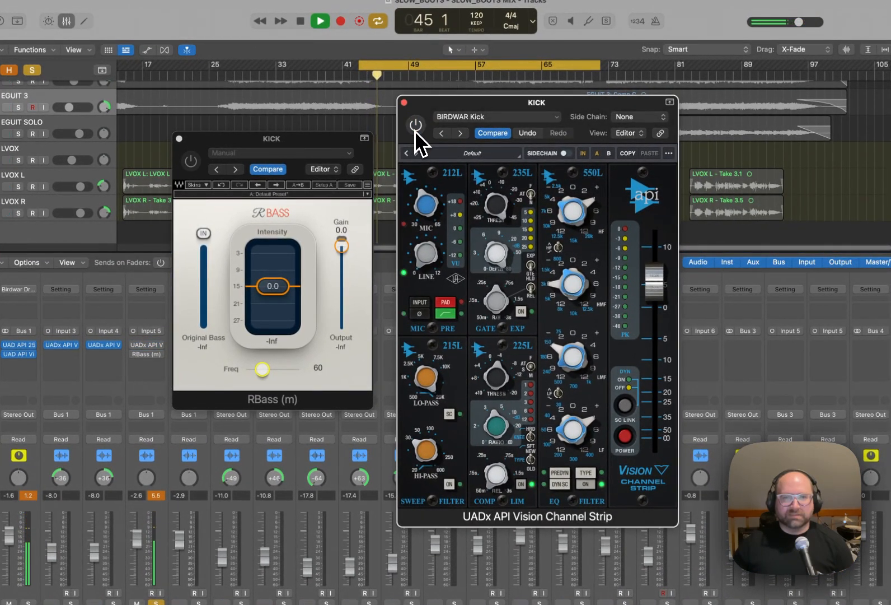
key(space)
click(415, 126)
key(space)
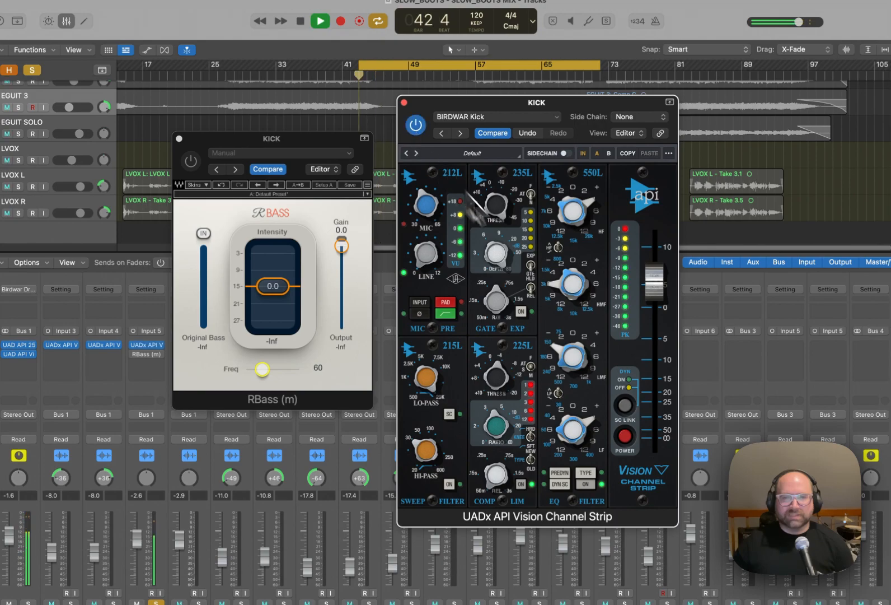
drag(586, 413, 584, 423)
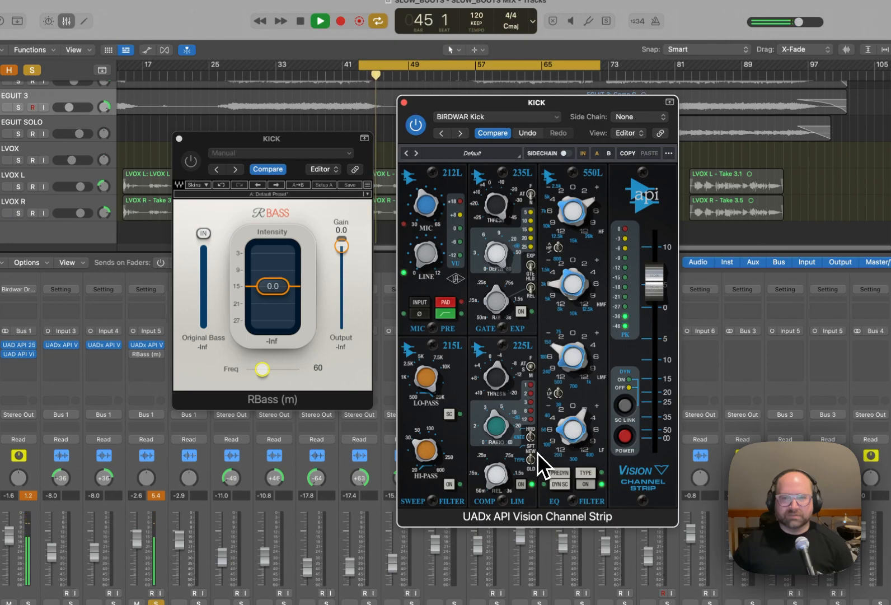
key(space)
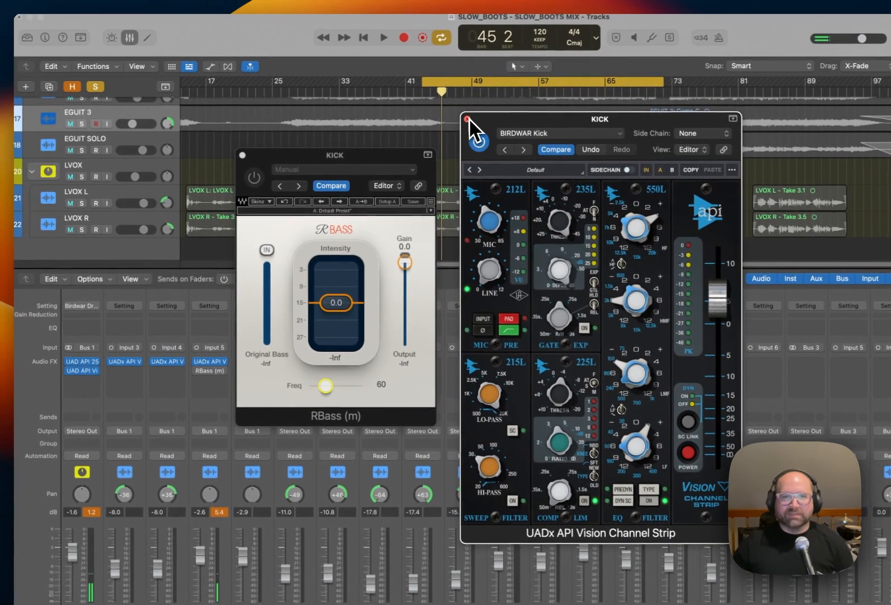
Close KICK's channel strip window, switch RBass on, set its intensity to about -11.7 during playback, and compare it bypassed.
click(468, 119)
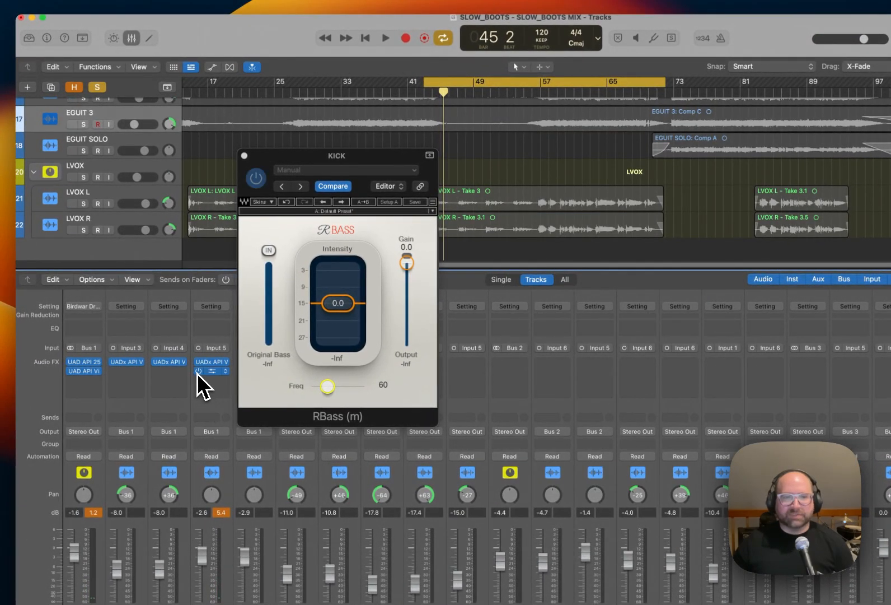
drag(337, 303, 360, 284)
key(space)
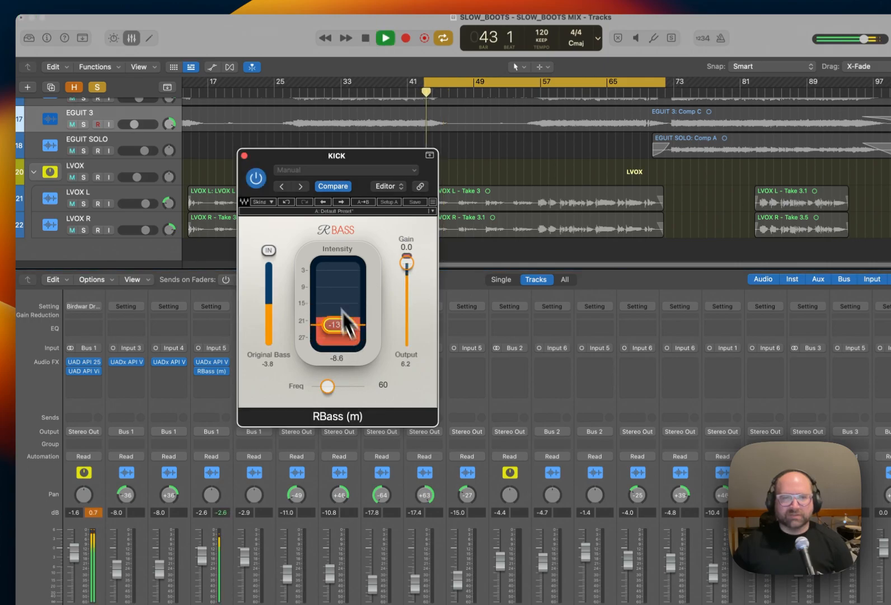
drag(348, 336, 346, 319)
click(257, 179)
click(257, 179)
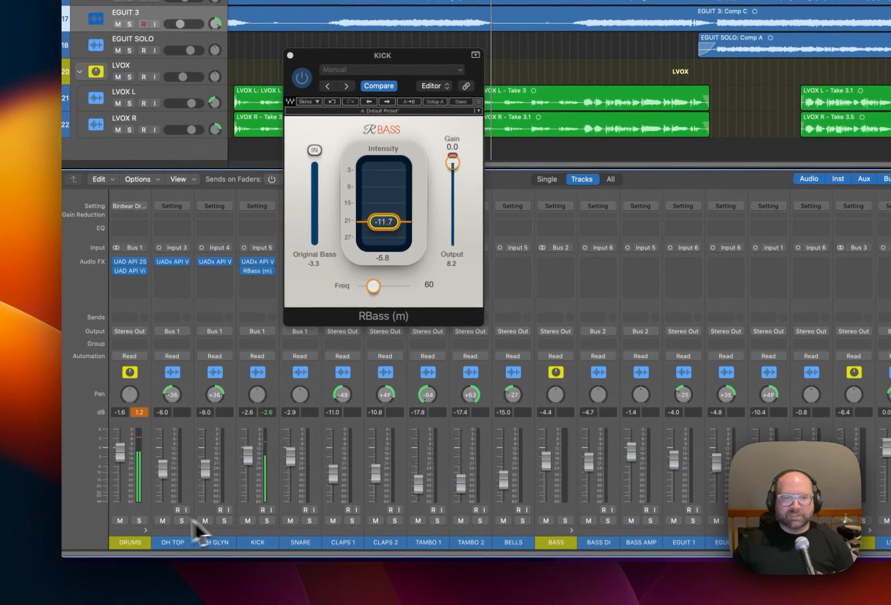
Solo DRUMS, check the API 2500 while the full kit plays, and close the open plug-in windows.
click(141, 521)
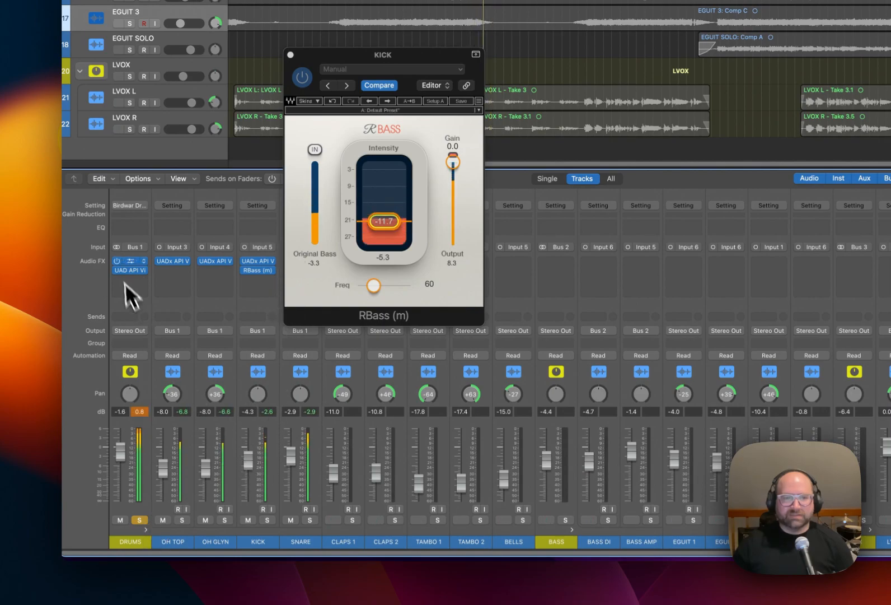
click(127, 261)
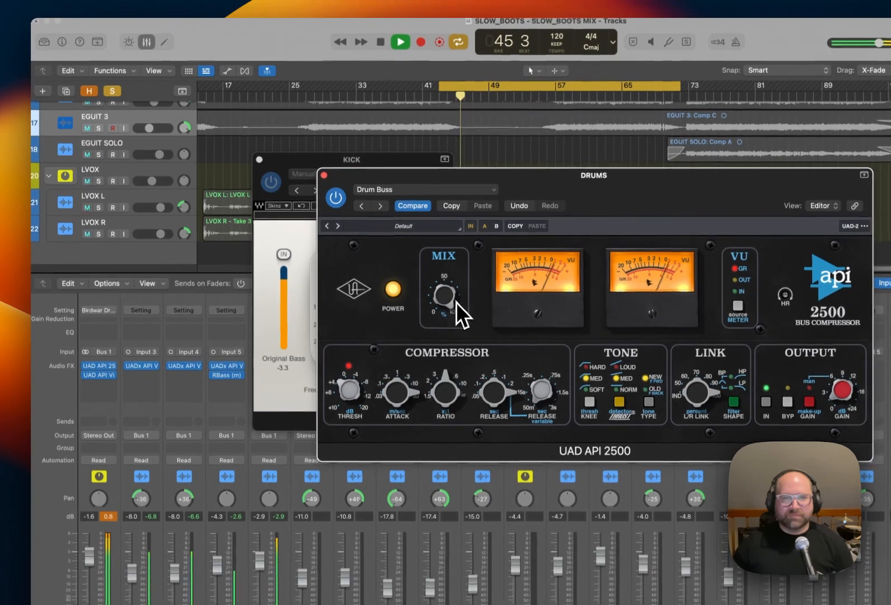
click(324, 176)
drag(300, 165, 318, 167)
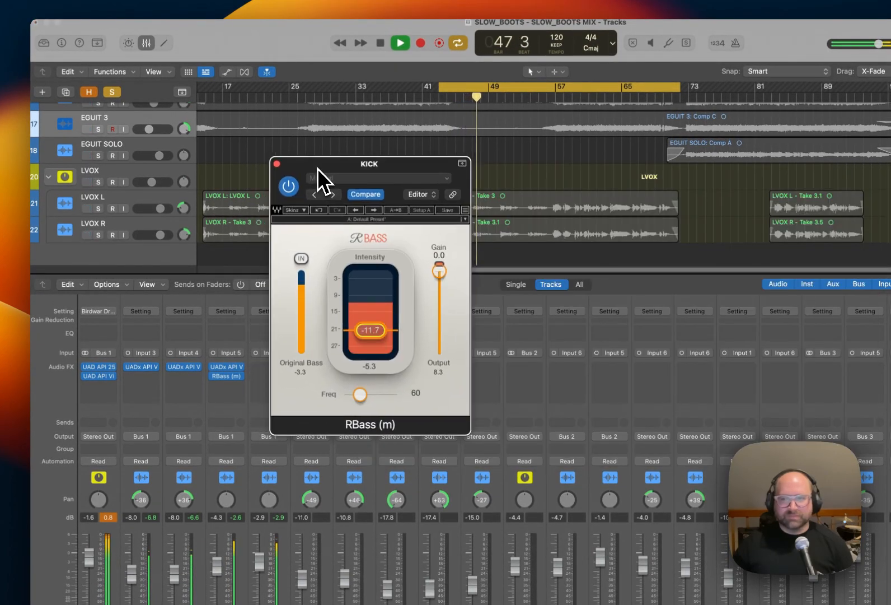
key(space)
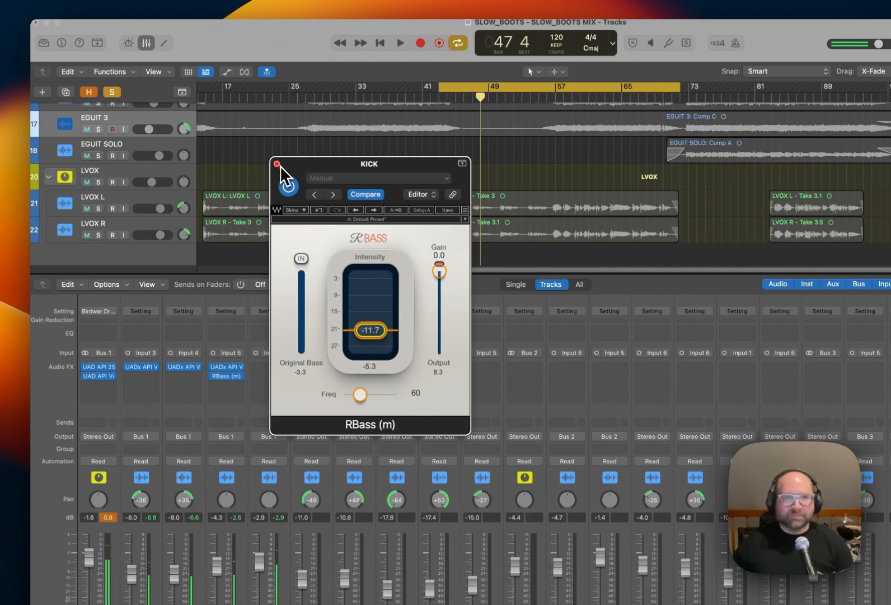
click(277, 164)
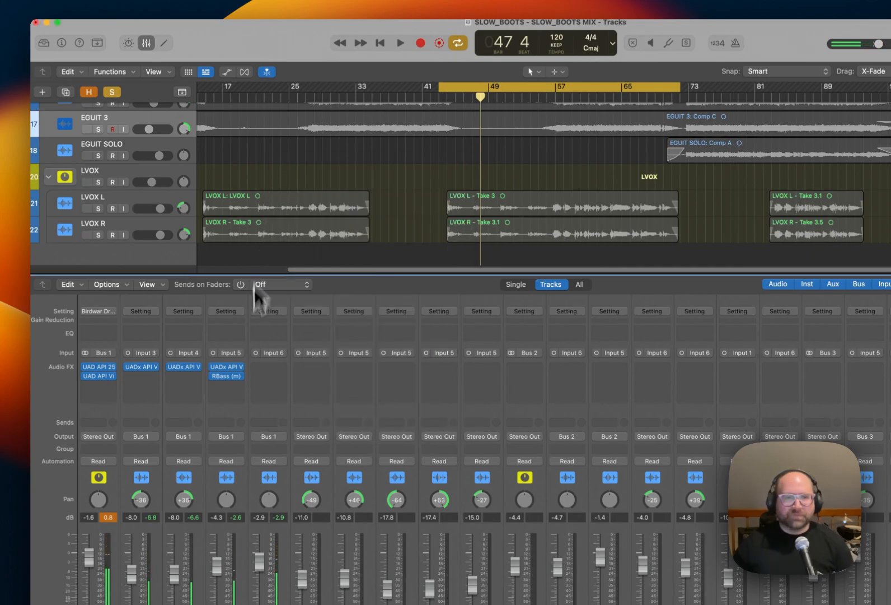
Insert a mono UADx API Vision Channel Strip on SNARE and load the BIRDWAR Snare setting.
click(285, 368)
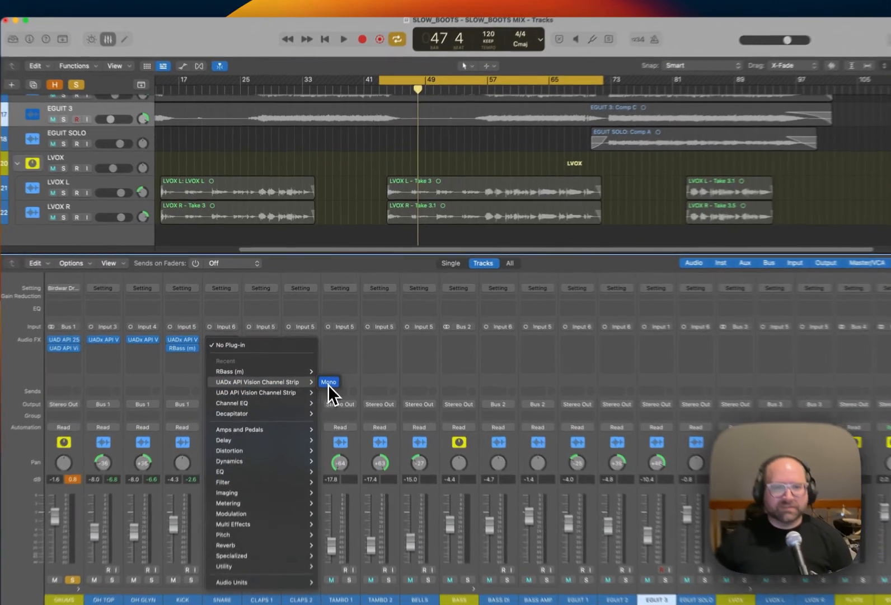
click(325, 354)
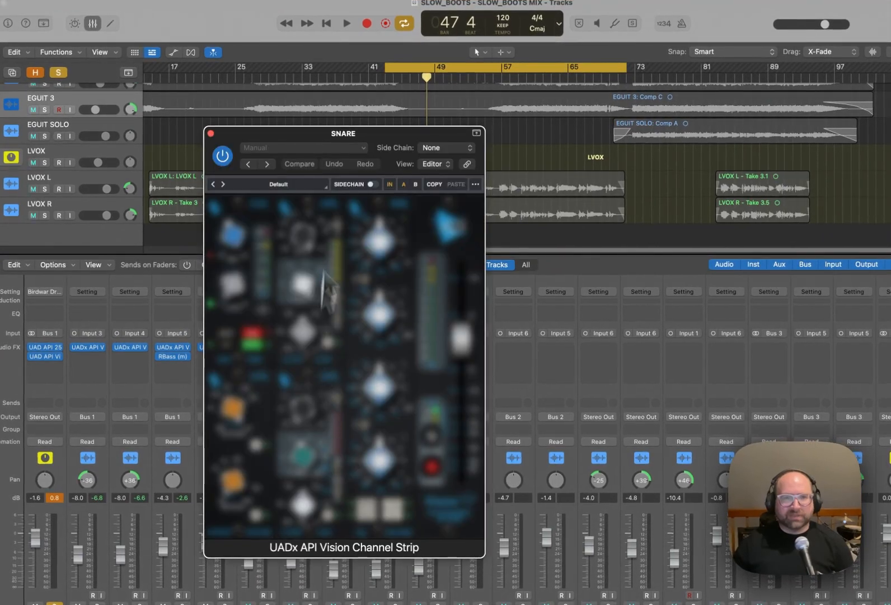
drag(358, 136, 497, 140)
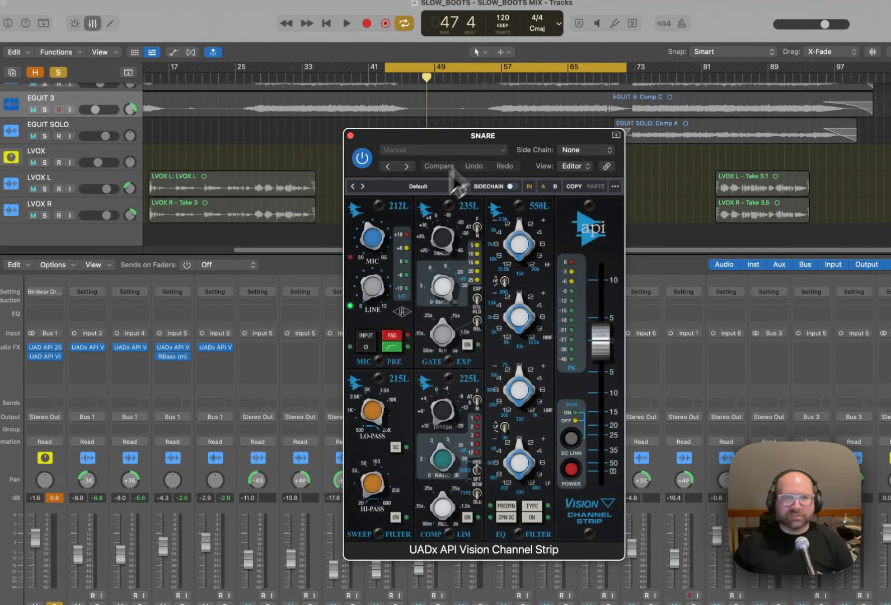
click(452, 151)
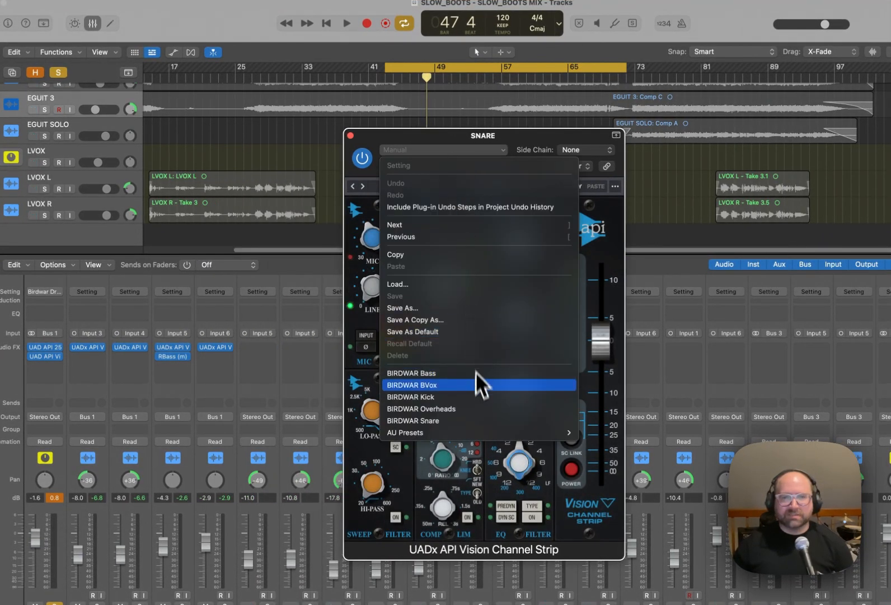
click(496, 421)
drag(527, 141, 535, 128)
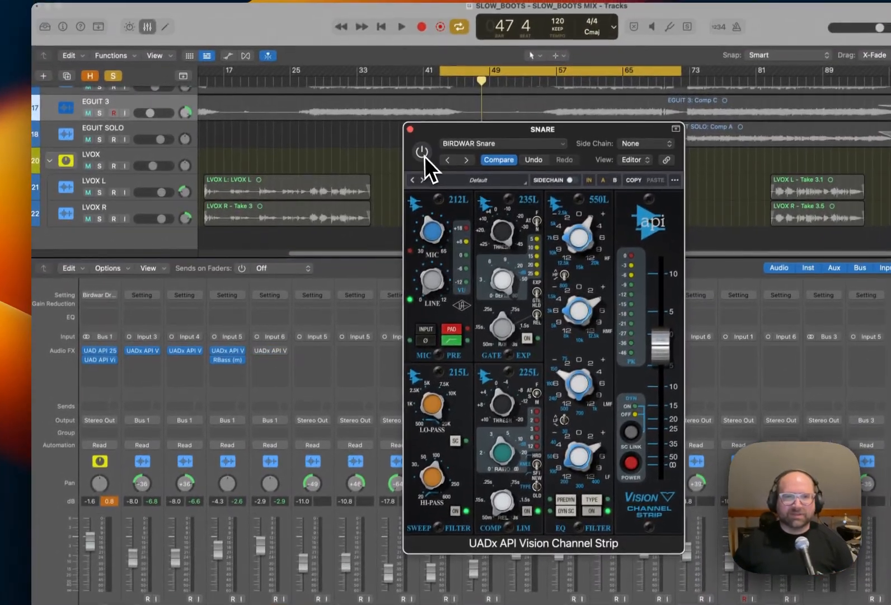
Compare SNARE's playback with its Vision Channel Strip bypassed and active.
click(450, 69)
click(423, 157)
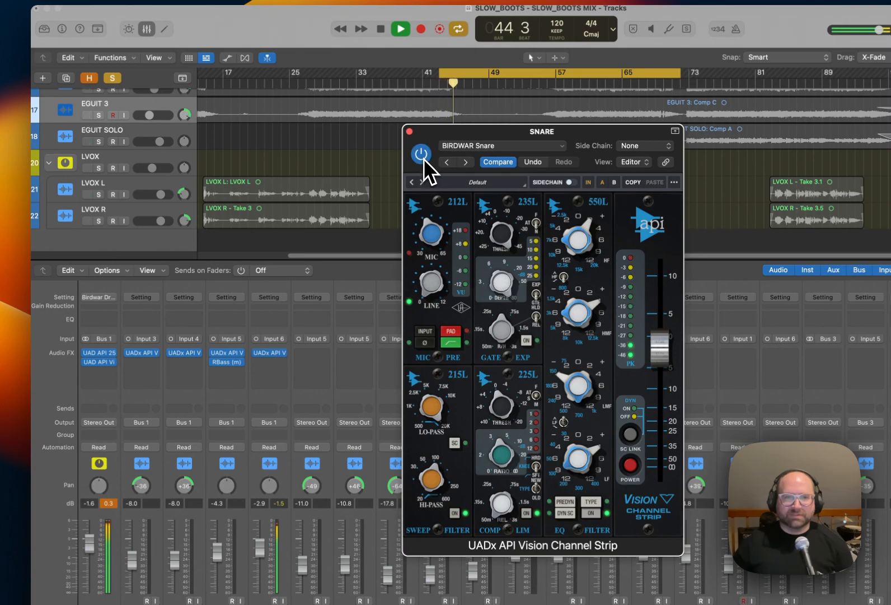
click(422, 155)
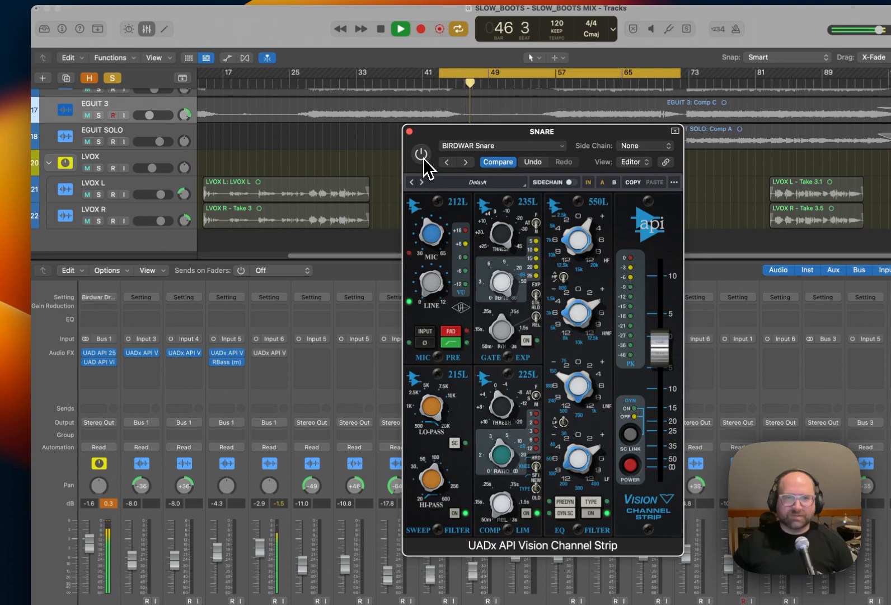
click(423, 158)
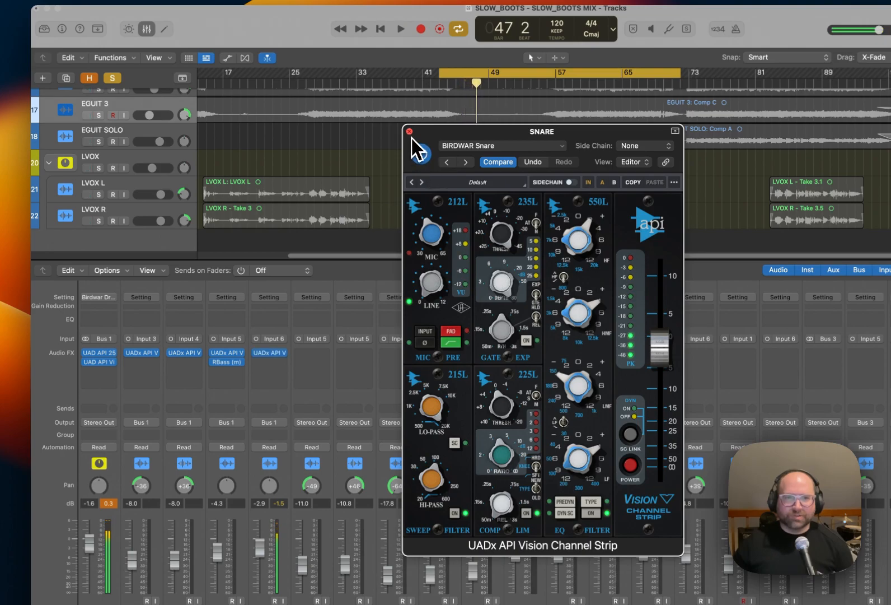
Close SNARE's channel strip window, switch the solo from SNARE to DRUMS, and fine-tune the compressor threshold in KICK's Vision Channel Strip.
click(410, 132)
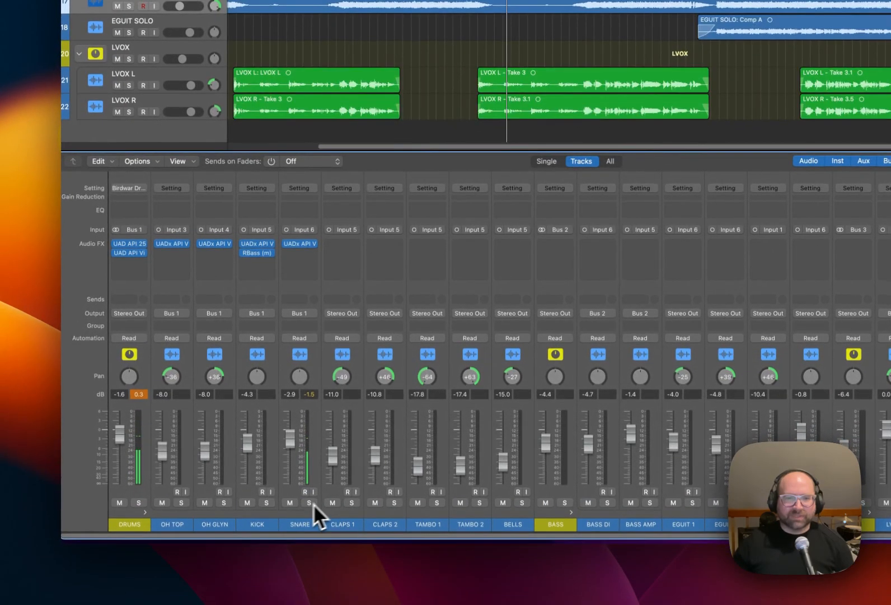
click(306, 513)
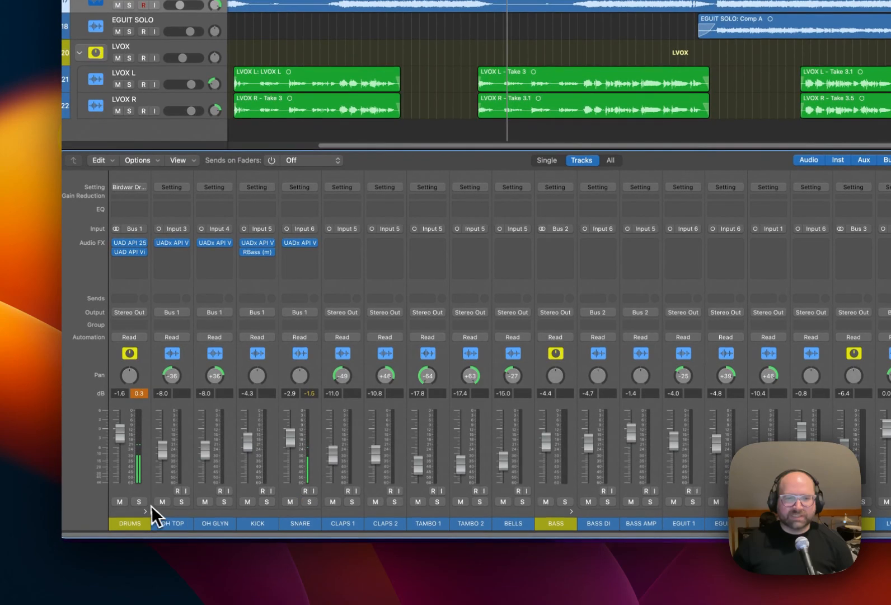
click(136, 513)
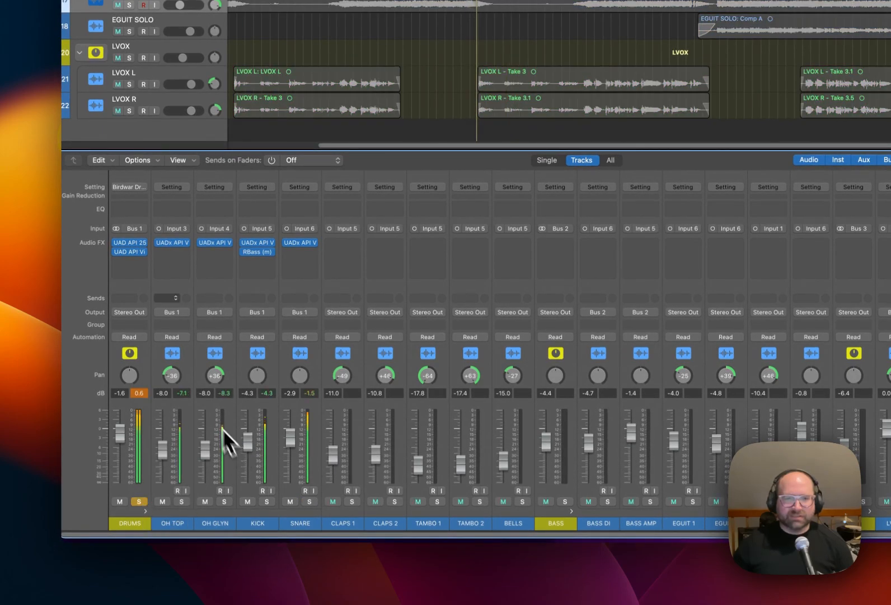
click(258, 243)
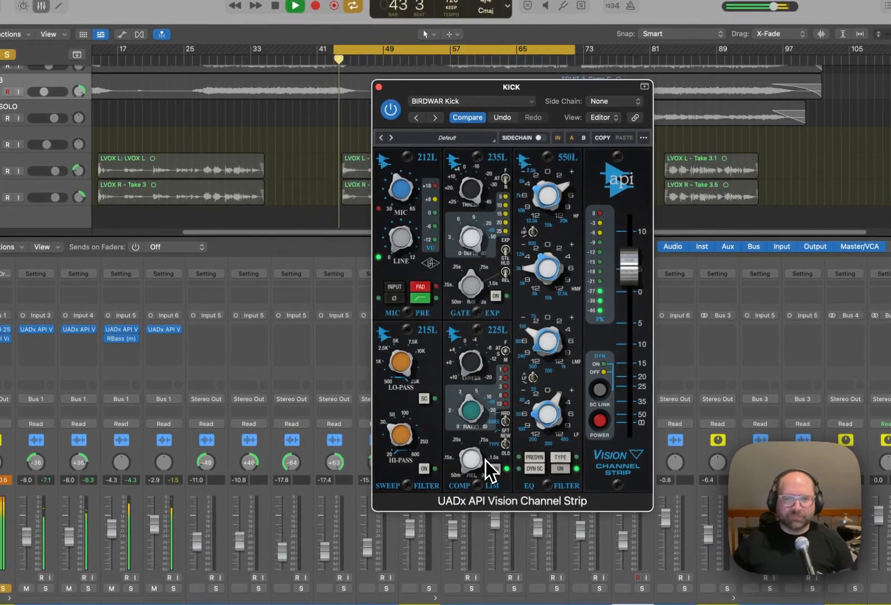
drag(474, 360, 471, 352)
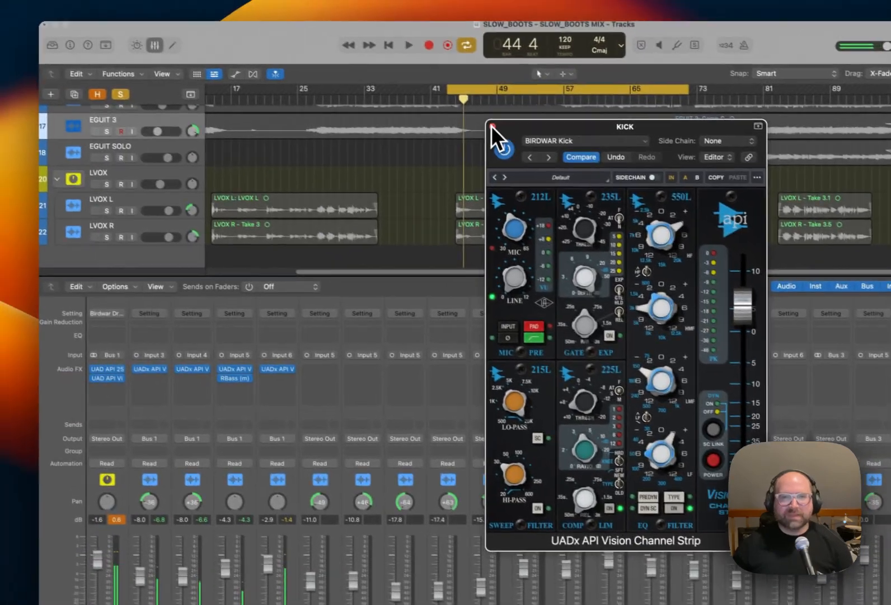
click(378, 87)
Check the API 2500 on DRUMS while the full kit plays, and close its window.
key(space)
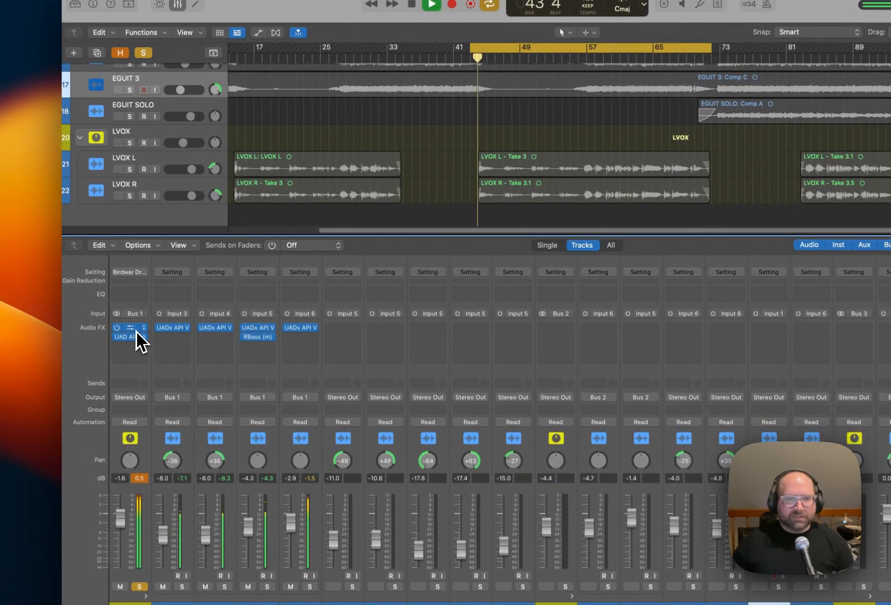
click(137, 330)
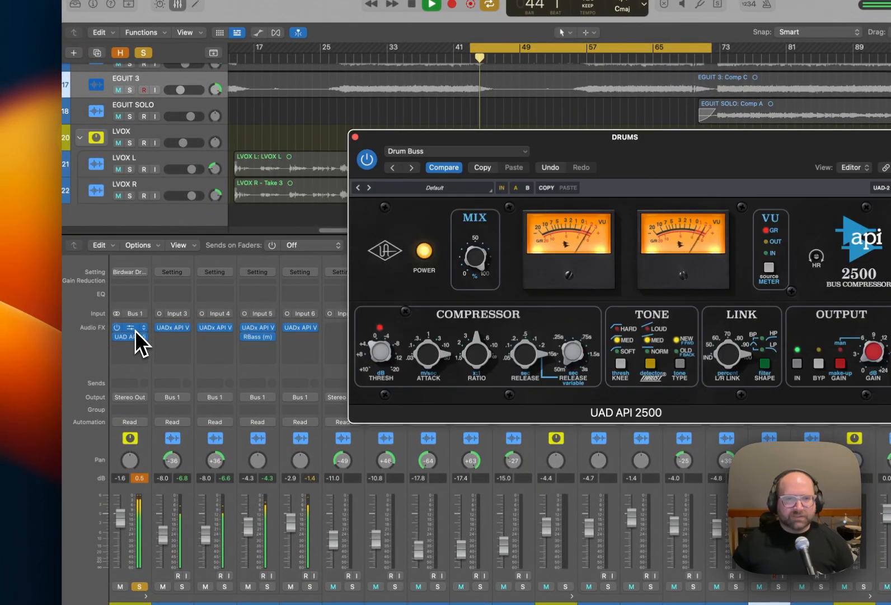
click(356, 138)
key(space)
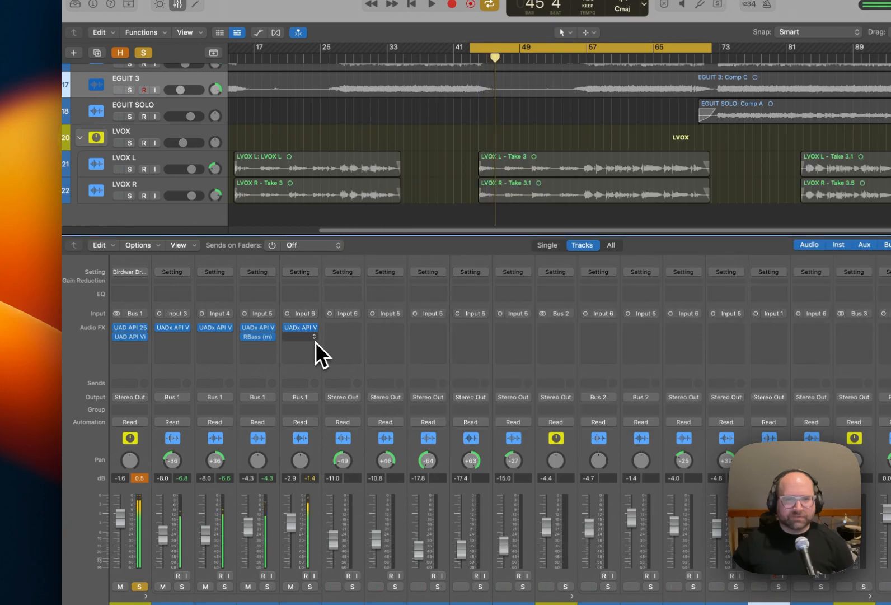
Insert a mono ChromaVerb below SNARE's channel strip and load the BIRDWAR Snare Reverb setting.
click(315, 338)
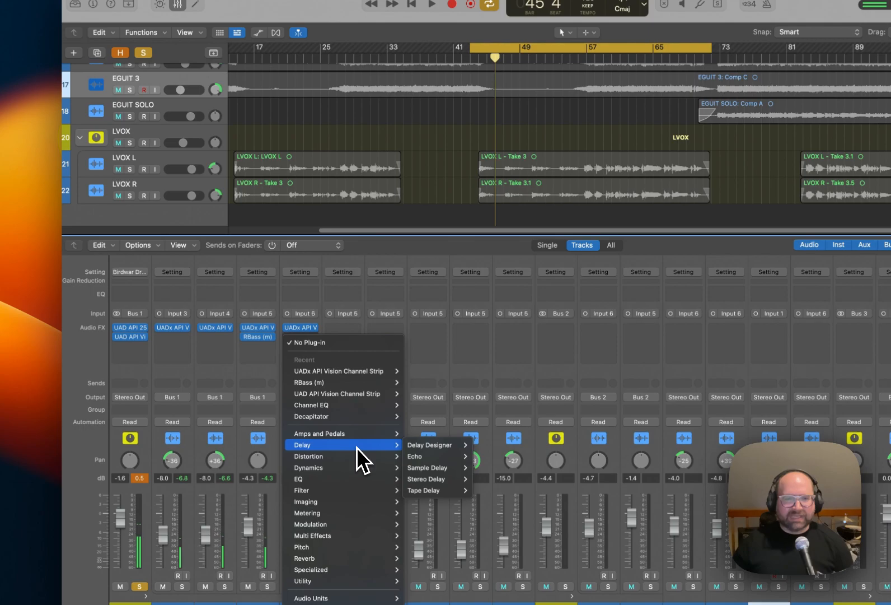
mouse_move(390, 559)
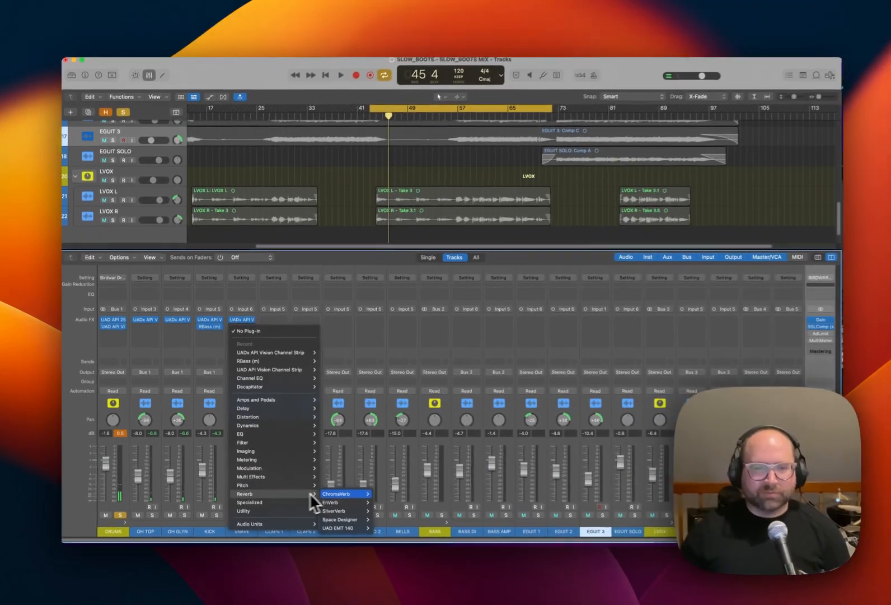
mouse_move(345, 498)
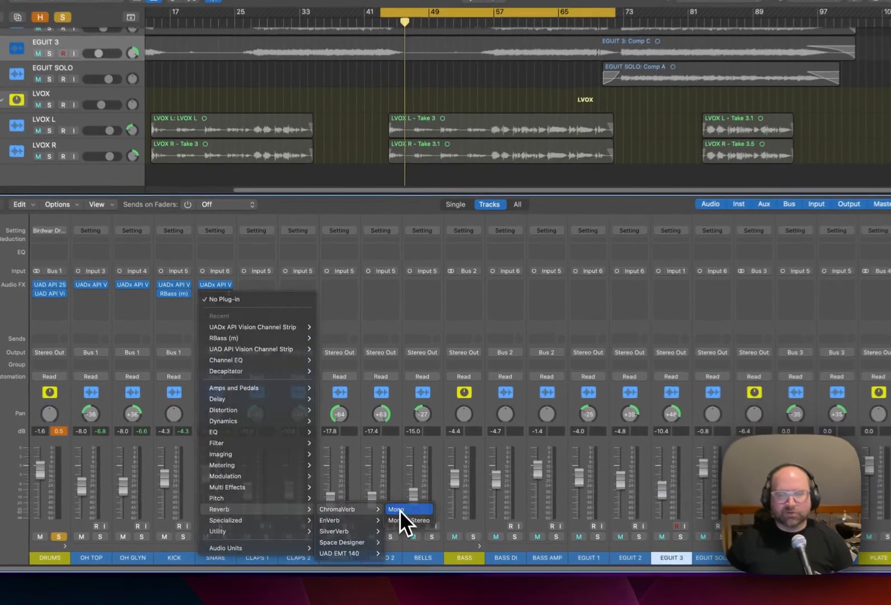
click(382, 492)
click(350, 114)
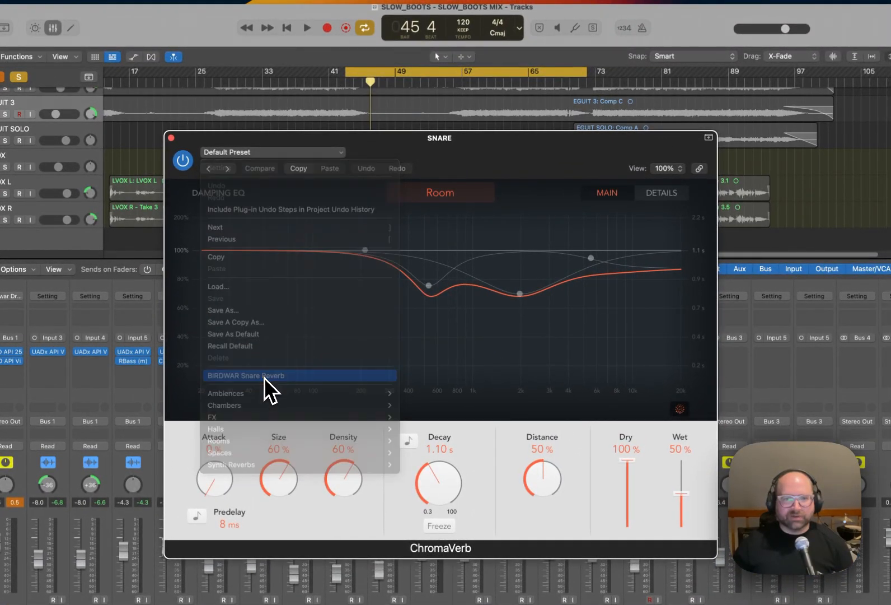
click(263, 377)
drag(449, 150, 584, 145)
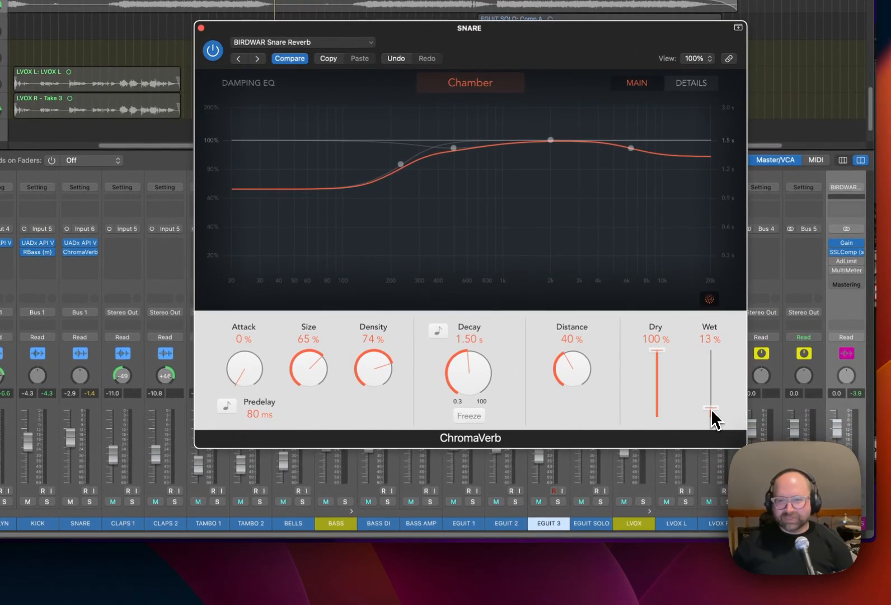
Audition SNARE's reverb in solo with the wet level raised to 85 %, and bring it back down to about 14 %.
key(space)
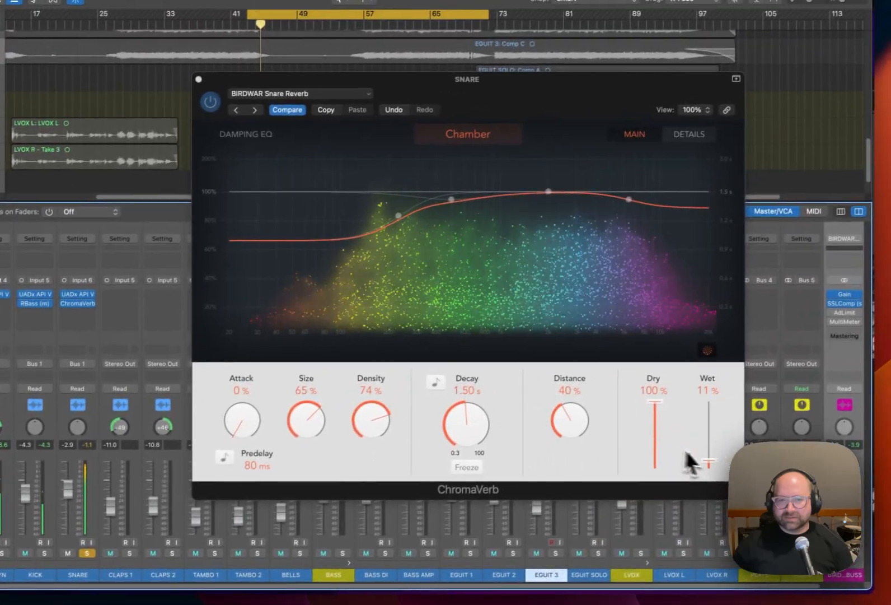
drag(709, 463, 710, 418)
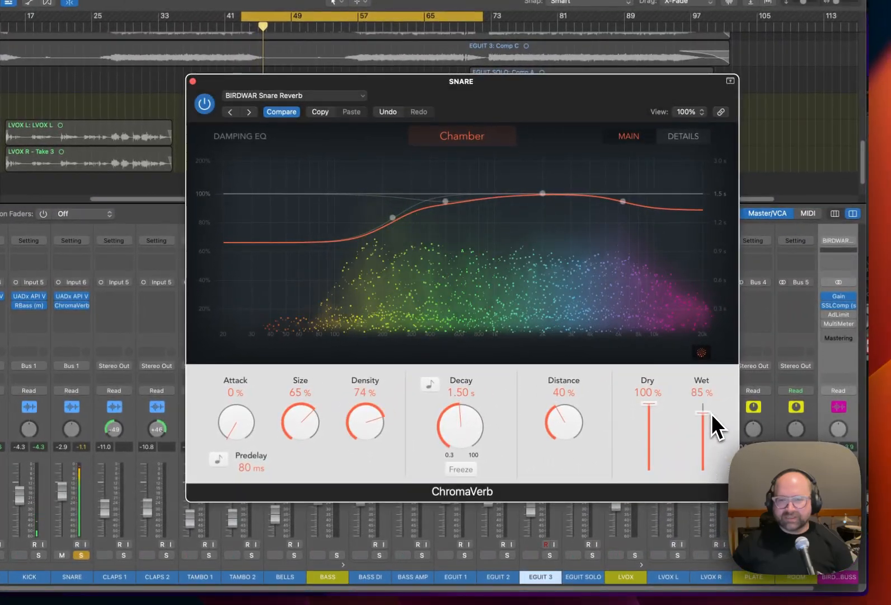
click(708, 465)
drag(709, 464, 709, 464)
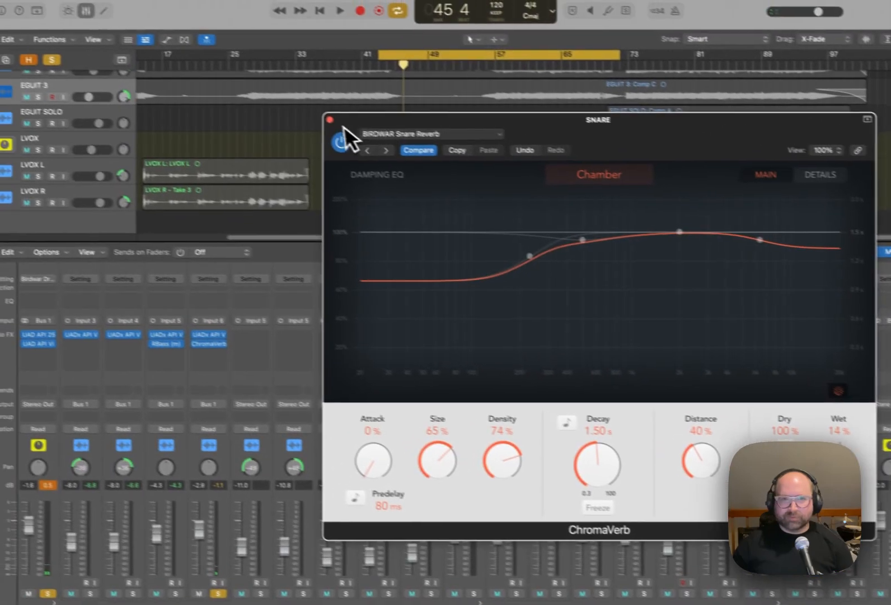
click(329, 120)
With the full kit playing, set SNARE's ChromaVerb wet level to 11 % and its decay to 1.40 s.
key(space)
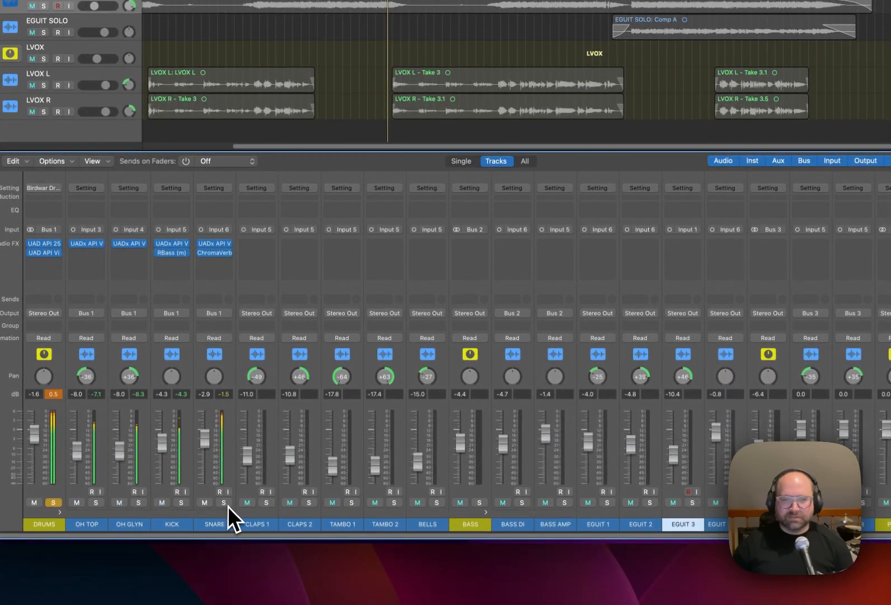
click(215, 252)
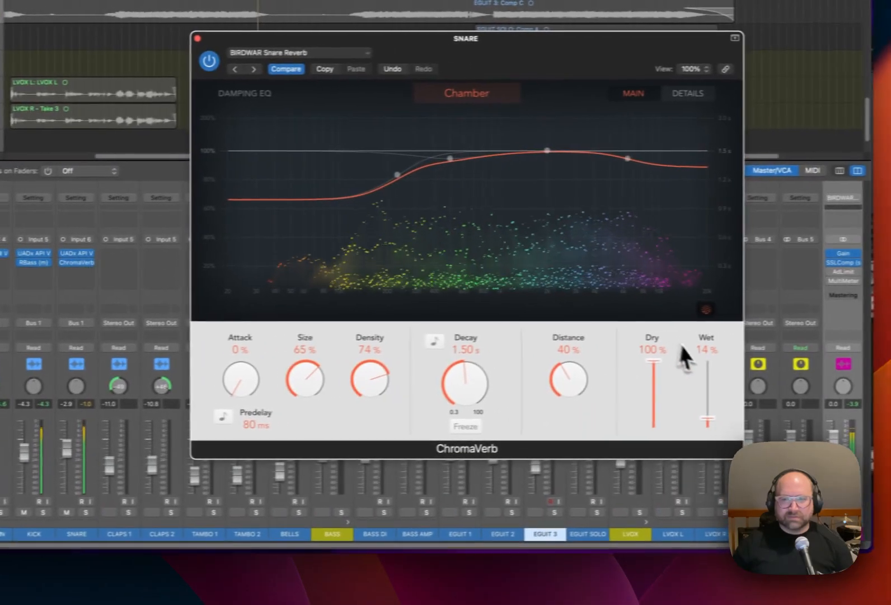
drag(687, 419, 687, 423)
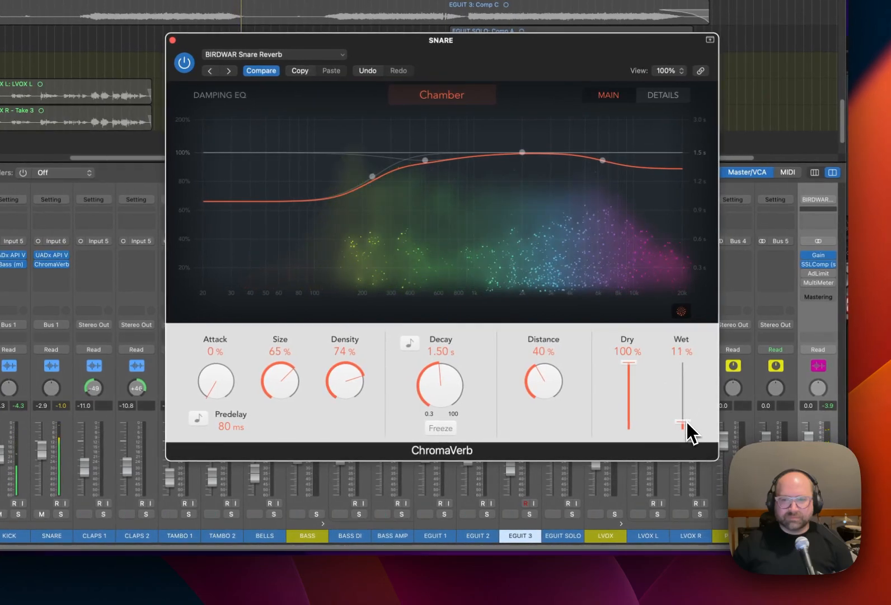
drag(445, 390, 450, 392)
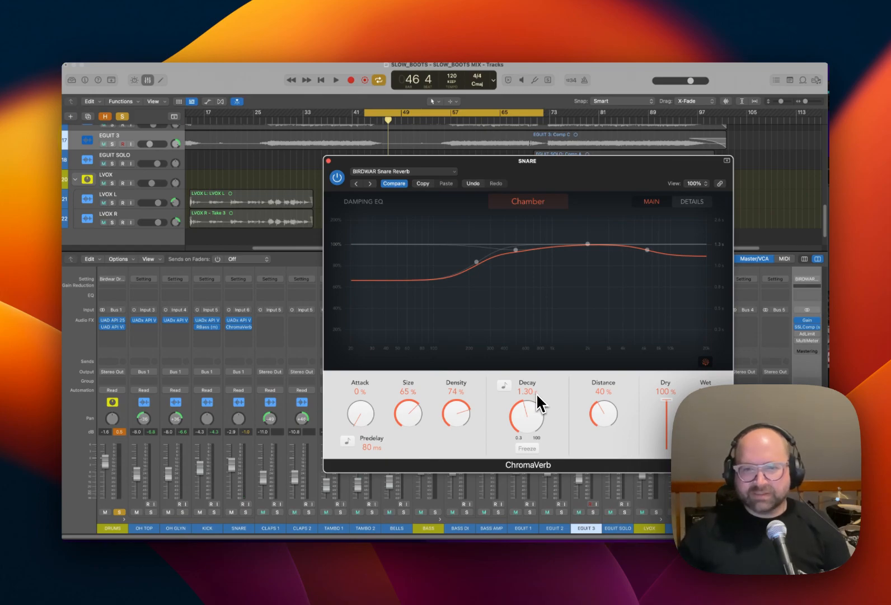
key(space)
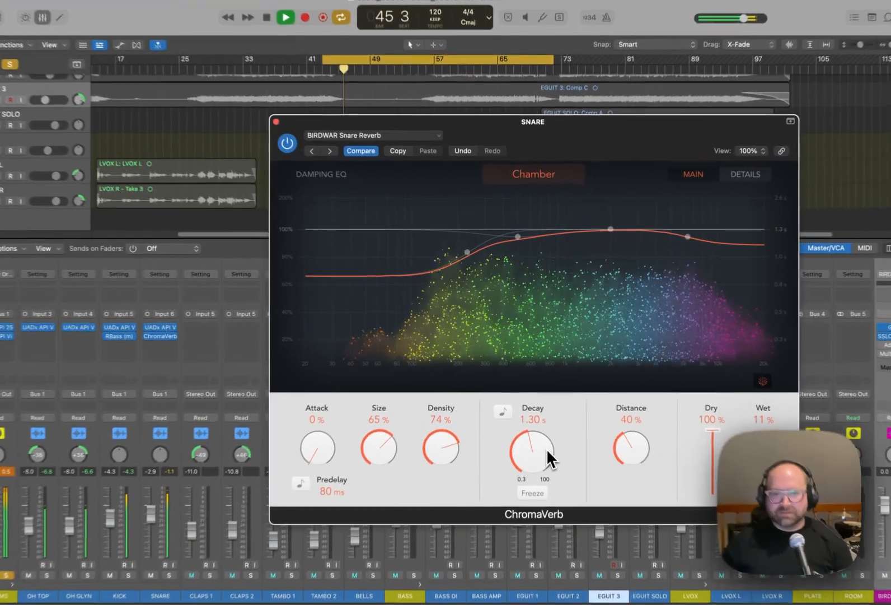
drag(539, 415, 538, 412)
drag(547, 454, 547, 468)
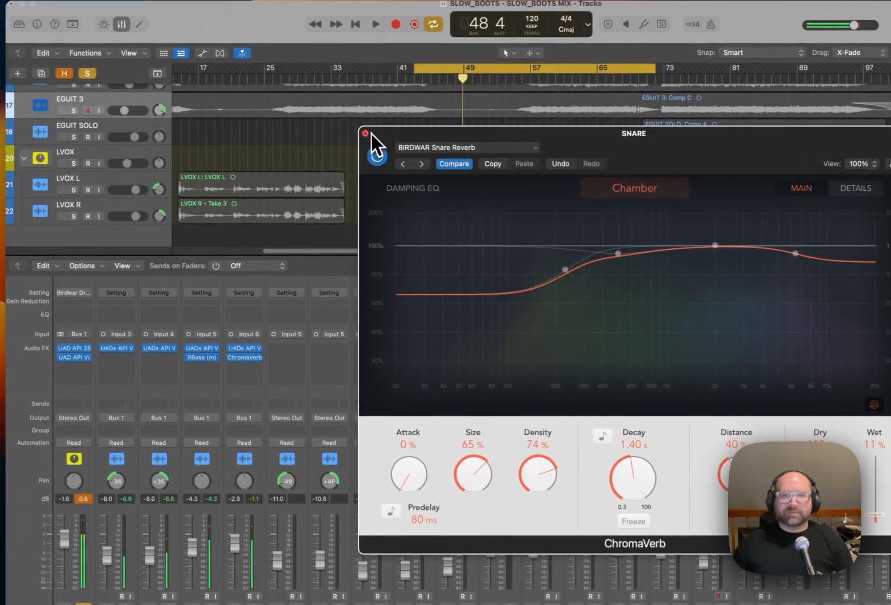
Close the ChromaVerb window, switch the solo from DRUMS to BASS, and load the Birdwar Bass user channel strip setting on BASS.
click(343, 129)
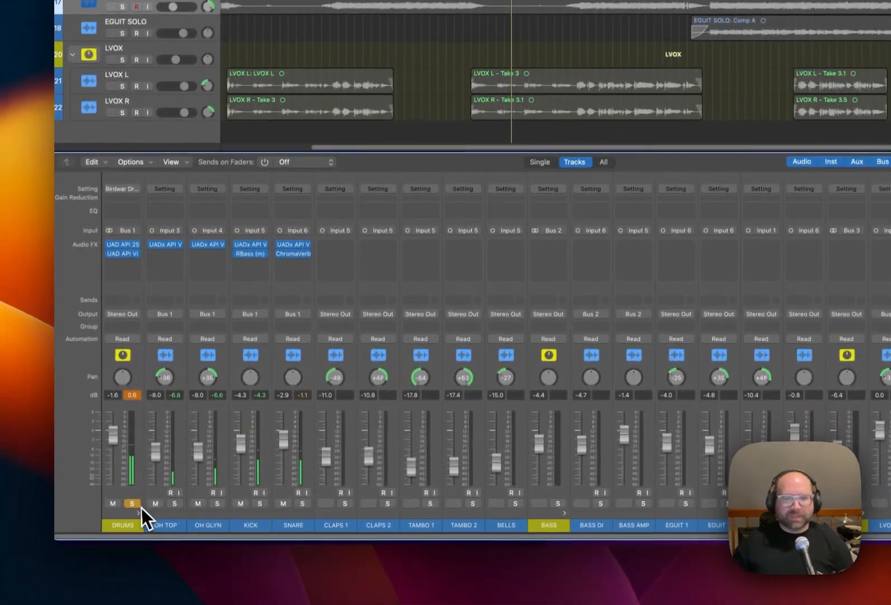
click(138, 505)
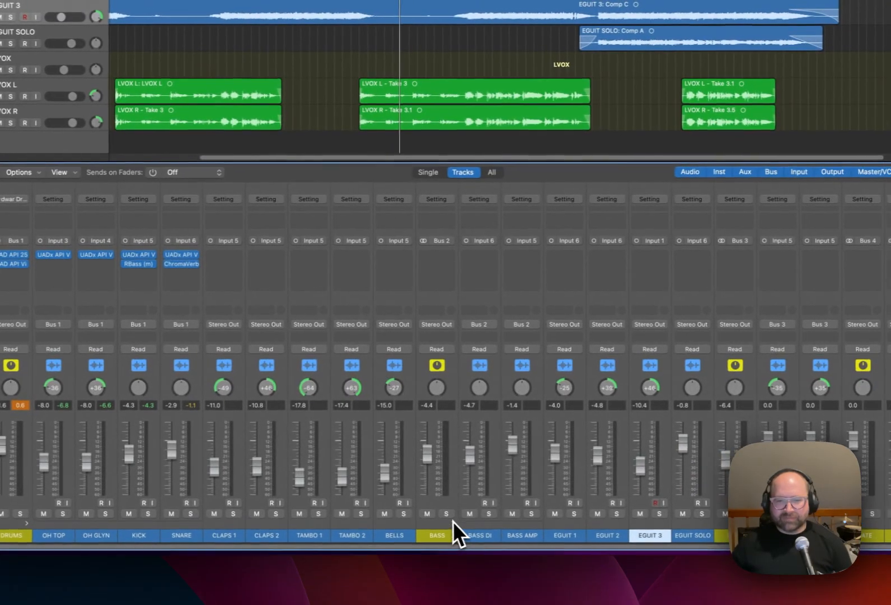
click(558, 501)
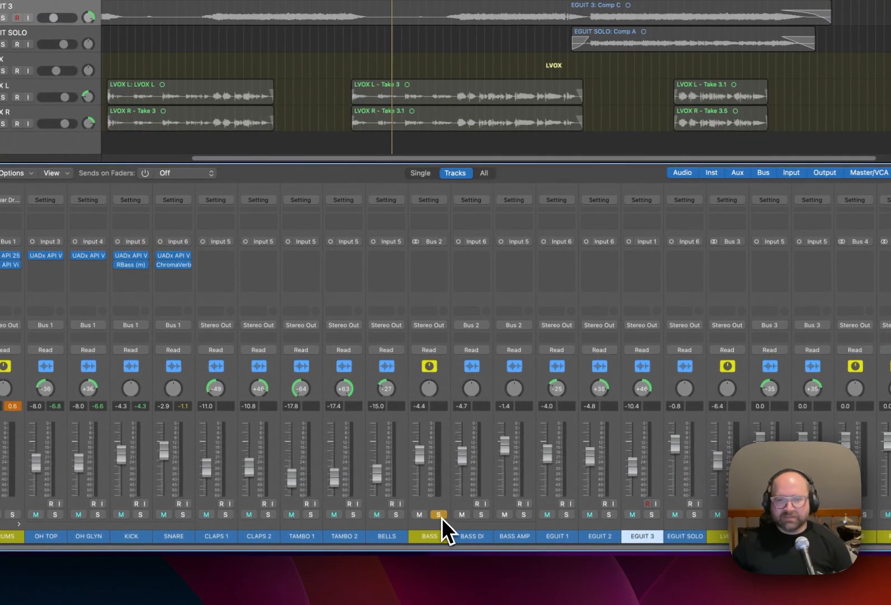
click(443, 258)
click(451, 258)
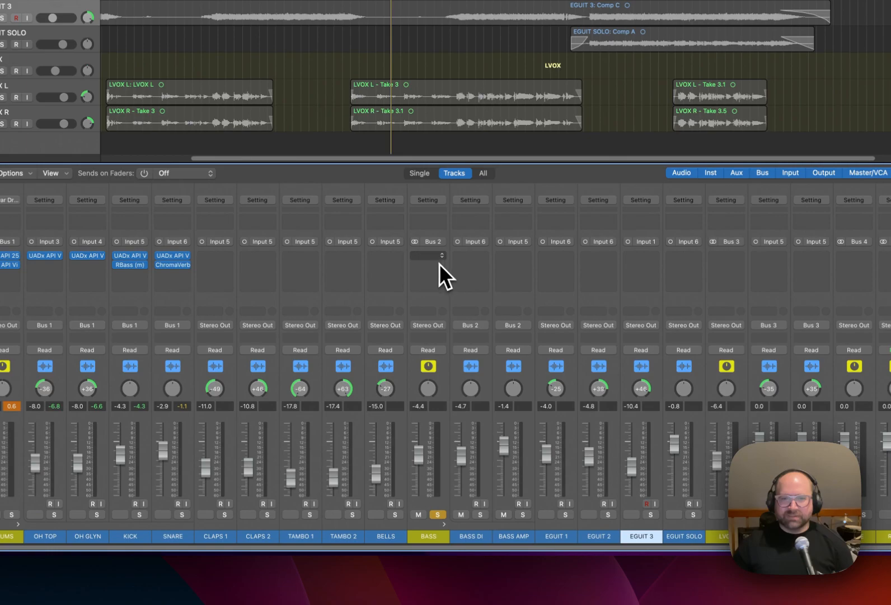
click(428, 199)
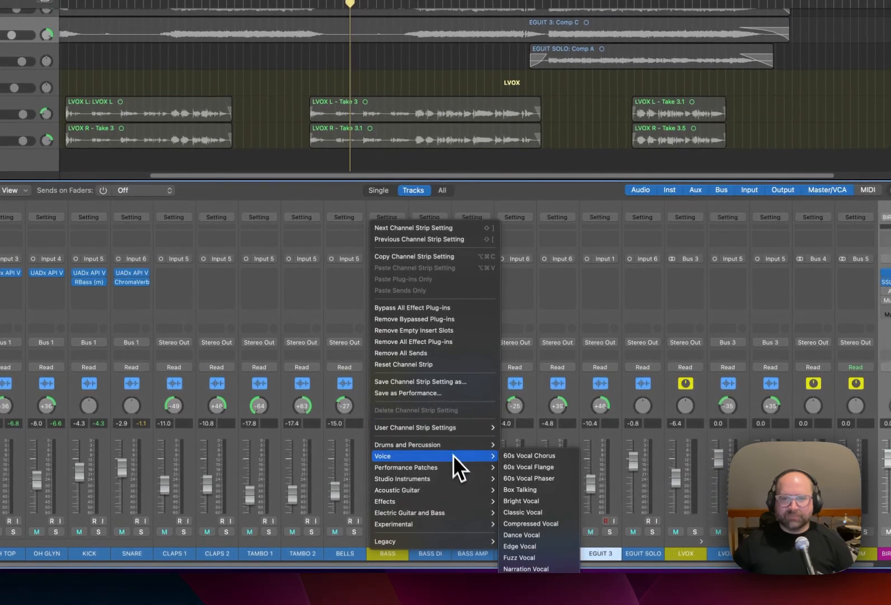
mouse_move(456, 430)
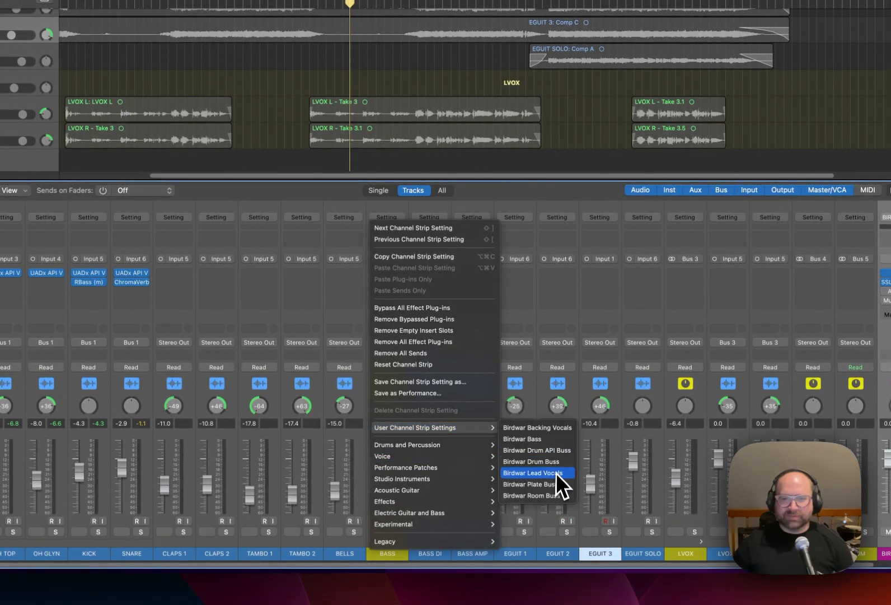
click(565, 441)
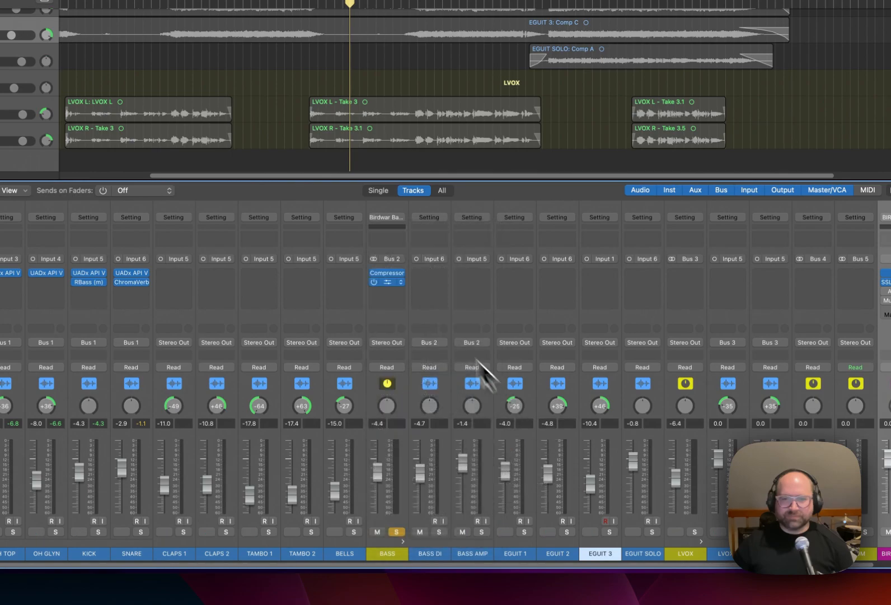
Remove the Compressor and the plug-in below it from the BASS channel strip.
click(401, 274)
click(412, 291)
click(402, 283)
click(411, 297)
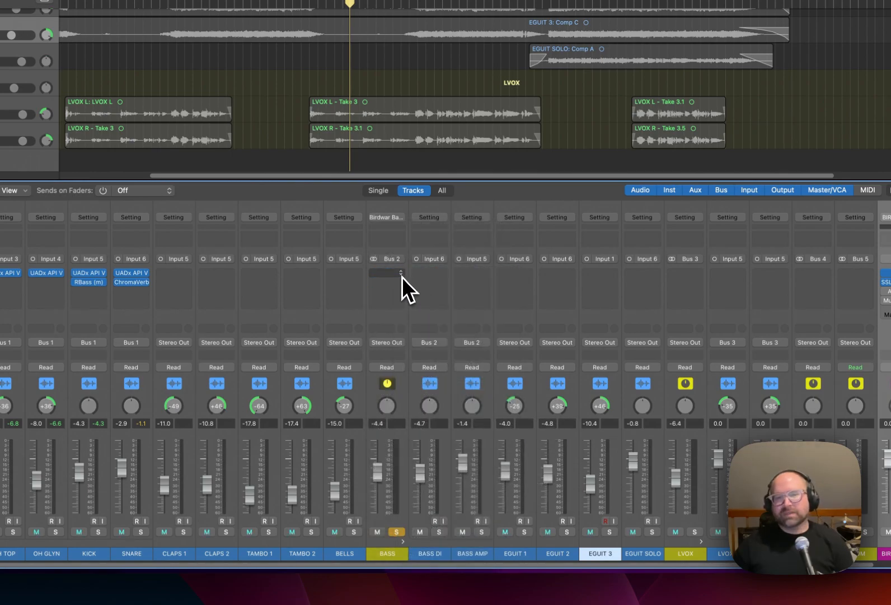
Insert a stereo UAD API Vision Channel Strip in the first effect slot of BASS and move its window clear of the BASS channel.
click(399, 272)
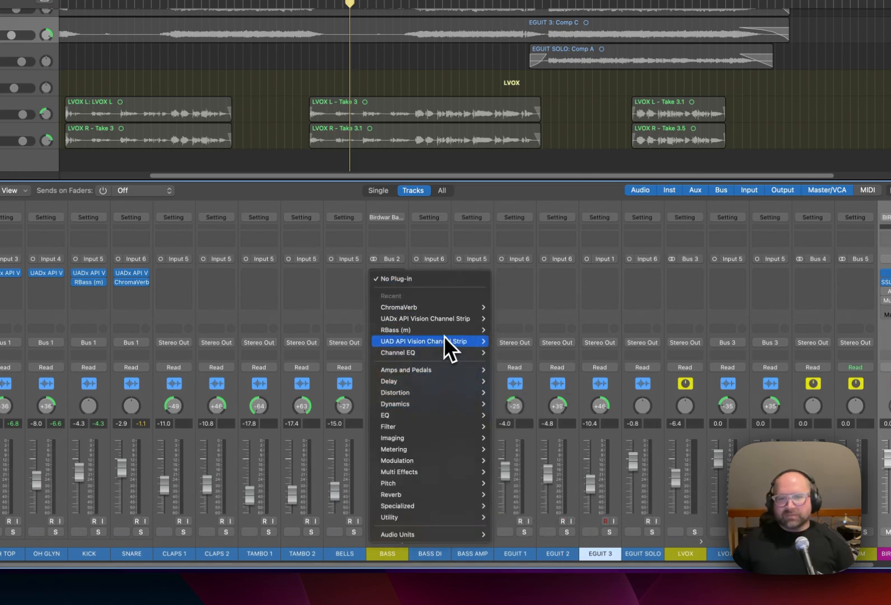
mouse_move(451, 347)
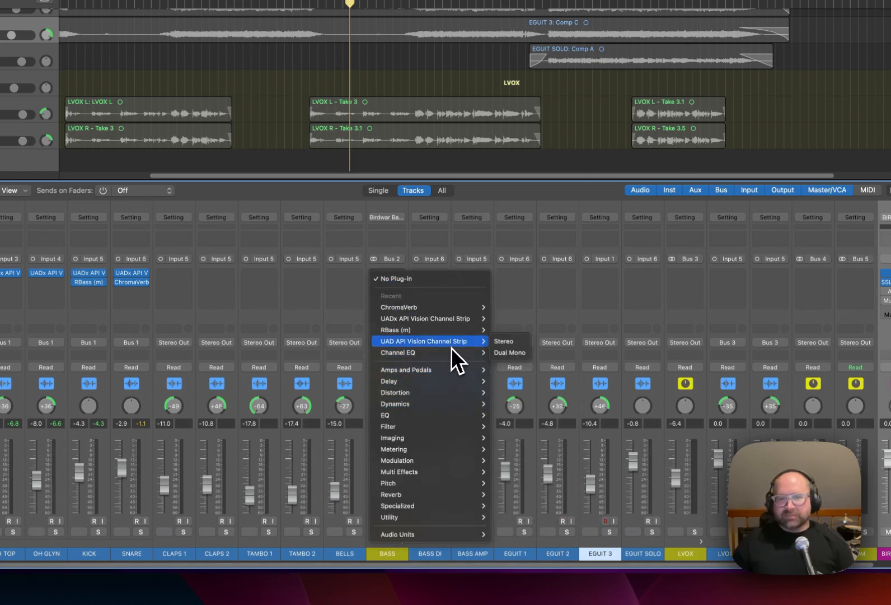
click(504, 344)
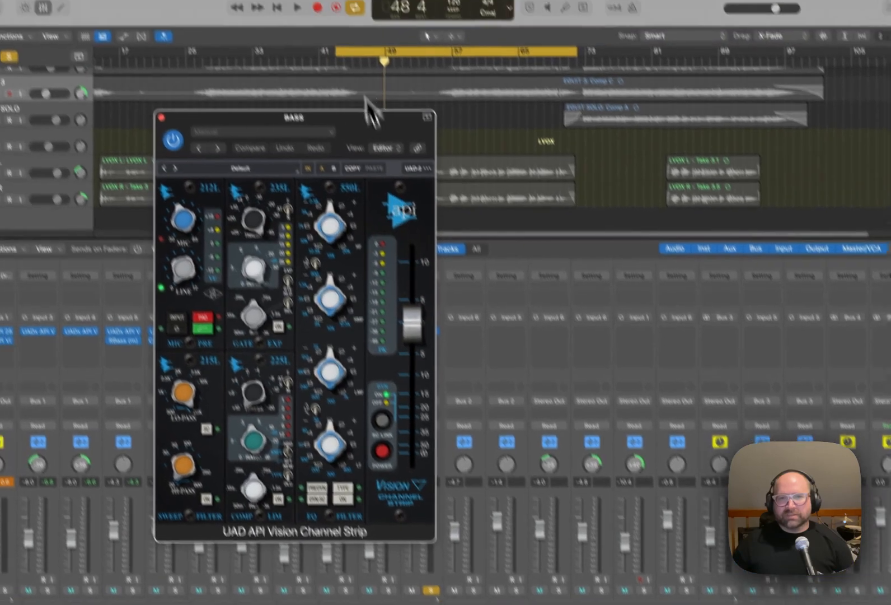
drag(349, 115, 298, 112)
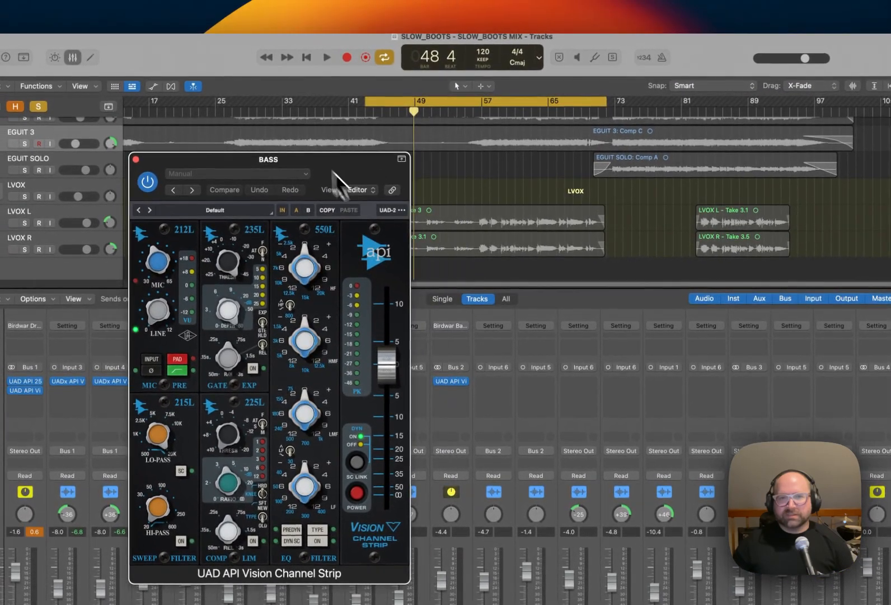
Insert a Compressor from the Dynamics effects below the Vision Channel Strip on BASS.
click(466, 392)
mouse_move(531, 520)
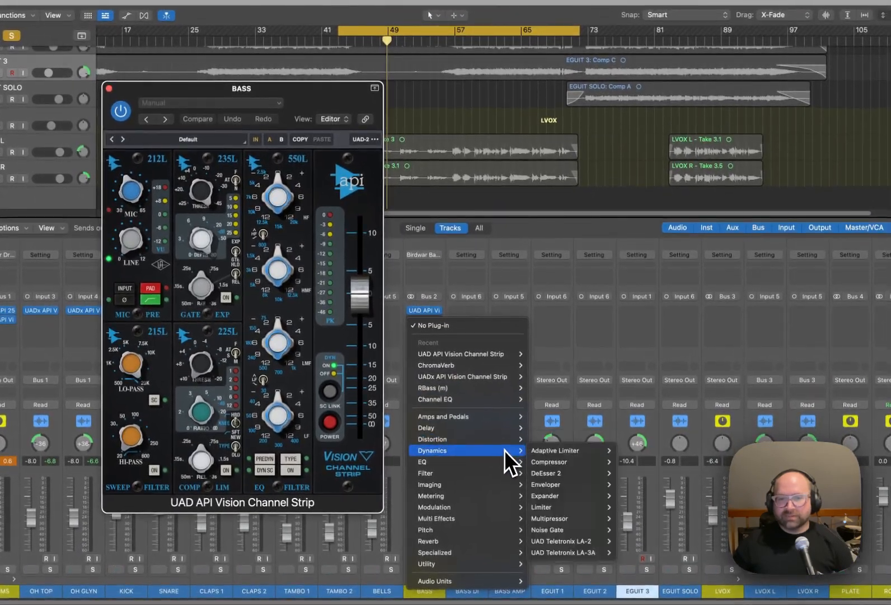
click(636, 465)
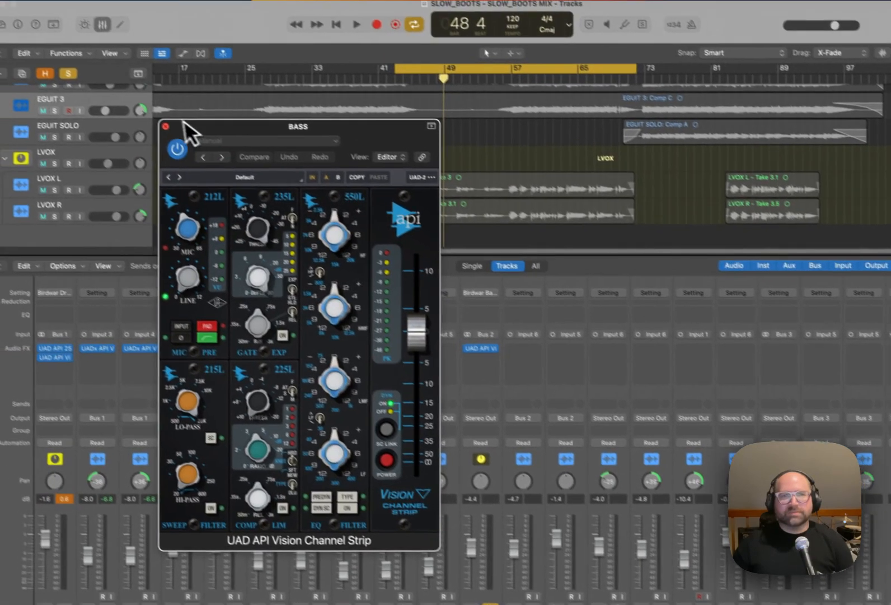
Remove the Vision Channel Strip from BASS and switch the BASS channel's format to mono.
click(165, 126)
click(495, 349)
click(470, 344)
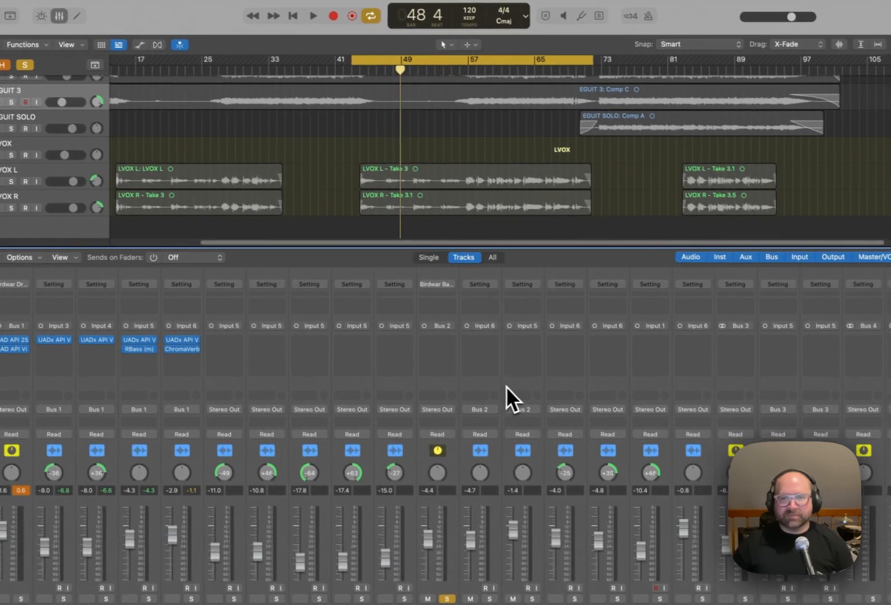
Insert a mono UAD API Vision Channel Strip in the first effect slot of BASS and move its window clear of the channel.
click(443, 337)
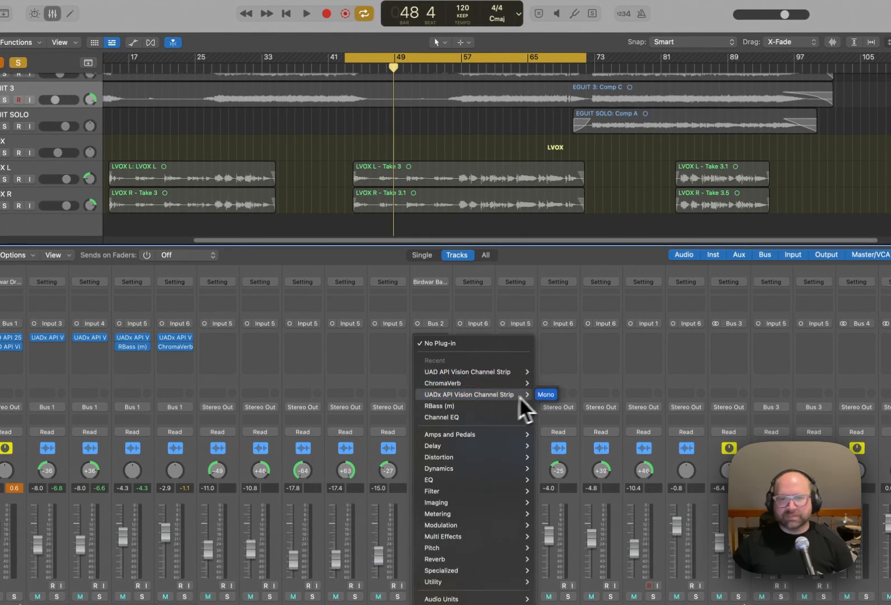
mouse_move(514, 374)
click(546, 374)
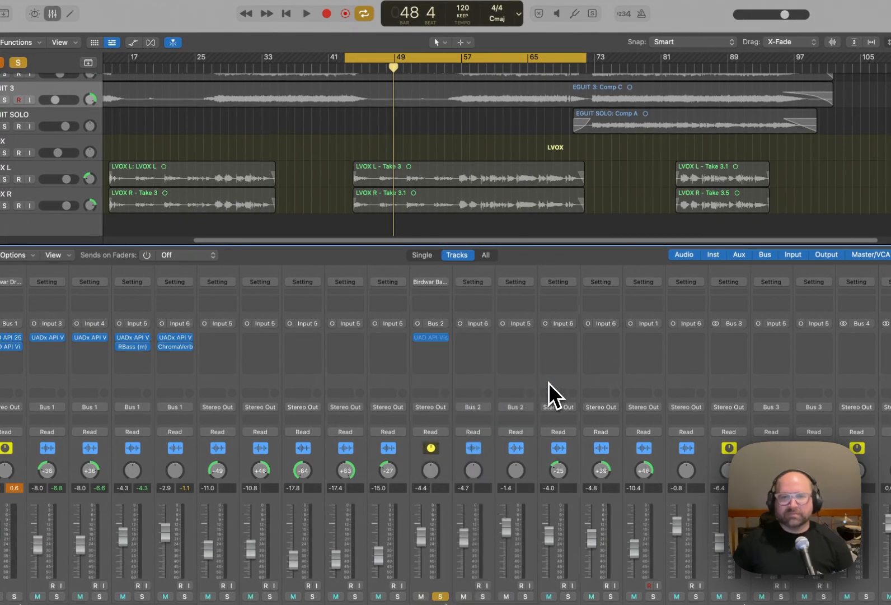
drag(382, 139, 324, 138)
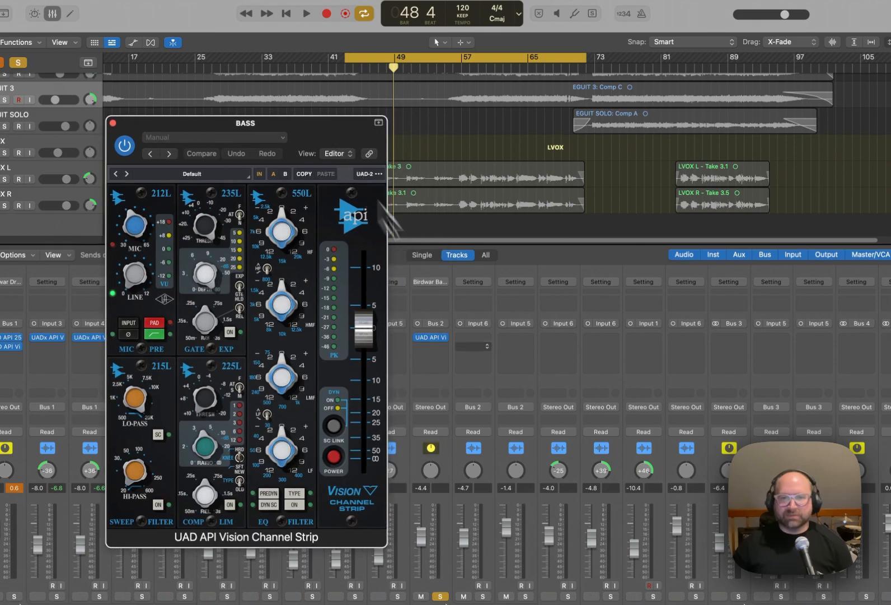
Add a Dynamics Compressor below the Vision Channel Strip on the mono BASS channel and move its window away from the effect slots.
click(448, 347)
mouse_move(495, 478)
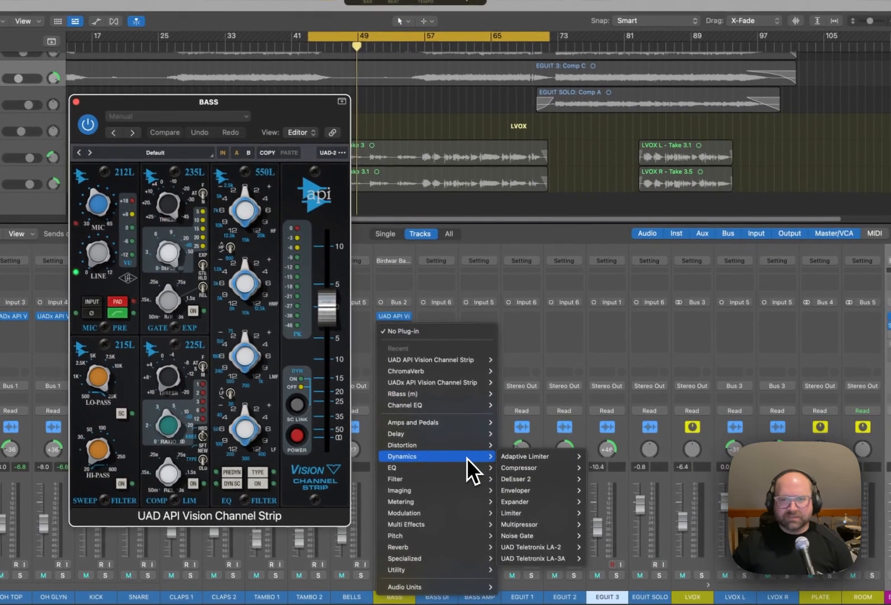
mouse_move(566, 487)
click(596, 467)
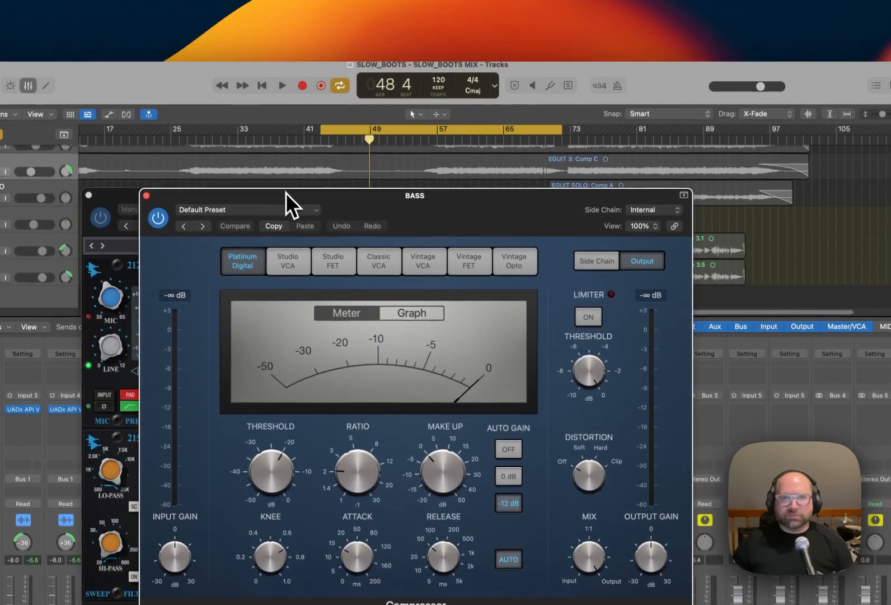
drag(286, 192, 663, 165)
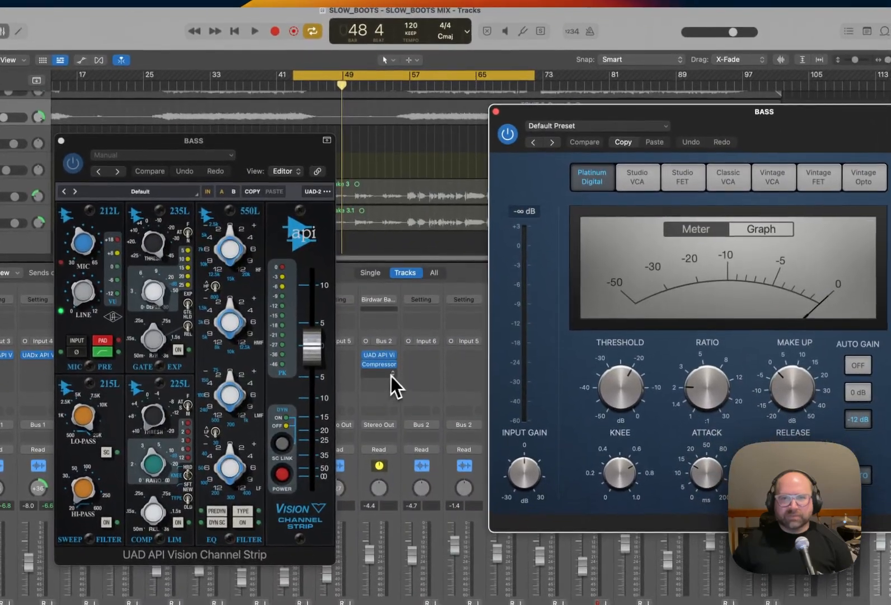
Insert the RBass (m) Audio Unit below the Compressor on BASS.
click(392, 374)
mouse_move(440, 527)
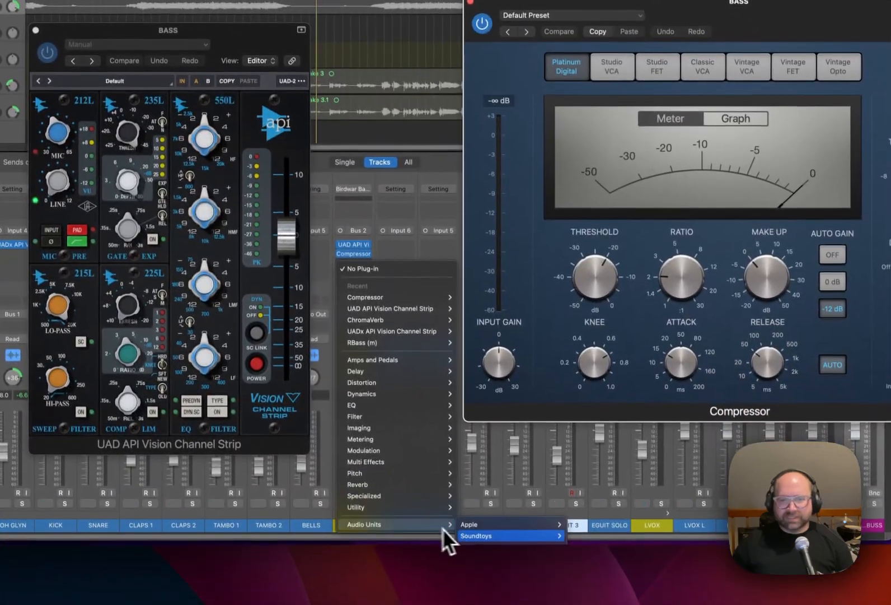
mouse_move(550, 580)
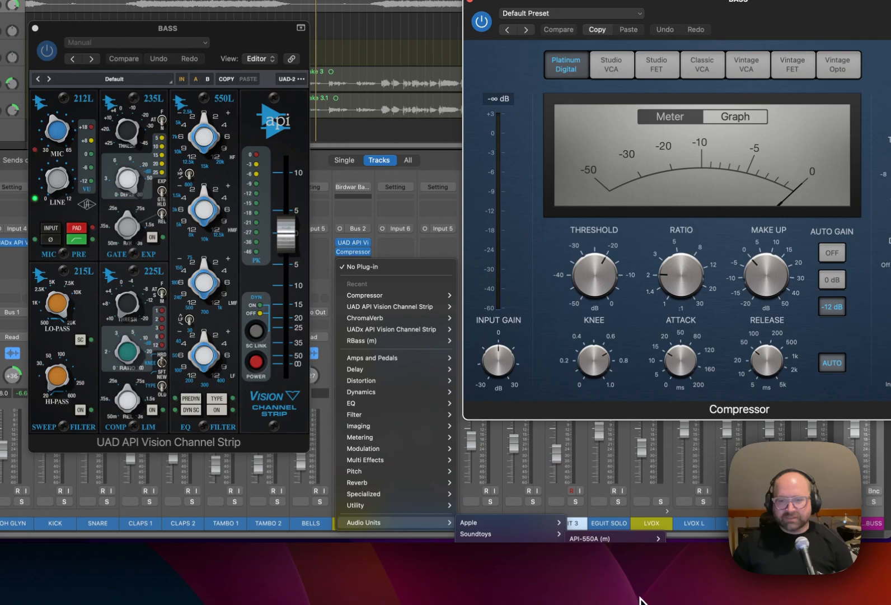
click(672, 602)
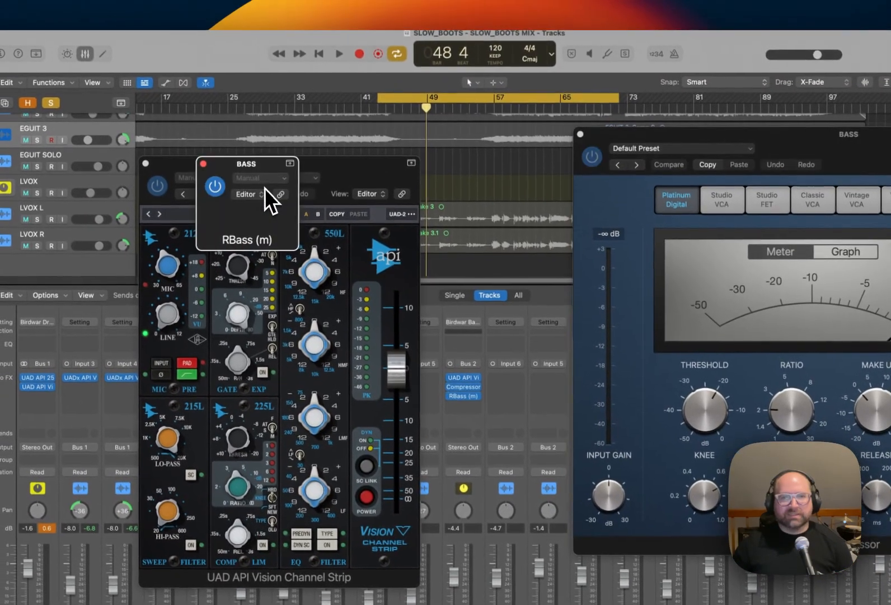
Bypass RBass (m) and the Compressor on BASS and close both plug-in windows.
click(221, 192)
drag(352, 174, 752, 228)
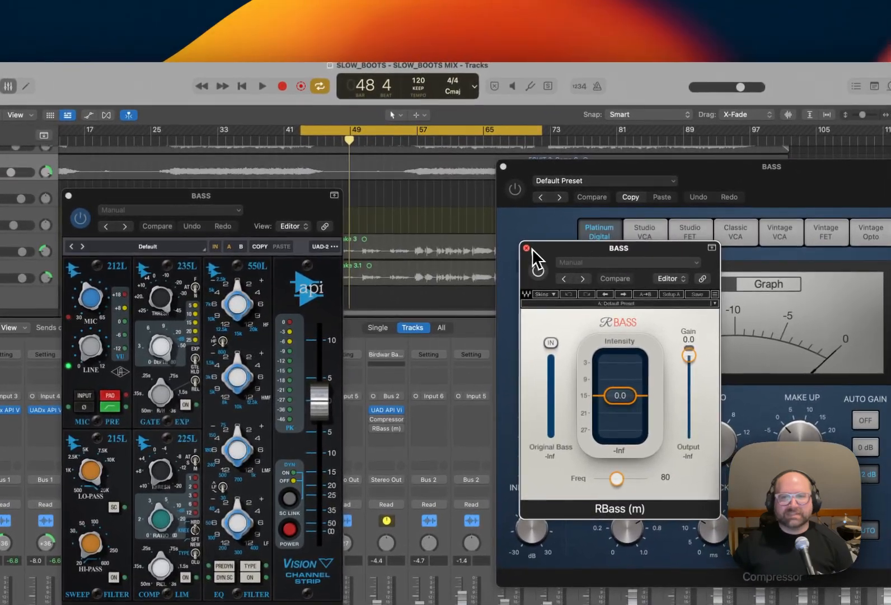
click(529, 248)
click(504, 165)
Load the BASS setting in the Vision Channel Strip, switch off its EQ section, and move the window clear of the BASS channel.
drag(280, 199, 564, 191)
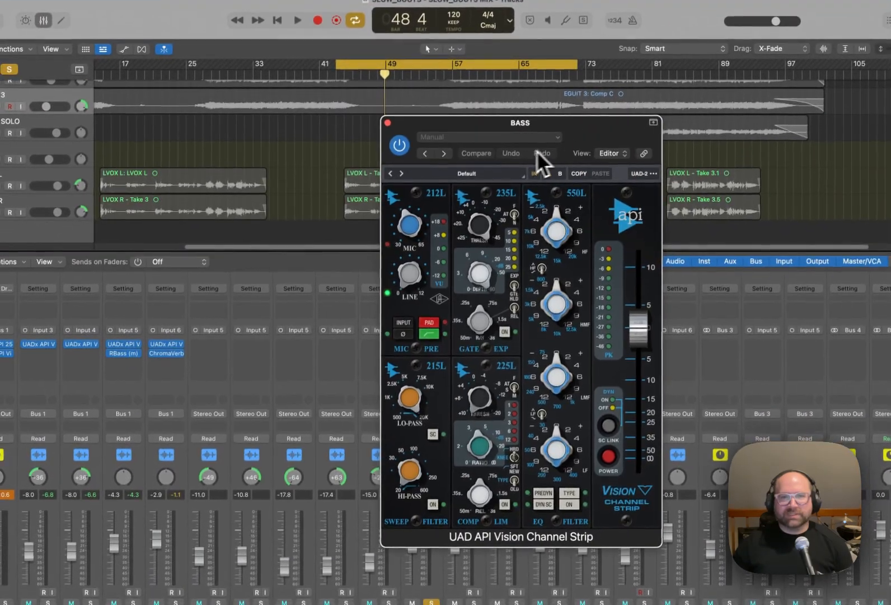
click(495, 146)
click(522, 361)
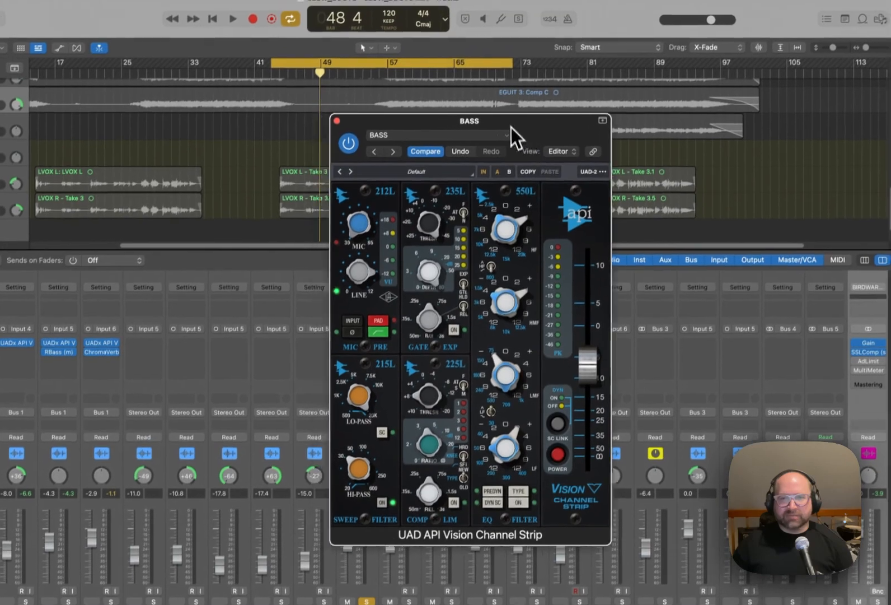
drag(521, 74, 625, 68)
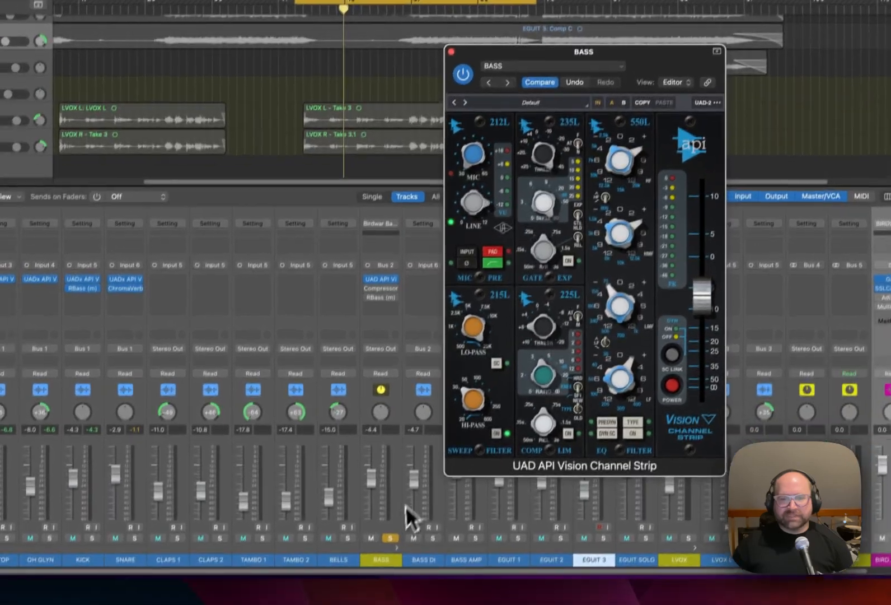
Play the soloed bass to hear the high-pass filter, and switch on the Vision Channel Strip's 225L compressor.
key(space)
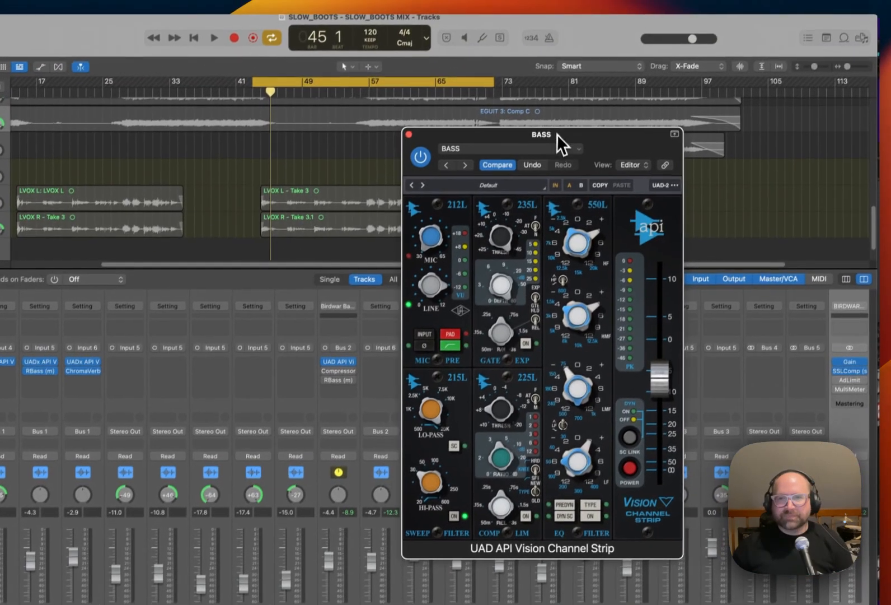
drag(586, 72, 562, 58)
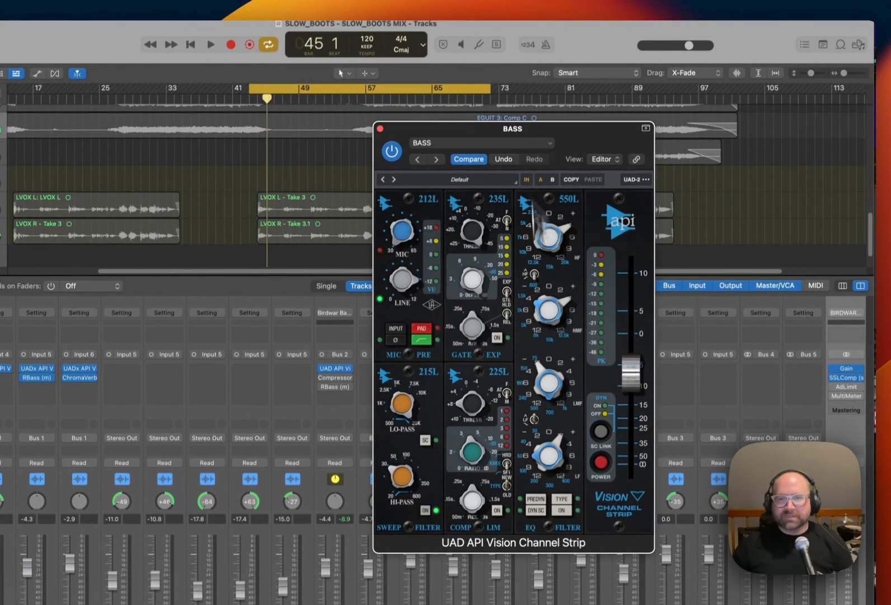
click(531, 442)
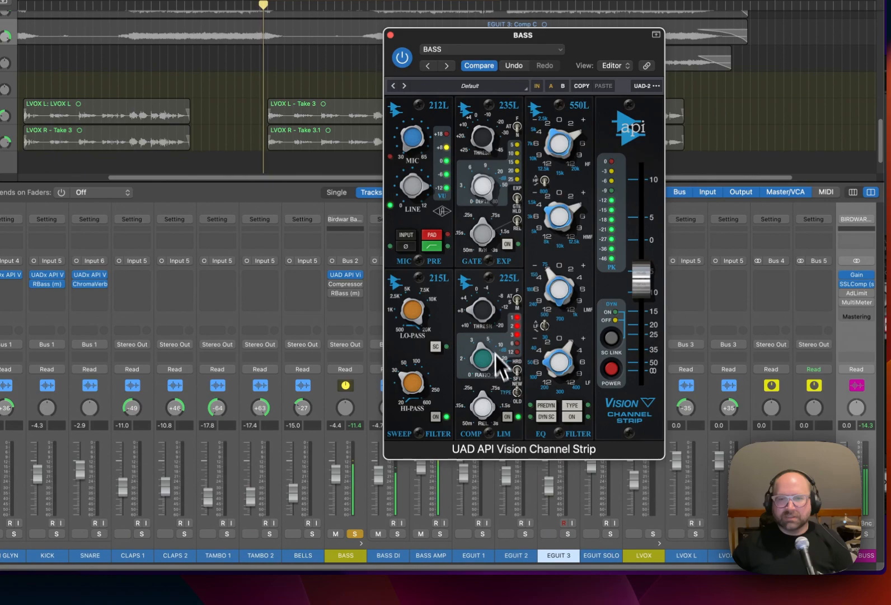
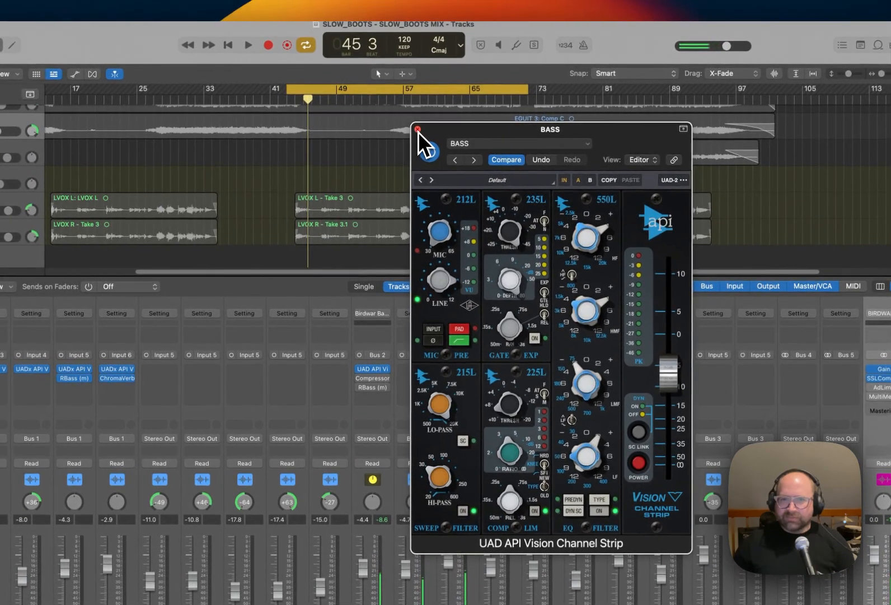
Close the Vision Channel Strip, open the Compressor on BASS, and choose its Classic VCA model with Auto Gain off.
click(393, 101)
click(374, 383)
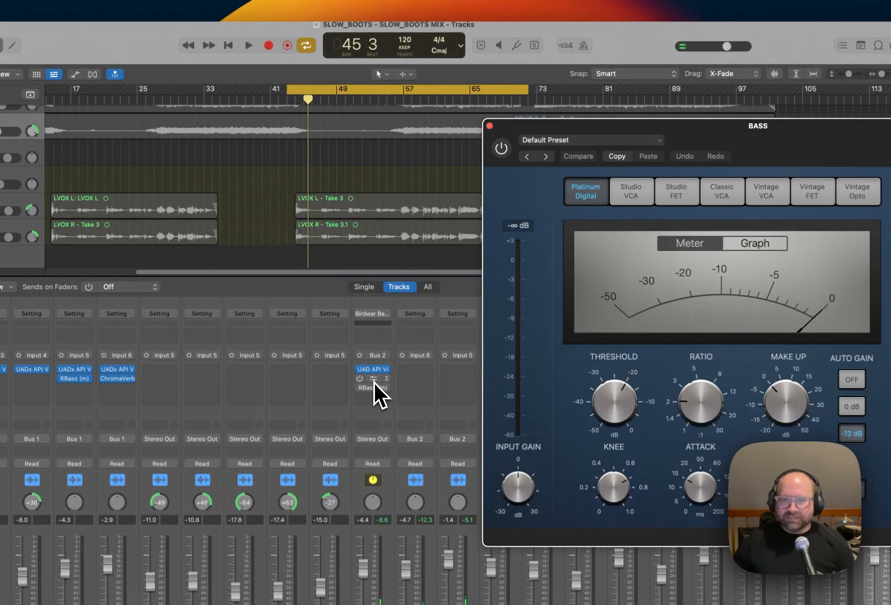
drag(641, 124, 340, 149)
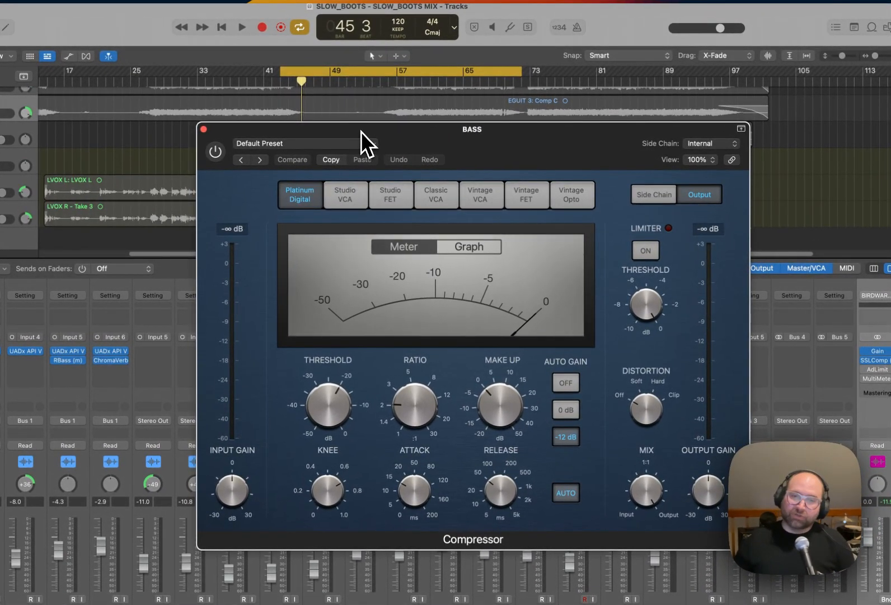
drag(359, 130, 366, 126)
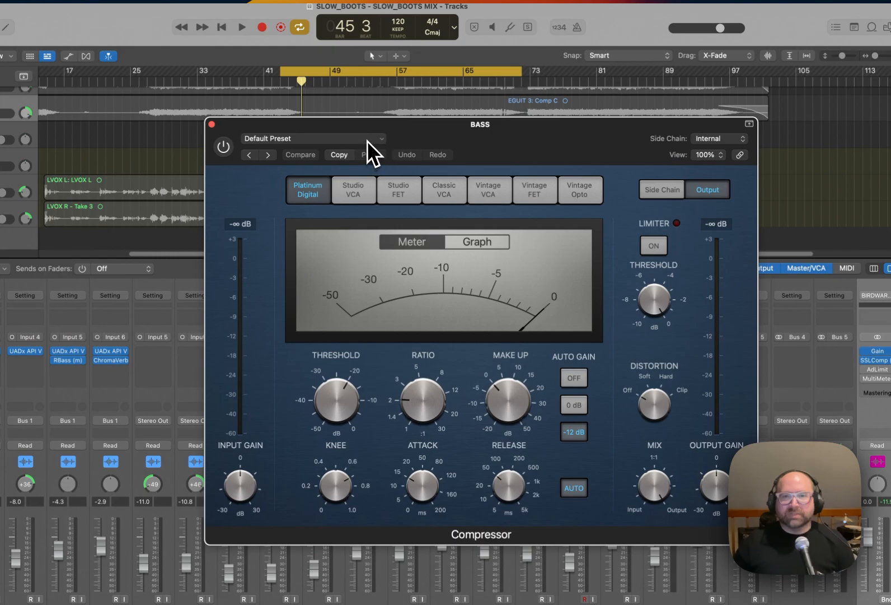
click(443, 189)
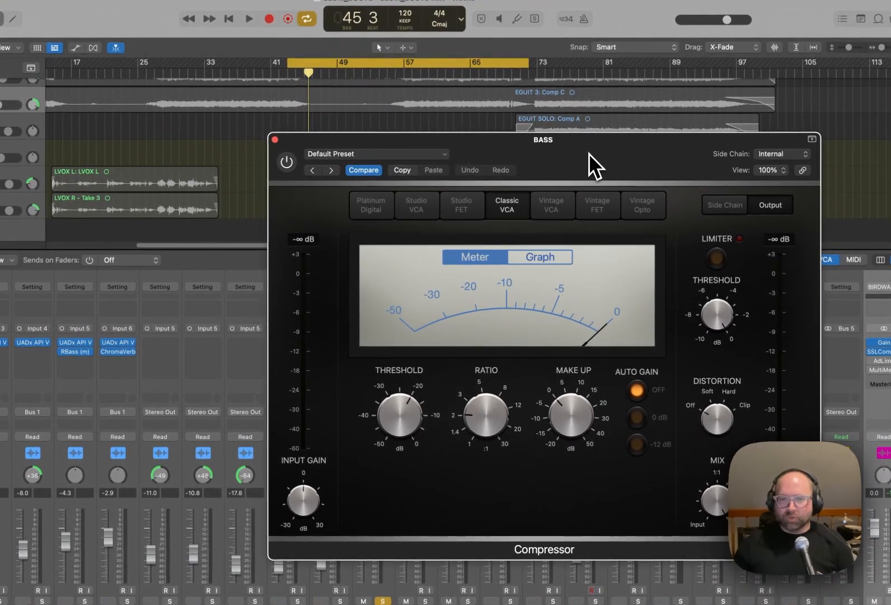
Switch on the Compressor on BASS and set its threshold to about -15.5 dB while the soloed bass plays.
key(space)
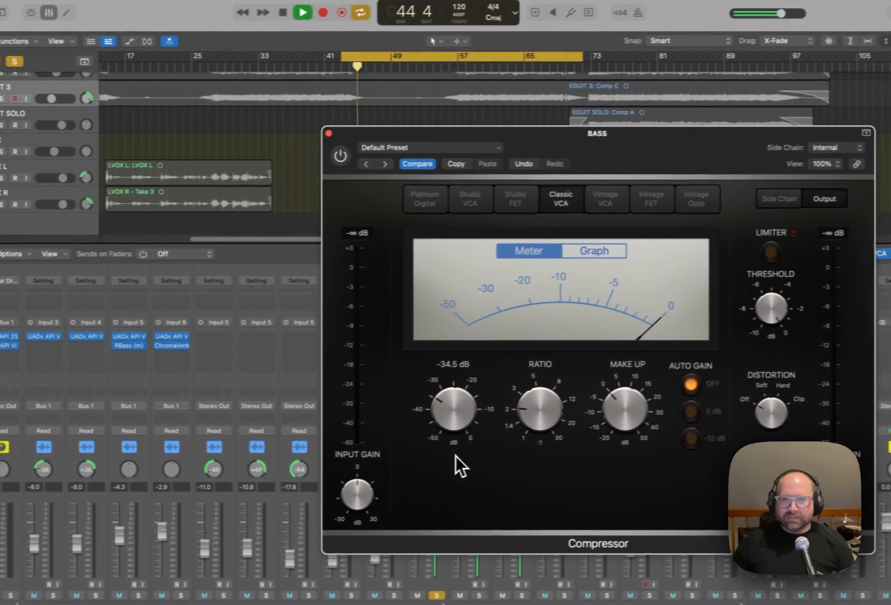
drag(400, 437, 395, 383)
key(space)
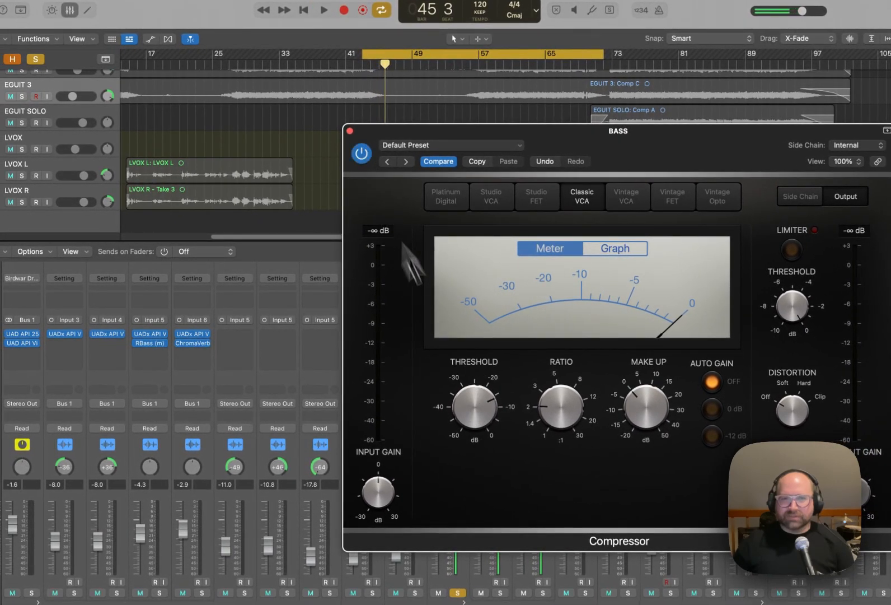
key(space)
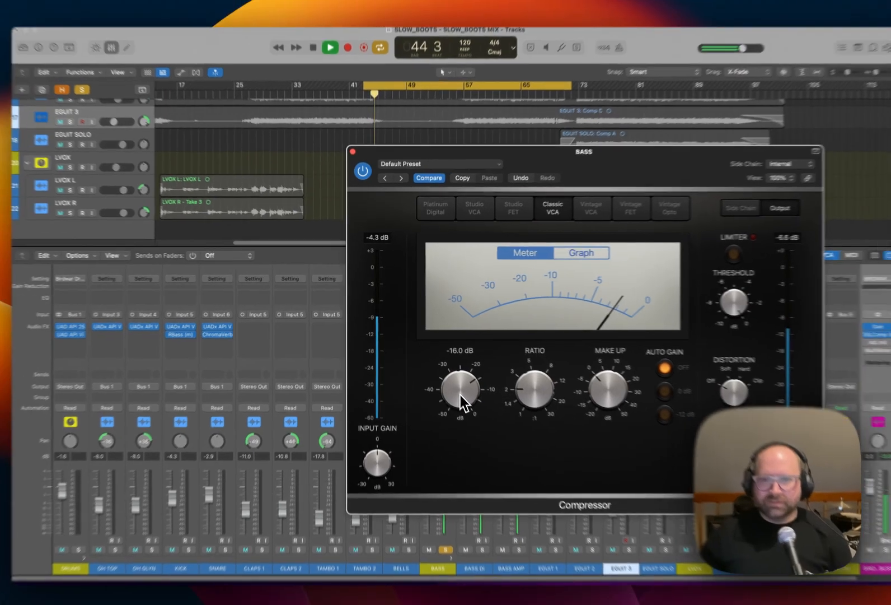
drag(474, 413, 475, 410)
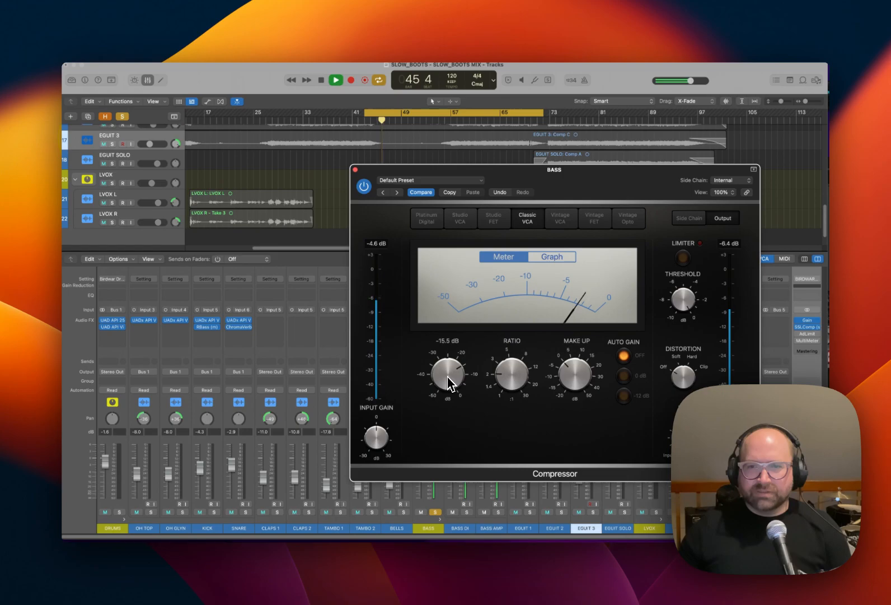
drag(448, 378, 447, 376)
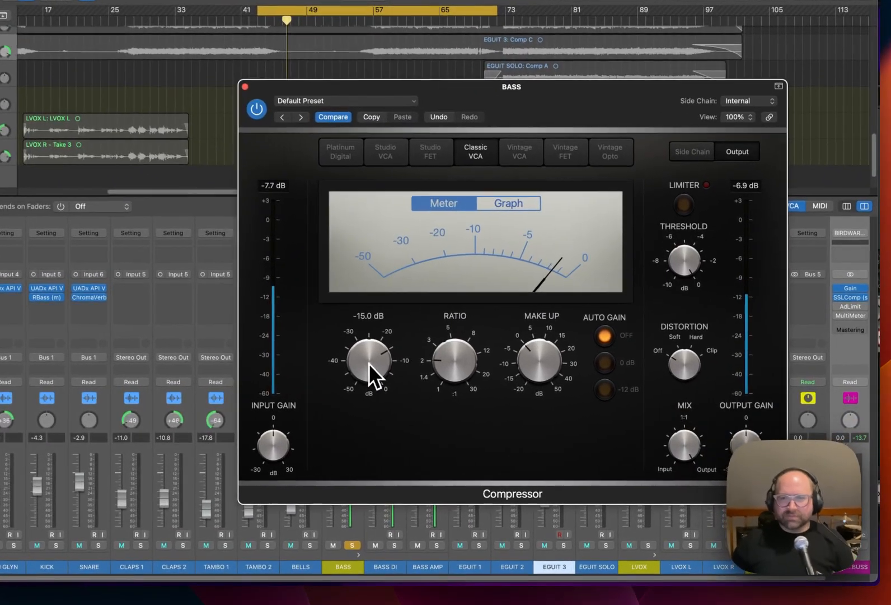
Raise the Compressor's make-up gain by ear, stop playback, and close the Compressor window.
mouse_move(539, 360)
scroll(537, 353, up, 1)
key(space)
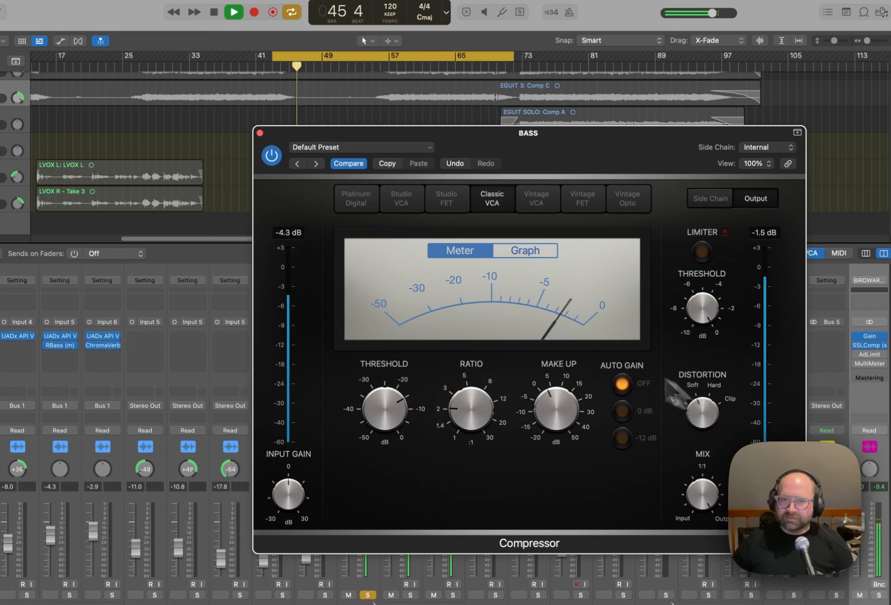
key(space)
click(260, 134)
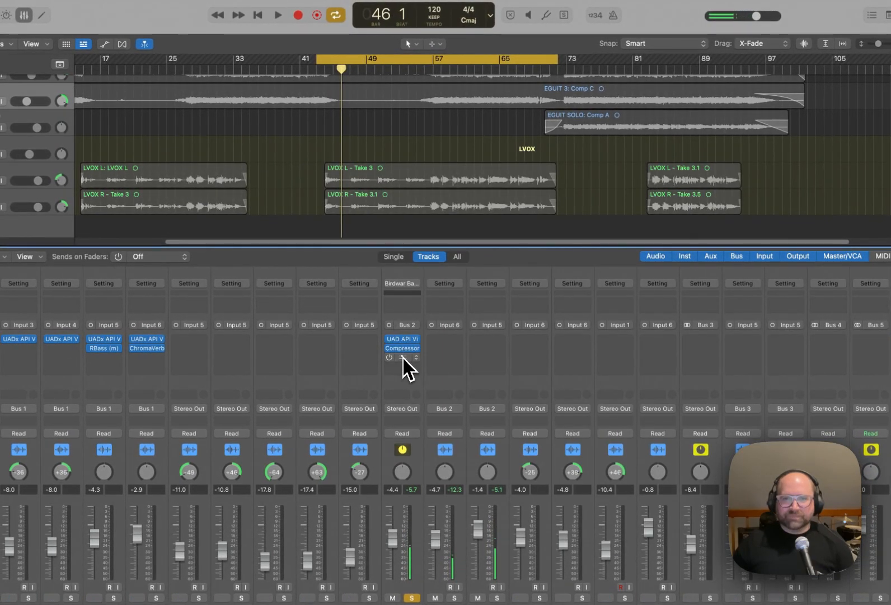
Open RBass (m) on BASS and KICK for comparison, and set the BASS instance's frequency to 100.
click(404, 358)
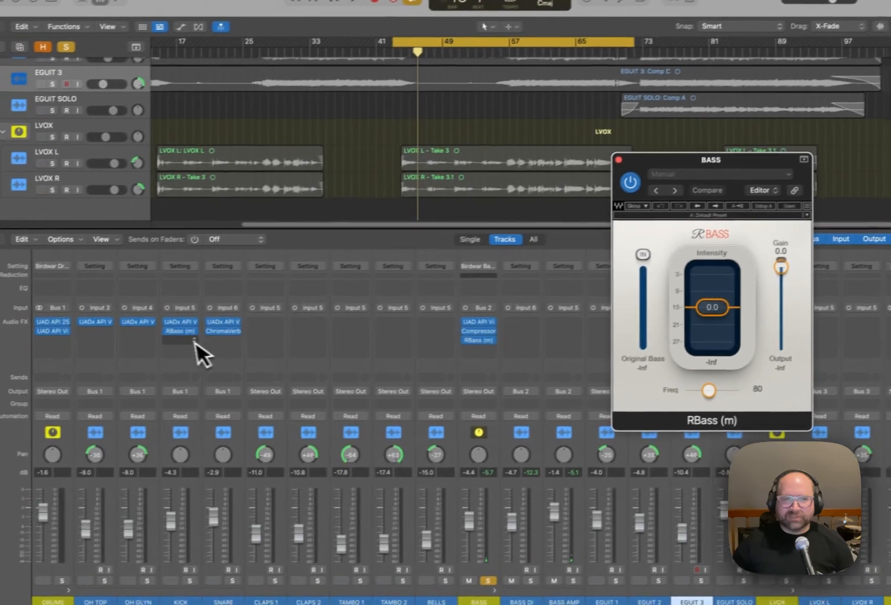
click(106, 348)
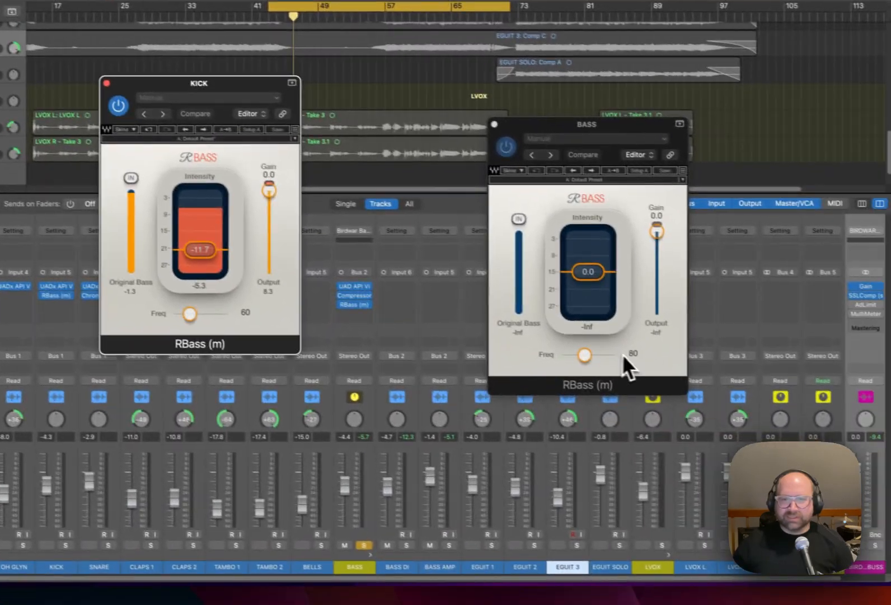
click(775, 388)
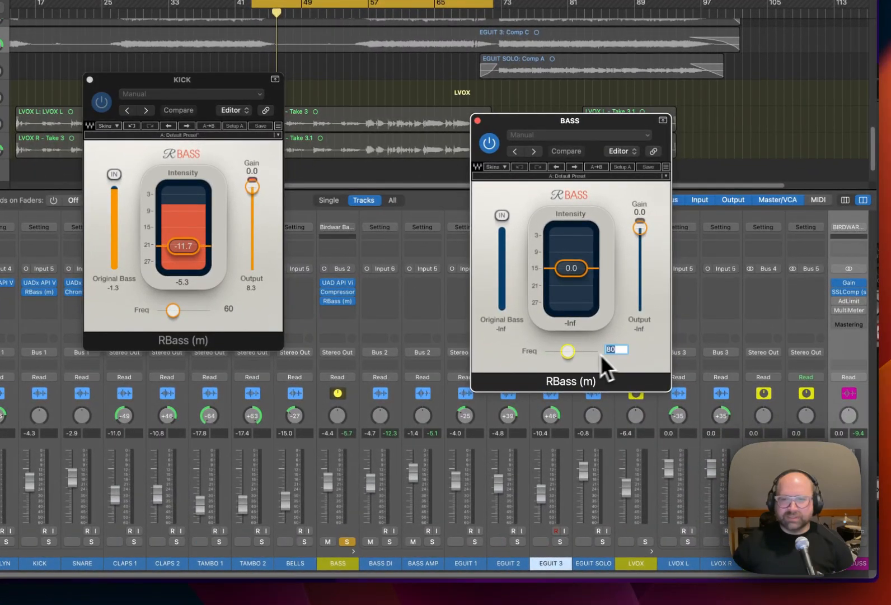
drag(570, 353, 630, 357)
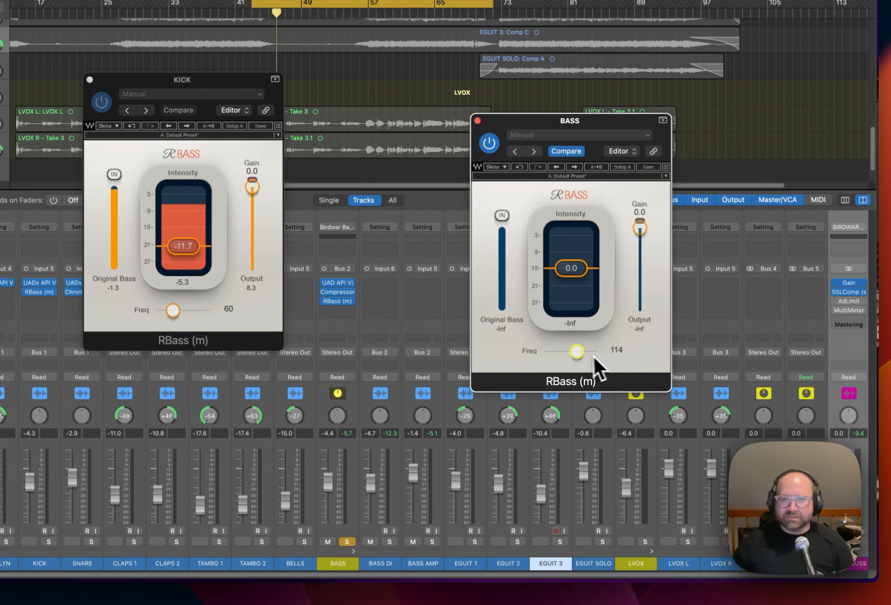
click(621, 351)
text(100)
key(Tab)
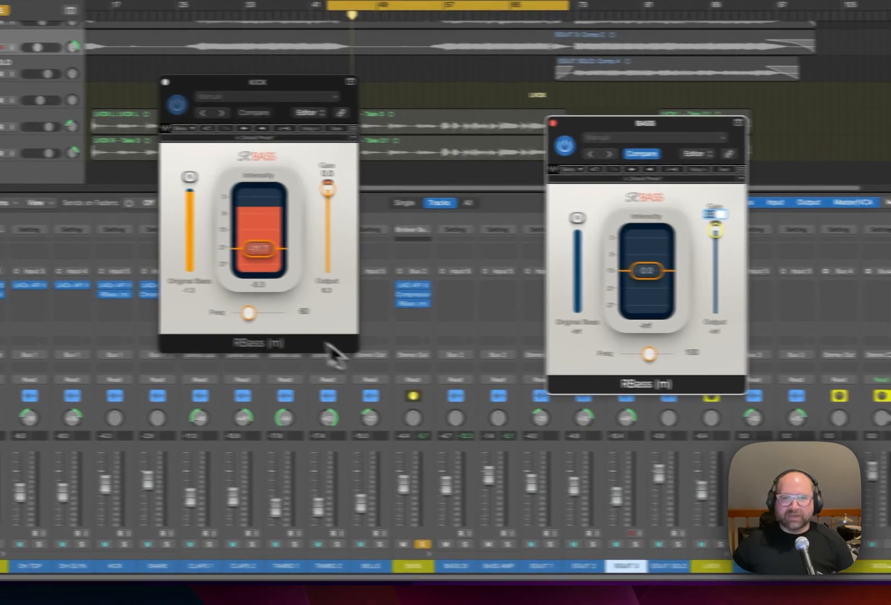
Set the RBass (m) frequency on KICK to 80 and close that plug-in window.
click(301, 312)
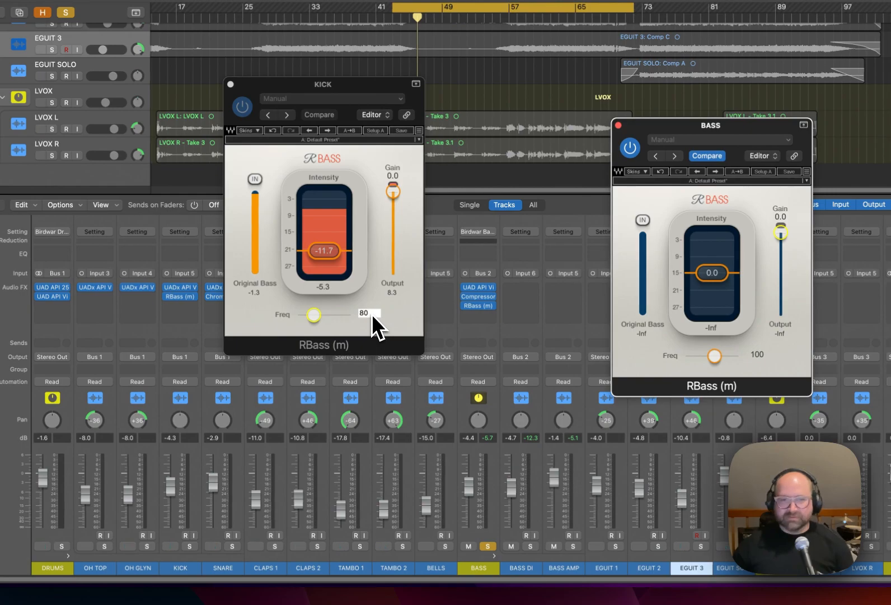
key(BackSpace)
key(Tab)
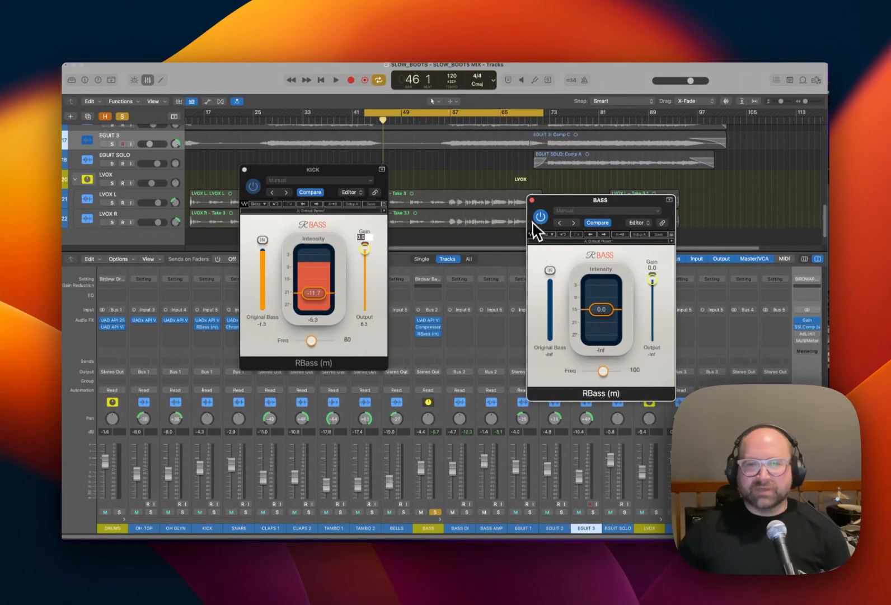
click(244, 169)
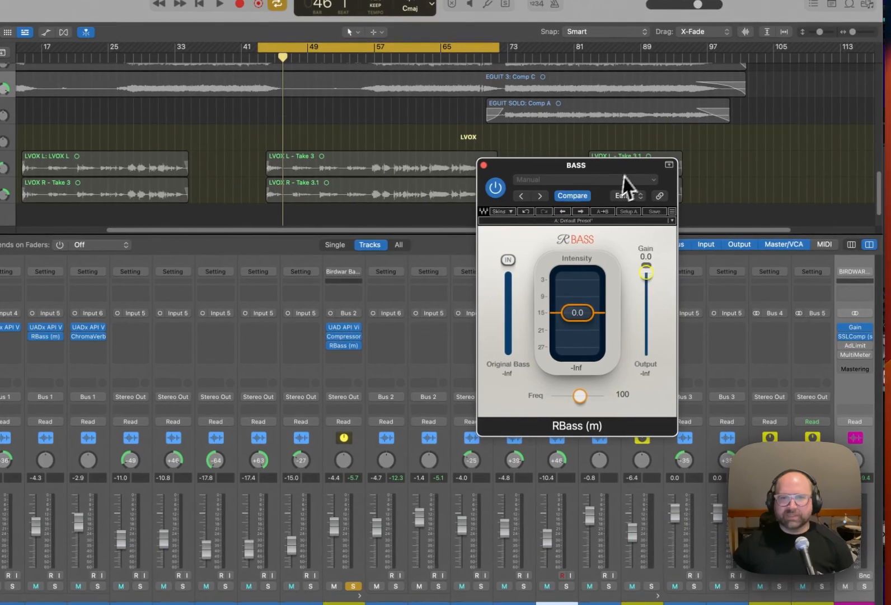
Lower the RBass (m) intensity on BASS to about -16.7 while the soloed bass plays, then stop and close the window.
drag(752, 199, 715, 198)
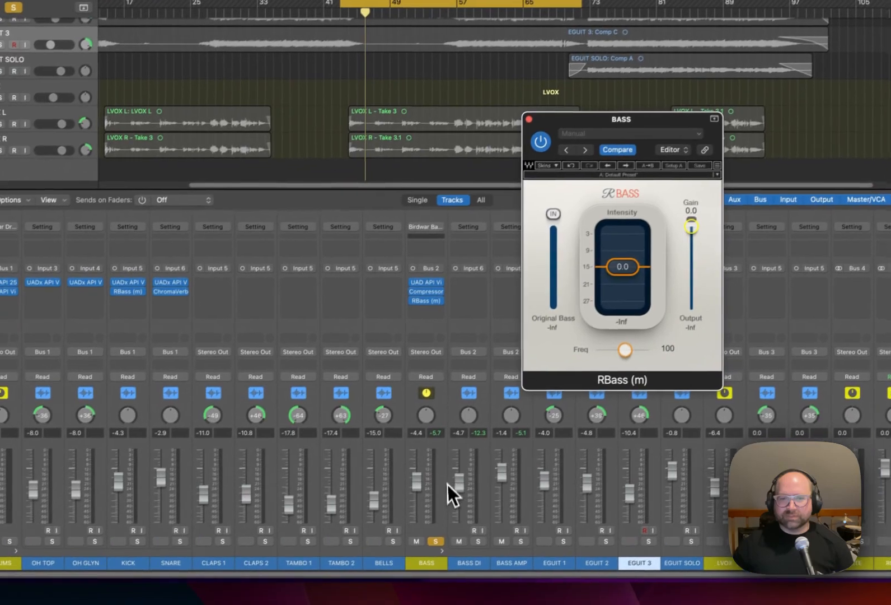
click(362, 517)
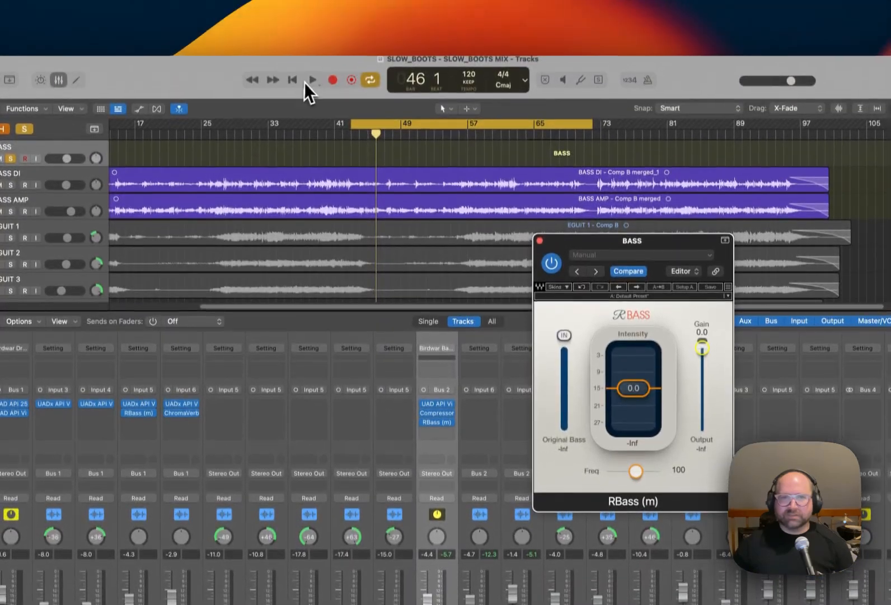
click(312, 86)
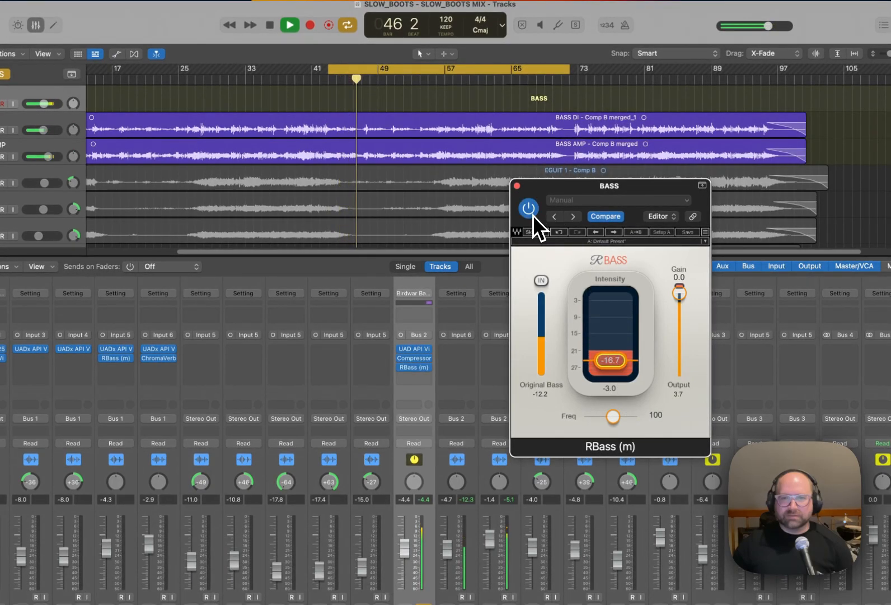
key(space)
click(517, 186)
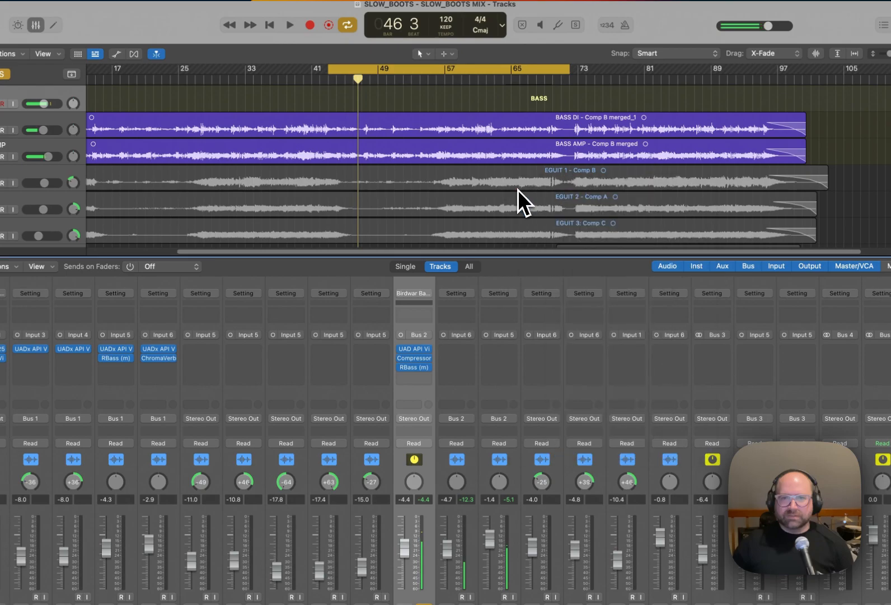
Reopen RBass (m) on BASS to review its intensity and frequency settings, and close it again.
click(414, 368)
drag(603, 187, 579, 195)
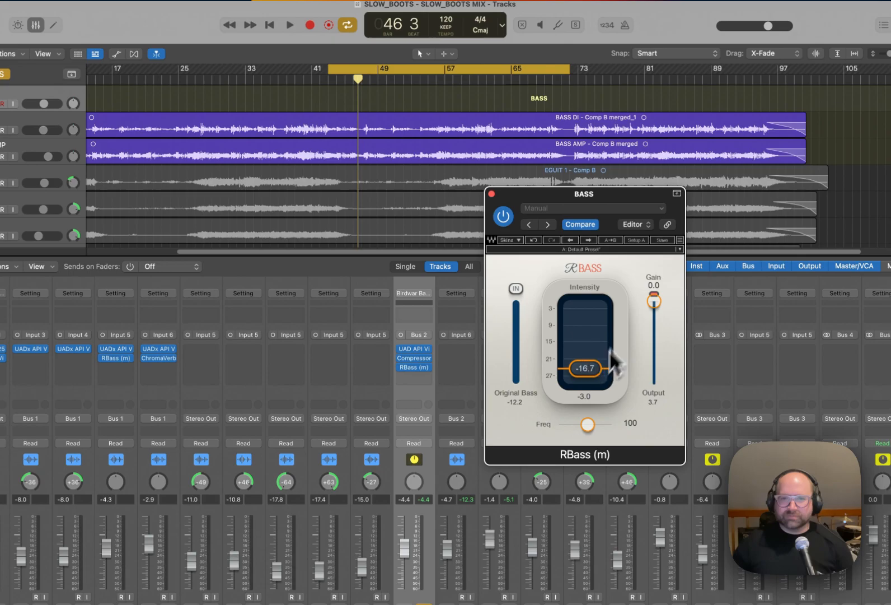
click(492, 194)
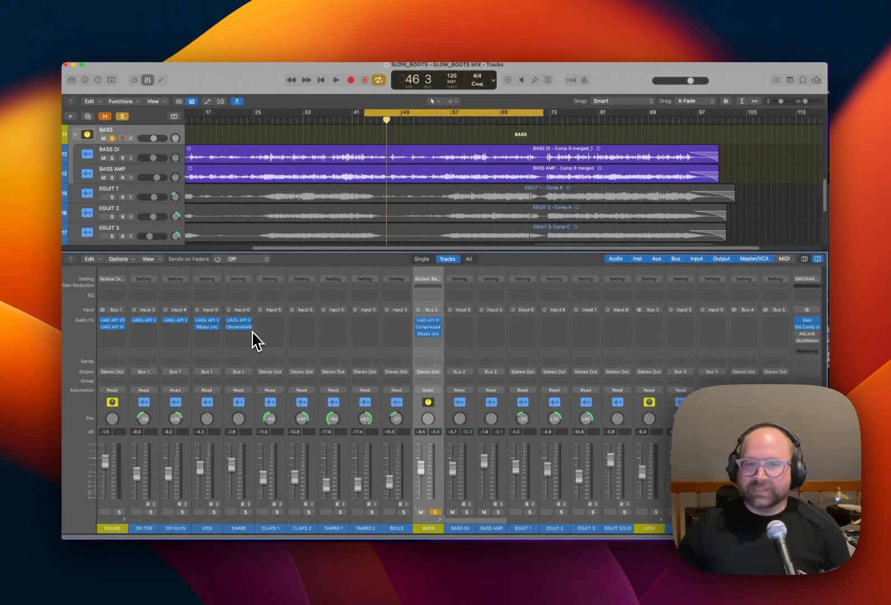
Solo DRUMS together with BASS and balance them during playback, setting BASS to -4.8 dB and DRUMS to -1.0 dB.
click(434, 512)
click(118, 512)
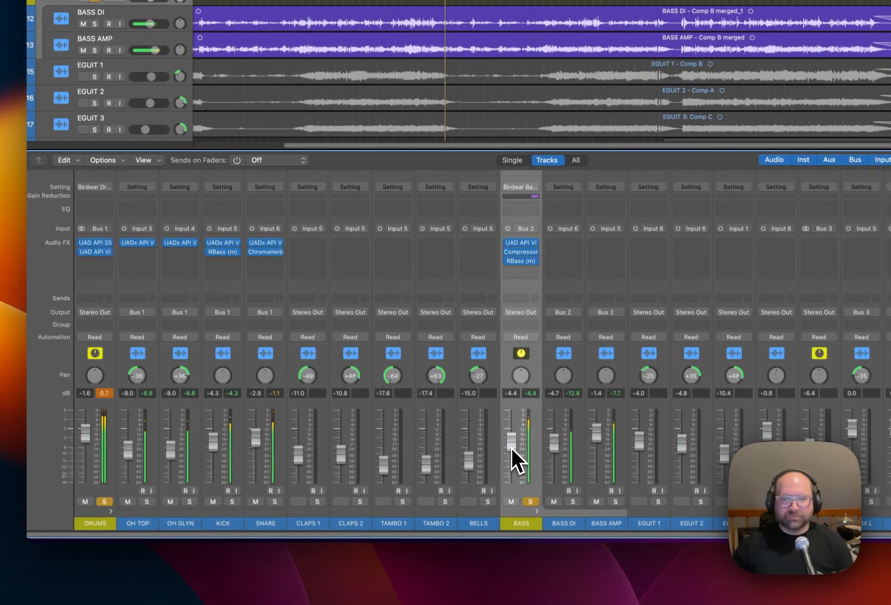
drag(511, 448, 508, 452)
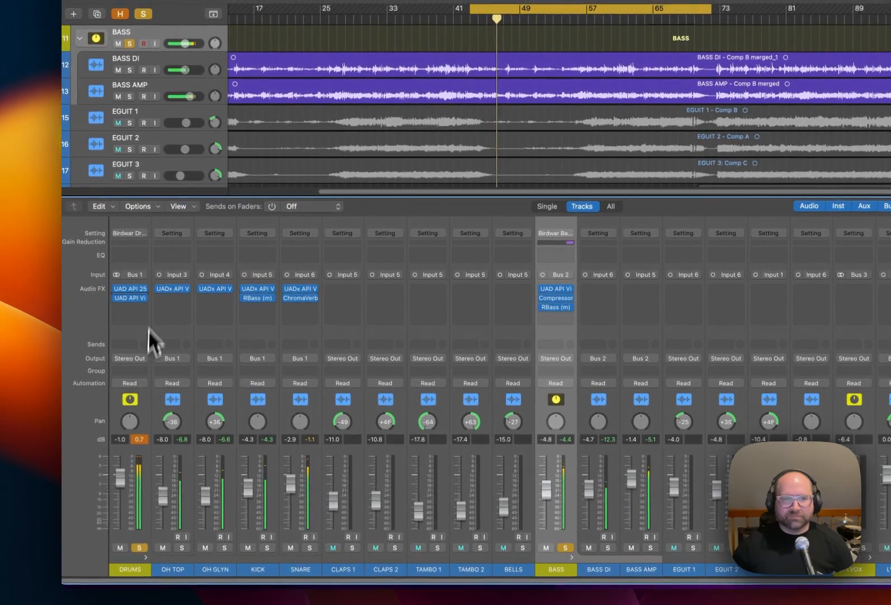
Open the API 2500 and Vision Channel Strip on DRUMS, adjust the 225L compressor threshold, and close both plug-in windows.
click(126, 289)
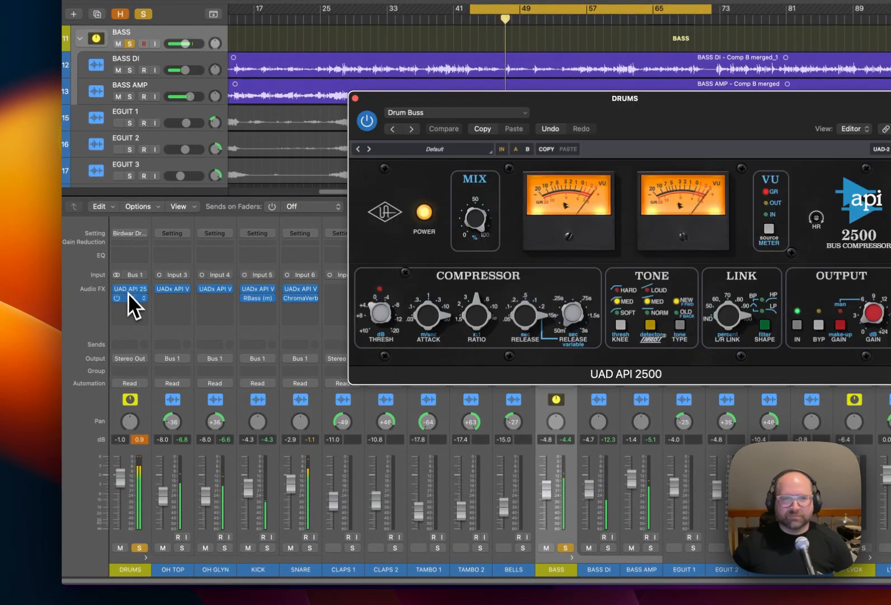
click(132, 300)
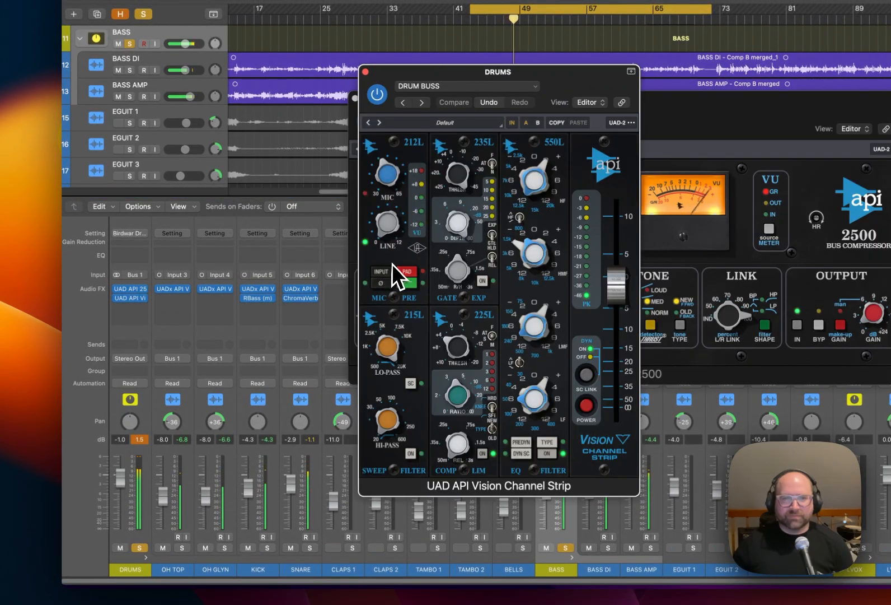
drag(454, 348, 459, 367)
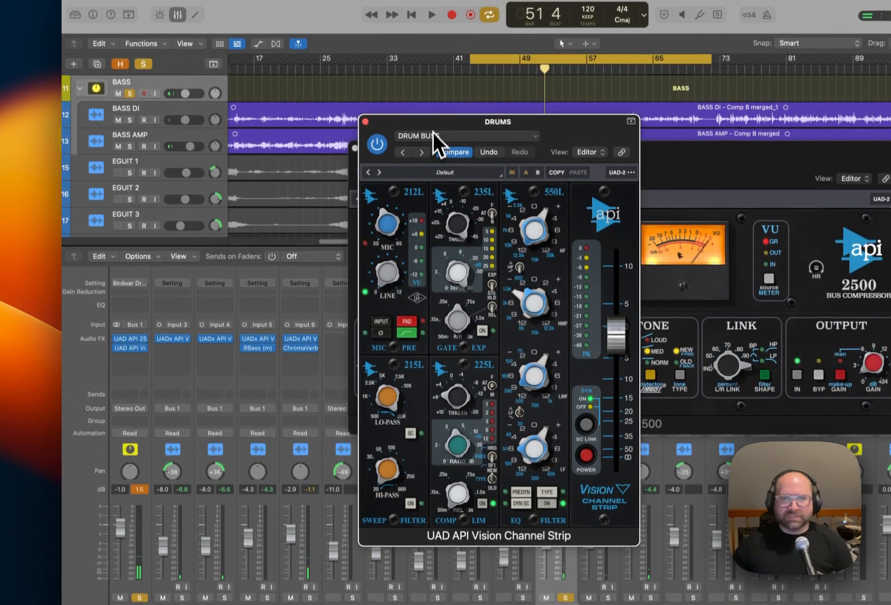
drag(433, 73, 413, 77)
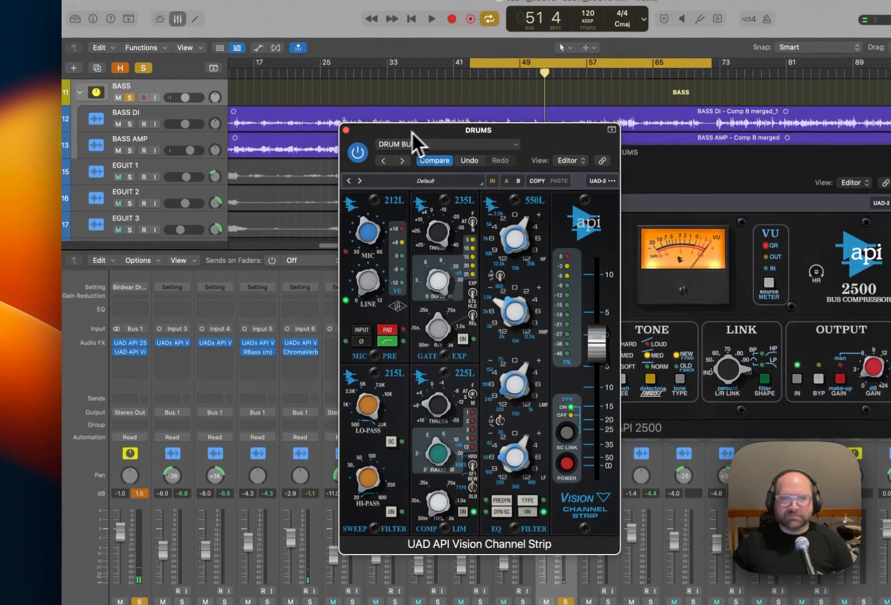
click(346, 130)
click(355, 153)
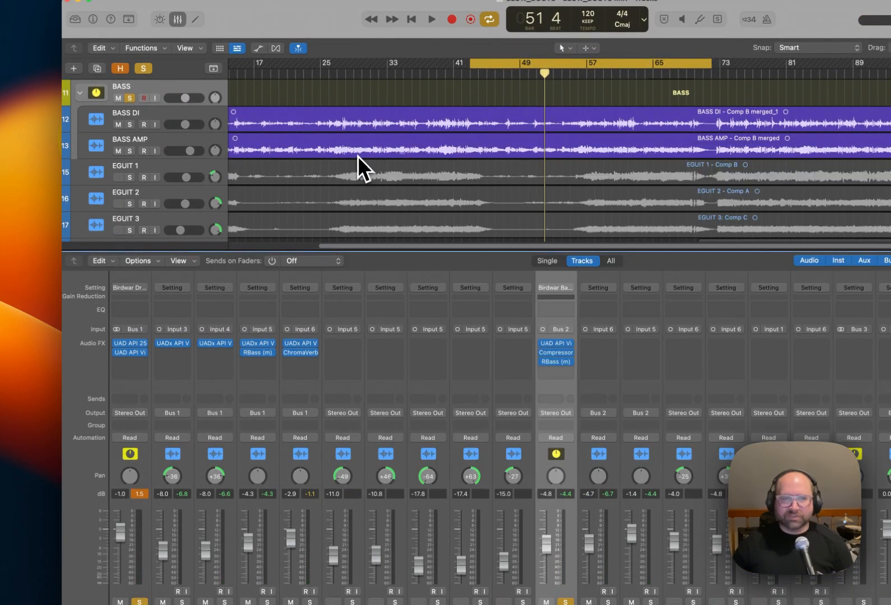
Rebalance the drums during playback, setting the DRUMS fader to -1.7 dB, KICK to -3.3 dB and SNARE to -1.6 dB.
key(space)
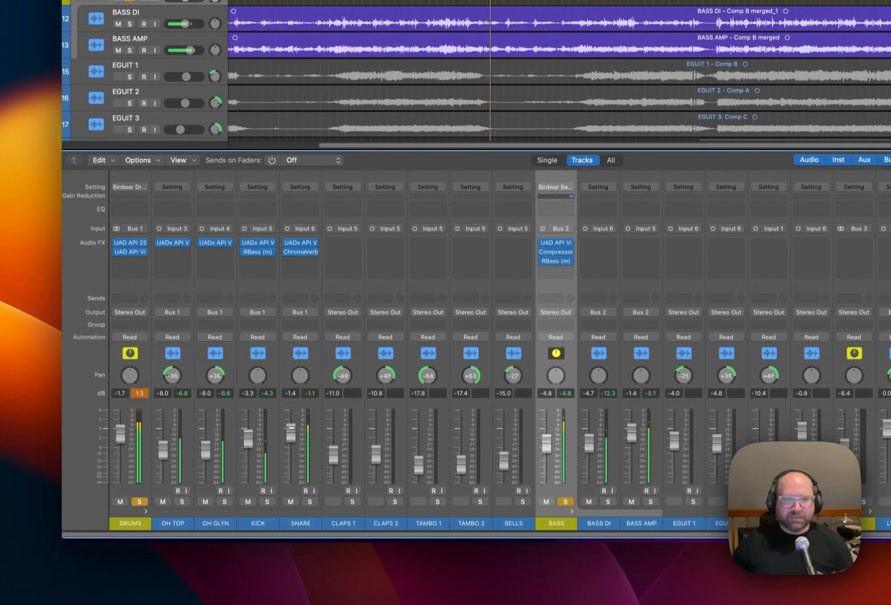
drag(292, 432, 292, 432)
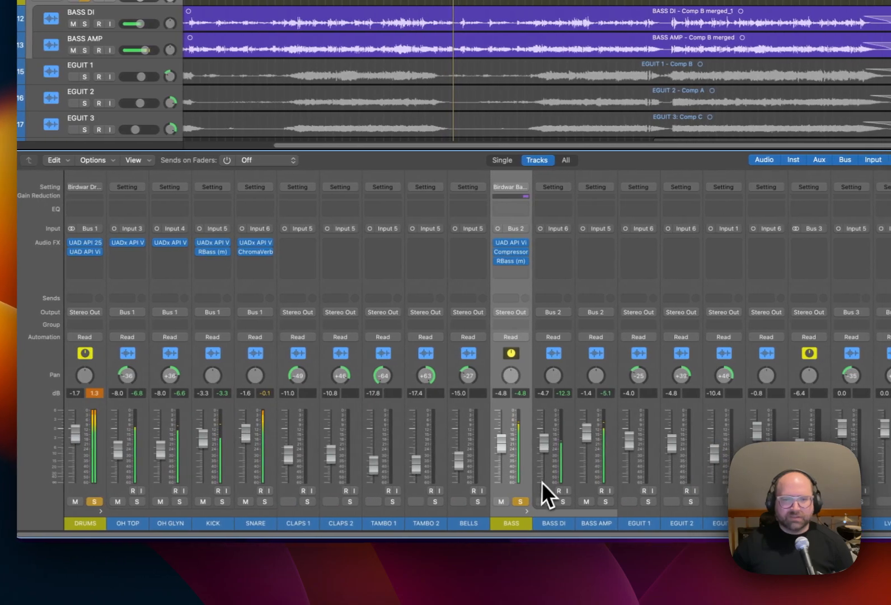
Take BASS and DRUMS out of solo and hide the mixer to show the full track arrangement.
click(520, 503)
click(91, 502)
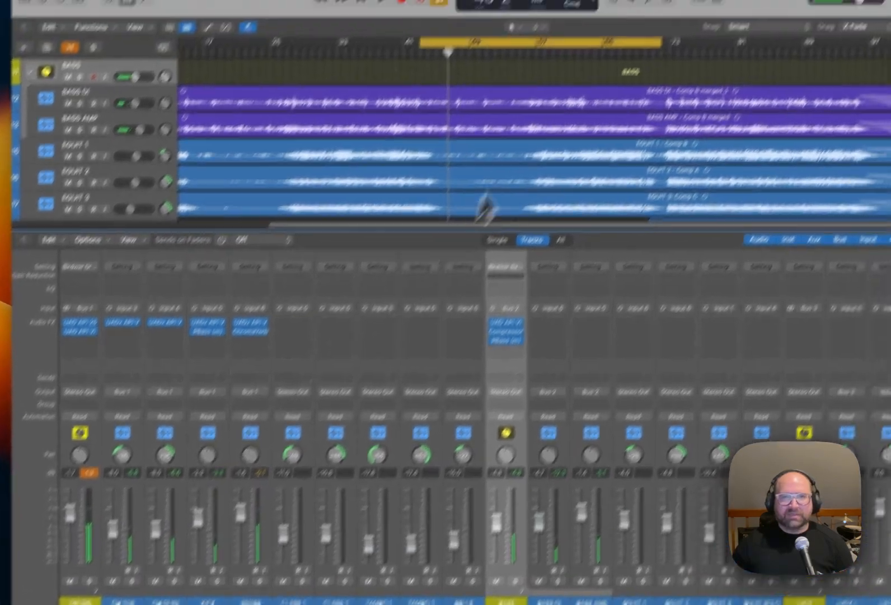
key(x)
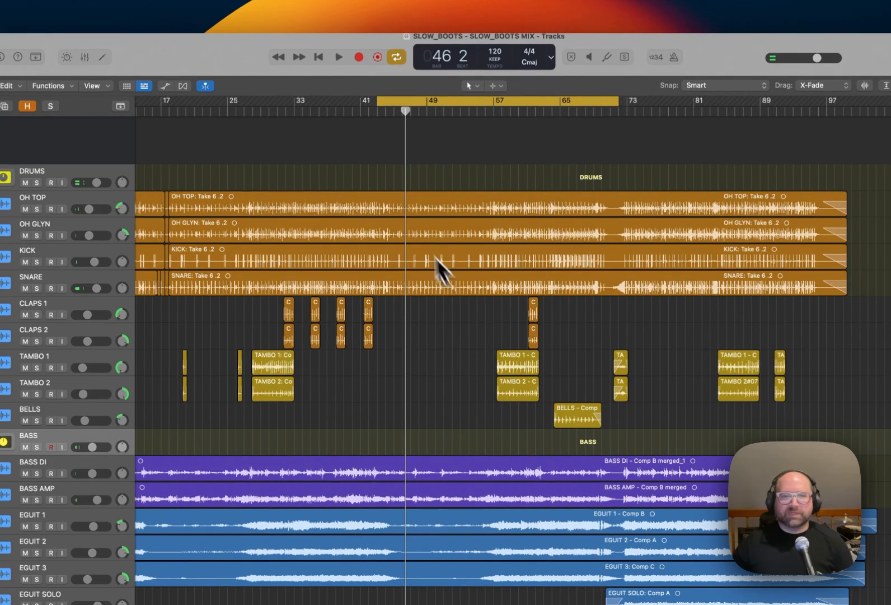
Move and shorten the cycle region to about bars 30 to 37, and show the mixer.
drag(469, 105, 370, 96)
scroll(490, 115, down, 2)
drag(508, 101, 328, 104)
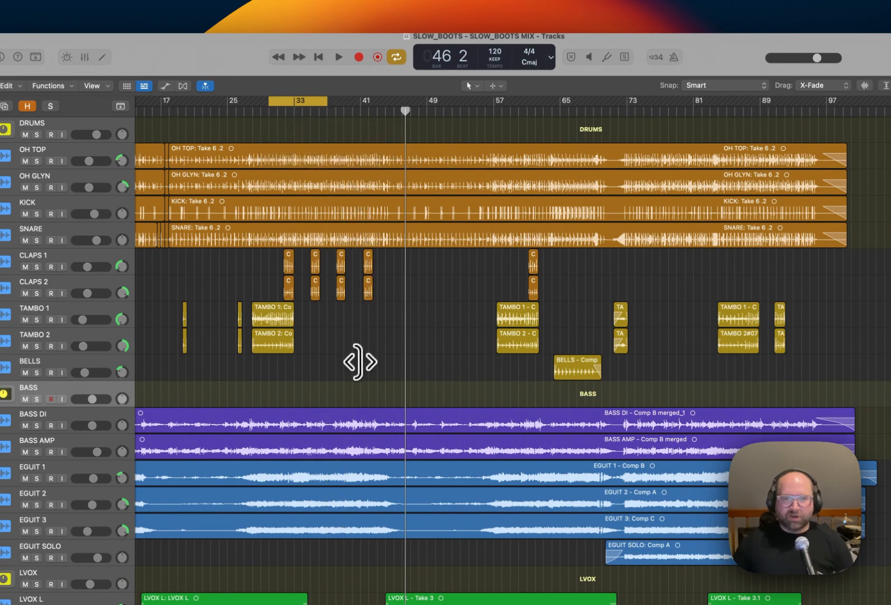
key(x)
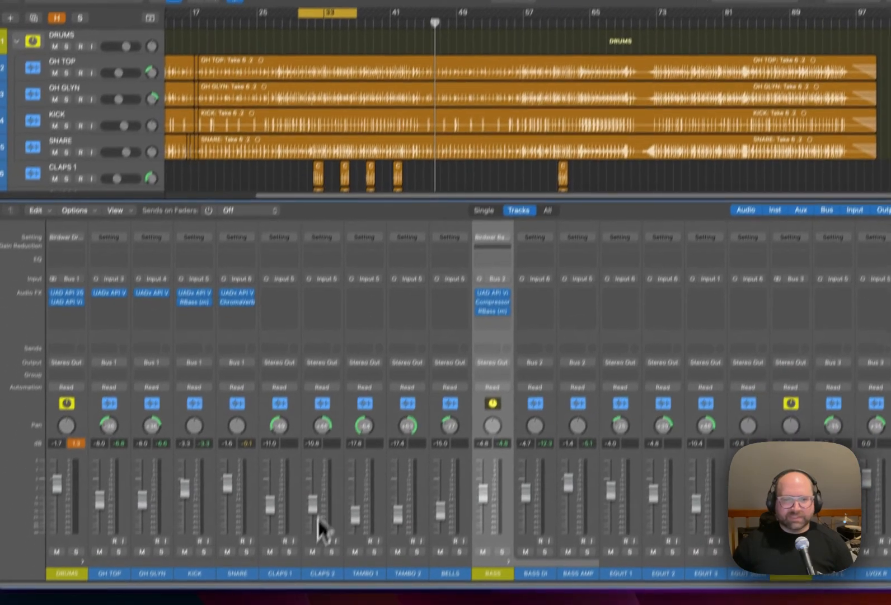
Solo CLAPS 1, CLAPS 2, TAMBO 1 and TAMBO 2 and audition them together, bringing their regions into closer view.
click(373, 554)
click(416, 555)
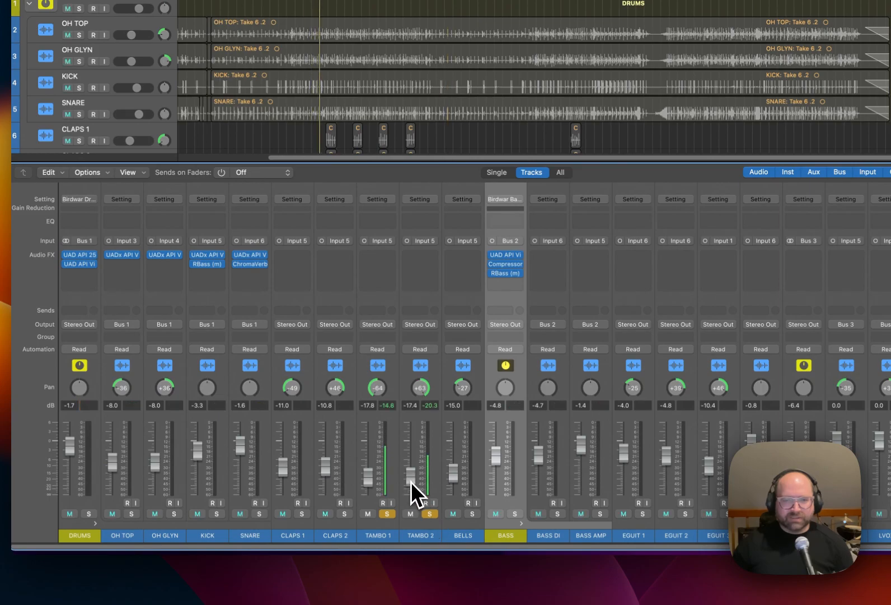
click(345, 514)
click(300, 514)
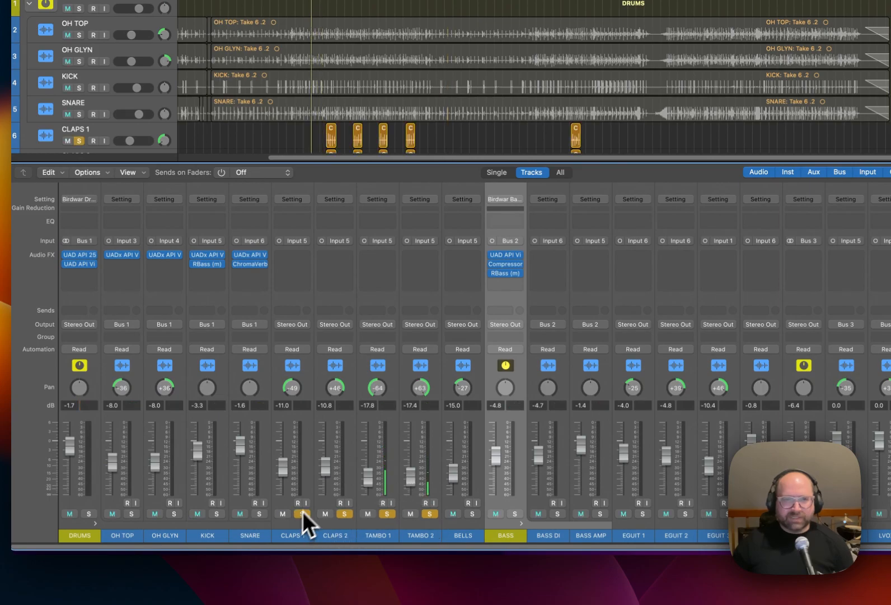
scroll(353, 218, down, 3)
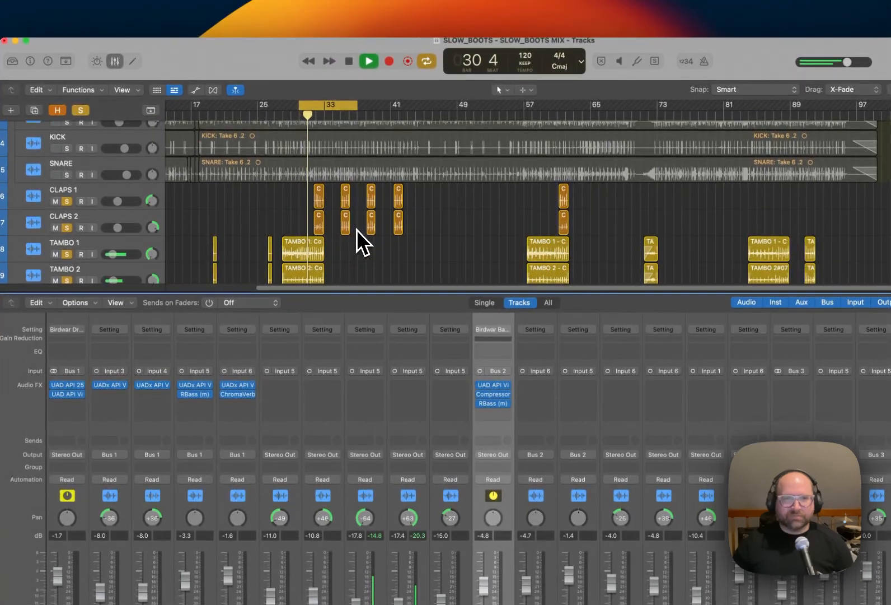
scroll(357, 229, up, 6)
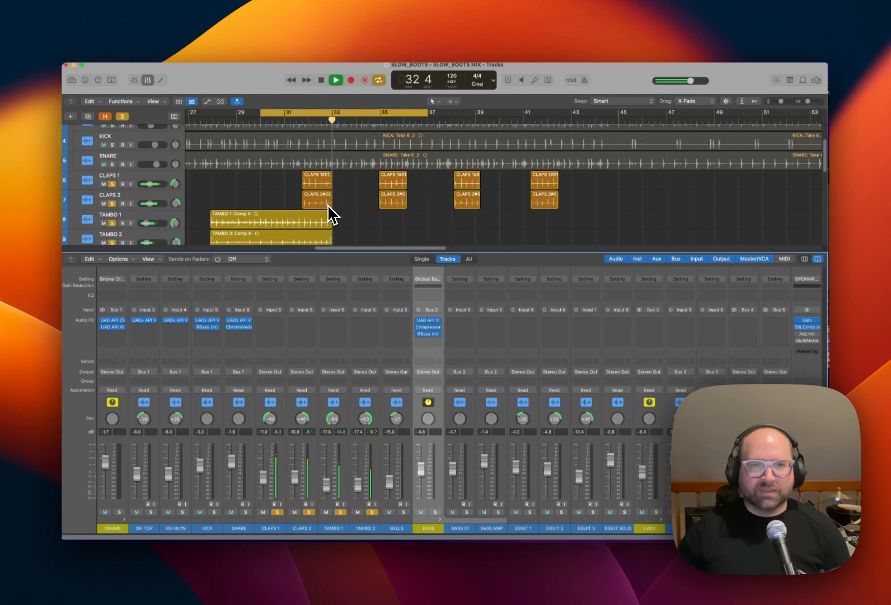
scroll(359, 230, down, 1)
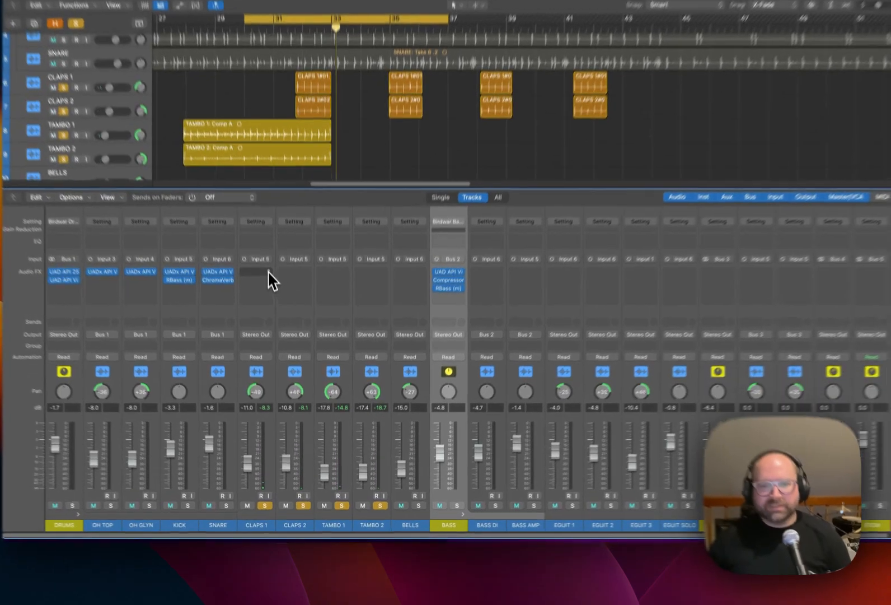
Insert a mono Soundtoys Decapitator on CLAPS 1, move its window off the regions, and set its Style to E.
click(274, 322)
mouse_move(299, 504)
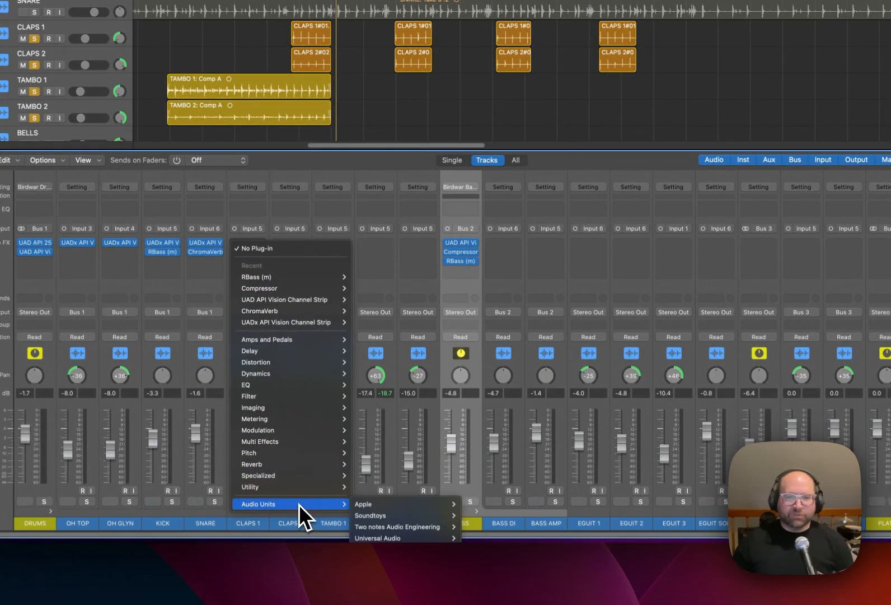
mouse_move(435, 516)
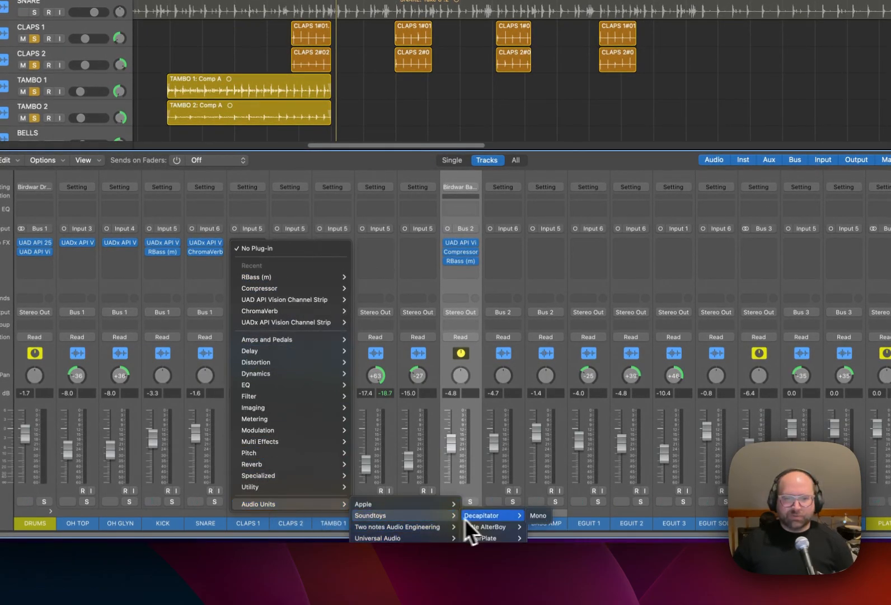
click(538, 515)
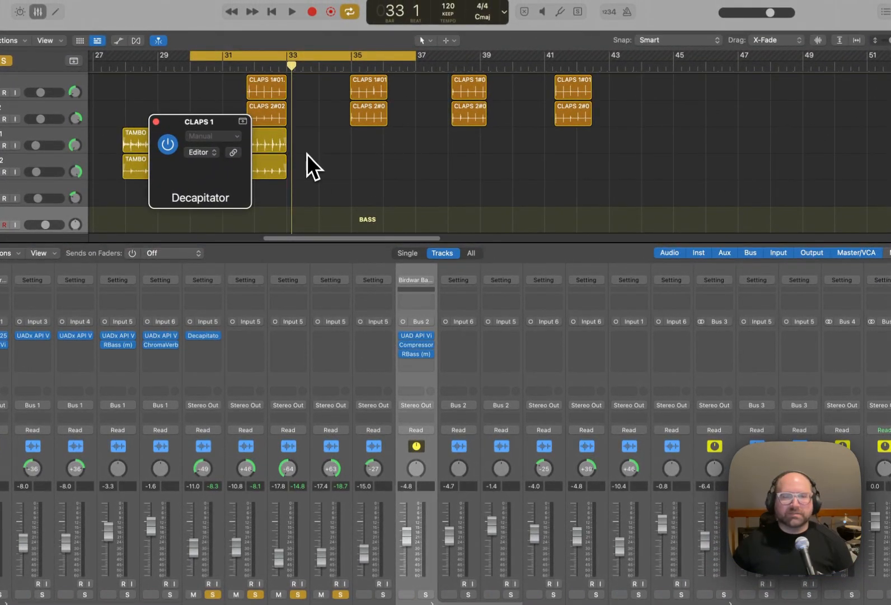
drag(338, 149, 551, 227)
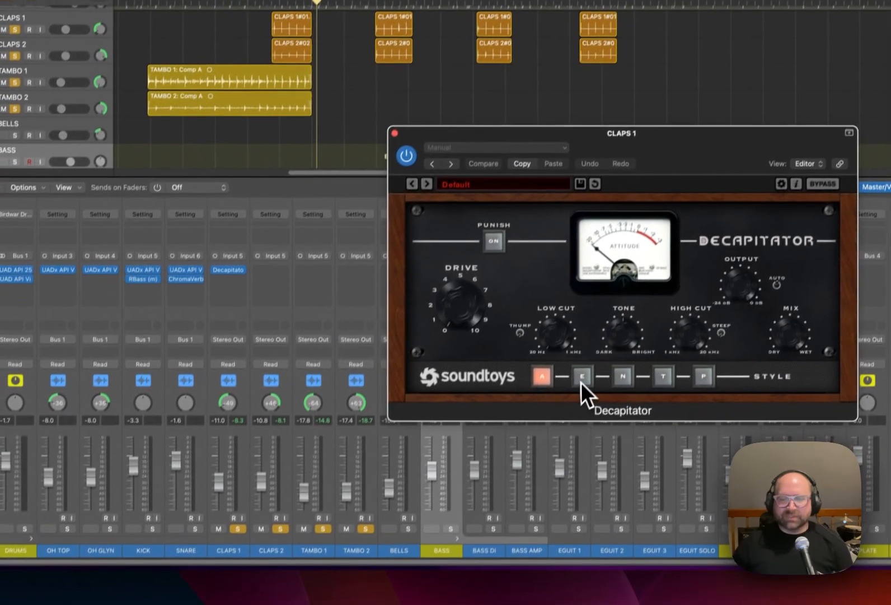
click(557, 442)
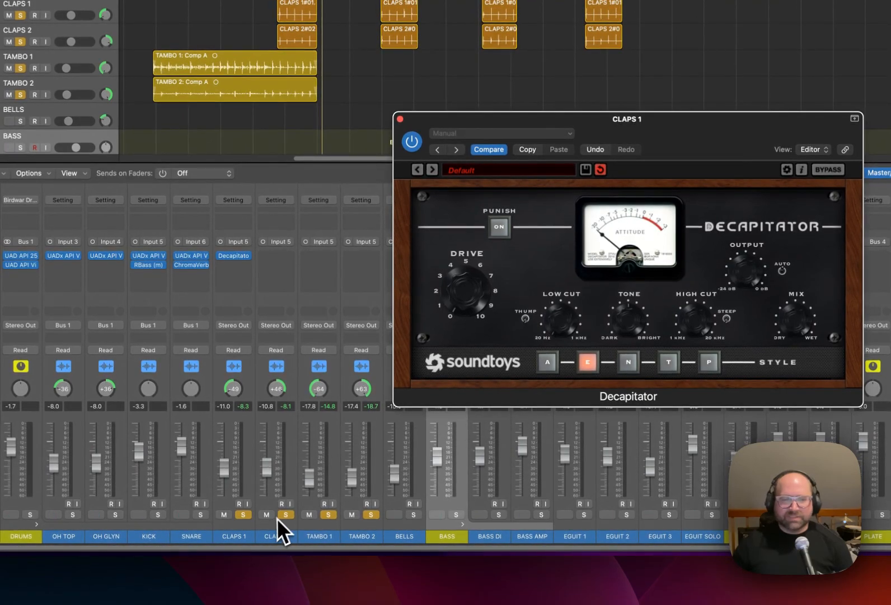
Leave only CLAPS 1 in solo, center its pan, and reposition the Decapitator window.
alt+click(287, 515)
click(243, 514)
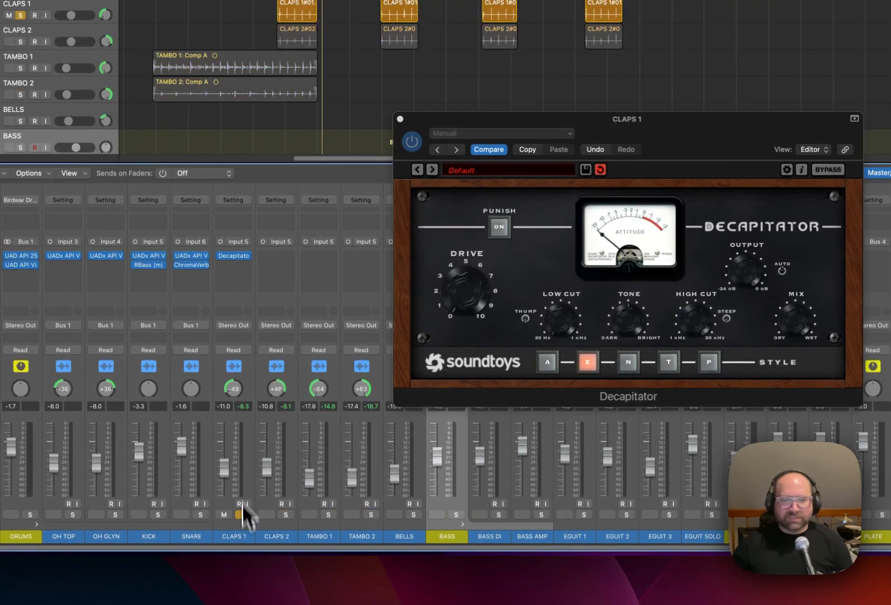
alt+click(238, 388)
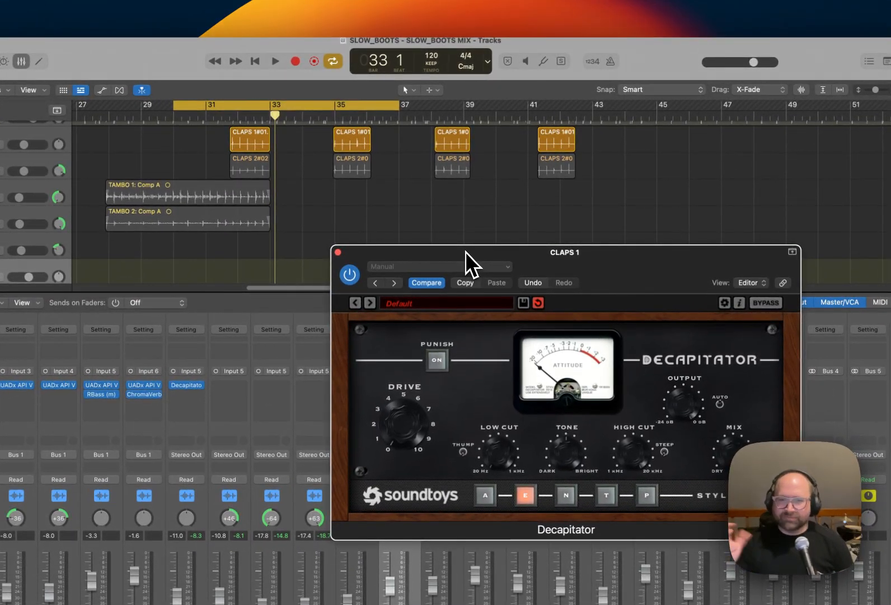
drag(465, 252, 454, 248)
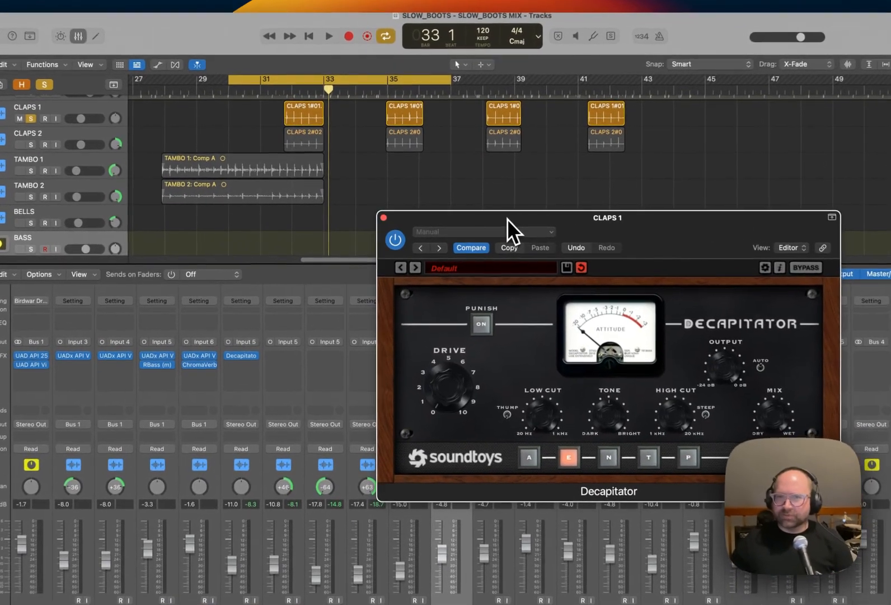
drag(469, 219, 465, 206)
Start the cycle region at the first CLAPS 1 region, end it just past bar 37, and loop the solo claps.
key(space)
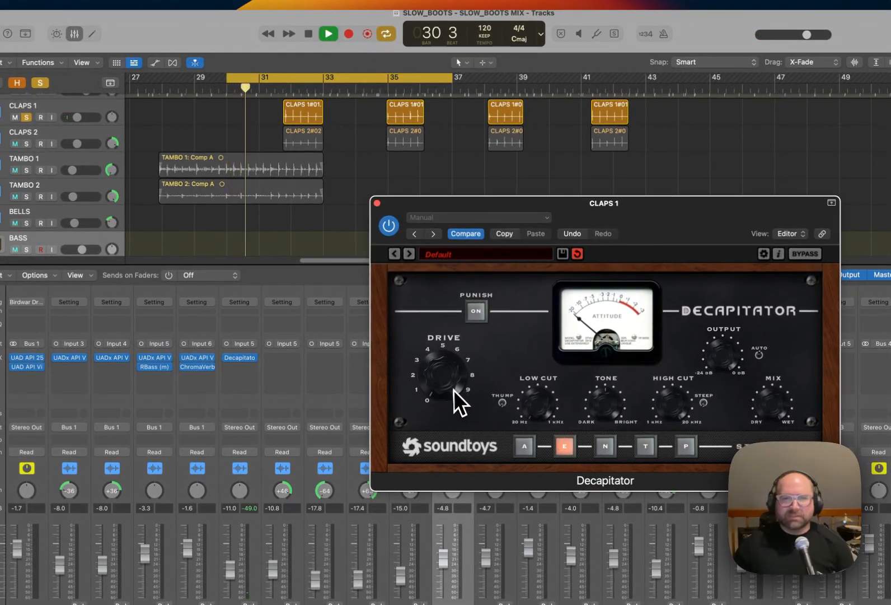
key(space)
drag(237, 80, 295, 94)
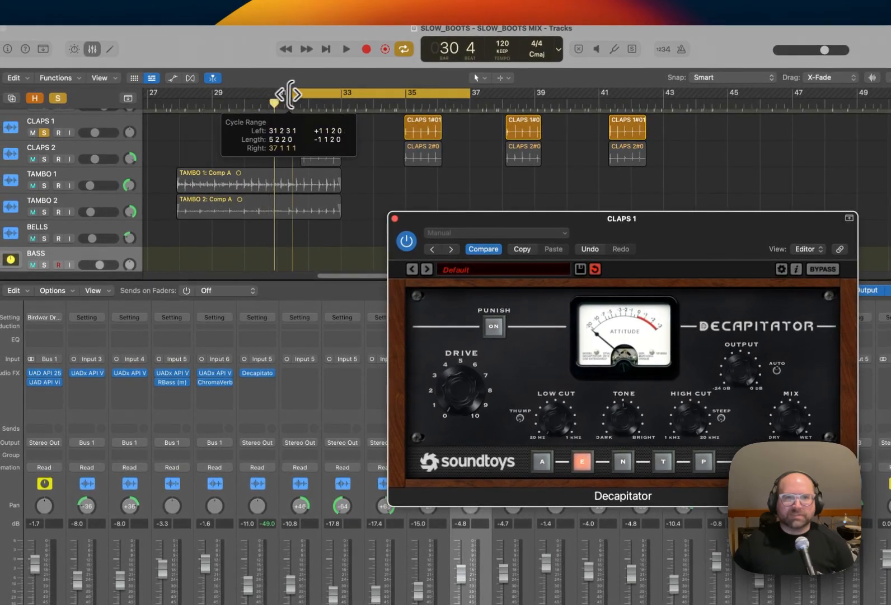
key(space)
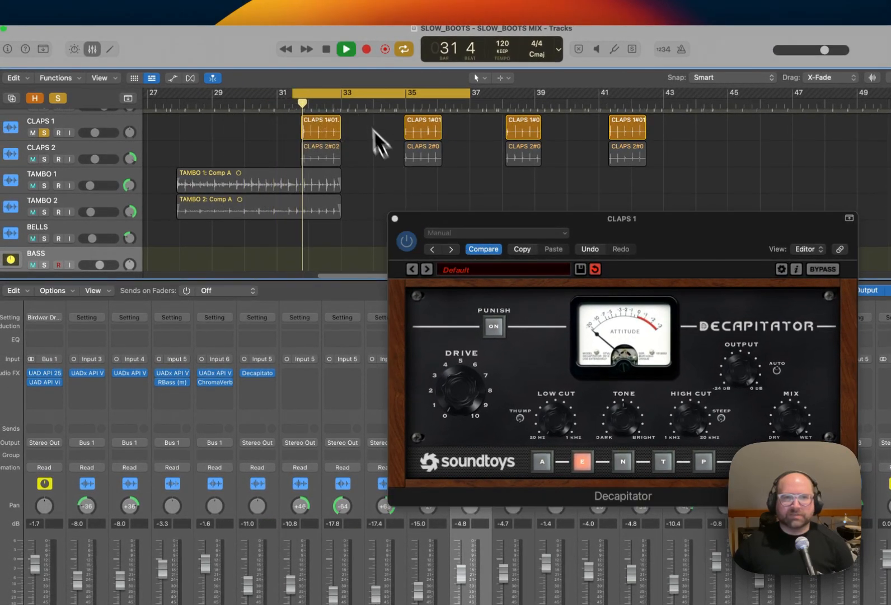
drag(358, 93, 368, 93)
key(space)
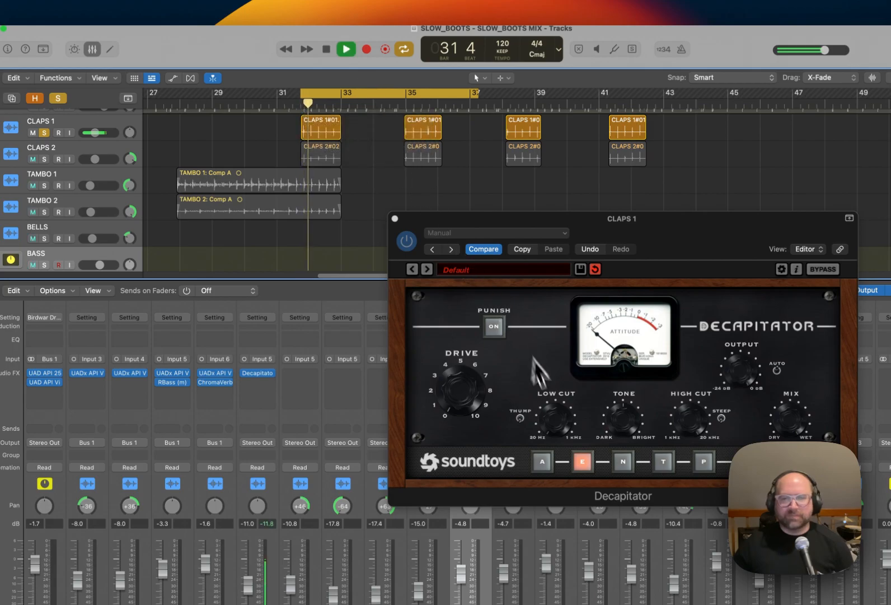
Adjust the Drive of the Decapitator on CLAPS 1 while the claps play.
click(480, 402)
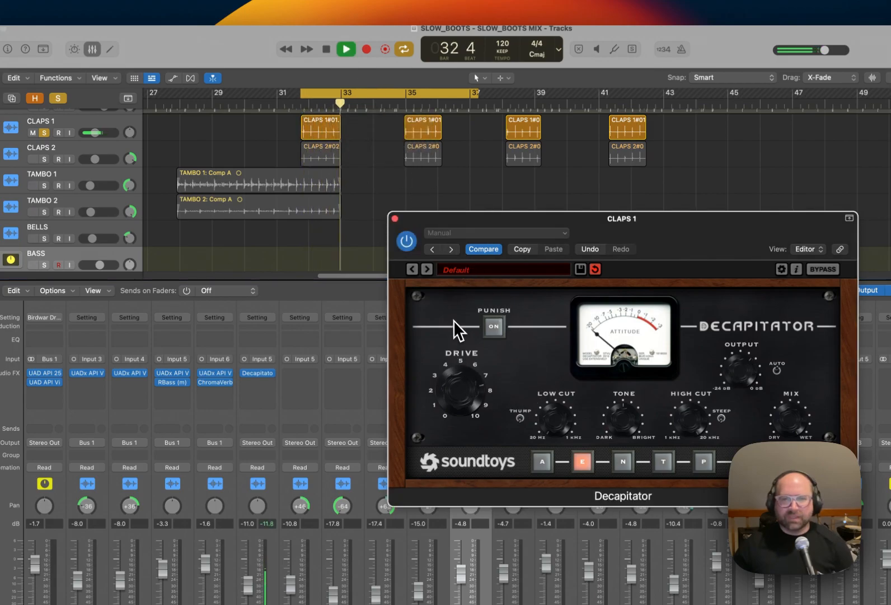
key(space)
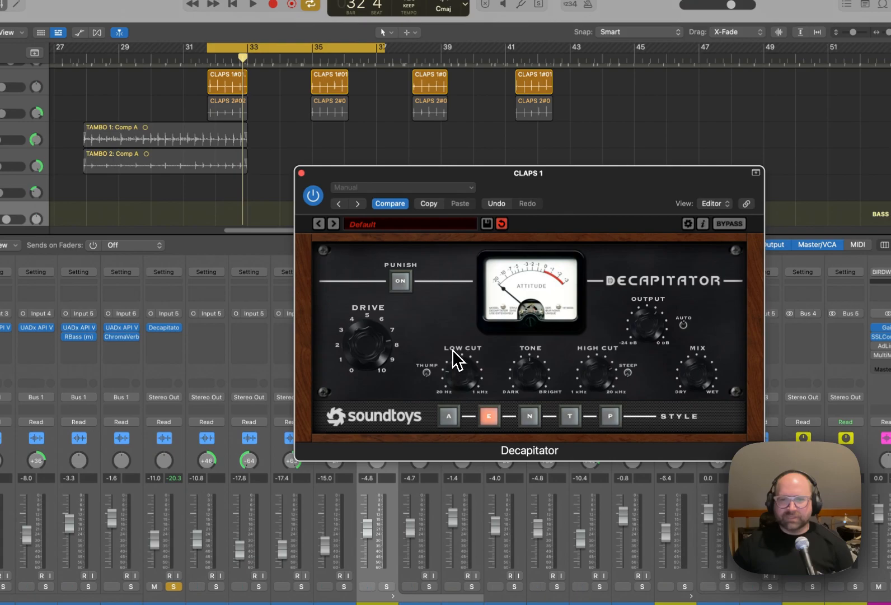
key(space)
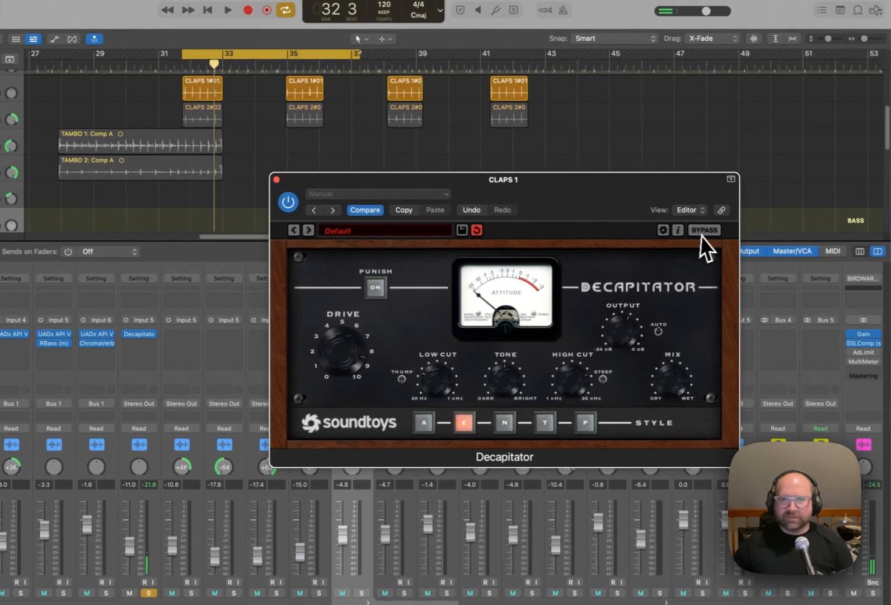
Compare CLAPS 1 with the Decapitator bypassed and active during playback.
click(701, 235)
key(space)
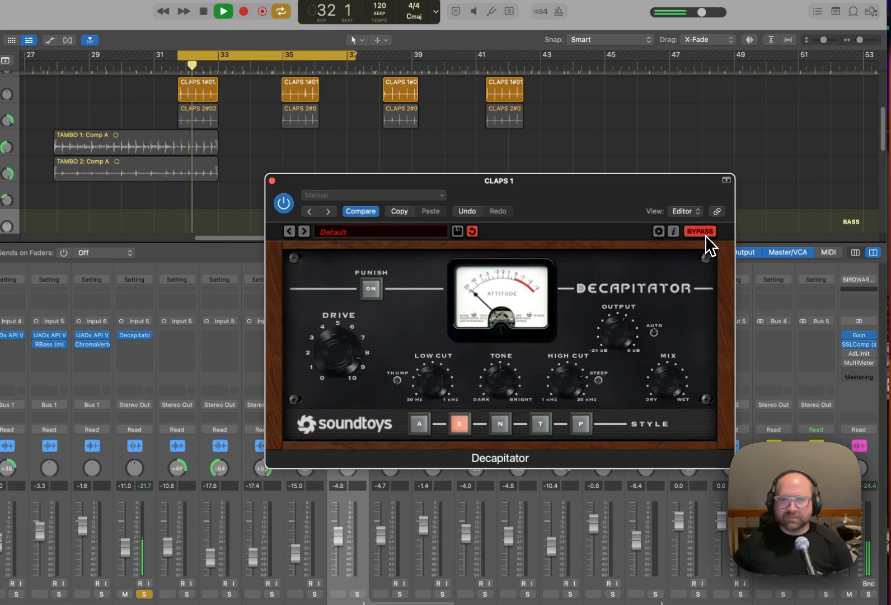
key(space)
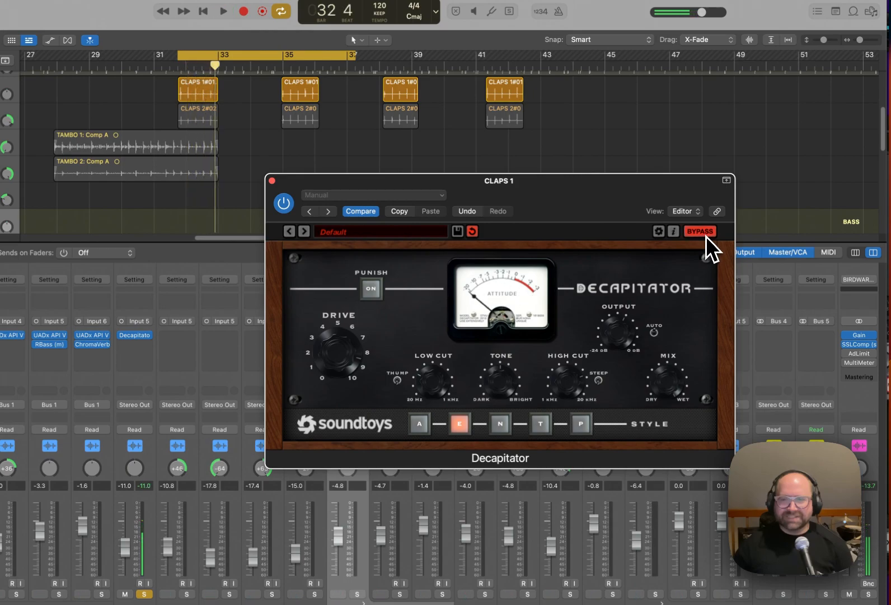
key(space)
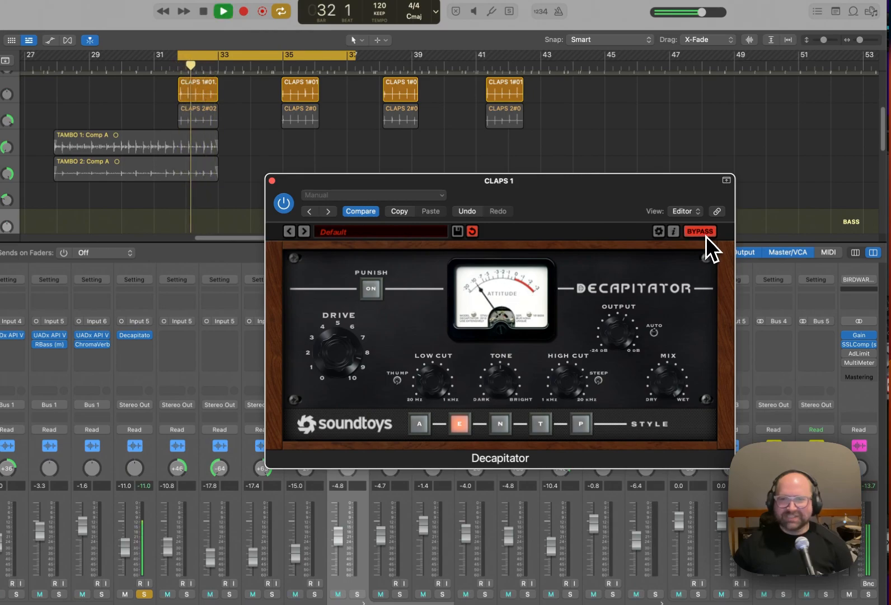
key(space)
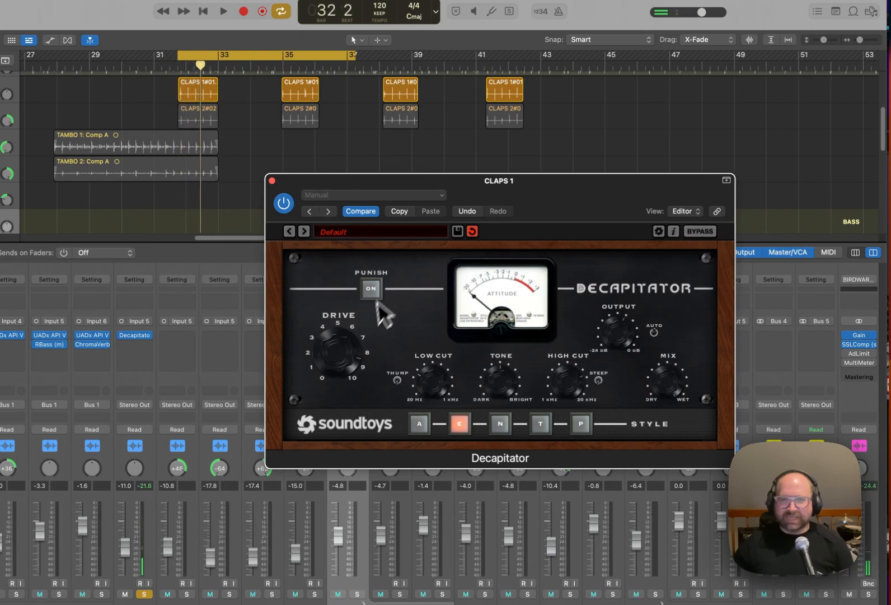
key(space)
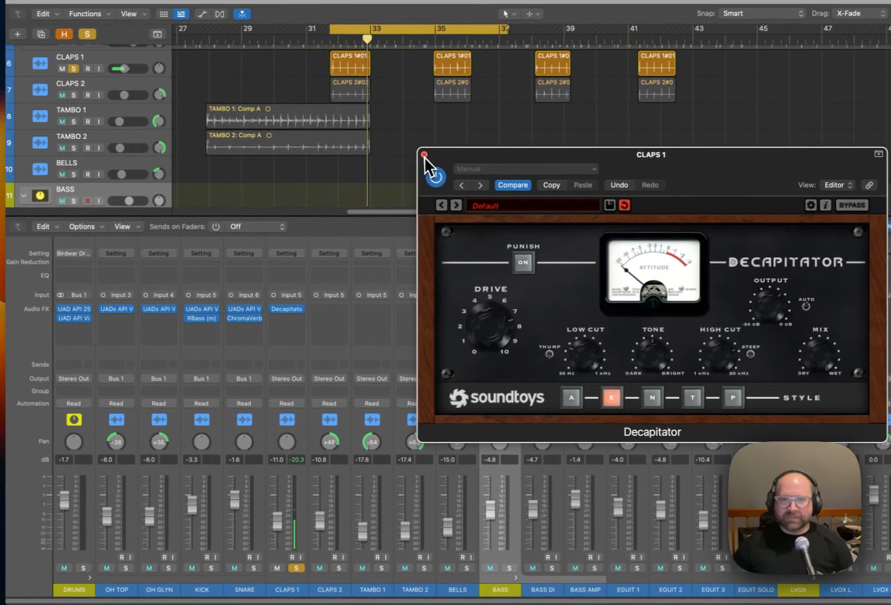
Close the CLAPS 1 Decapitator window and copy the plug-in with its settings to CLAPS 2.
click(272, 180)
drag(289, 309, 330, 309)
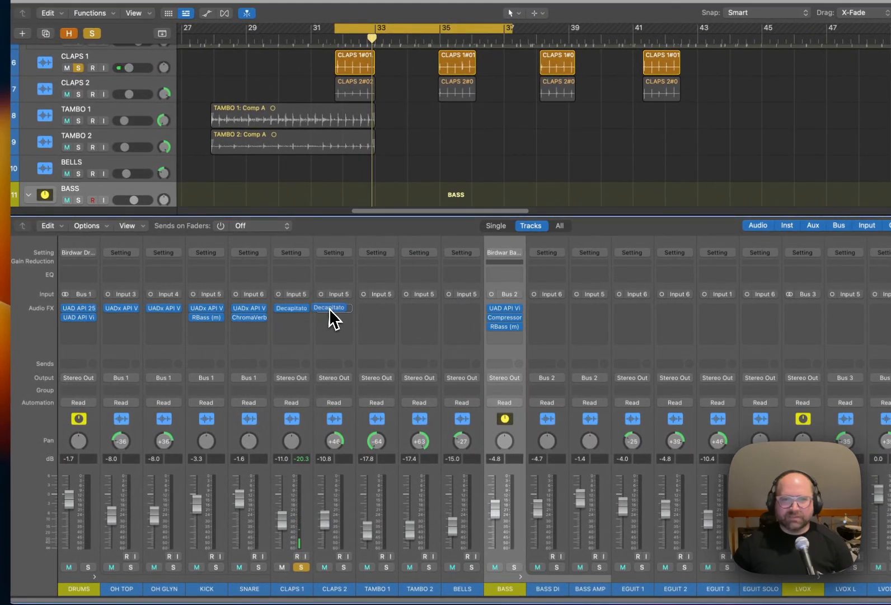
Solo CLAPS 2 alongside CLAPS 1, close its Decapitator window, and pan CLAPS 1 to -42 and CLAPS 2 to +45.
drag(293, 443, 295, 472)
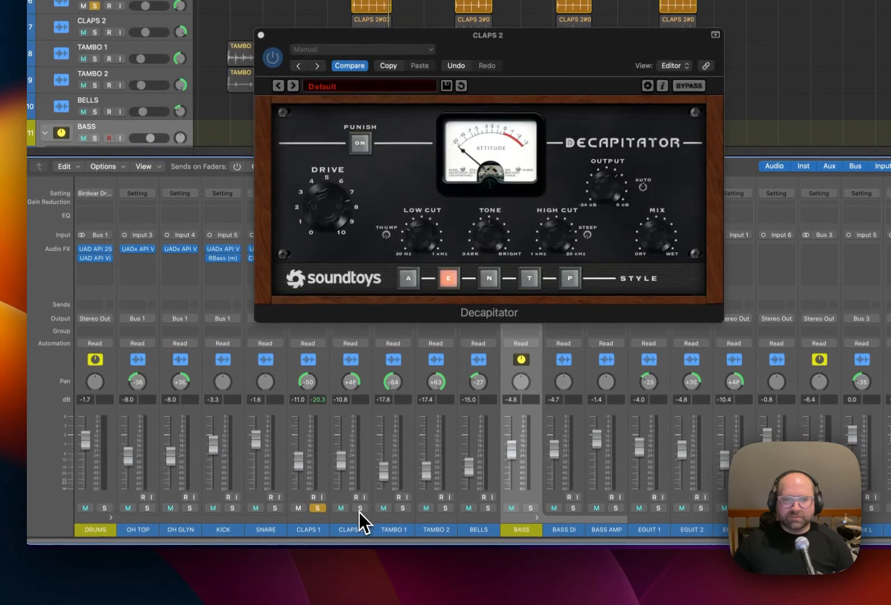
click(358, 513)
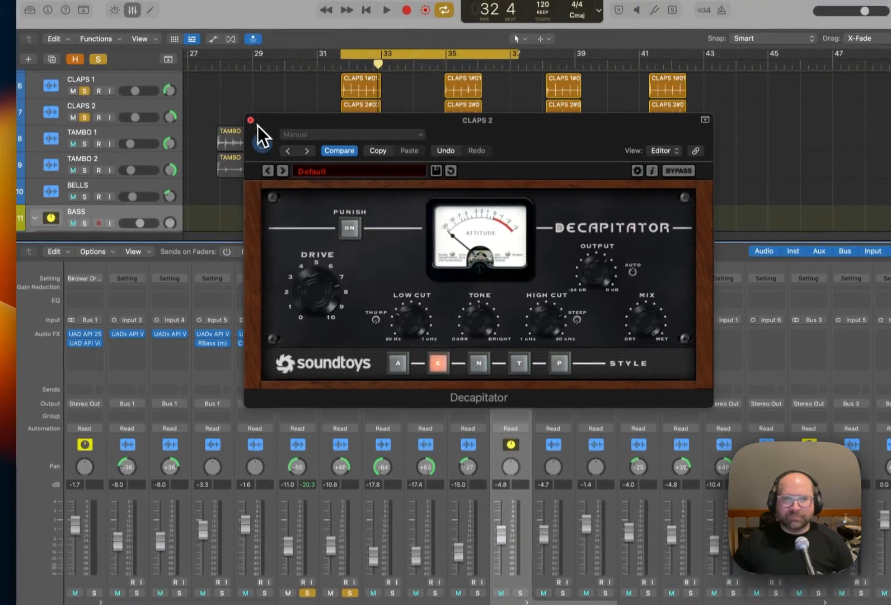
click(251, 121)
key(space)
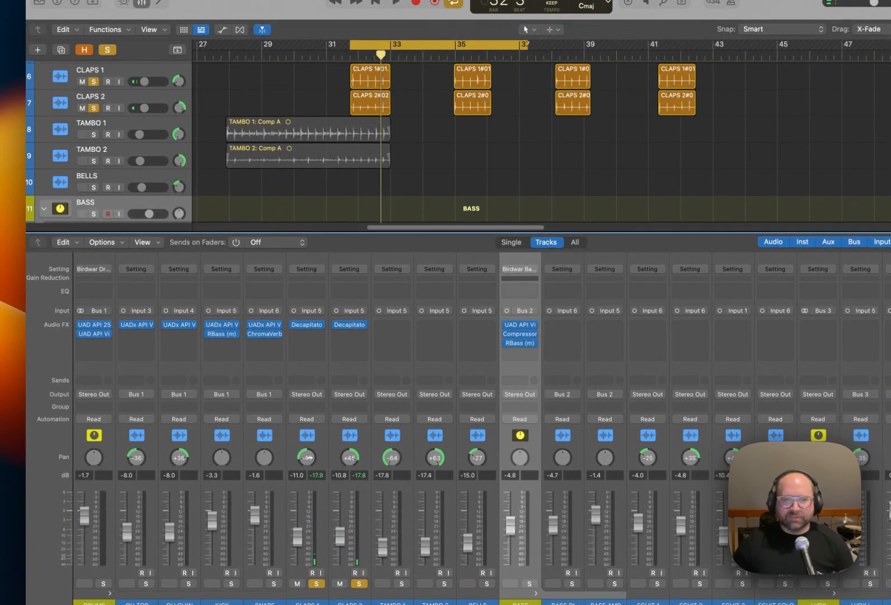
Copy the Decapitator from CLAPS 2 to TAMBO 1 and move its window clear of the tambourine regions.
click(364, 326)
click(371, 325)
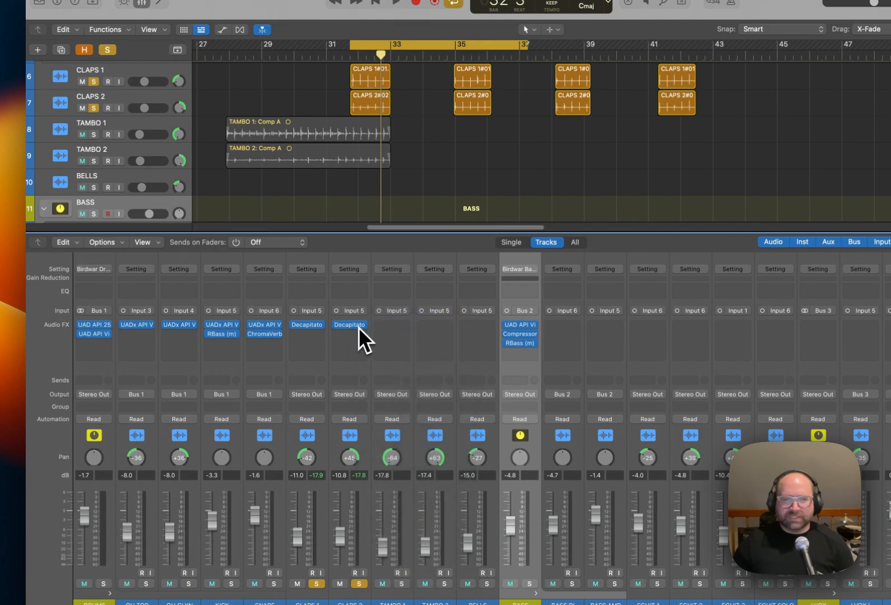
drag(350, 327, 399, 325)
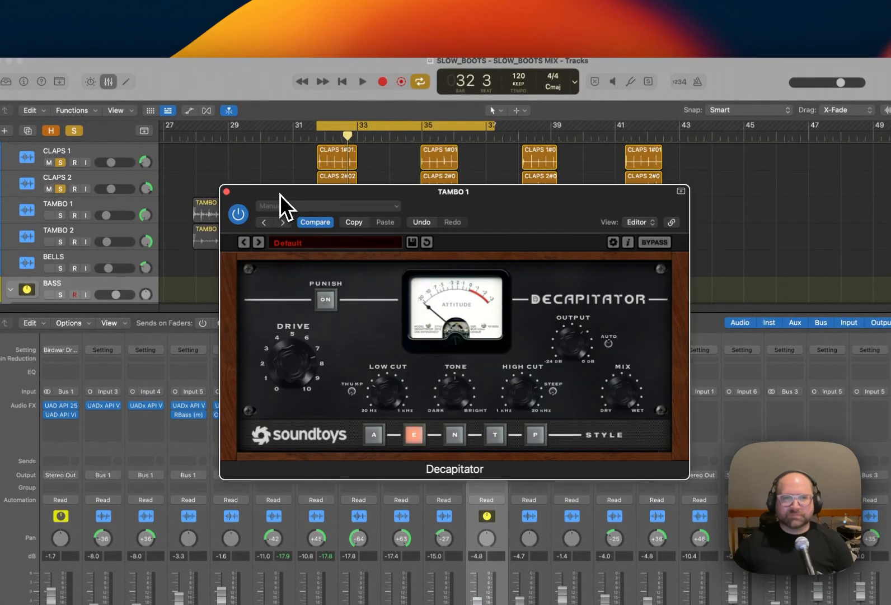
drag(288, 196, 496, 247)
Move the cycle region over the TAMBO 1 region from about bar 28, and solo only TAMBO 1.
drag(359, 125, 249, 126)
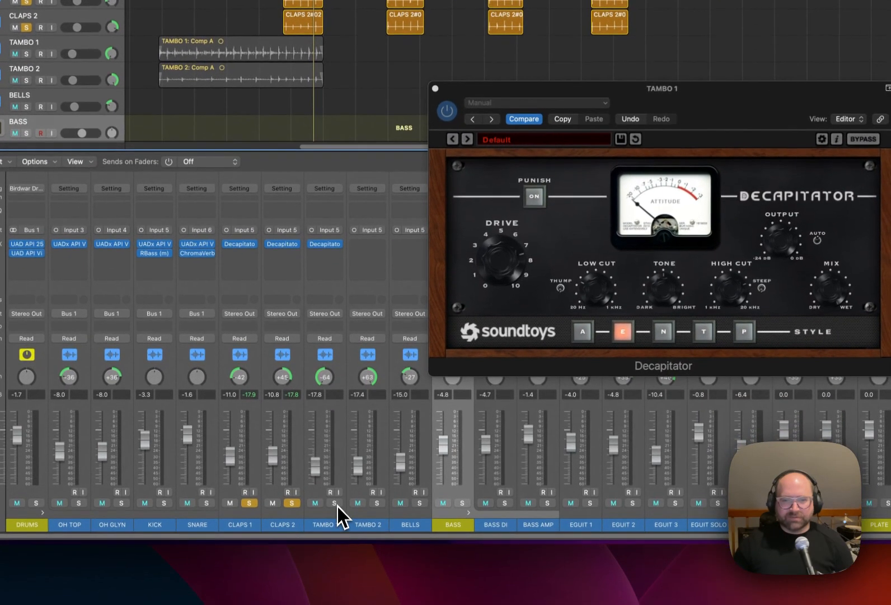
click(337, 516)
click(338, 516)
alt+click(337, 516)
alt+click(337, 516)
click(335, 503)
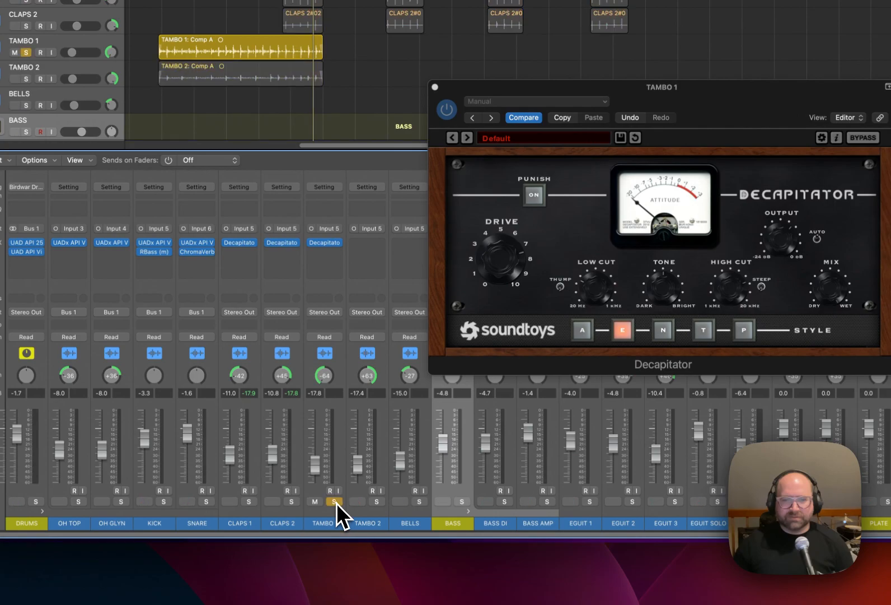
Center TAMBO 1's pan and adjust the Drive of its Decapitator during playback.
alt+click(332, 377)
drag(509, 272, 510, 306)
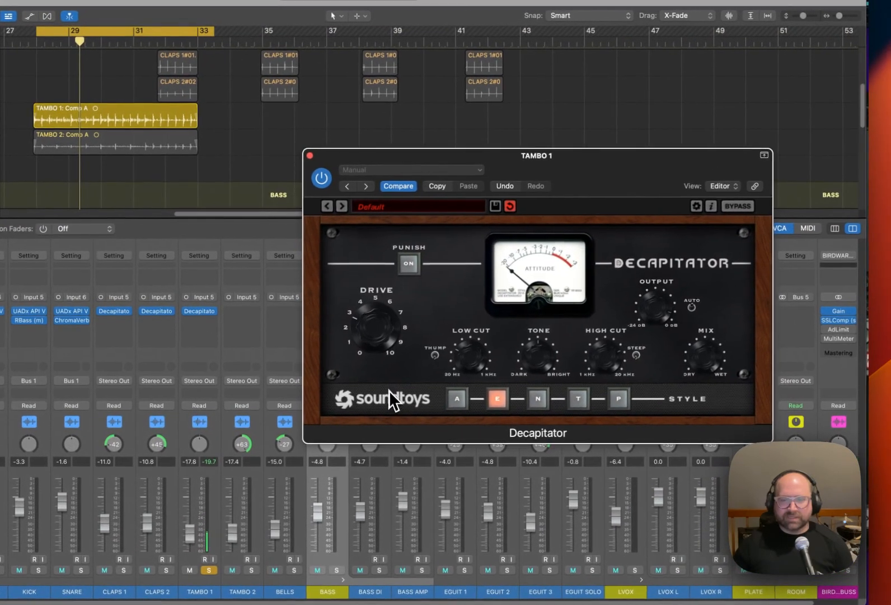
drag(382, 343, 381, 333)
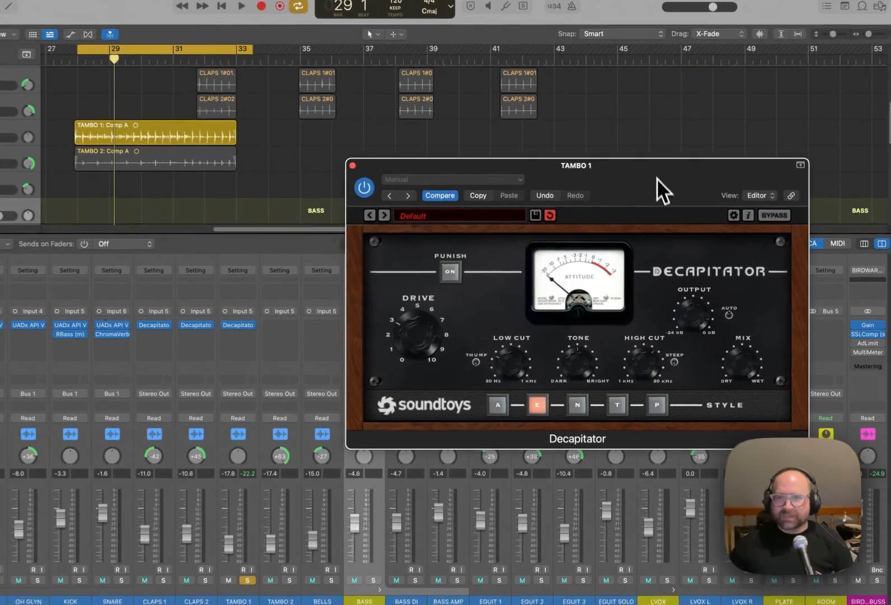
Copy the Decapitator from TAMBO 1 to TAMBO 2, pan TAMBO 1 to -64, solo both tambourine tracks, and close the plug-in window.
key(space)
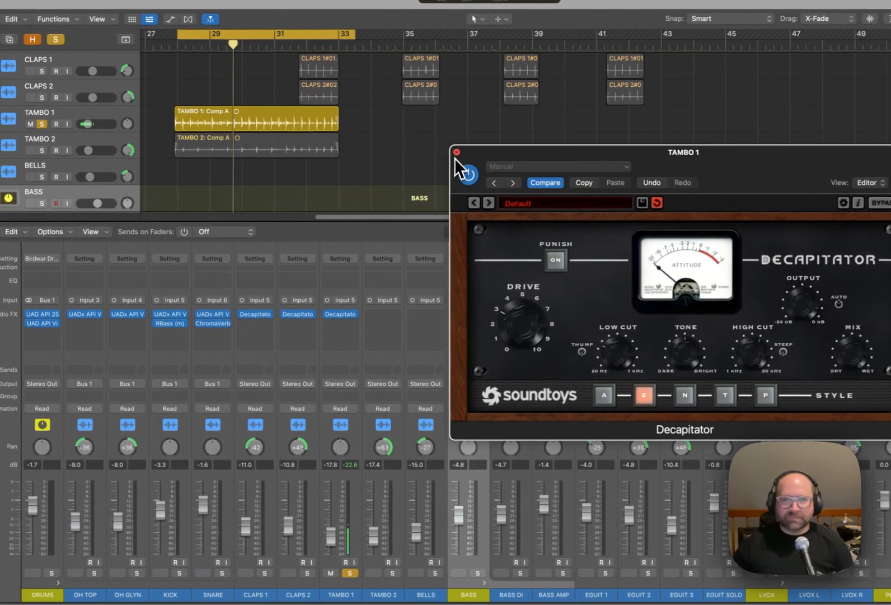
click(426, 155)
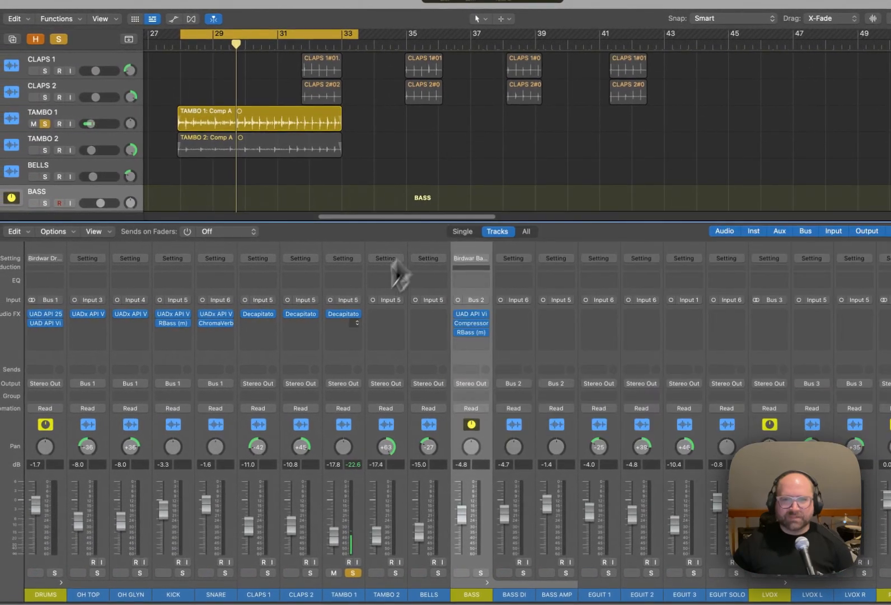
drag(310, 317, 386, 313)
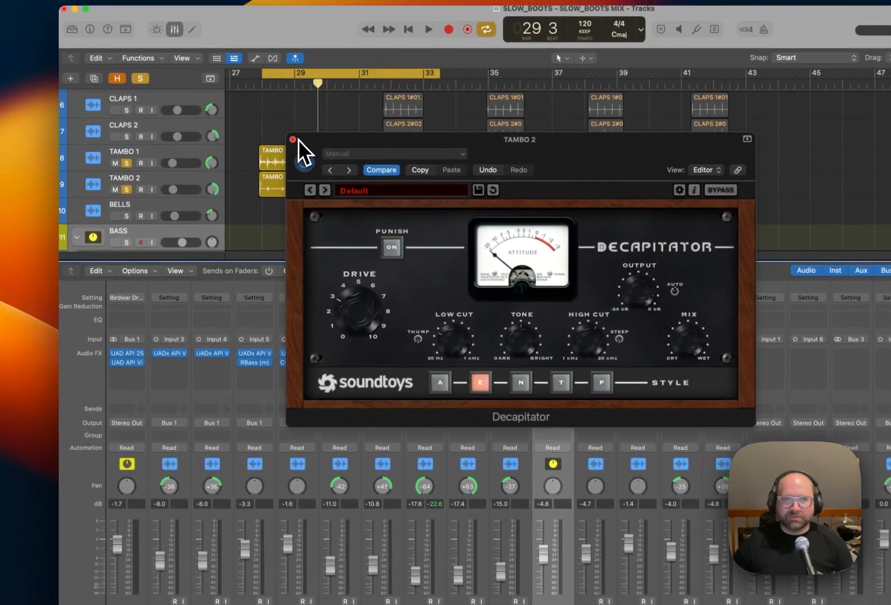
click(286, 124)
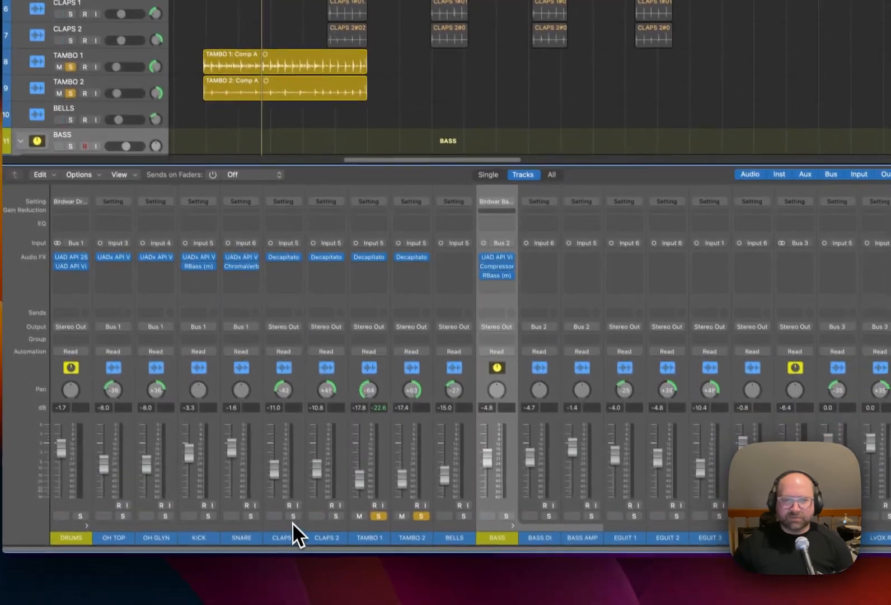
Solo CLAPS 1 and CLAPS 2 alongside the tambourines, and set the CLAPS 2 level to -11.4 dB during playback.
click(293, 516)
click(336, 515)
key(space)
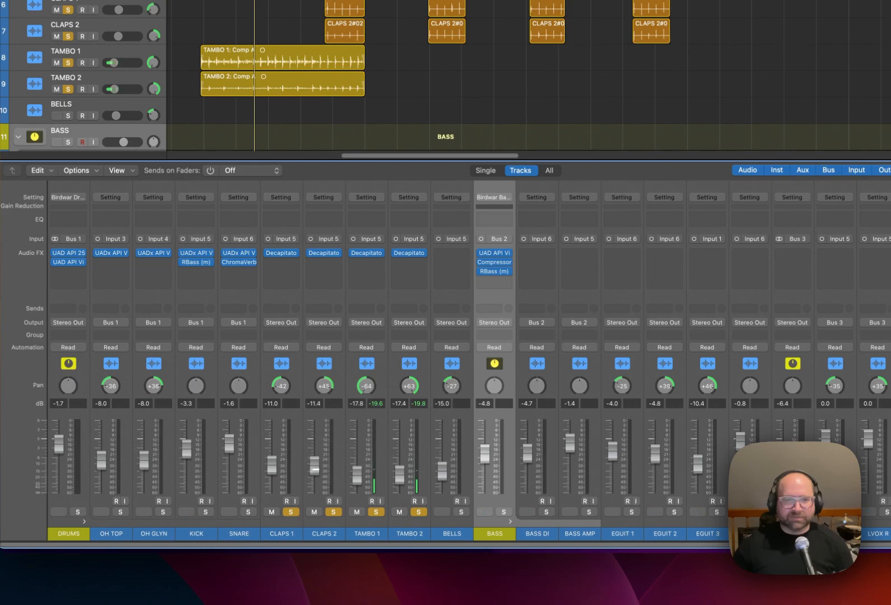
Solo only BELLS and play a cycle region set over the BELLS region from bar 64.
alt+click(460, 511)
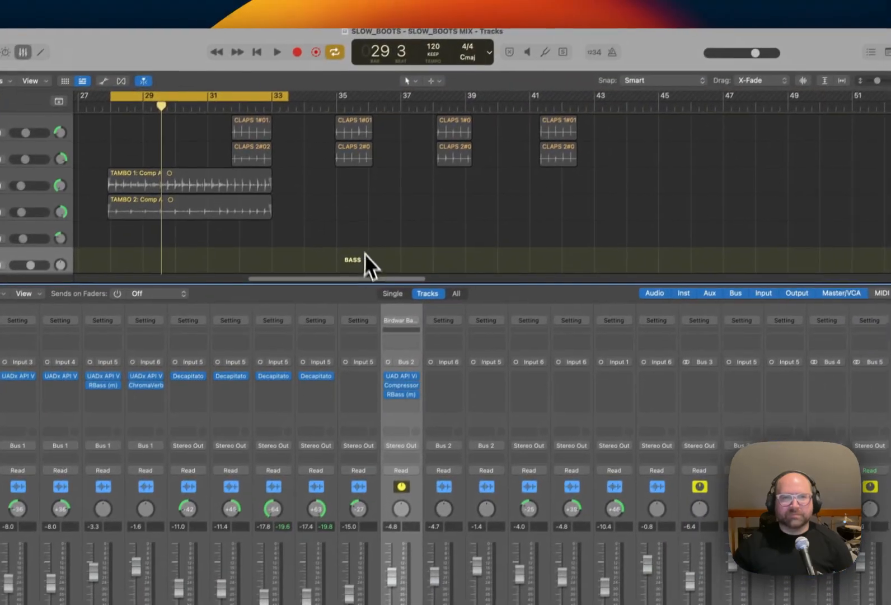
drag(456, 155, 571, 160)
drag(474, 289, 550, 294)
key(space)
key(space)
key(c)
scroll(390, 275, right, 10)
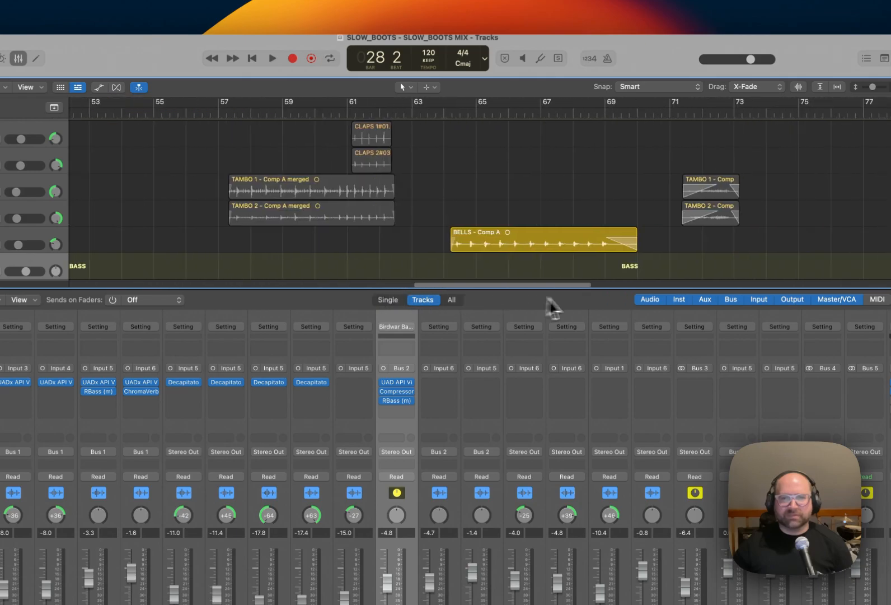
key(x)
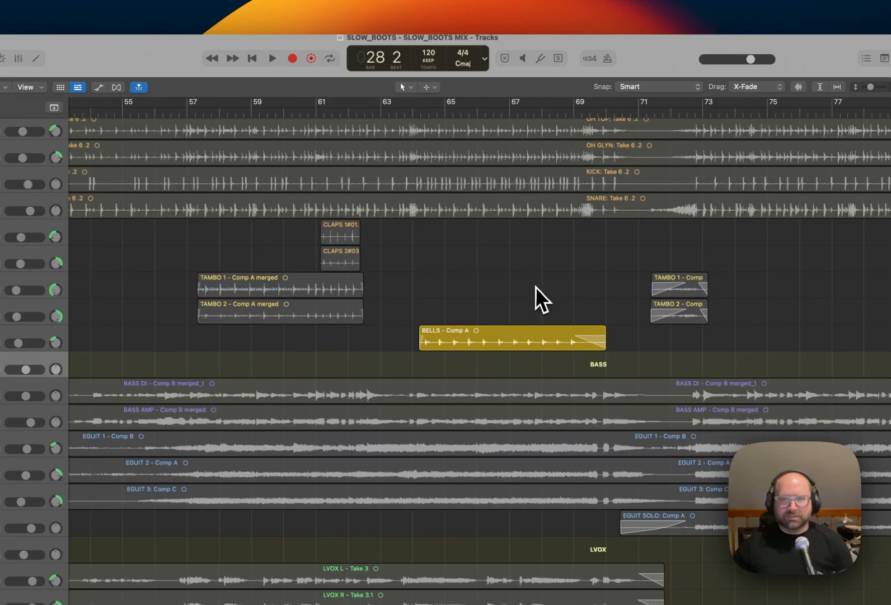
key(z)
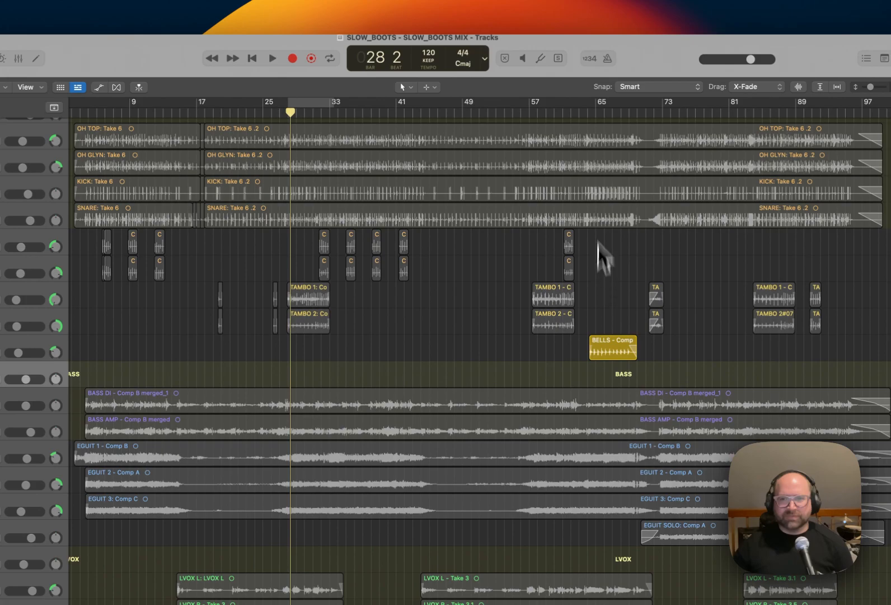
drag(597, 111, 637, 109)
key(space)
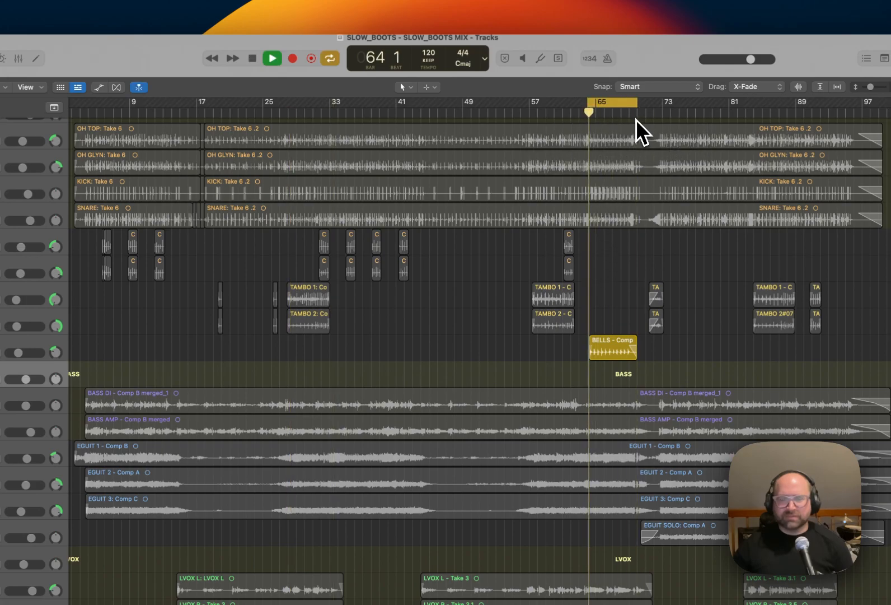
Copy the Decapitator from TAMBO 2 to BELLS, close its window, and pan BELLS to -32 during playback.
key(x)
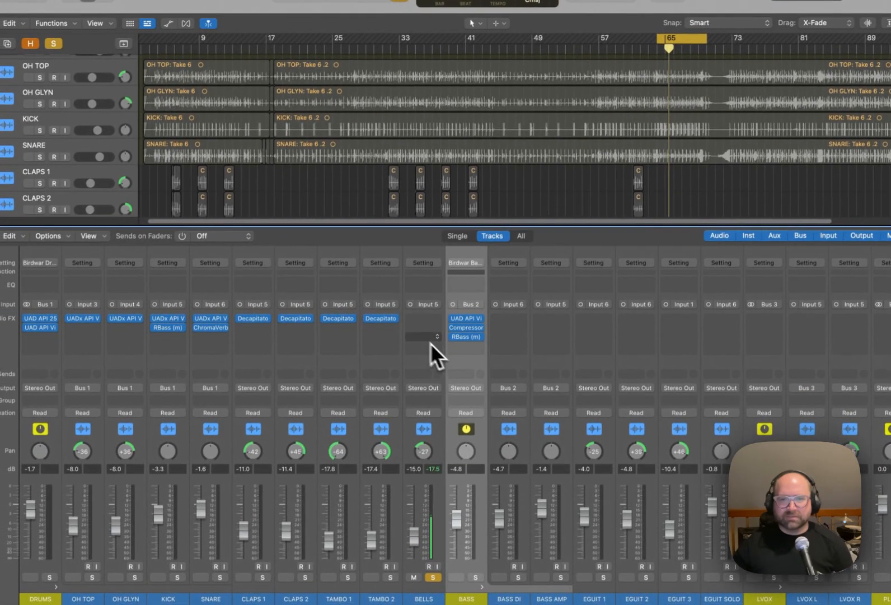
drag(389, 320, 421, 318)
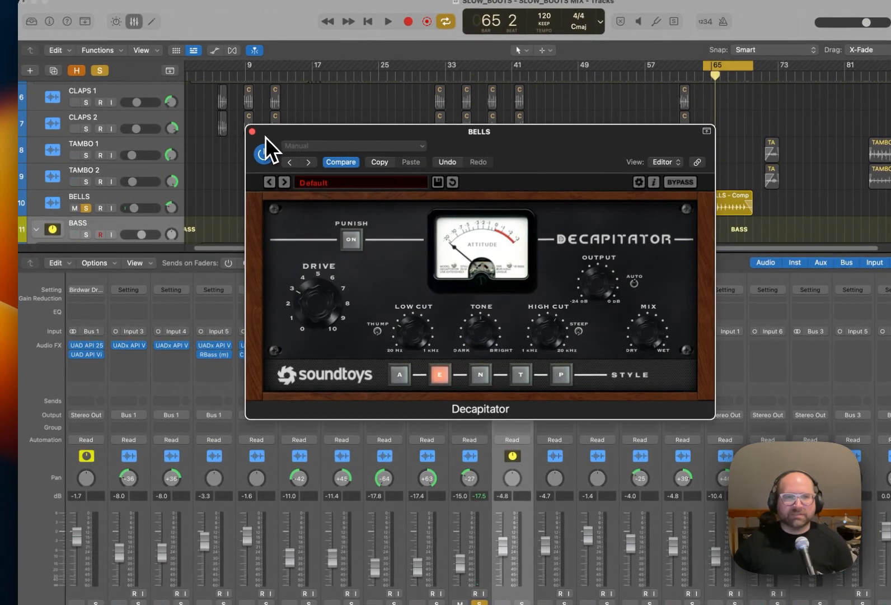
click(252, 132)
key(space)
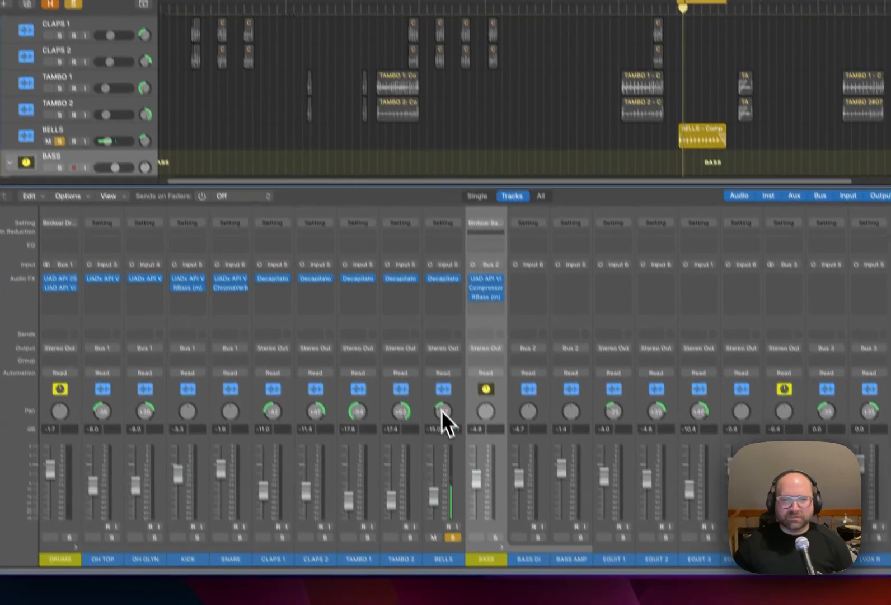
drag(470, 479, 472, 492)
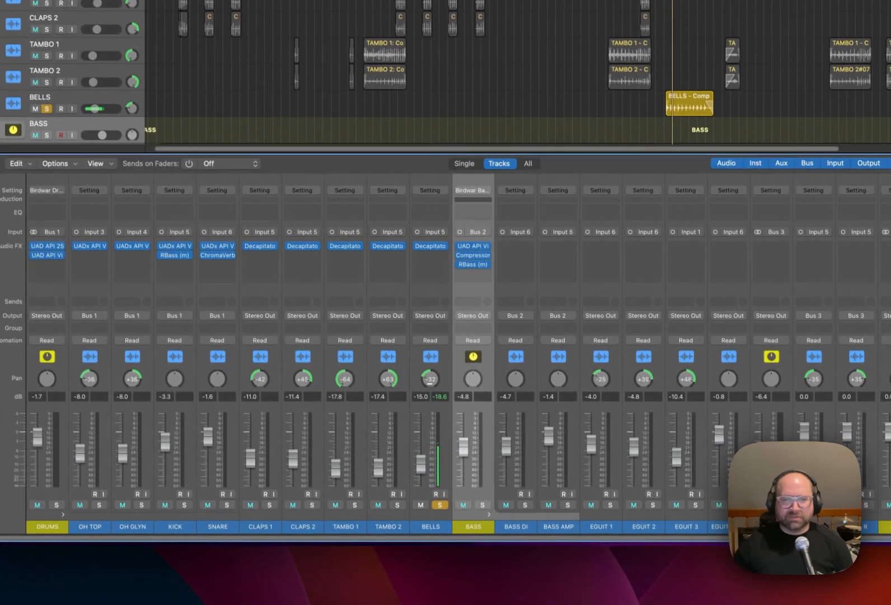
Unsolo BELLS to play the full mix, and solo all channels from DRUMS through BASS.
click(438, 502)
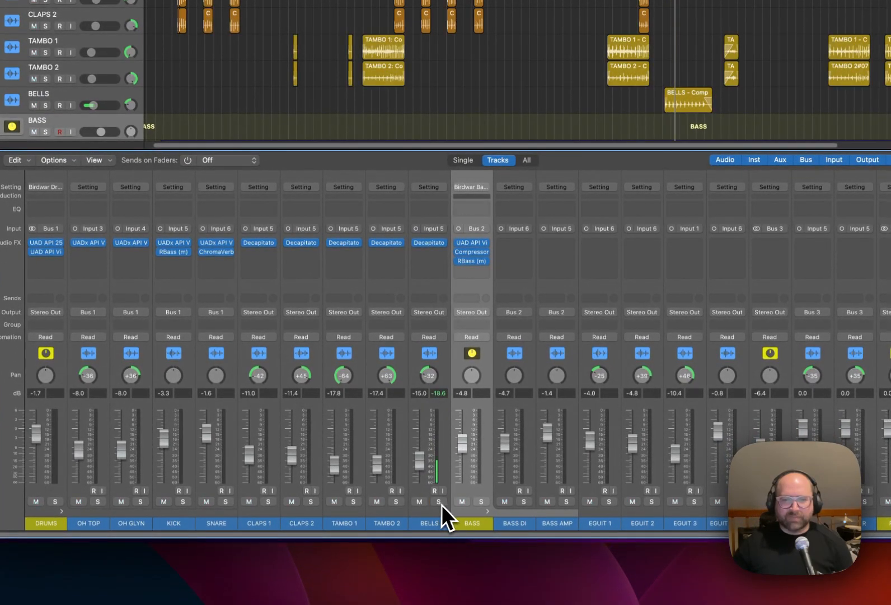
key(space)
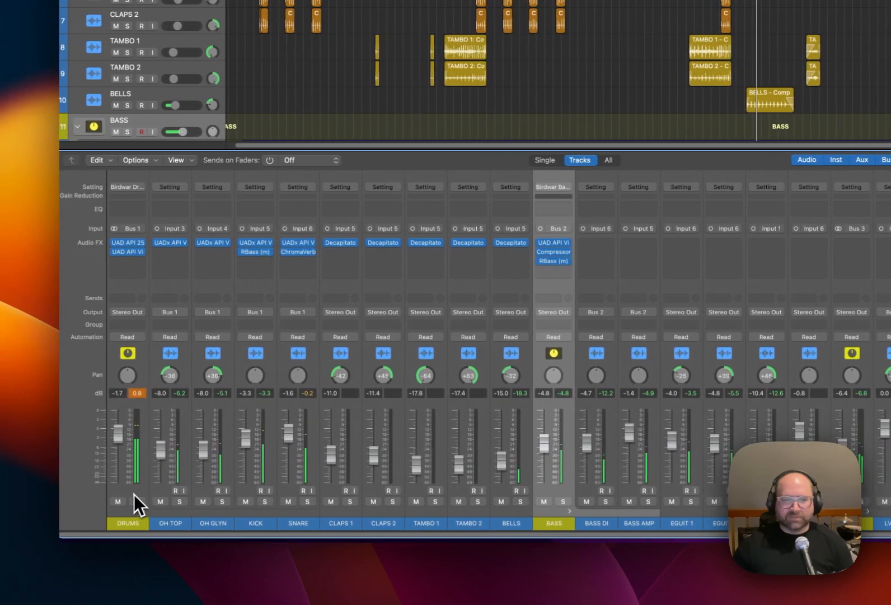
click(114, 501)
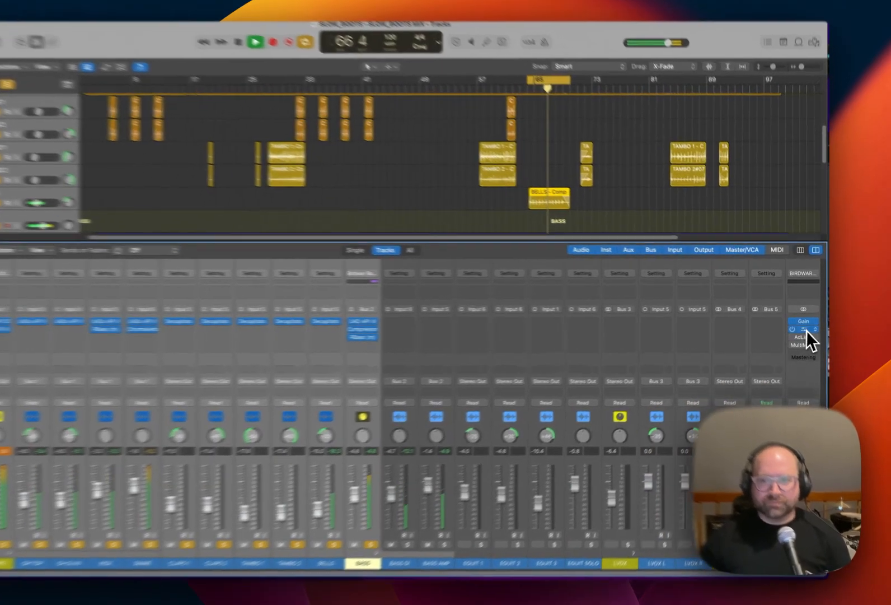
Adjust the Threshold of the SSLComp on the BIRDWAR MIX BUSS during playback and close its window.
click(810, 327)
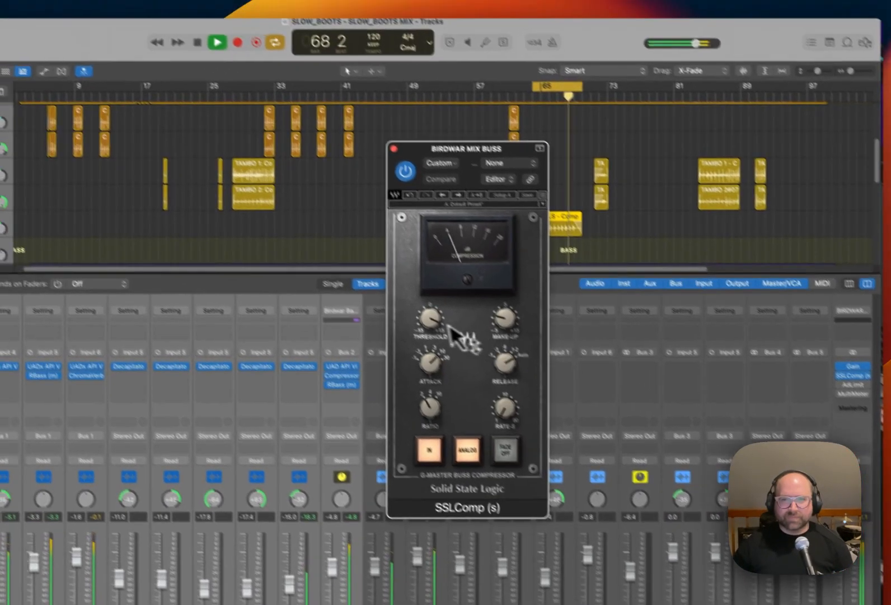
drag(431, 322, 454, 314)
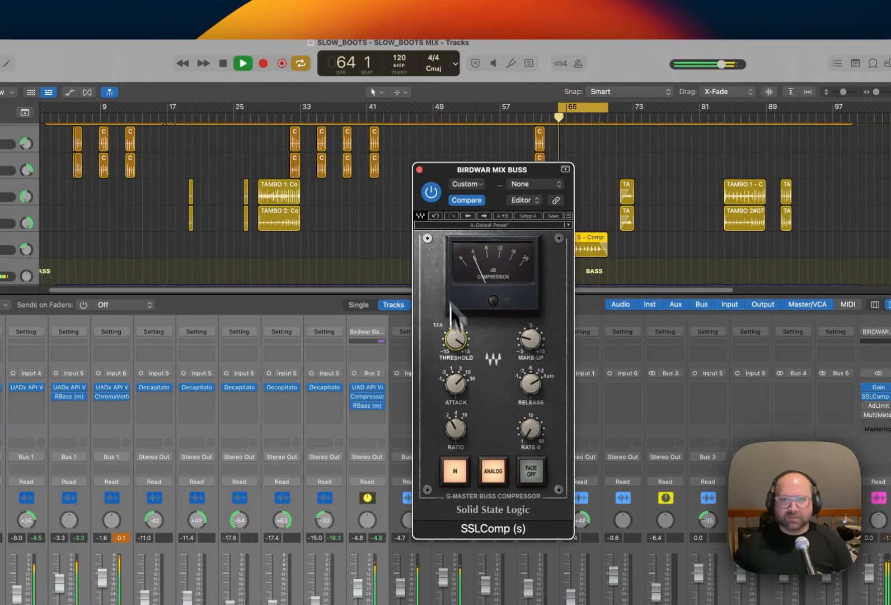
click(419, 169)
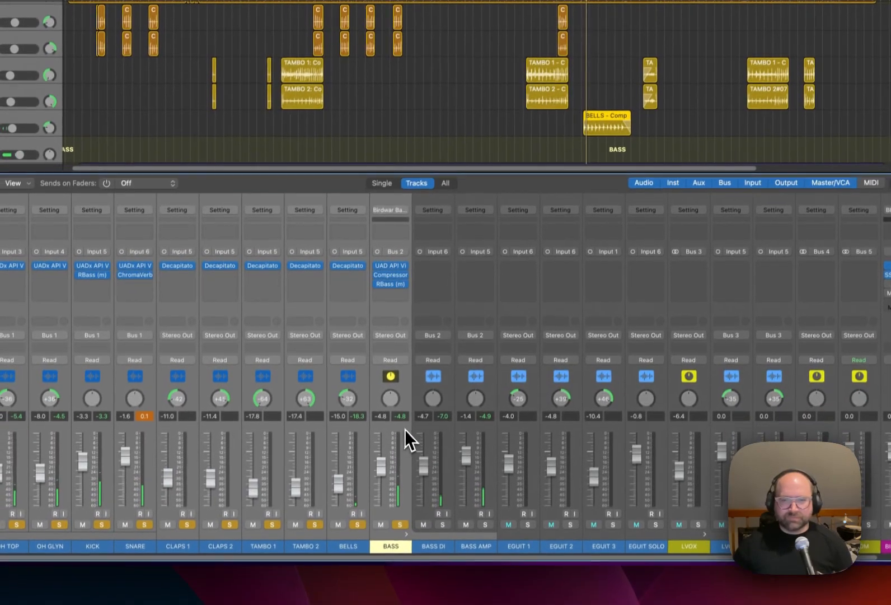
Clear the drum and bass solos, solo EGUIT 1, and set the cycle region from about bar 71 to the song's end.
click(398, 575)
alt+click(394, 570)
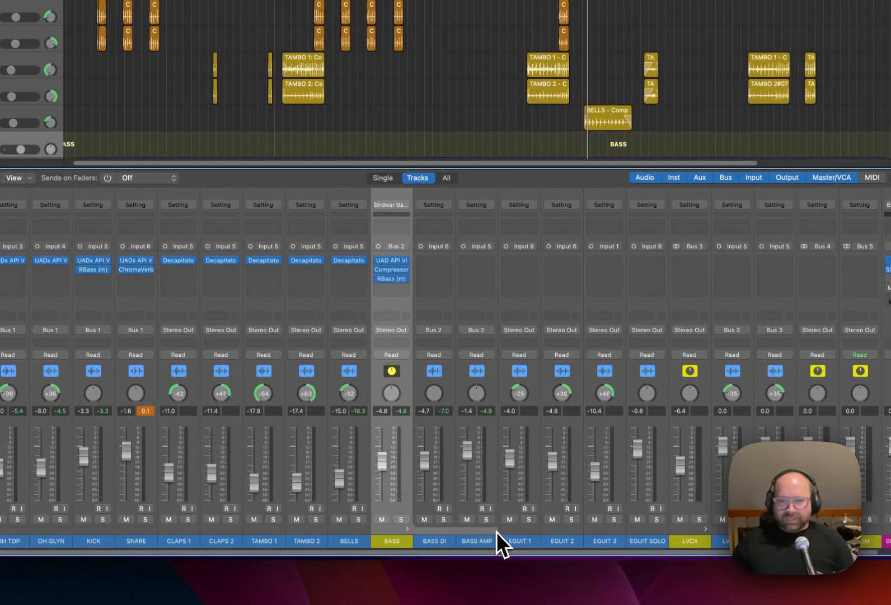
click(527, 518)
scroll(546, 112, down, 5)
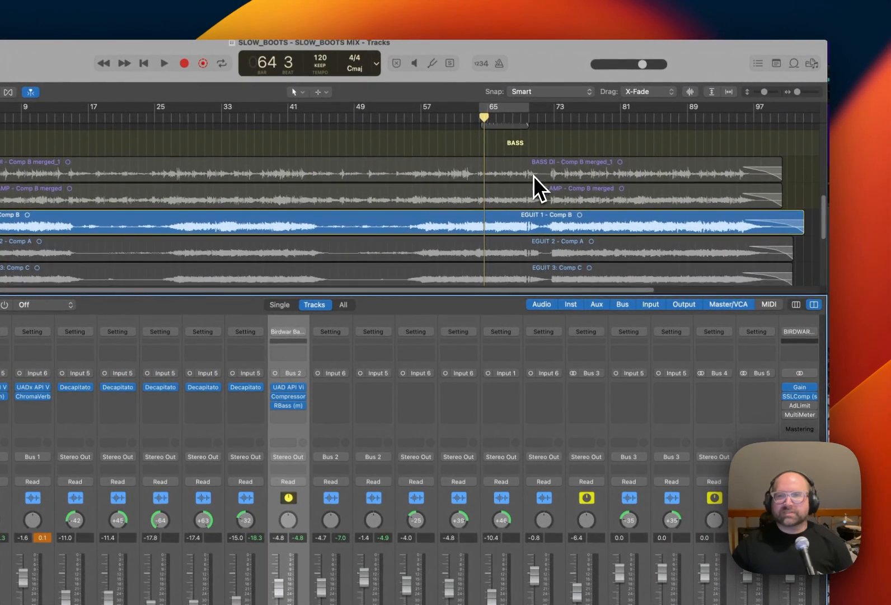
scroll(534, 176, down, 2)
drag(510, 107, 775, 132)
drag(522, 111, 540, 107)
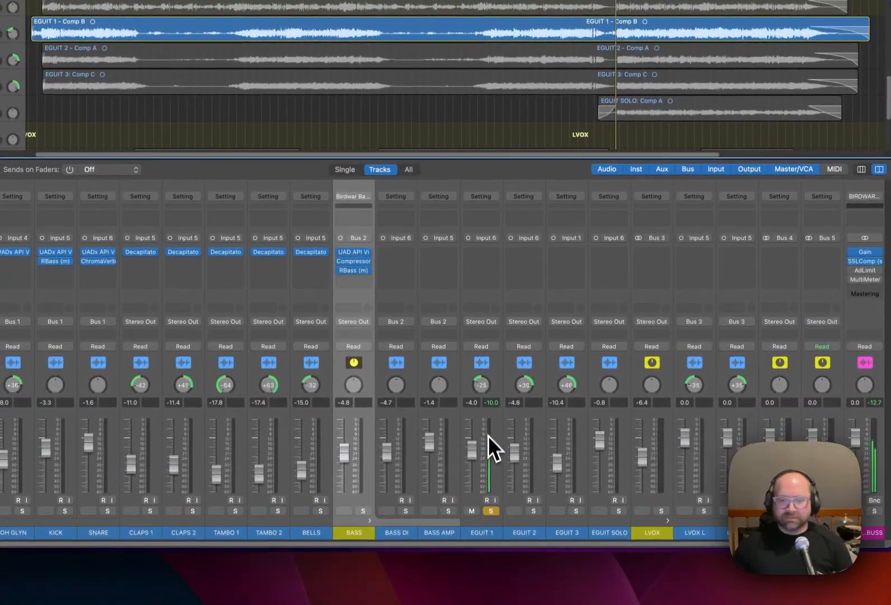
Insert the UAD API Vision Channel Strip on EGUIT 1 and play the soloed guitar through it.
click(494, 253)
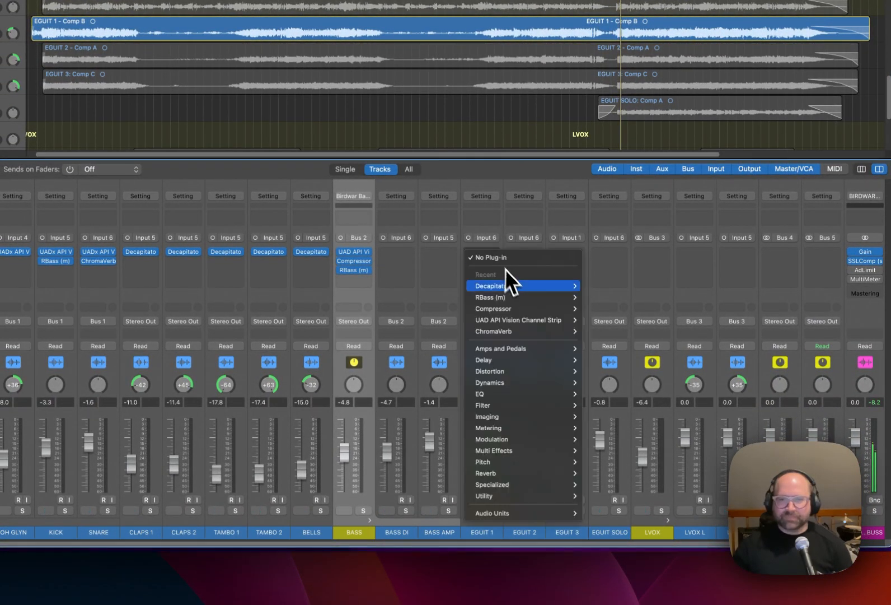
mouse_move(545, 319)
click(593, 320)
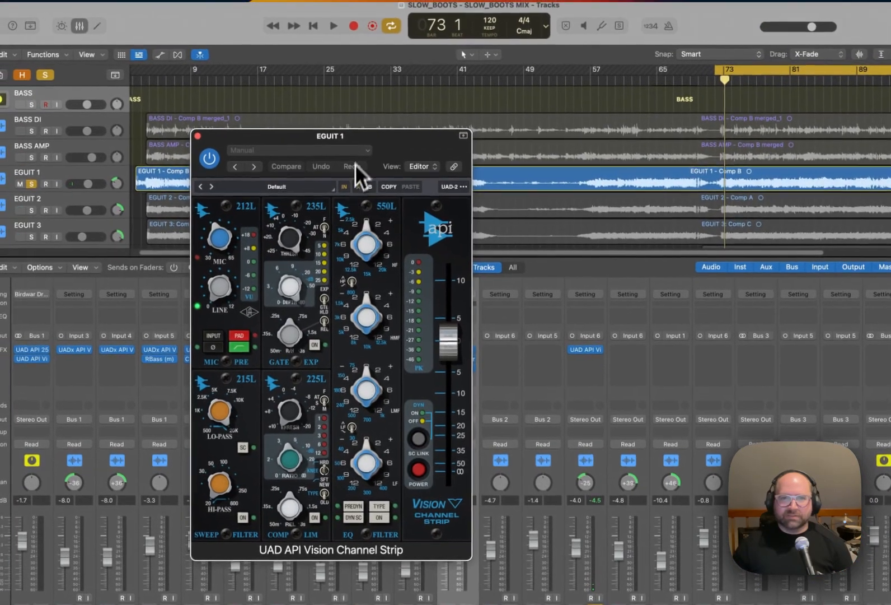
key(space)
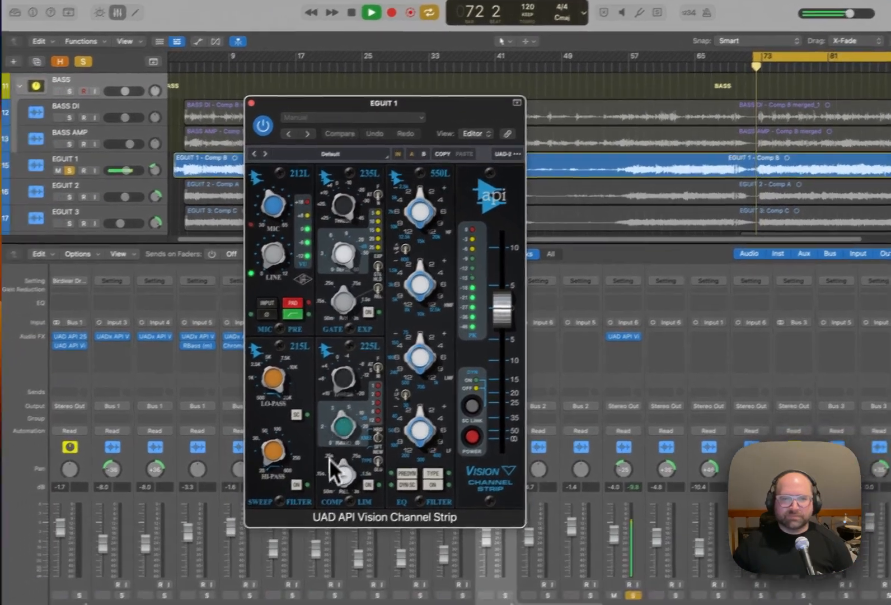
key(space)
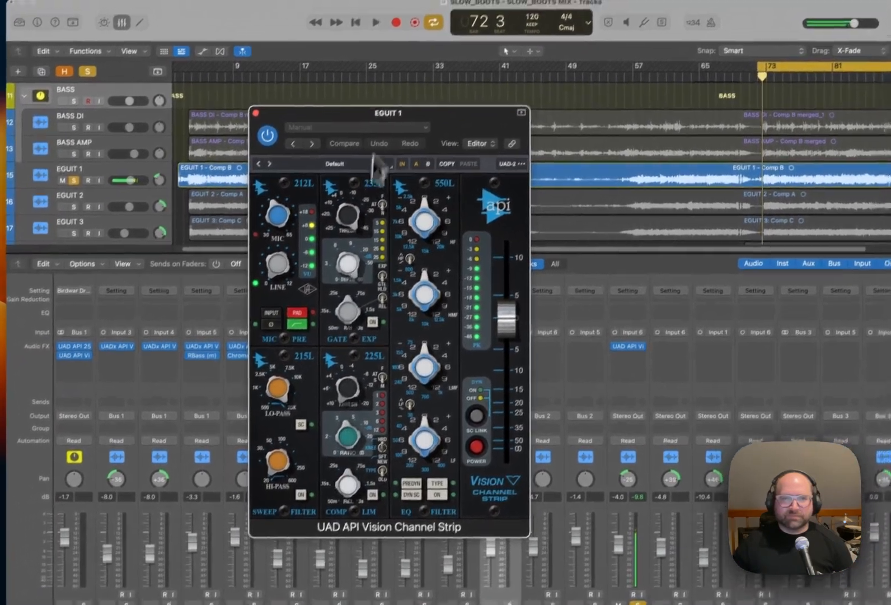
Load the EGUIT 1 preset into the EGUIT 1 channel strip and switch on its compressor.
click(376, 119)
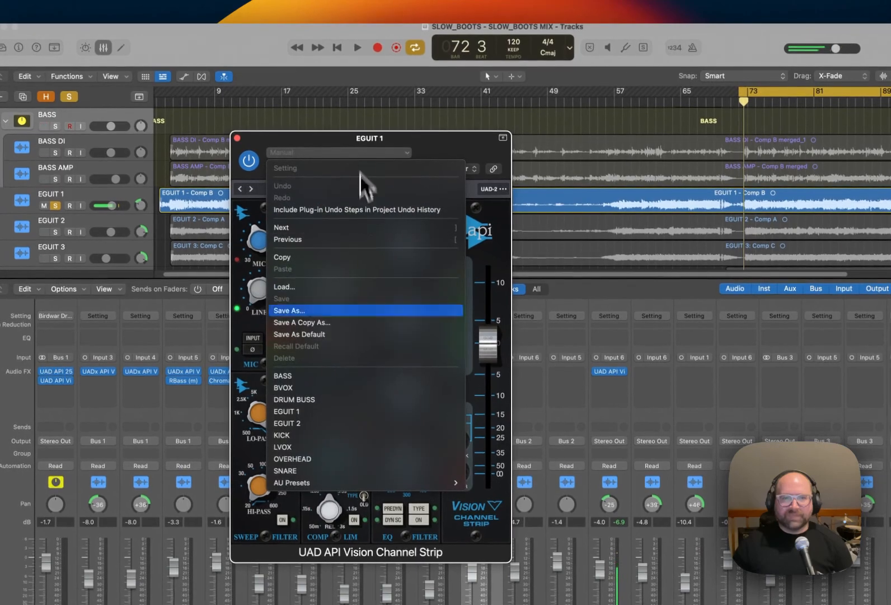
click(374, 415)
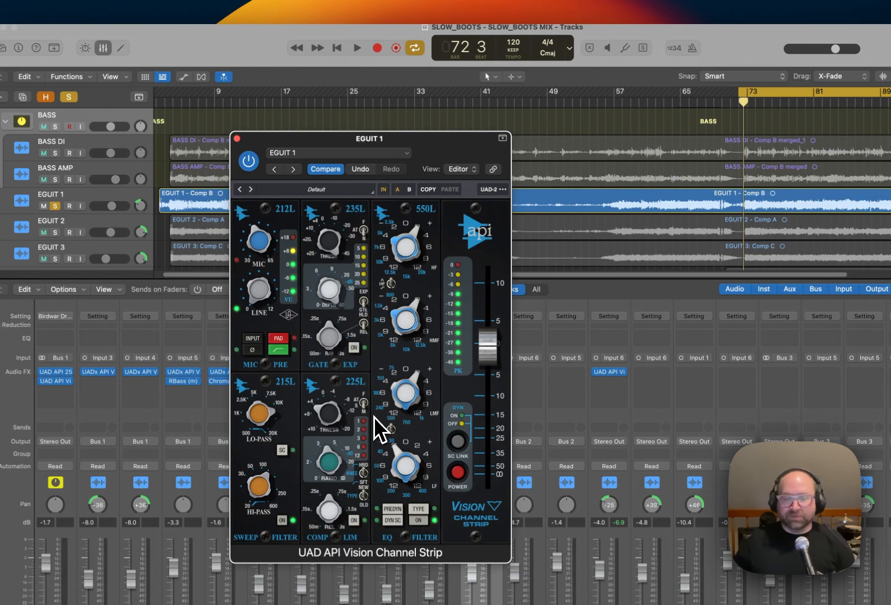
drag(414, 137, 415, 150)
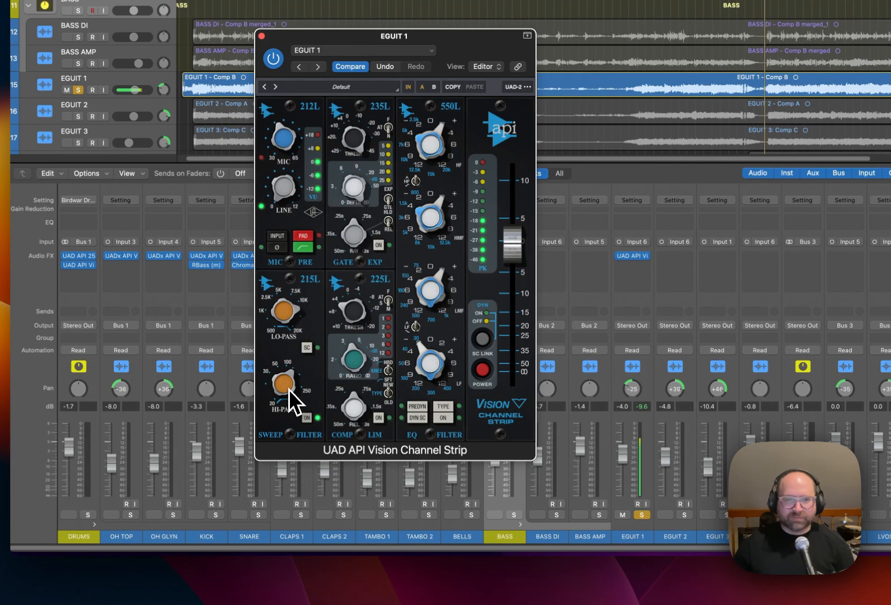
drag(287, 382, 290, 405)
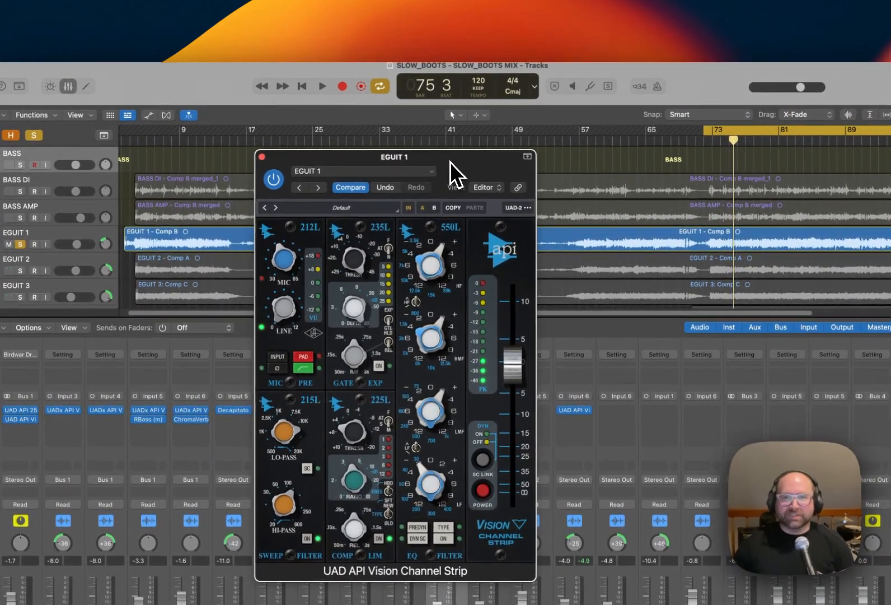
drag(450, 162, 452, 162)
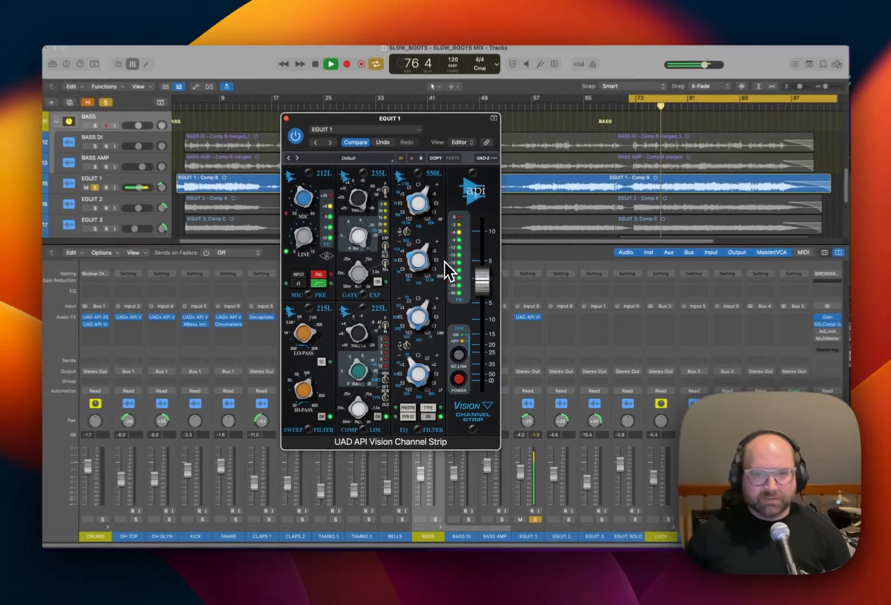
Play EGUIT 1 while toggling the channel strip's EQ off and on to compare the sound.
key(space)
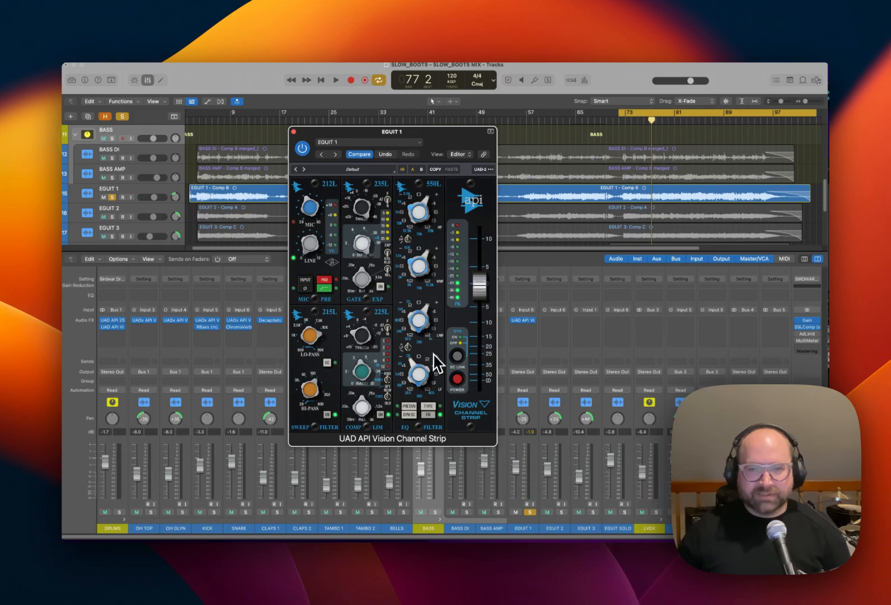
key(space)
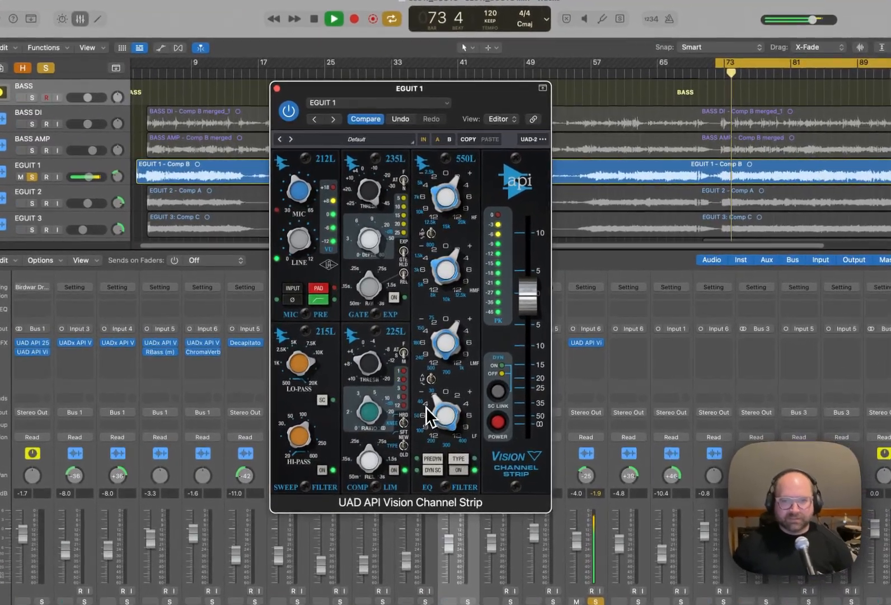
click(427, 407)
click(450, 446)
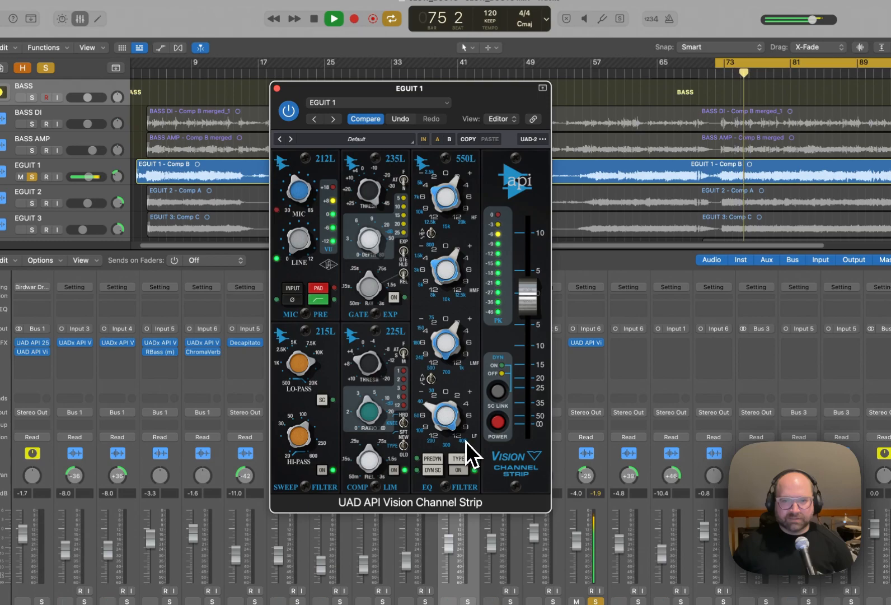
click(434, 392)
key(space)
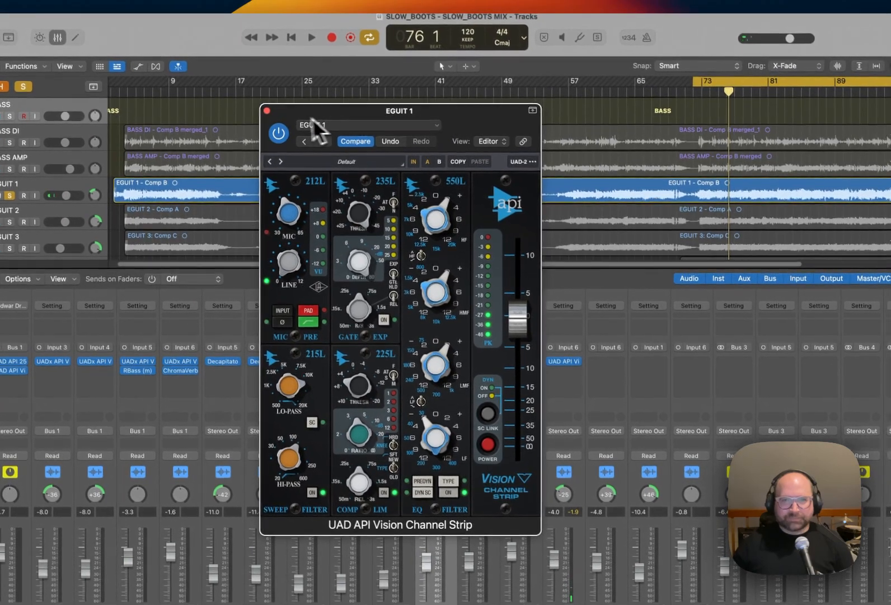
Solo EGUIT 2 in place of EGUIT 1 and insert the UAD API Vision Channel Strip on it.
click(277, 89)
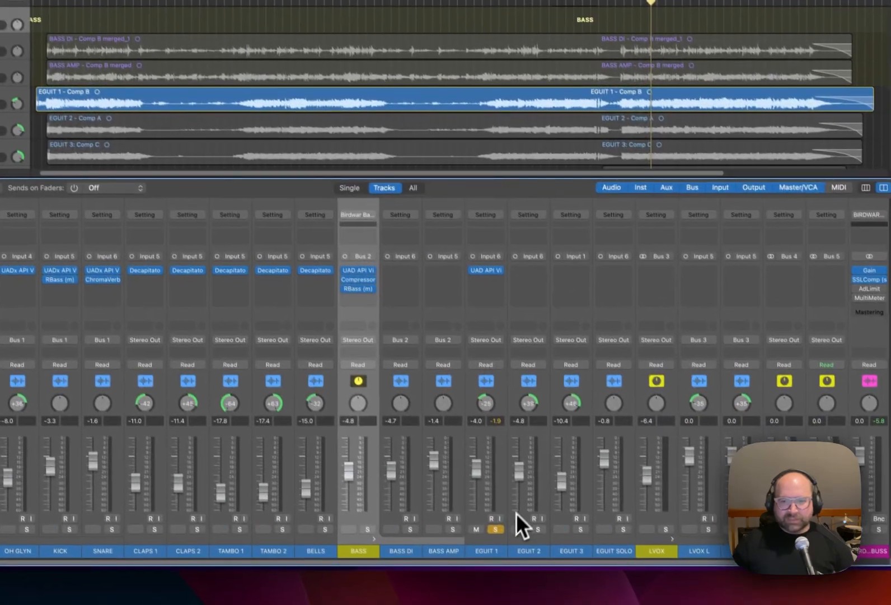
click(492, 525)
click(533, 524)
click(534, 265)
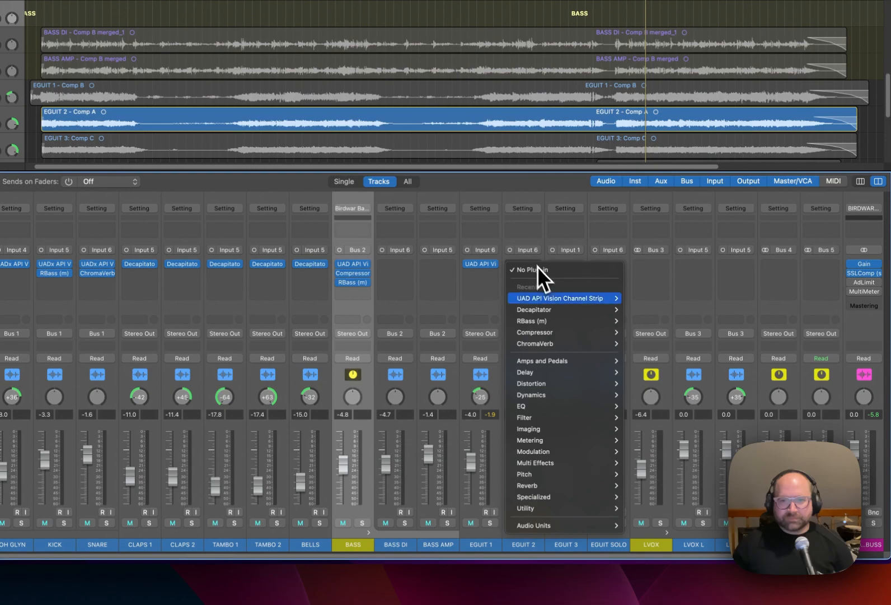
mouse_move(609, 302)
click(641, 301)
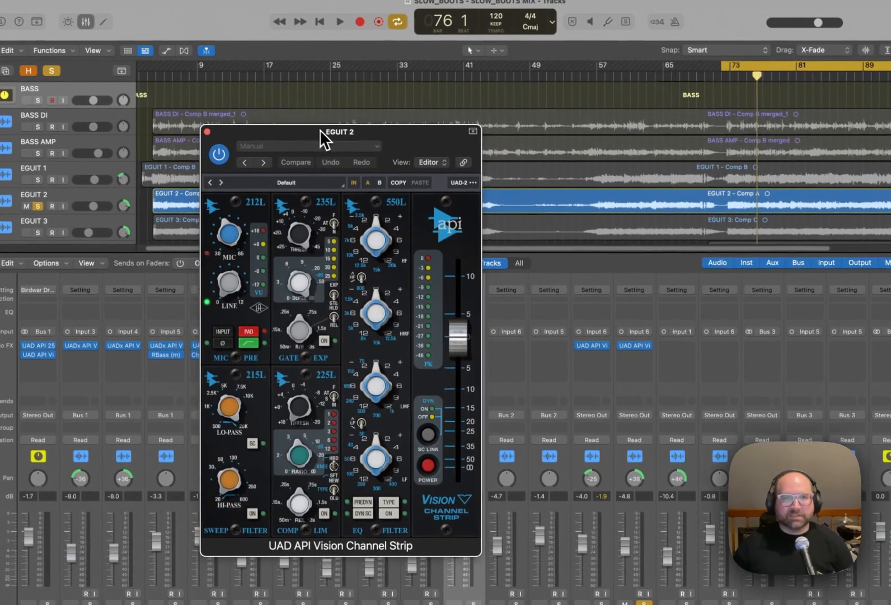
Load the EGUIT 2 preset into the channel strip and play the guitar while switching on the filter, compressor and EQ sections.
click(335, 149)
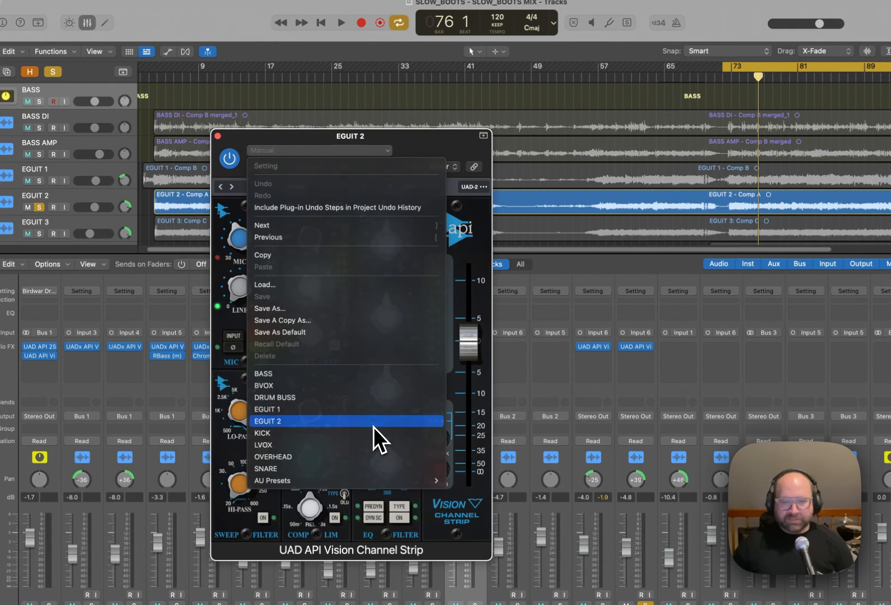
click(374, 421)
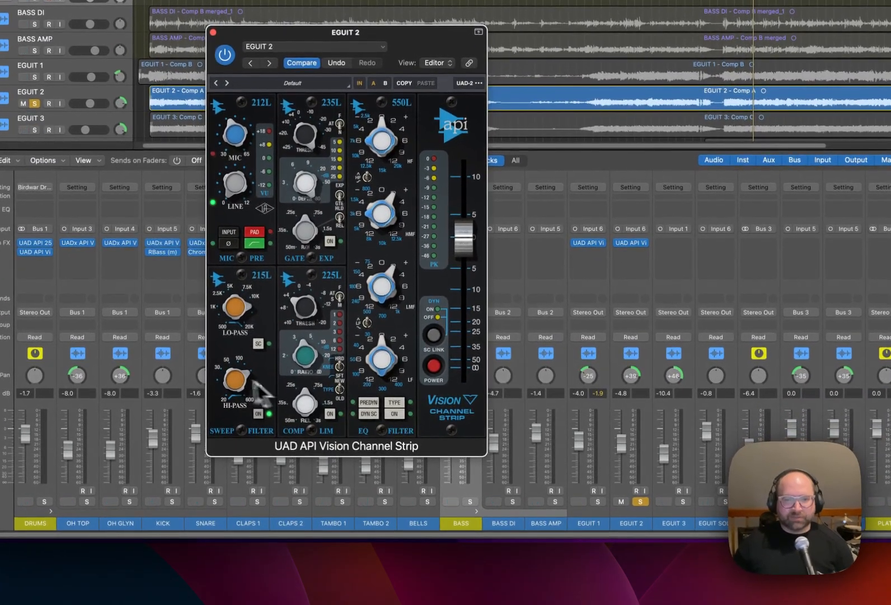
click(258, 413)
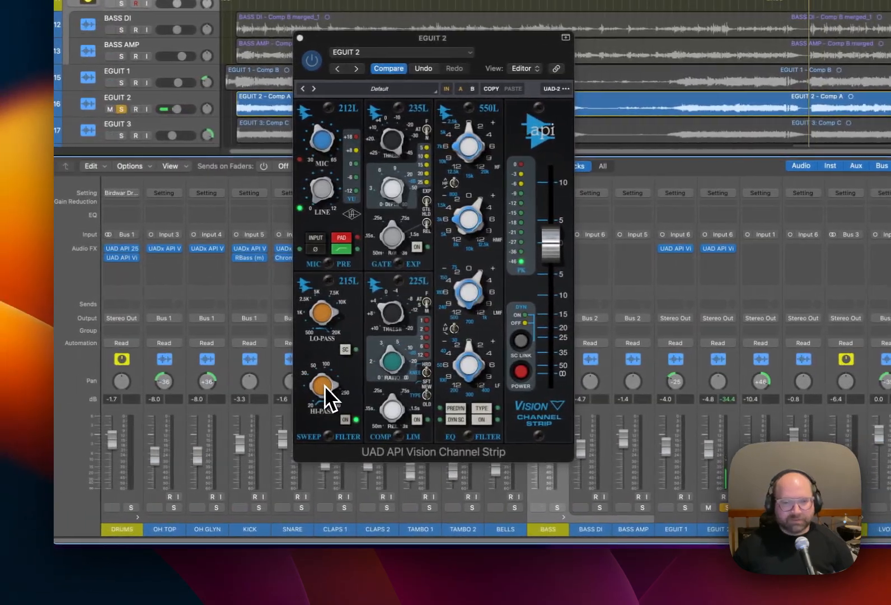
mouse_move(326, 386)
mouse_down()
mouse_move(324, 405)
mouse_move(318, 372)
mouse_move(318, 389)
mouse_up()
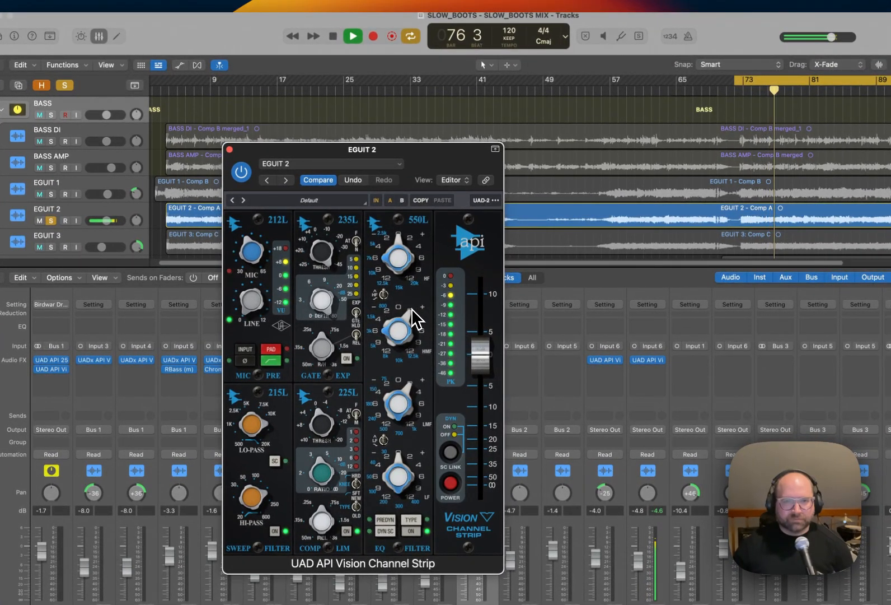
drag(405, 240, 374, 273)
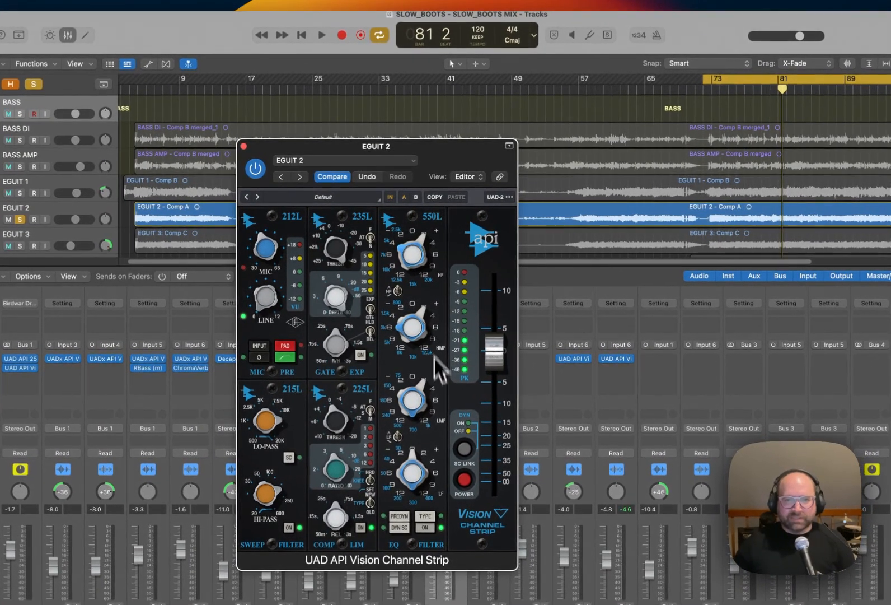
key(space)
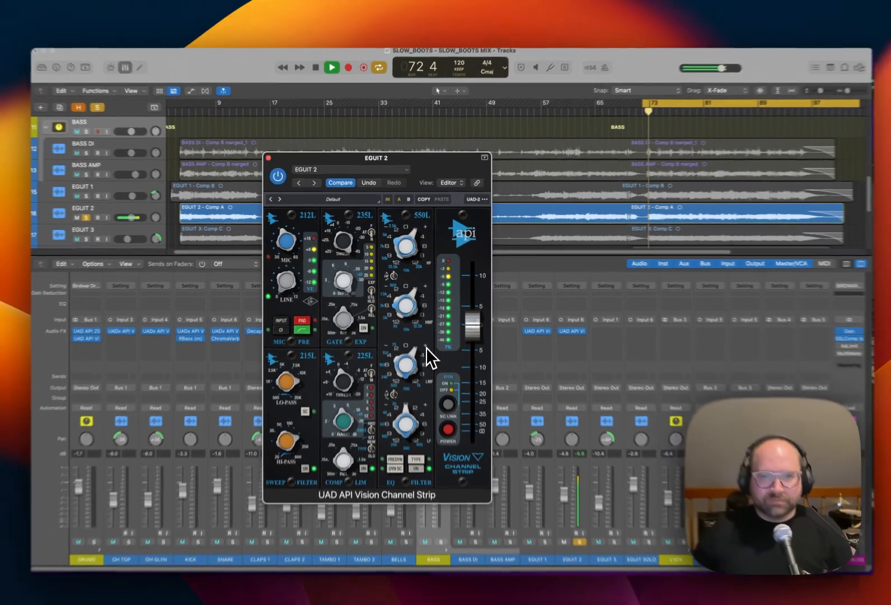
key(space)
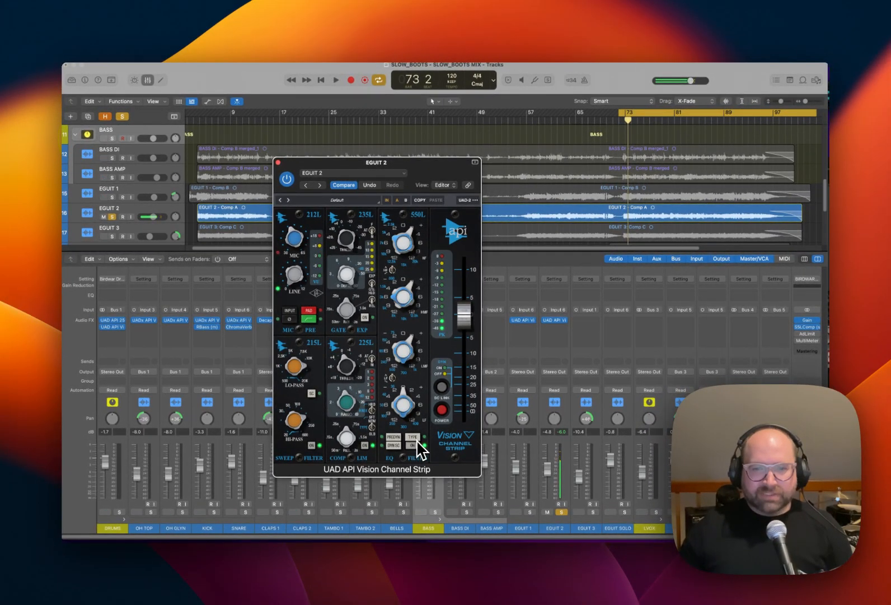
Switch the EGUIT 2 strip's EQ type to the 560L graphic EQ for a look and return it to 550L.
click(414, 439)
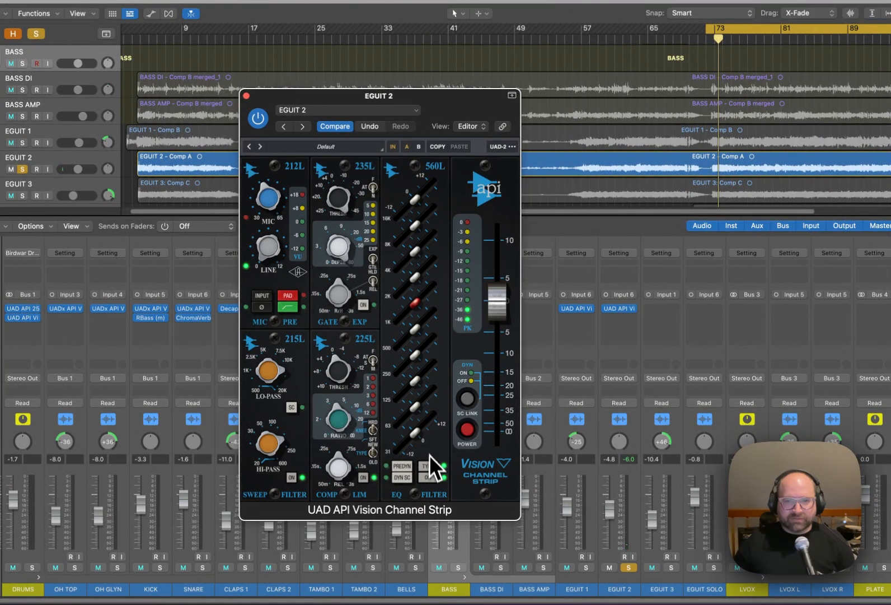
click(429, 465)
click(429, 466)
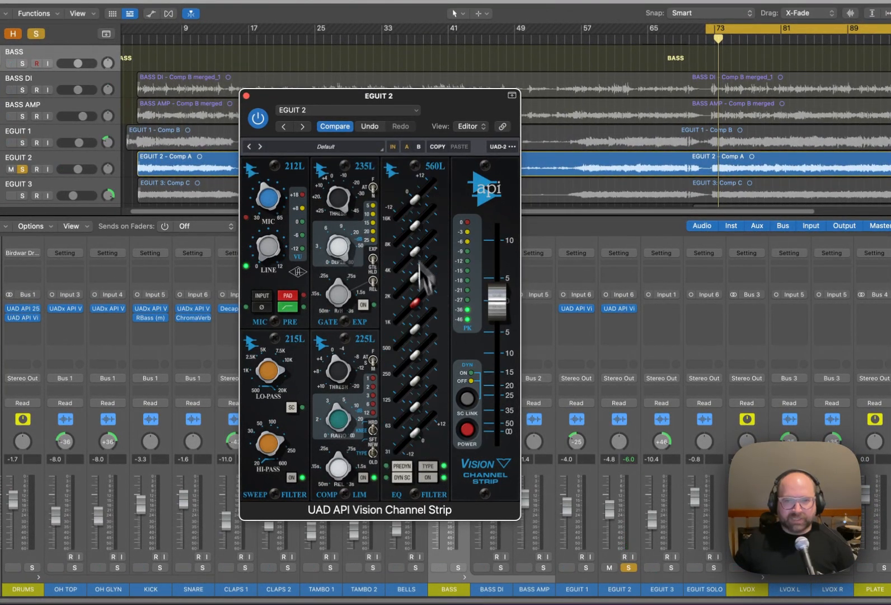
click(430, 468)
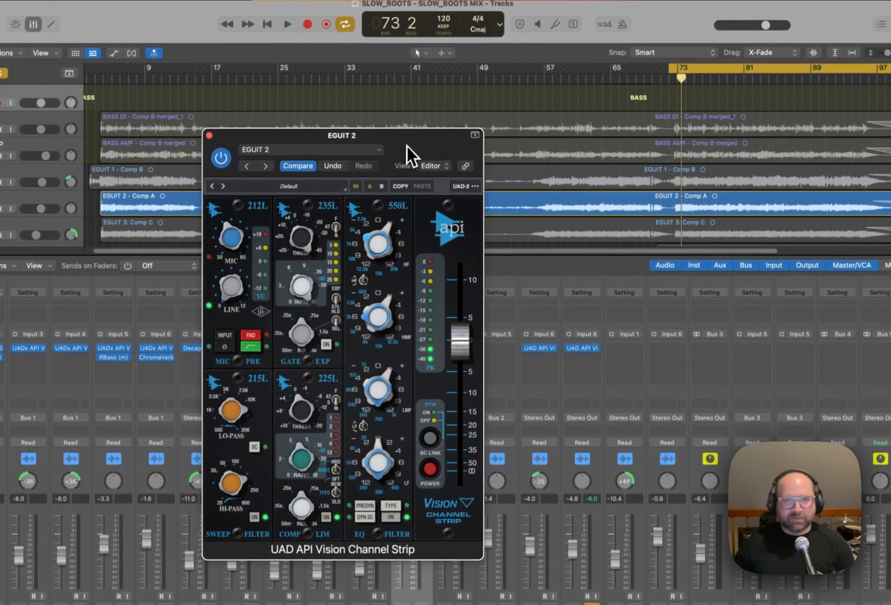
Play EGUIT 1 and EGUIT 2 soloed together, set the EGUIT 2 pan to +41, and close its channel strip.
drag(439, 107, 472, 99)
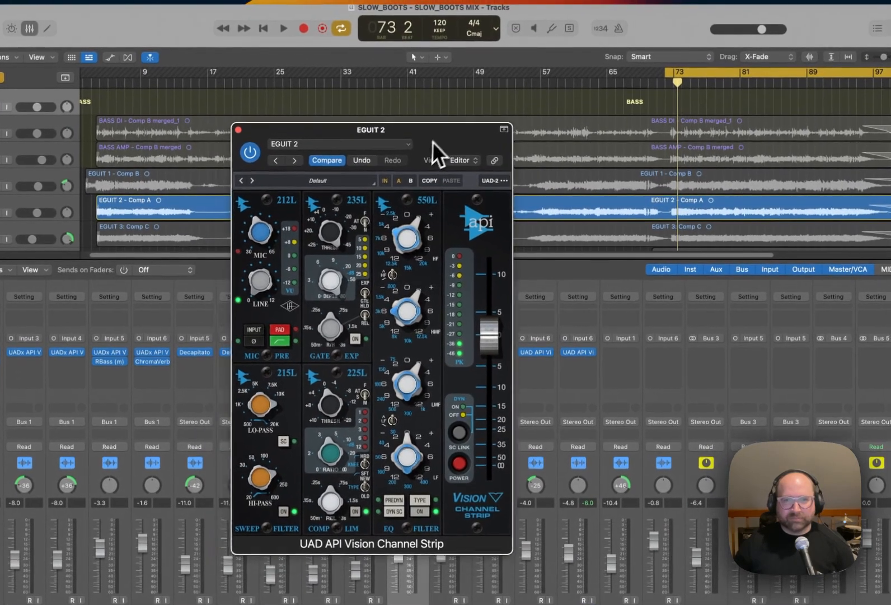
drag(431, 142, 439, 124)
key(space)
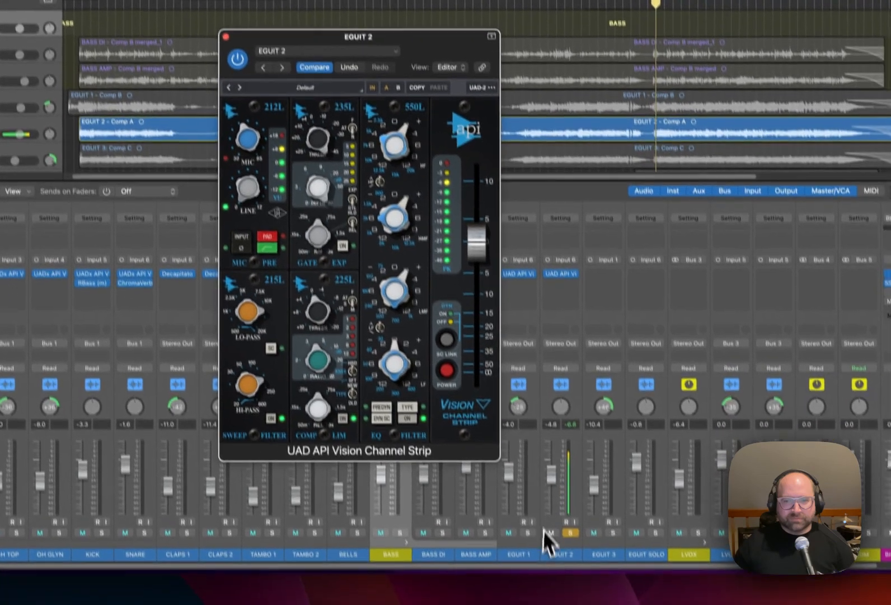
click(525, 509)
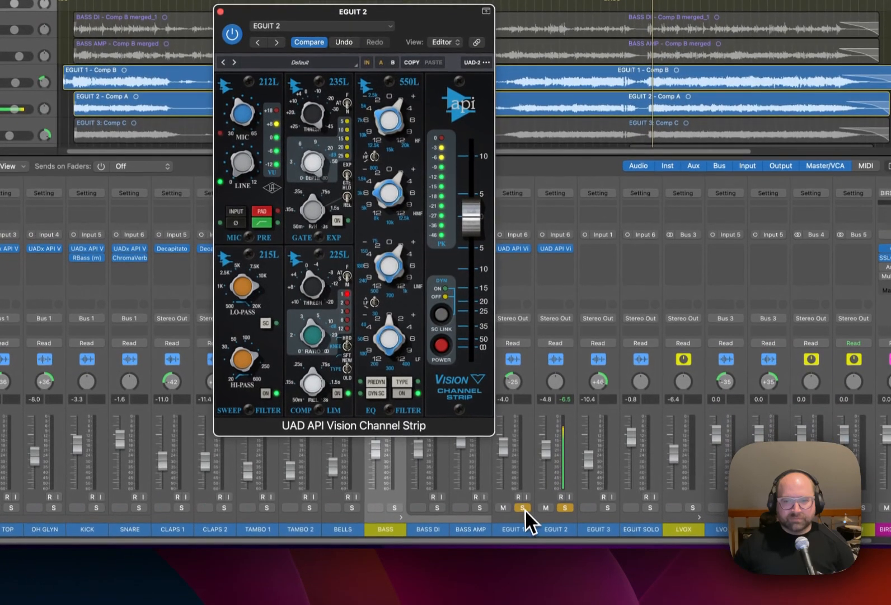
drag(576, 484, 577, 464)
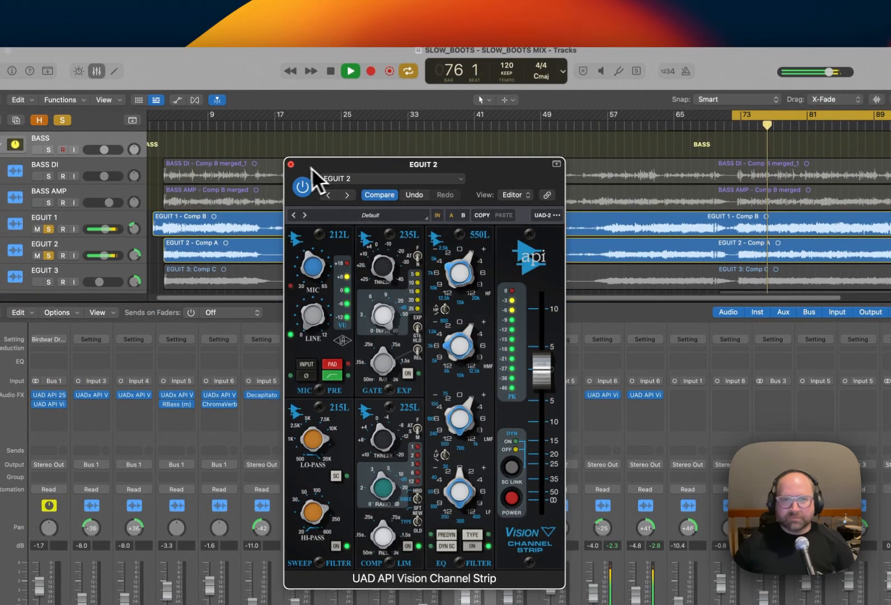
key(space)
click(292, 164)
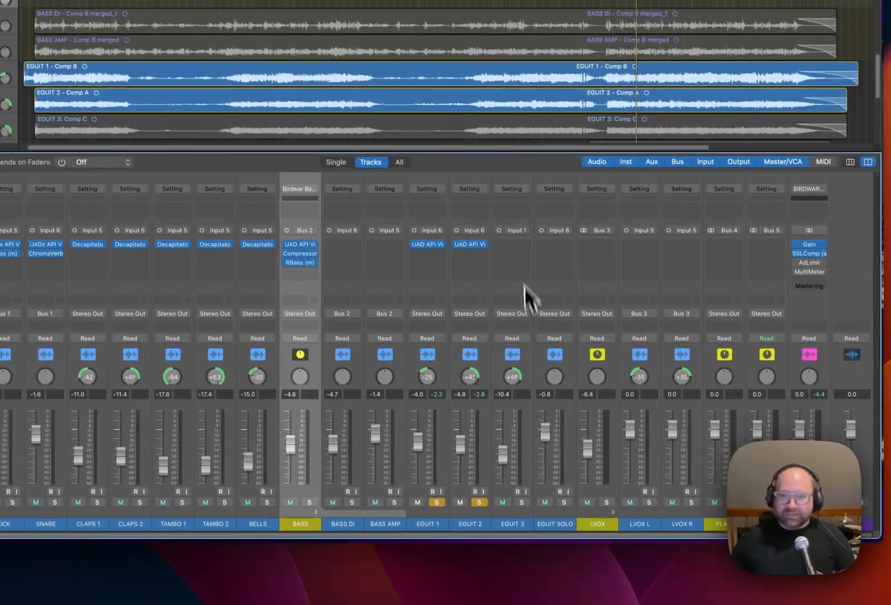
Insert the UAD API Vision Channel Strip on EGUIT 3, then play that guitar soloed and pan it to +51.
click(599, 325)
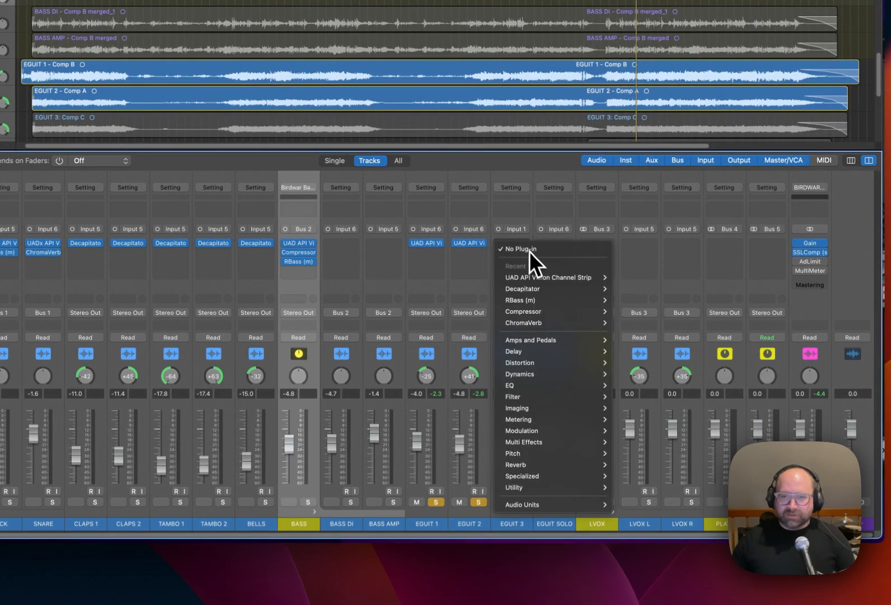
mouse_move(547, 278)
click(617, 280)
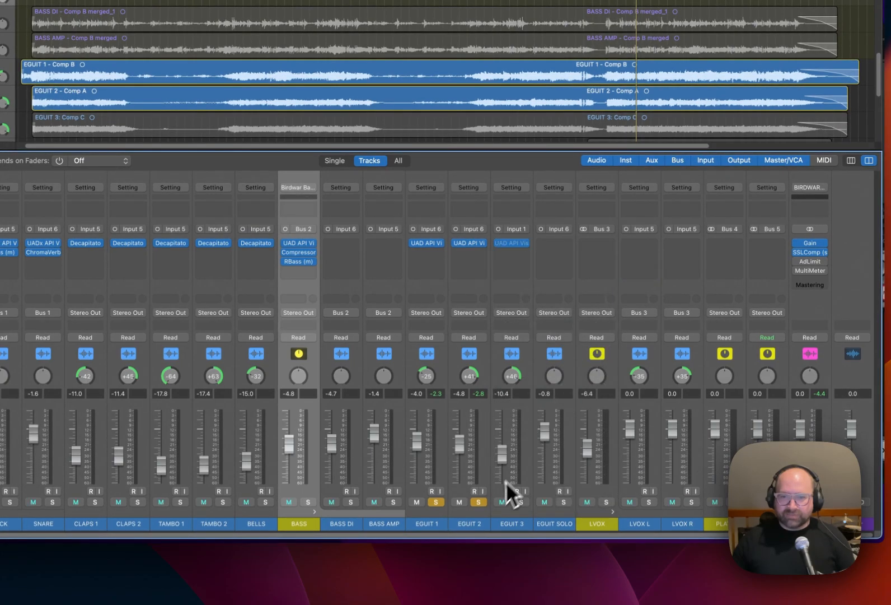
click(522, 502)
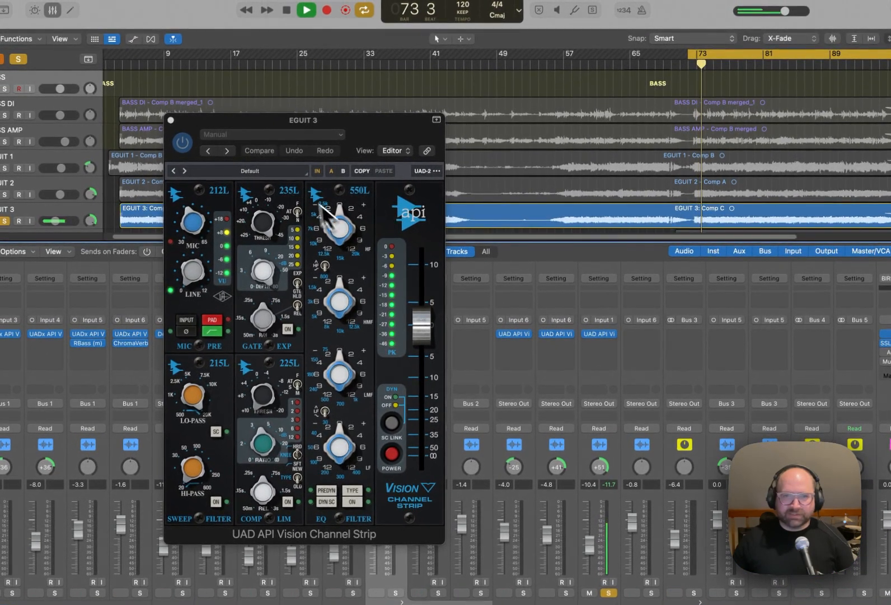
key(space)
Load the EGUIT 1 preset into the EGUIT 3 channel strip, play the guitar through it, and close the plug-in.
click(284, 129)
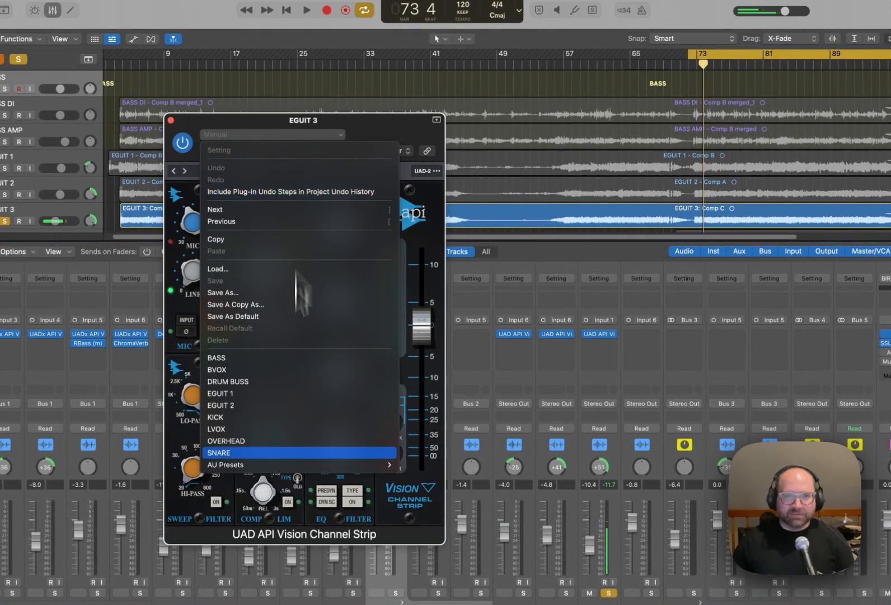
click(294, 393)
key(space)
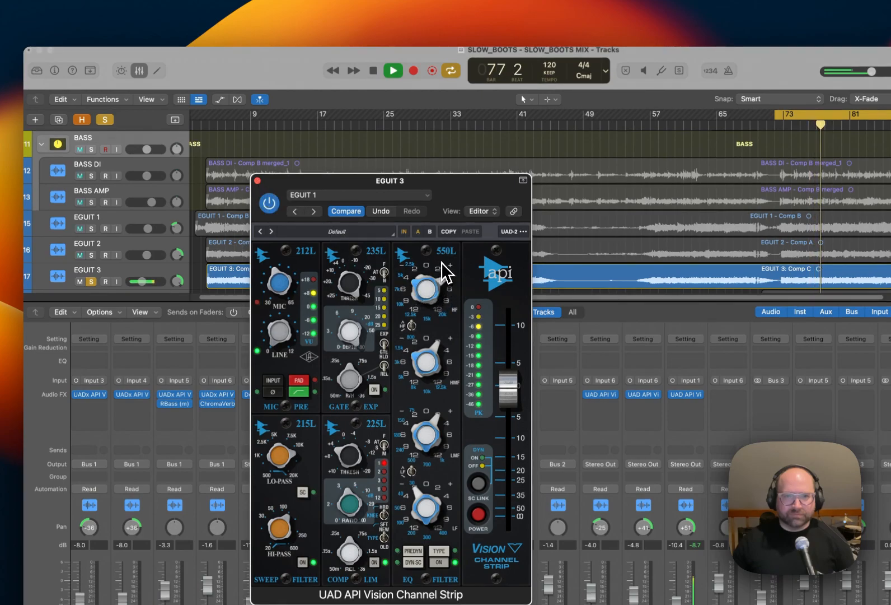
key(space)
drag(410, 274, 404, 298)
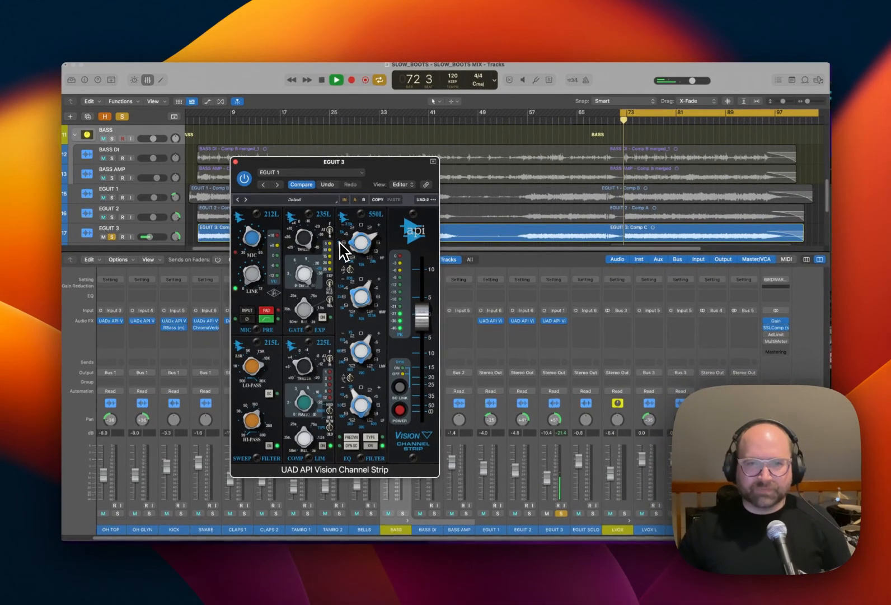
click(235, 163)
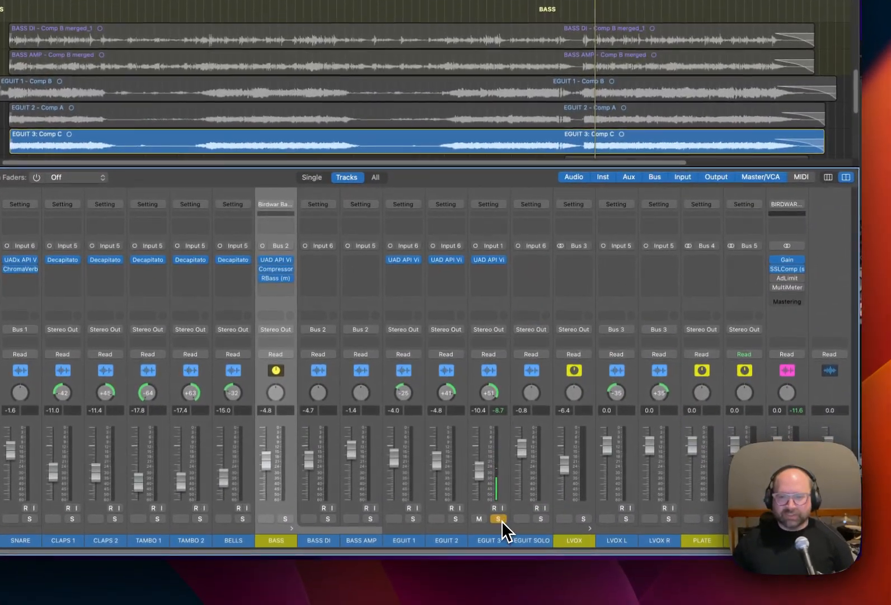
Solo the EGUIT SOLO channel and insert a mono UAD API Vision Channel Strip on it.
click(499, 519)
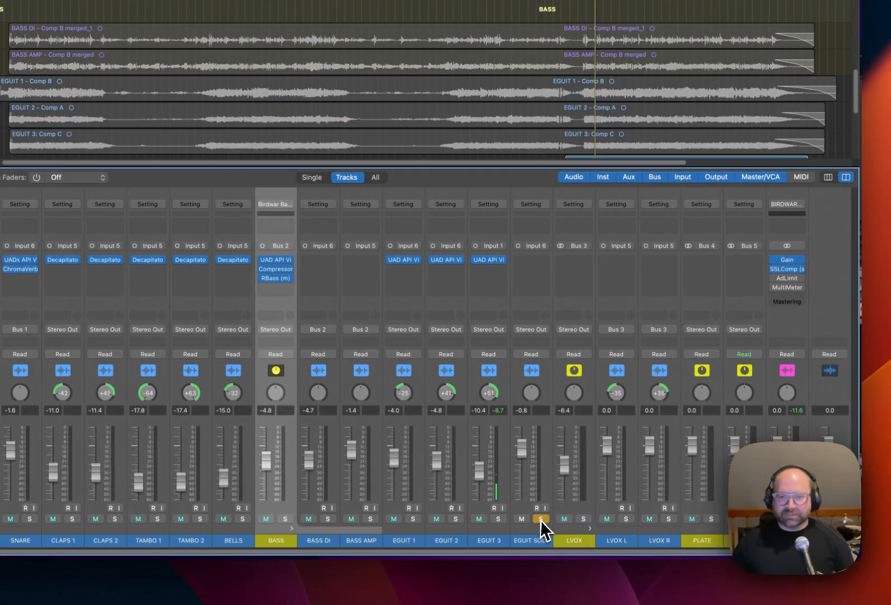
click(541, 280)
mouse_move(554, 284)
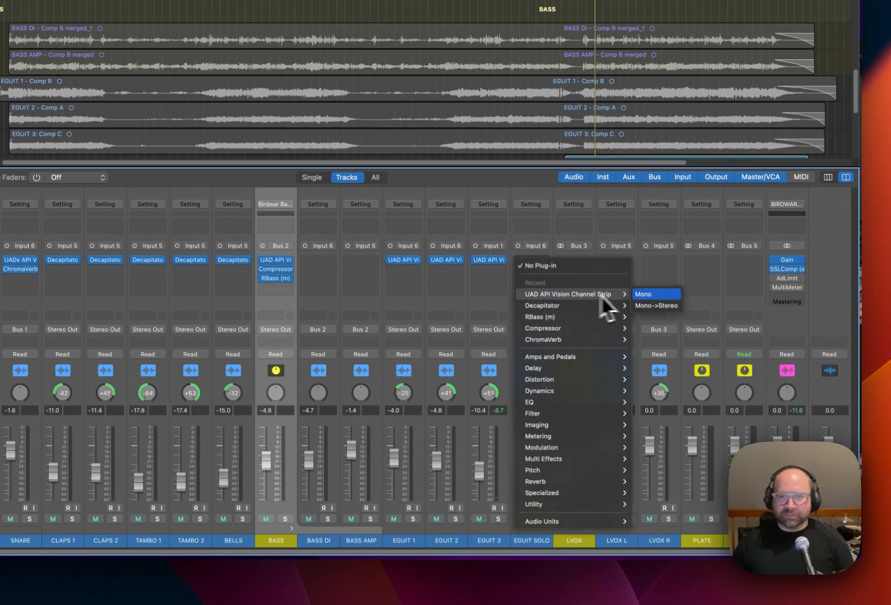
click(644, 295)
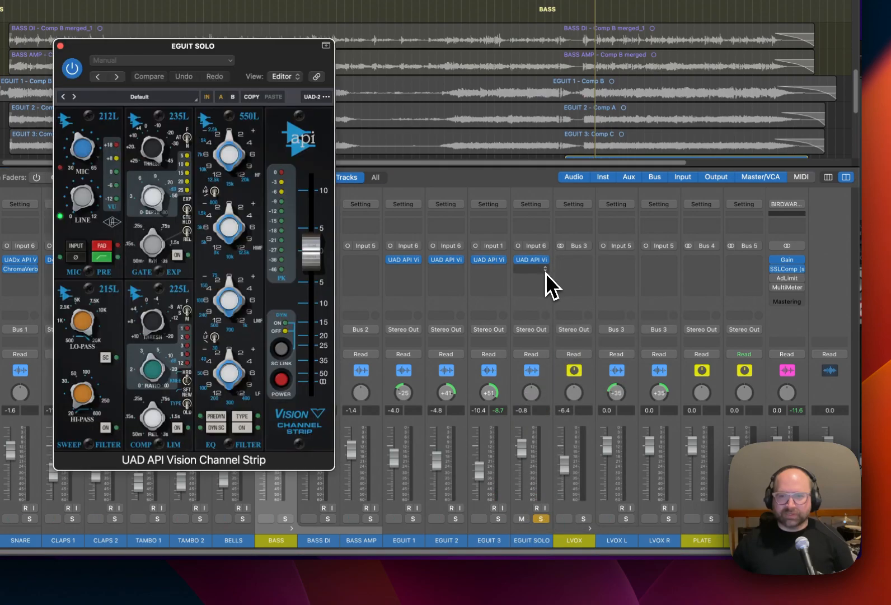
Add a mono Compressor after the channel strip on EGUIT SOLO.
click(546, 273)
mouse_move(581, 338)
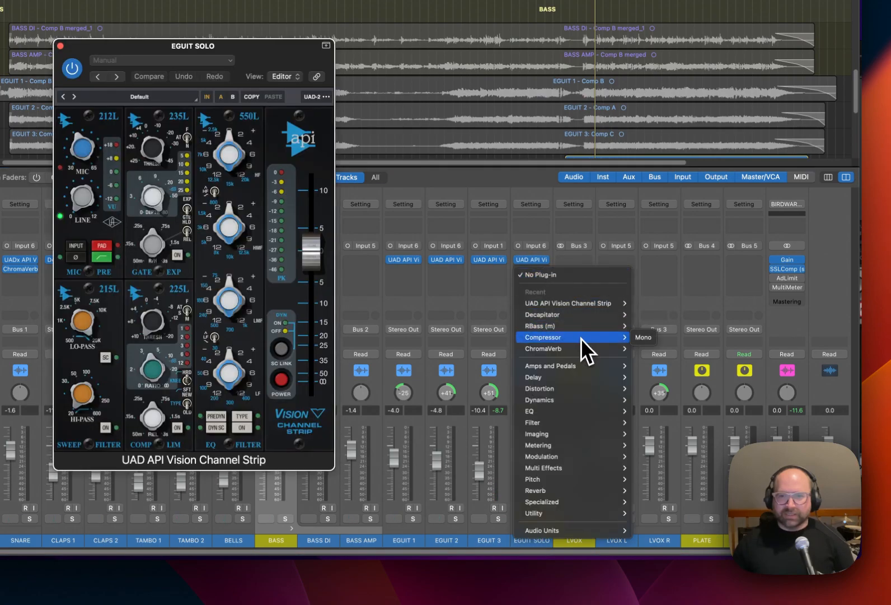
click(644, 337)
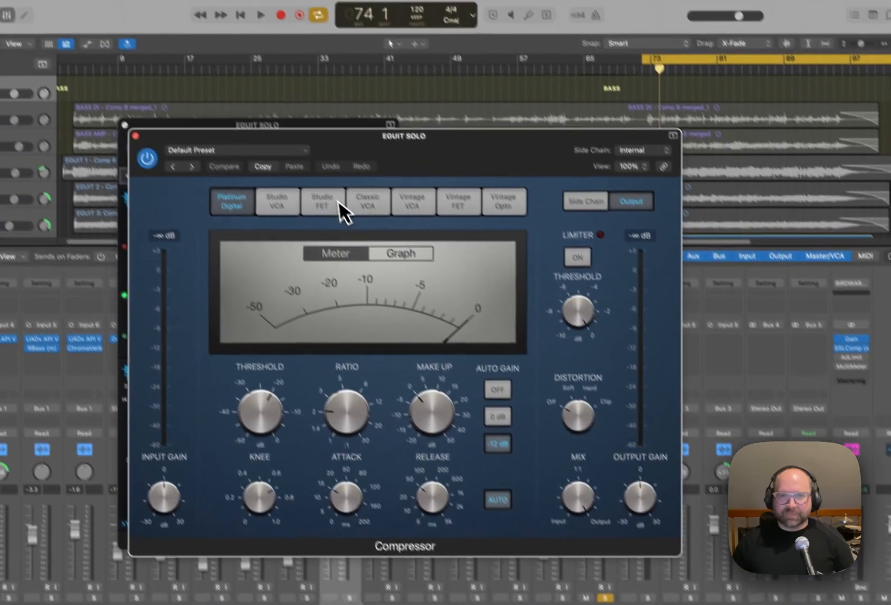
click(301, 116)
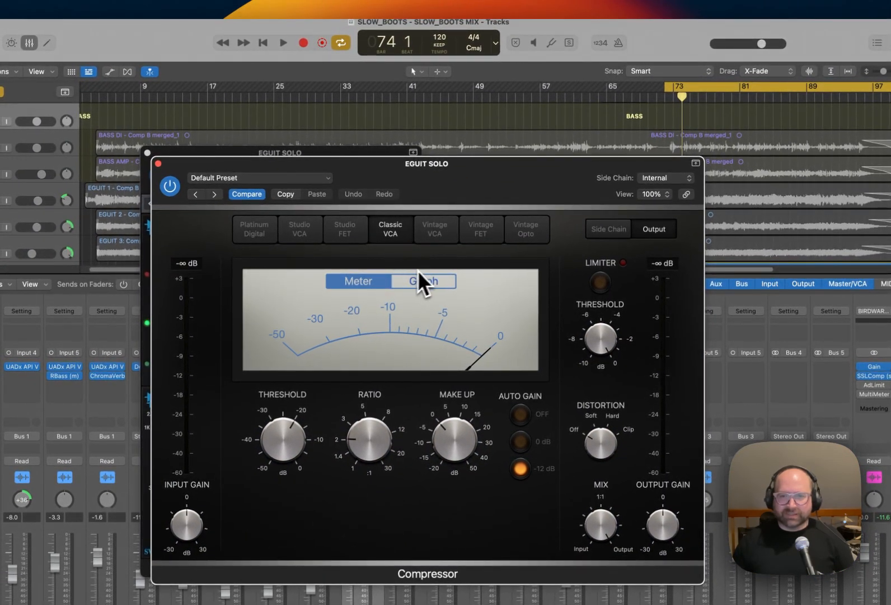
Look through the Compressor's circuit types, including Vintage FET, Studio VCA and Vintage VCA, and briefly open the mix buss's SSLComp.
click(525, 231)
click(487, 224)
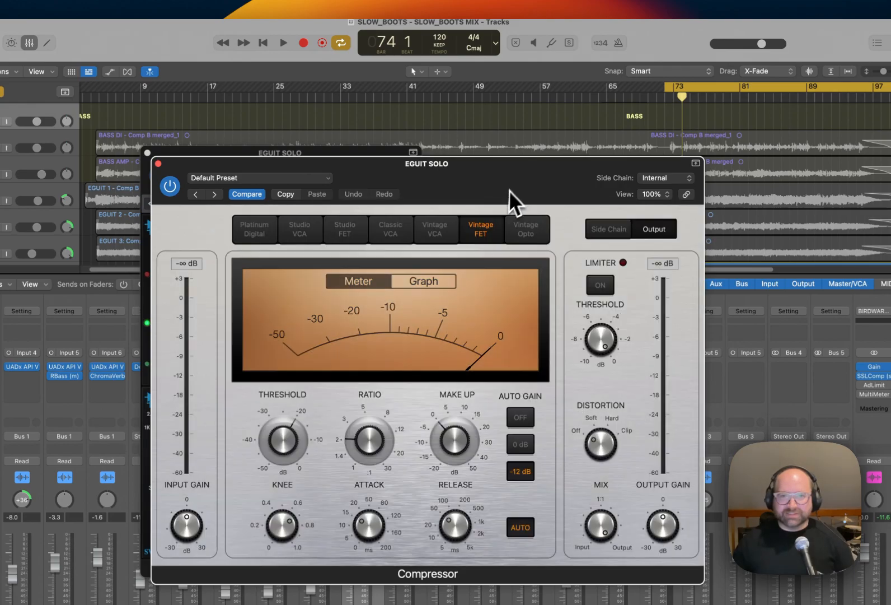
click(338, 234)
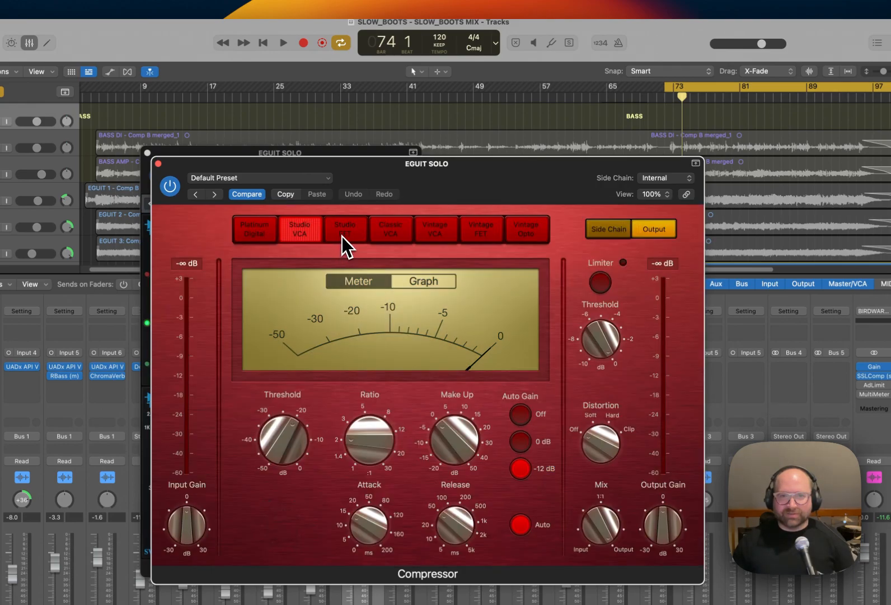
click(370, 235)
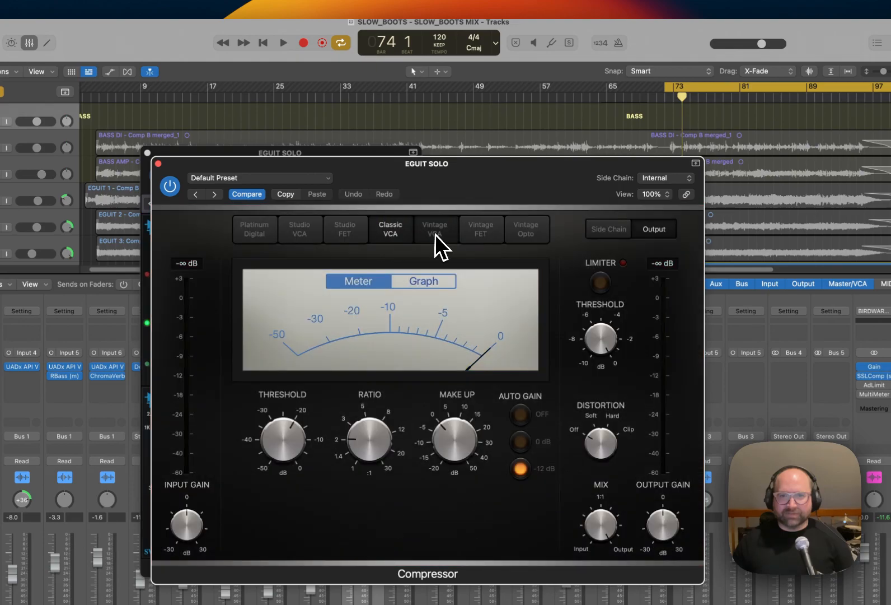
click(435, 234)
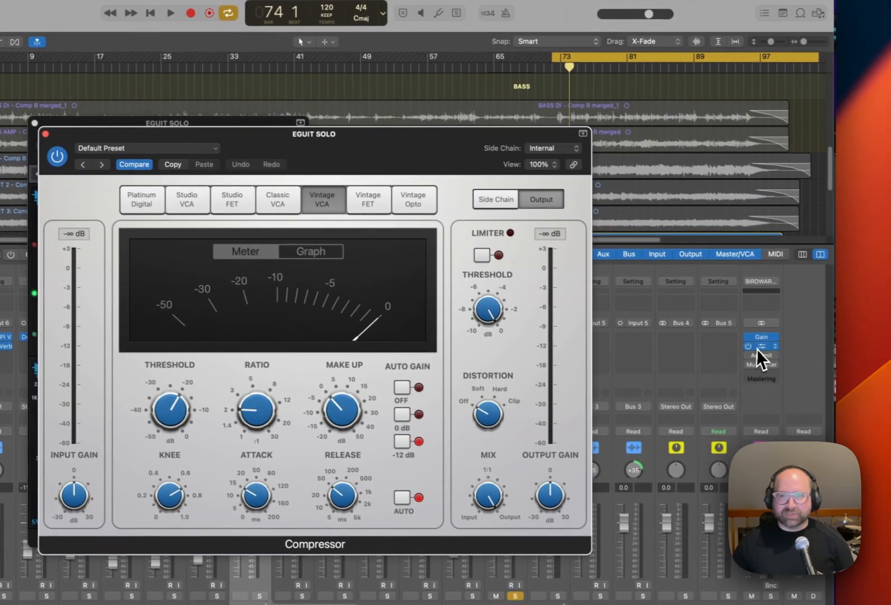
click(757, 347)
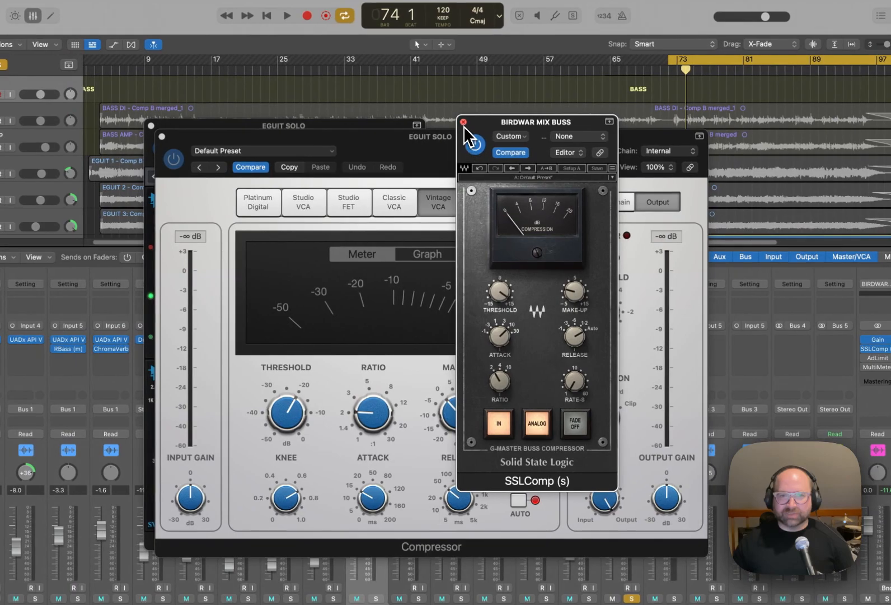
click(463, 123)
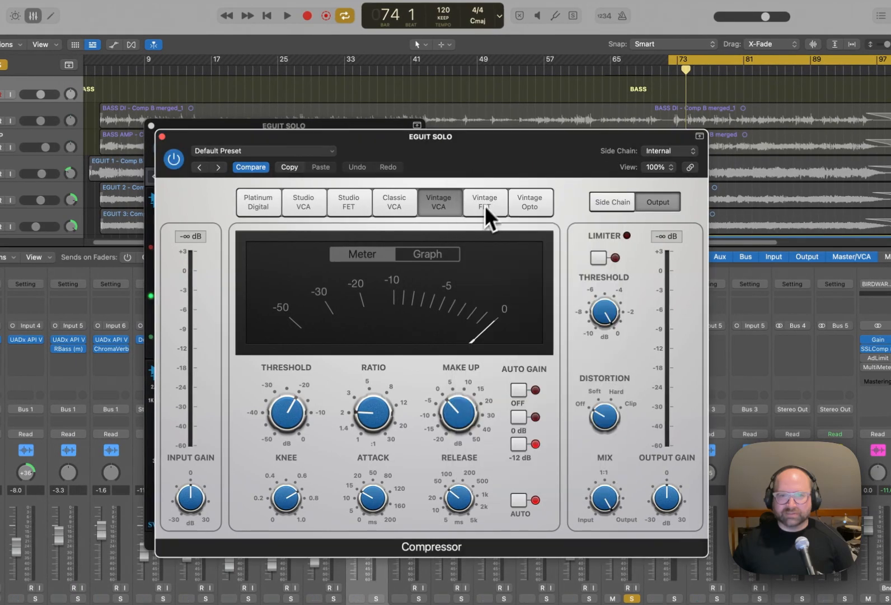
Set the EGUIT SOLO Compressor to the Classic VCA circuit and turn its auto gain off.
click(394, 202)
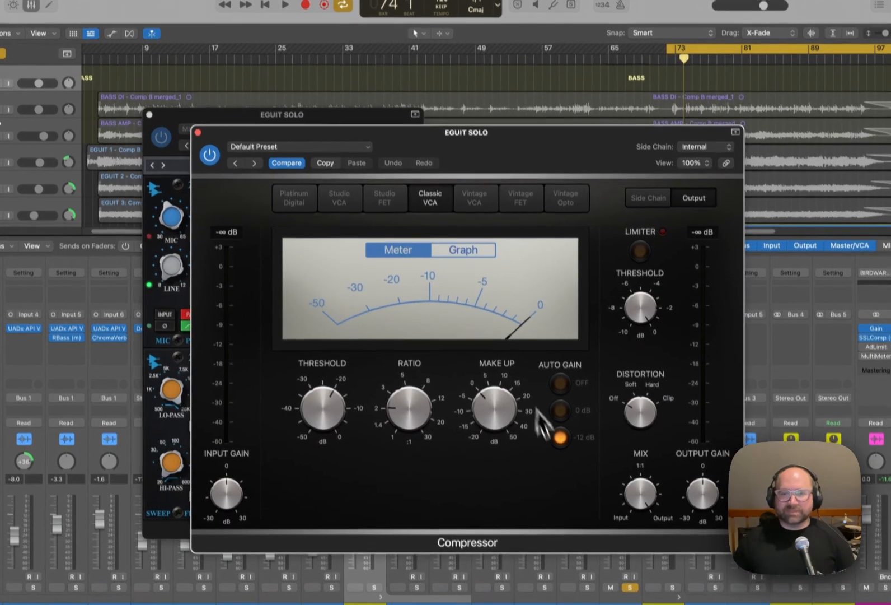
click(560, 383)
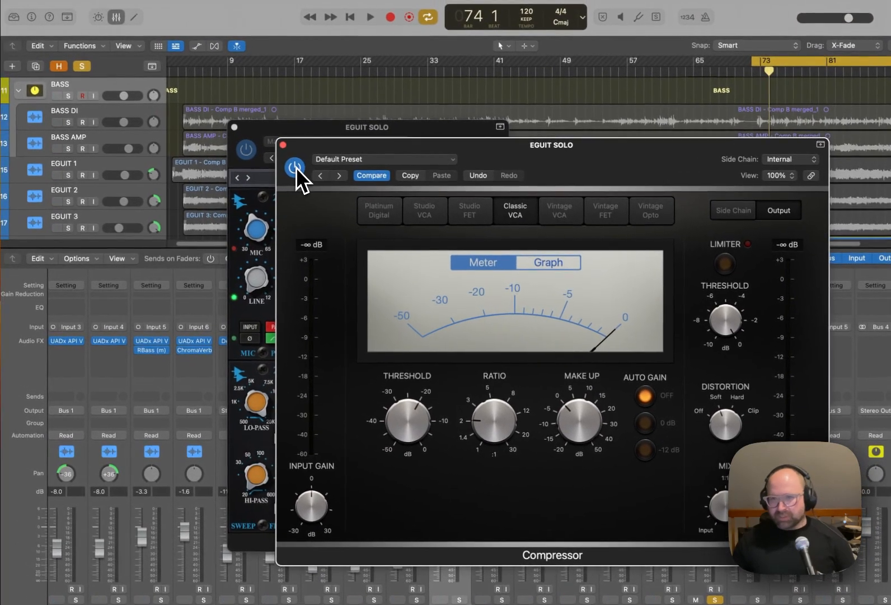
Bypass the Compressor on EGUIT SOLO and load the EGUIT 1 preset in its API Vision Channel Strip.
click(296, 167)
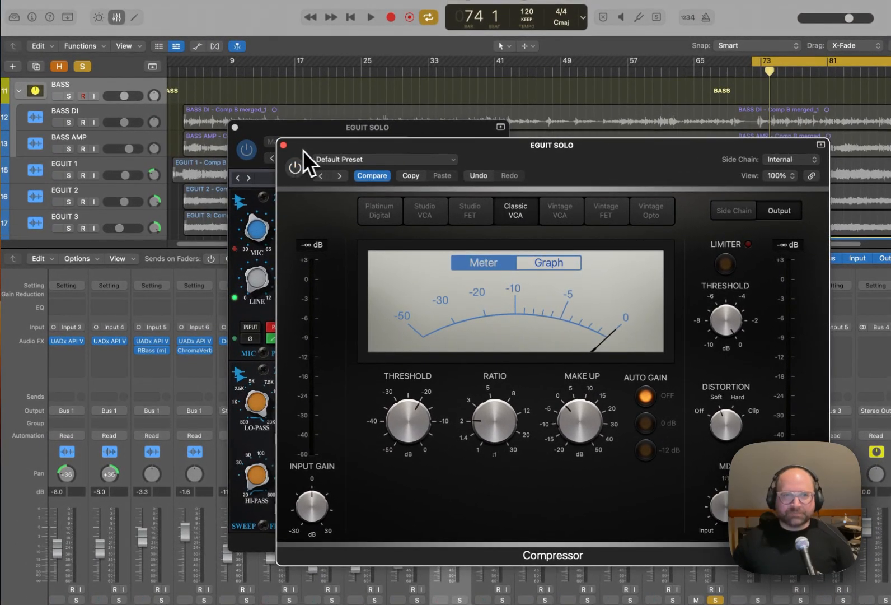
click(284, 145)
drag(341, 134, 457, 137)
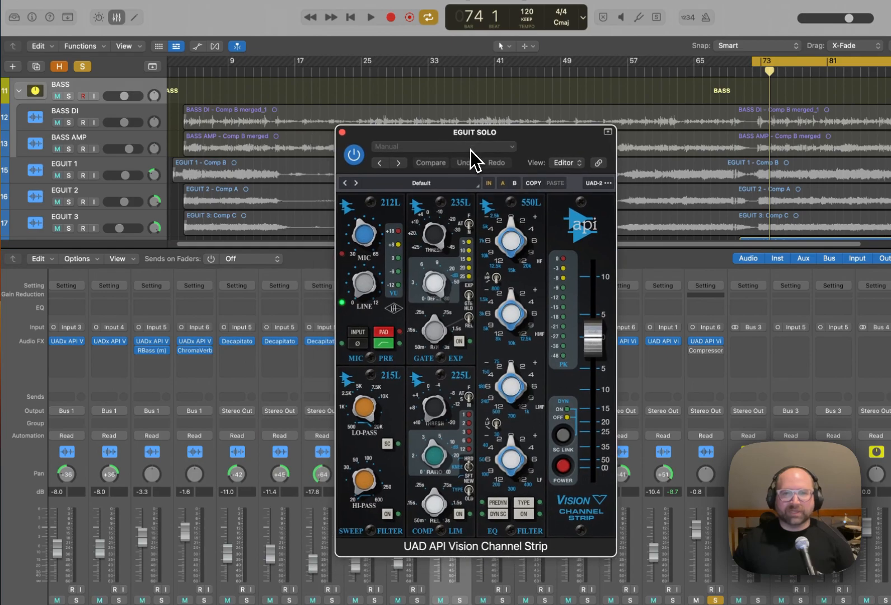
click(470, 148)
click(464, 409)
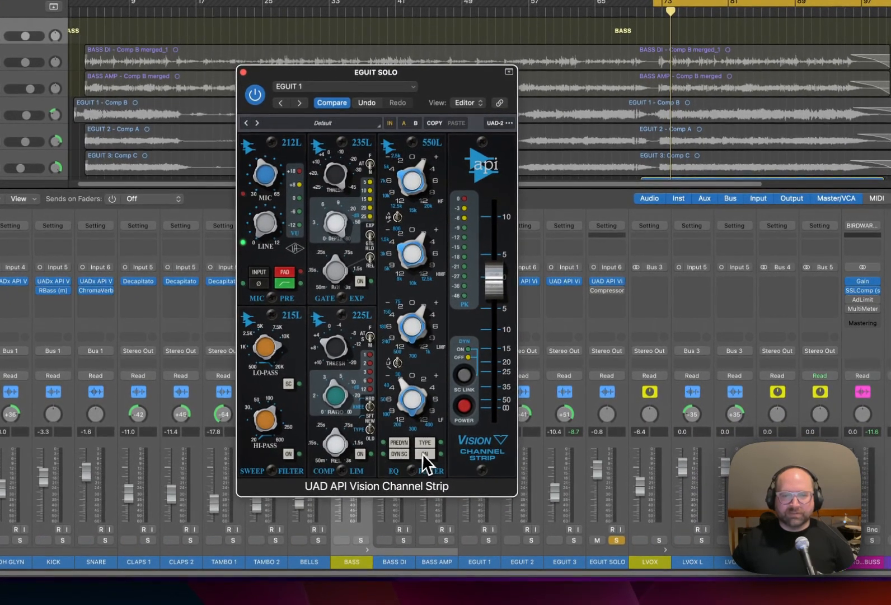
Play the guitar solo while engaging the channel strip's high-pass filter, compressor and EQ one by one, then lower its output fader.
key(space)
scroll(694, 119, down, 5)
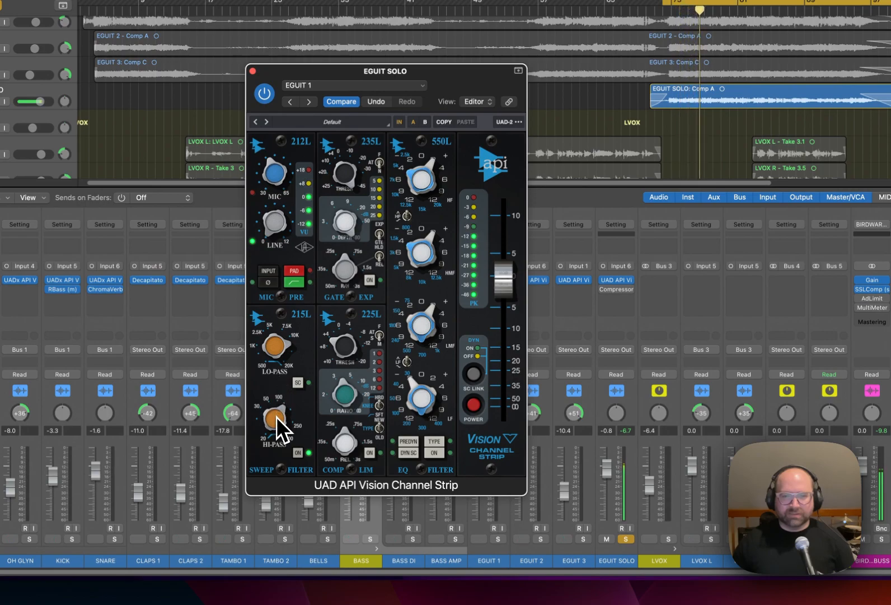
click(370, 452)
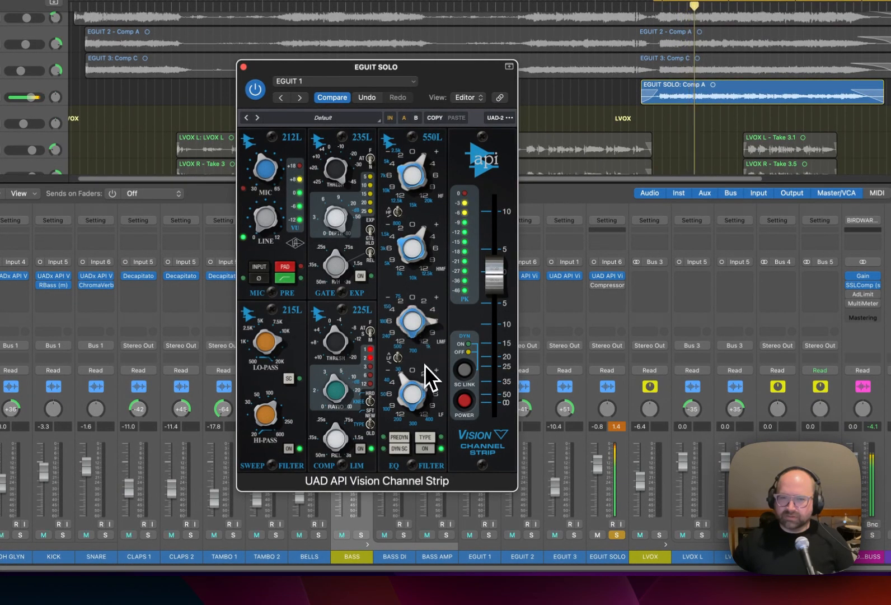
click(429, 452)
drag(503, 295, 494, 305)
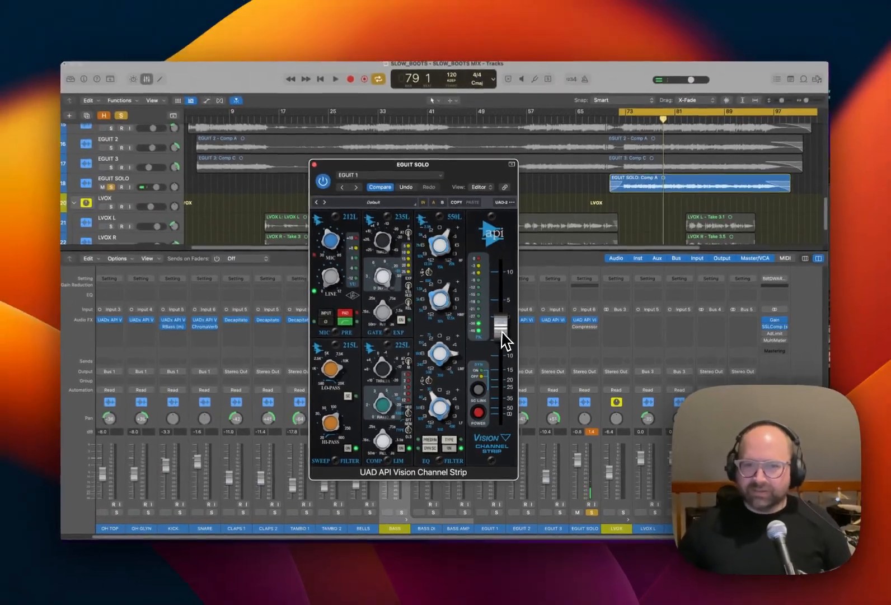
key(space)
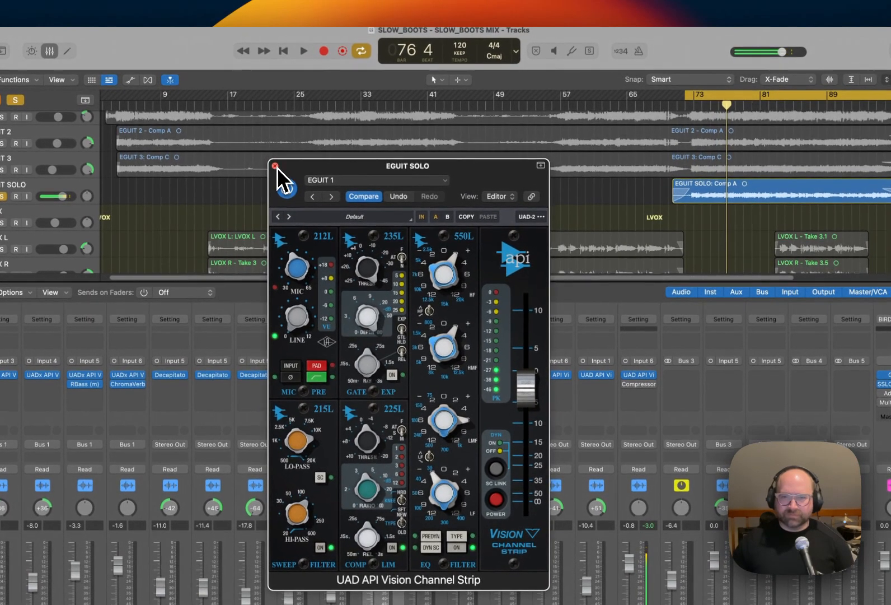
Enable the EGUIT SOLO Compressor and set its threshold to -18.5 dB and make-up gain to 2.5 dB during playback.
click(290, 134)
click(612, 353)
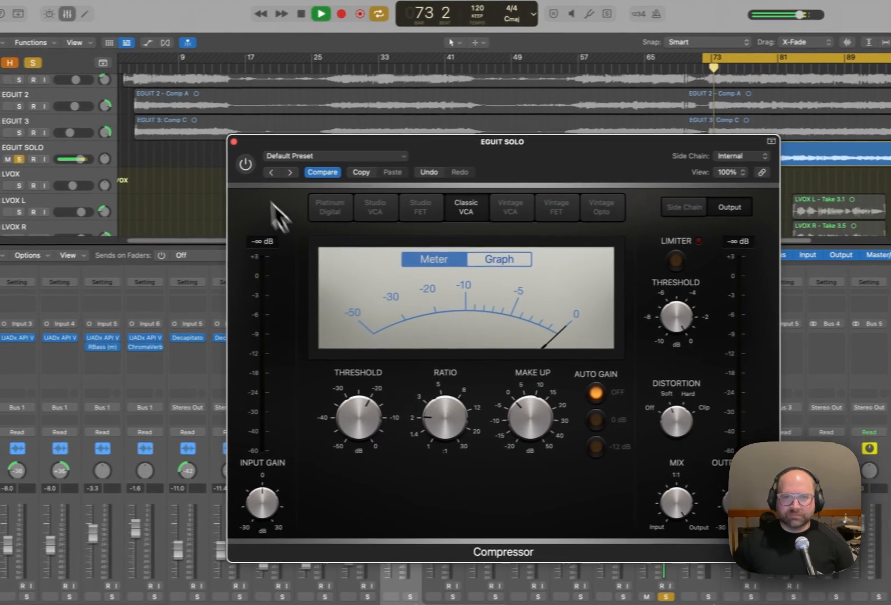
click(197, 167)
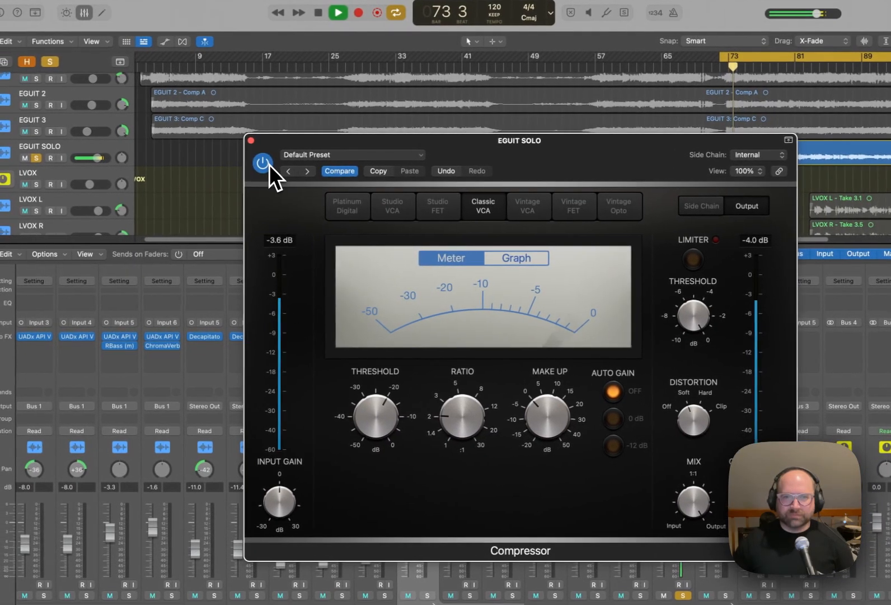
mouse_move(374, 421)
mouse_down()
mouse_move(383, 427)
mouse_move(383, 419)
mouse_up()
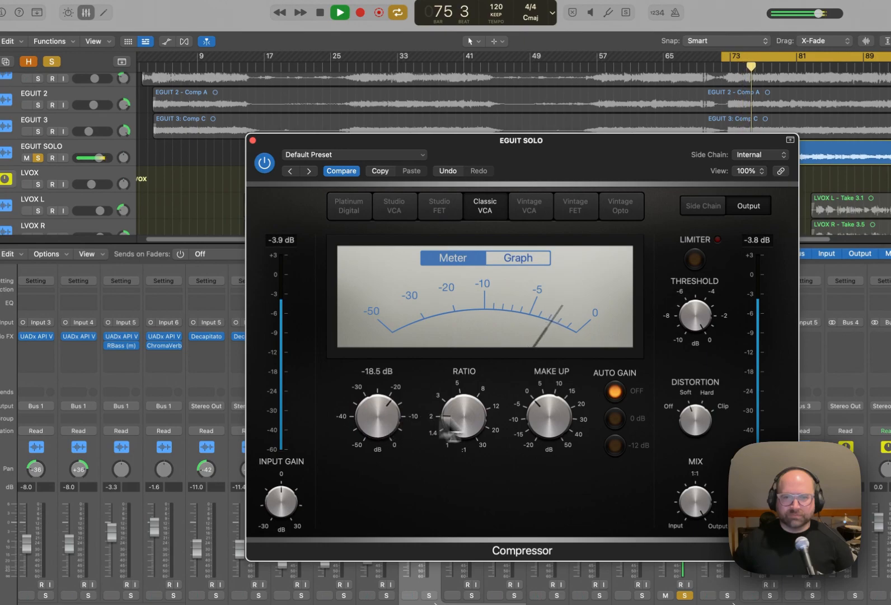
drag(550, 424, 548, 422)
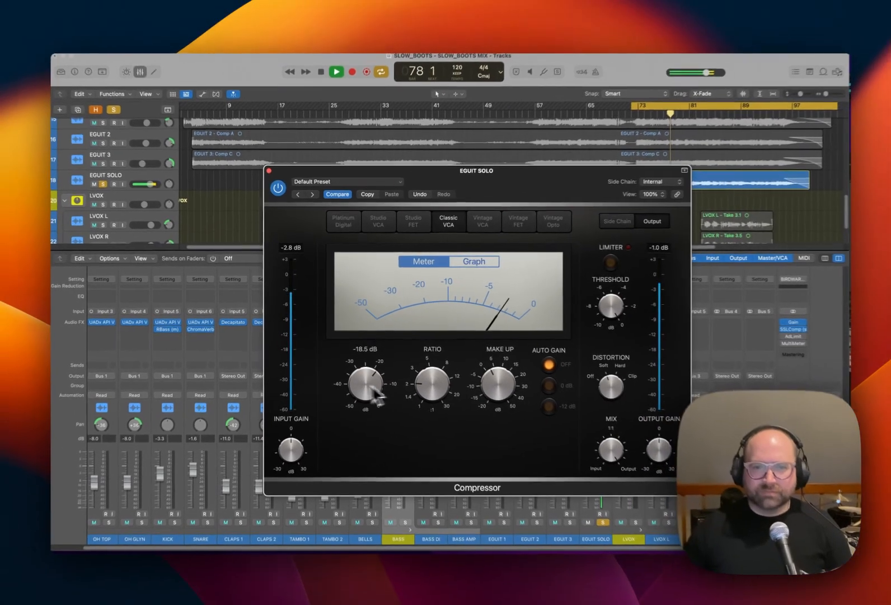
key(space)
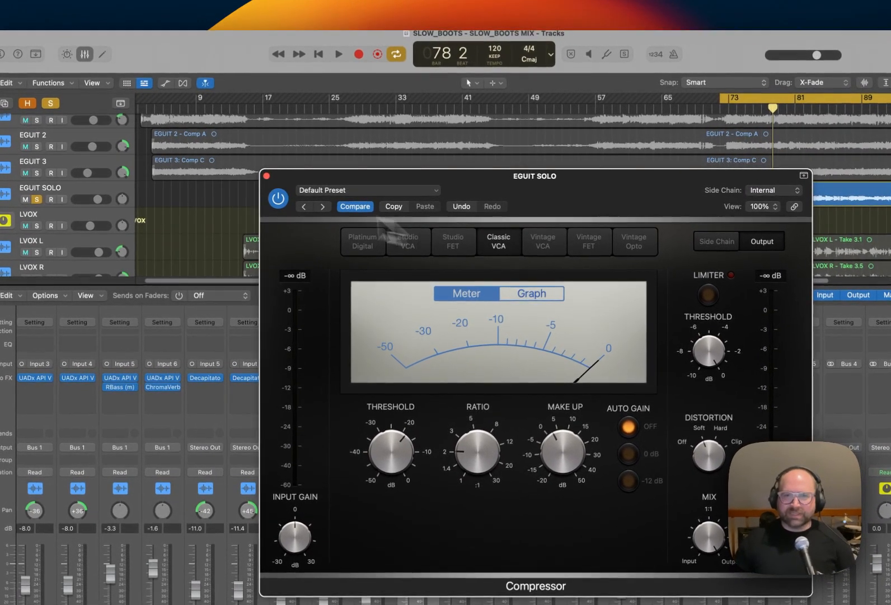
click(266, 176)
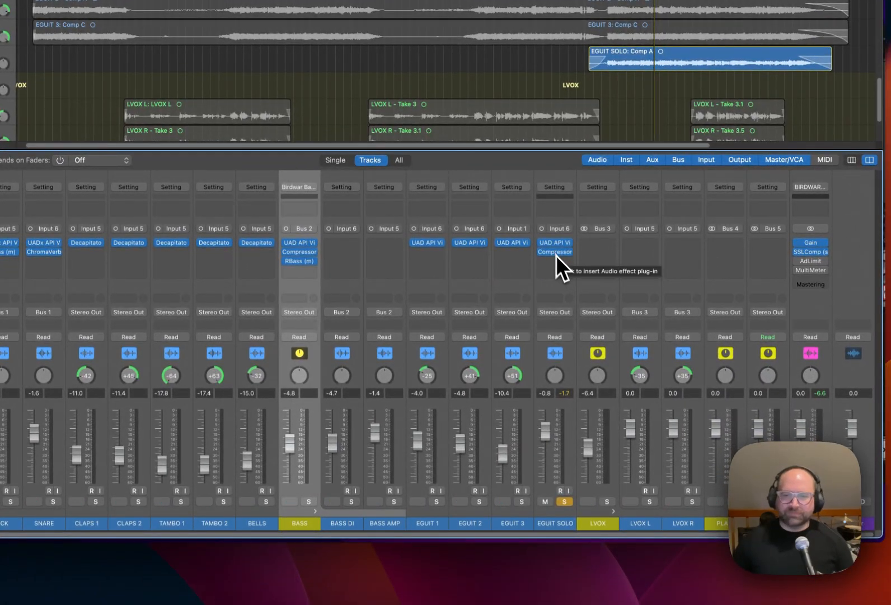
Audition EGUIT 1, 2 and 3 soloed together with EGUIT SOLO, then clear the solos and mute LVOX.
click(522, 501)
click(479, 501)
key(space)
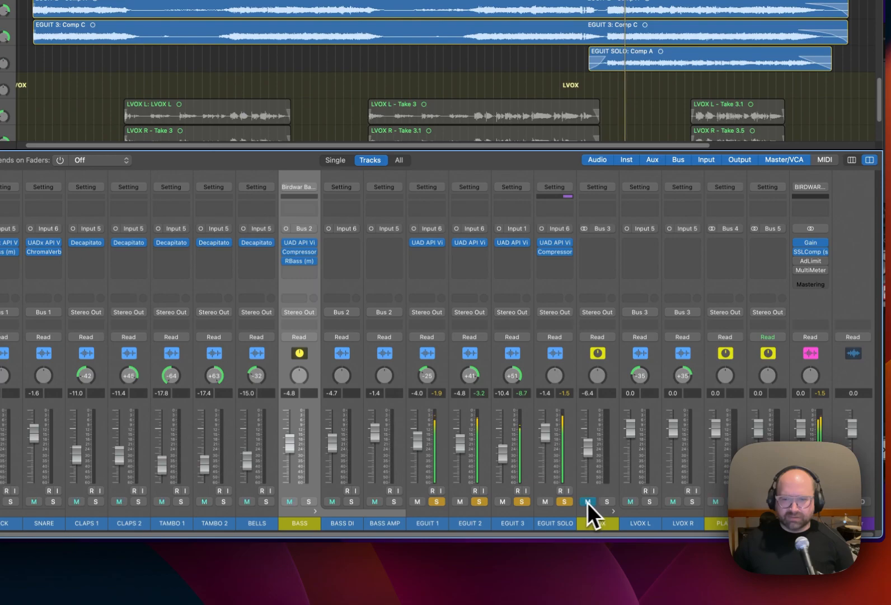
alt+click(563, 501)
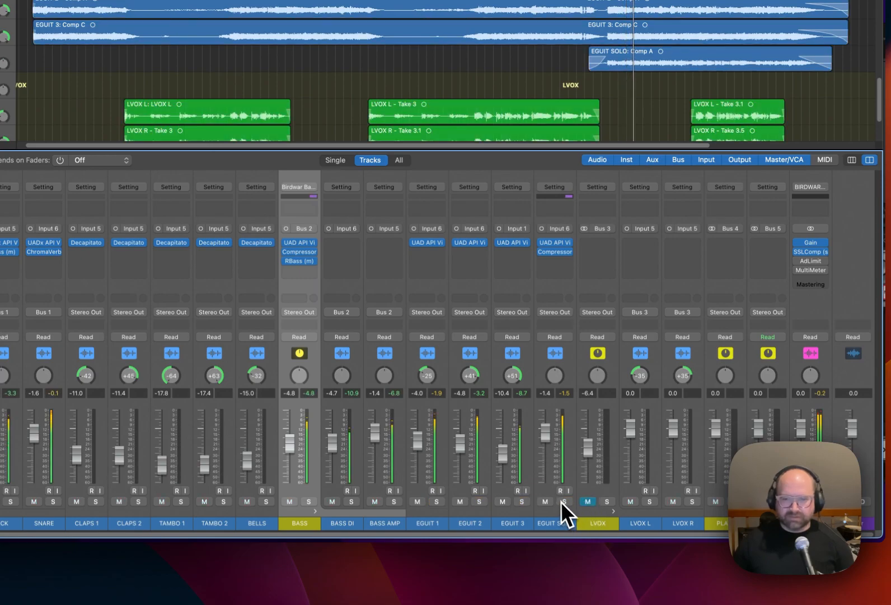
Balance the guitars in the full mix, with EGUIT SOLO at -3.3 dB, EGUIT 1 at -4.3 dB and EGUIT 2 at -5.3 dB.
drag(543, 445, 543, 449)
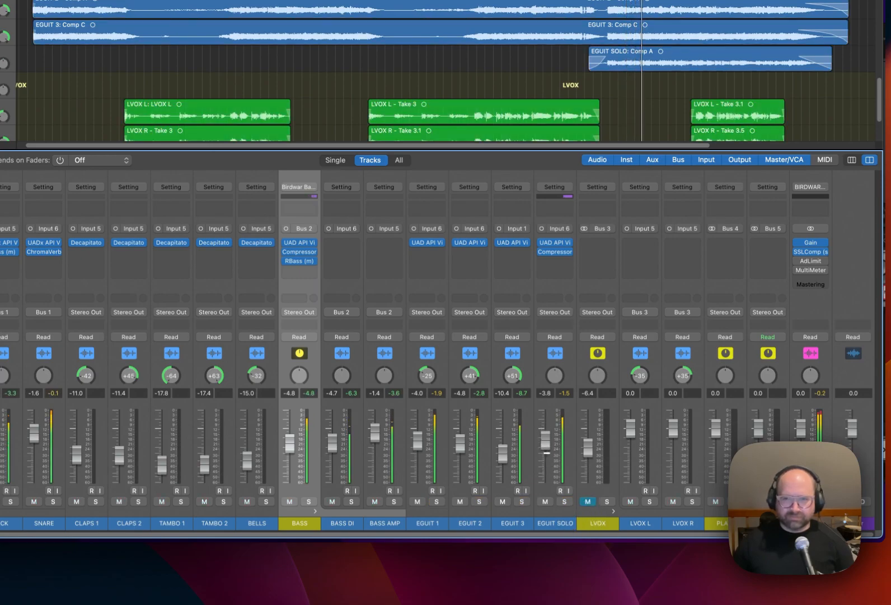
drag(546, 451, 547, 442)
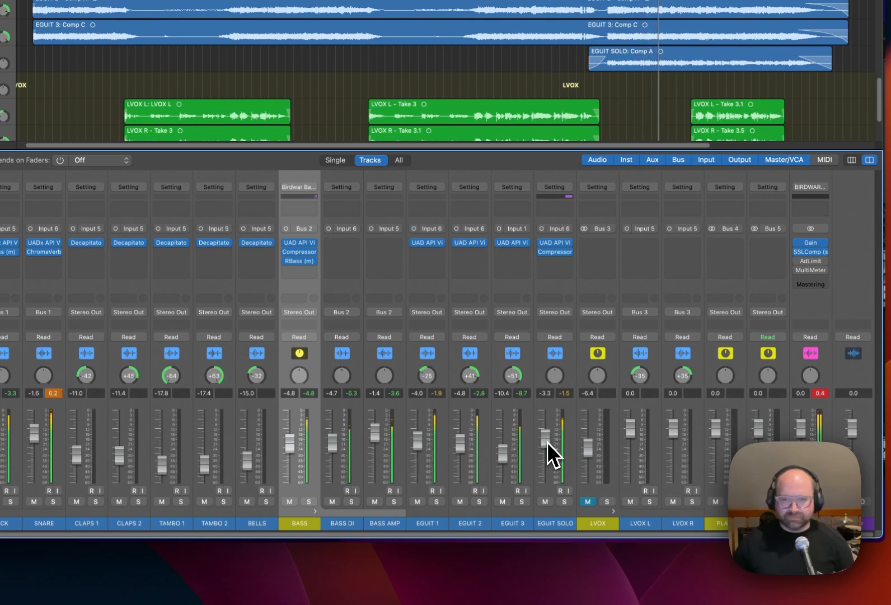
drag(460, 441, 501, 457)
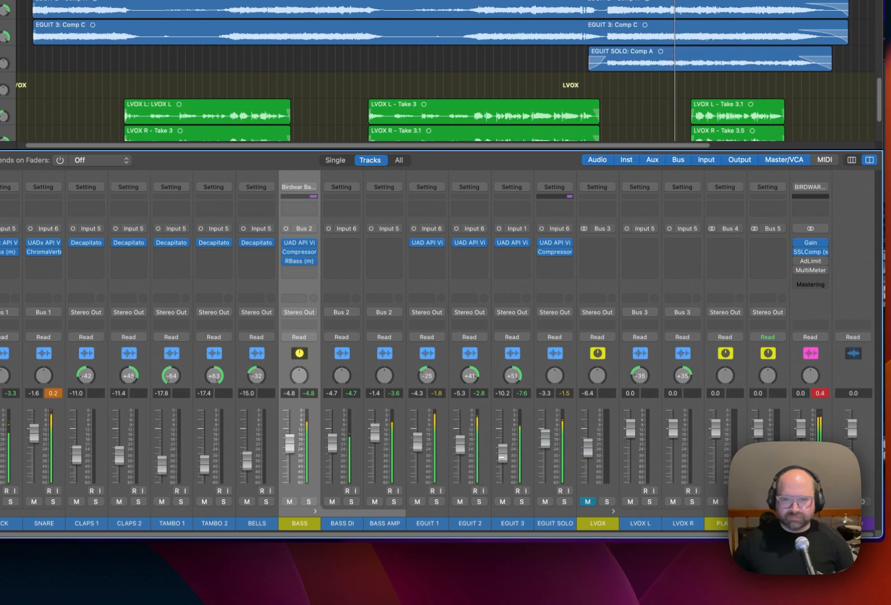
Check EGUIT 3 in solo, center its pan and lower its fader to -13.4 dB.
click(523, 501)
click(524, 503)
alt+click(514, 376)
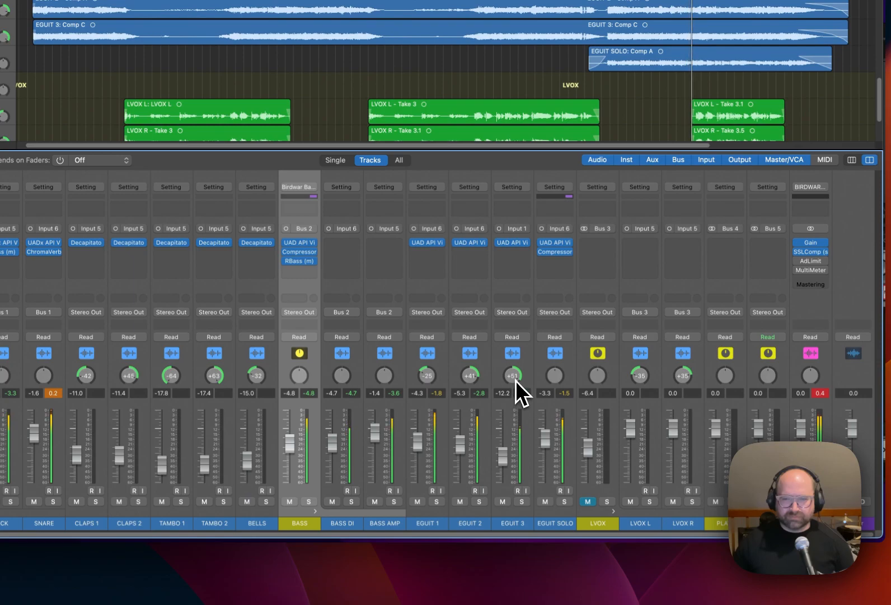
drag(502, 455, 503, 463)
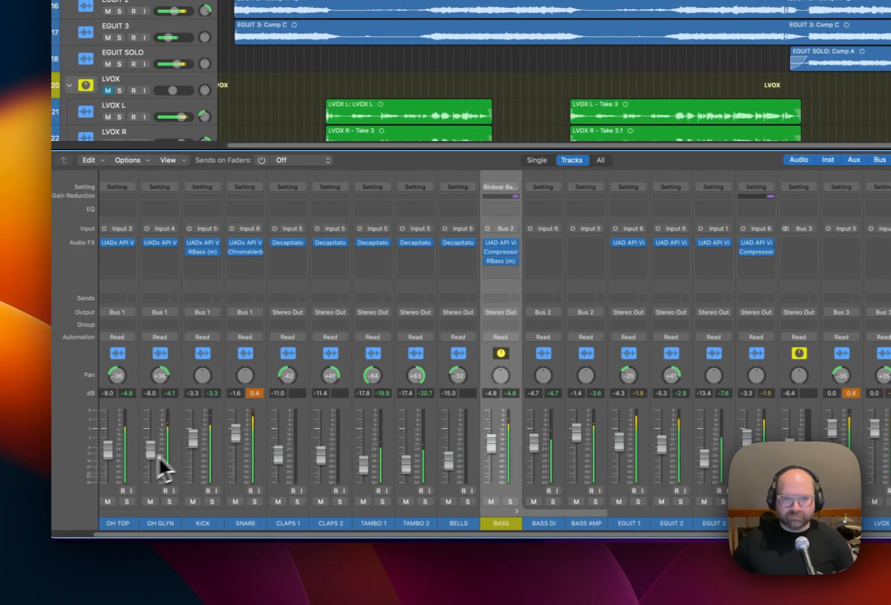
Set the KICK fader and the BASS bus fader to -4.1 dB each.
drag(194, 439, 194, 443)
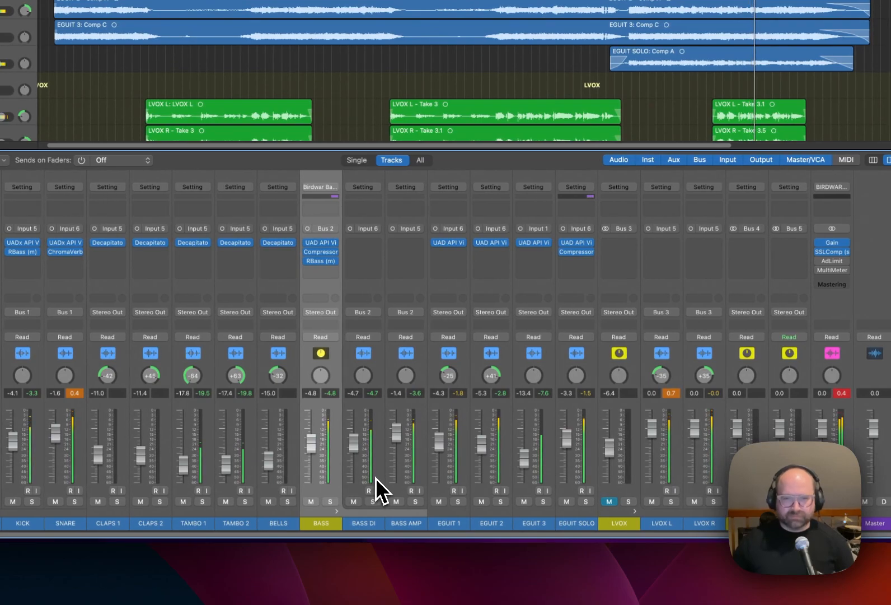
drag(312, 443, 312, 439)
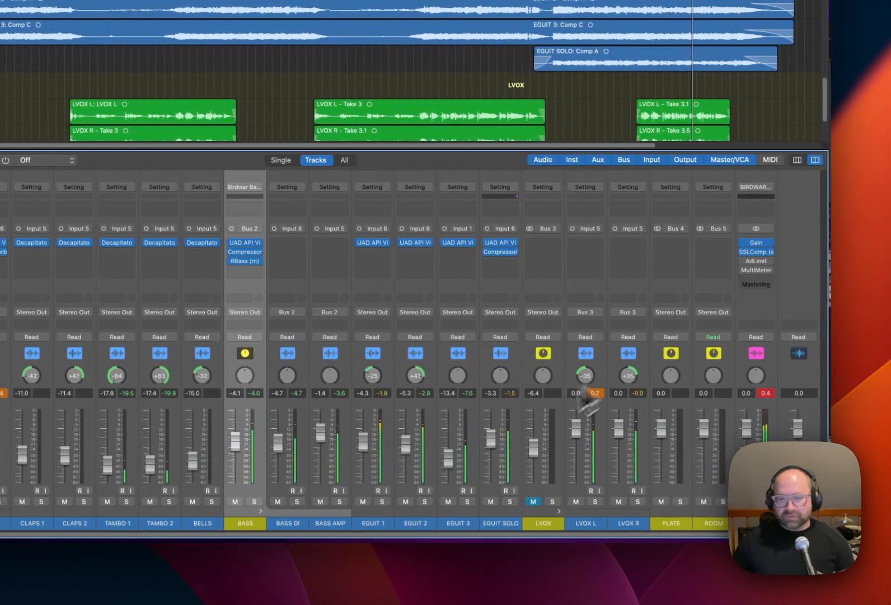
Unmute and solo the LVOX bus and insert a UAD API Vision Channel Strip on it.
click(551, 501)
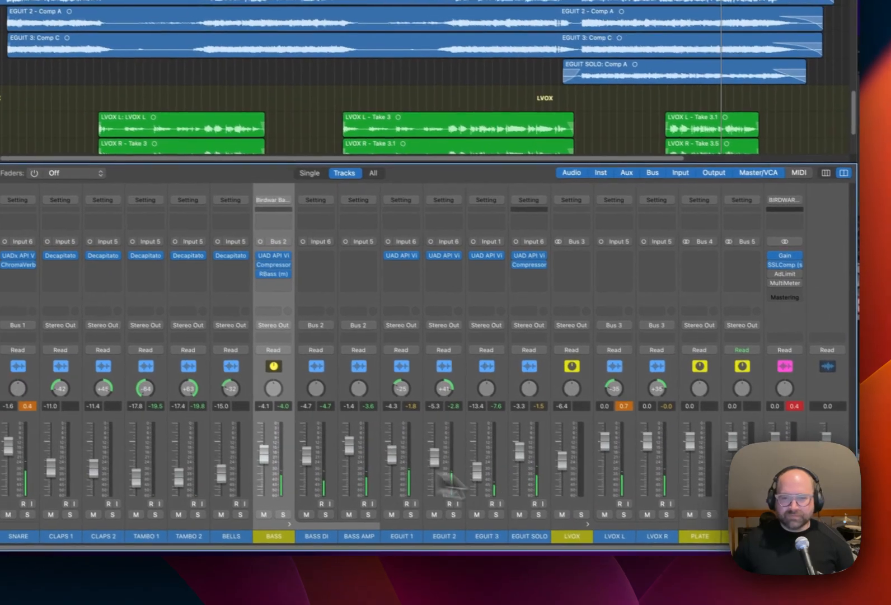
click(602, 263)
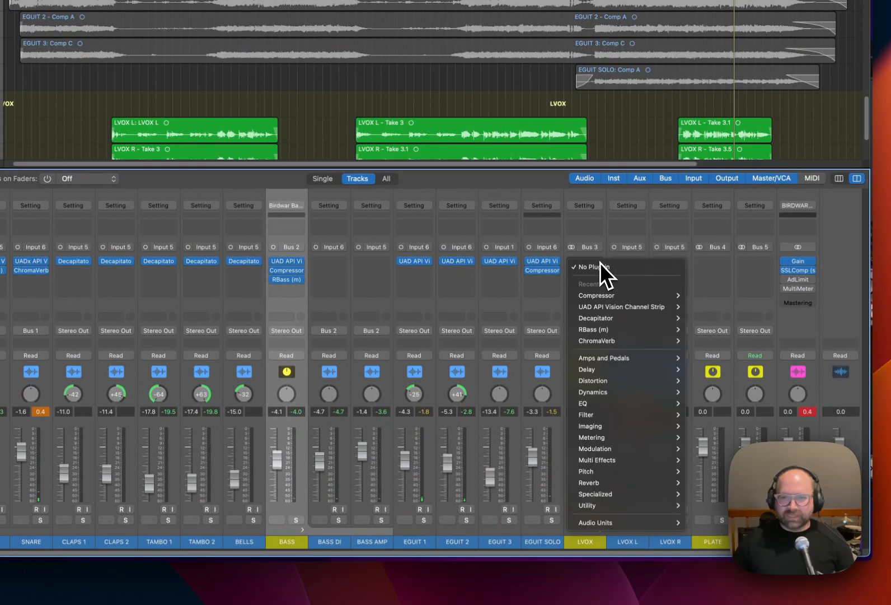
mouse_move(640, 307)
click(693, 310)
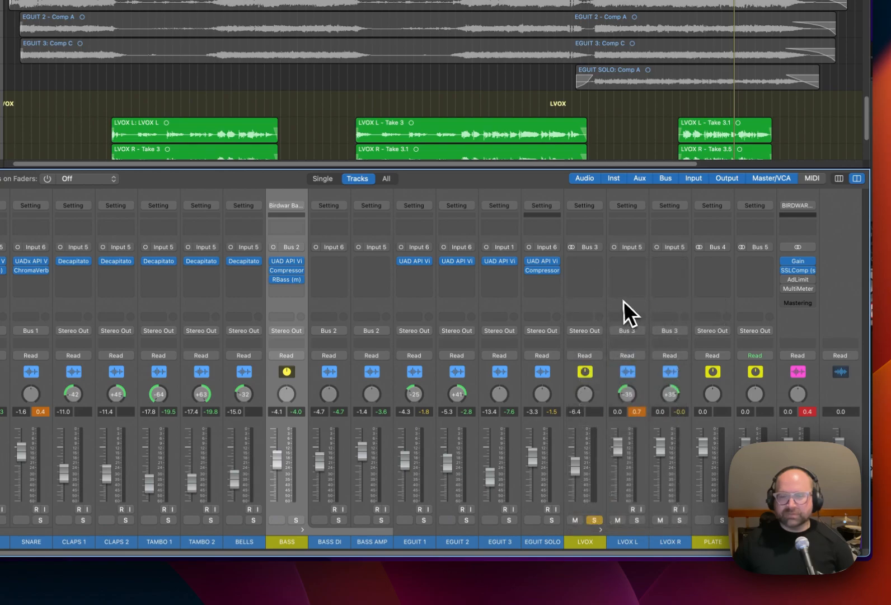
Add a UAD Teletronix LA-2A Gray after the channel strip on LVOX and bypass it.
click(599, 274)
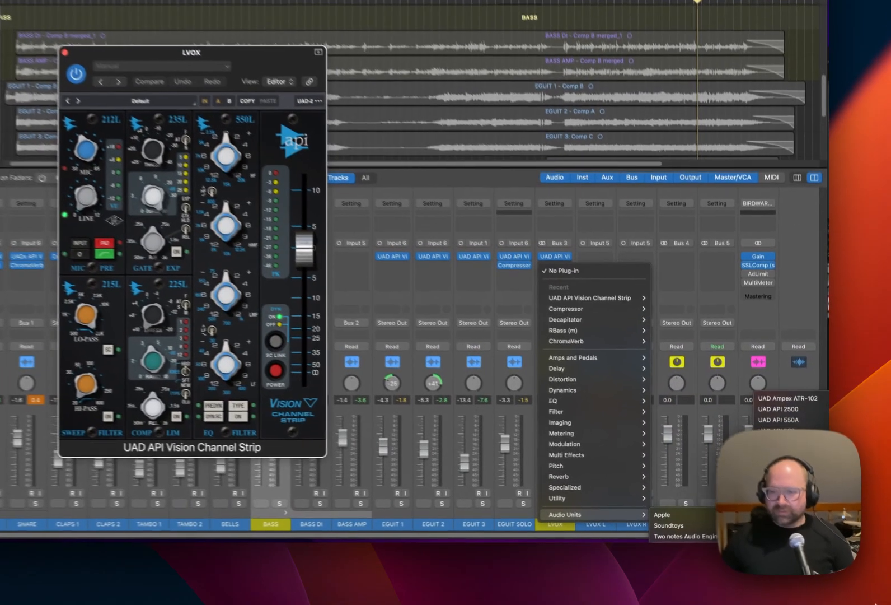
click(838, 592)
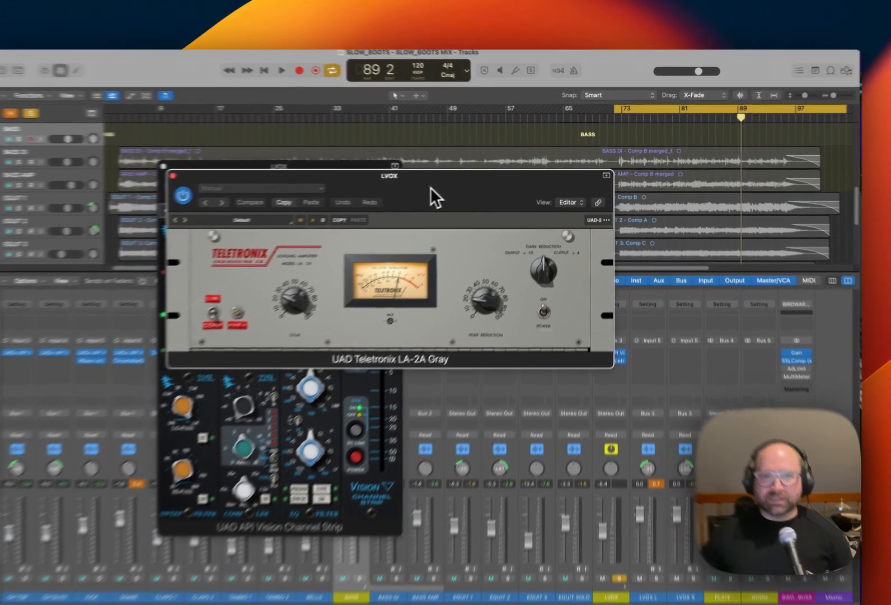
drag(467, 191, 683, 251)
click(479, 261)
click(410, 280)
Load the LVOX preset in the vocal bus's channel strip and switch off its high-pass filter.
drag(192, 170, 273, 170)
click(292, 186)
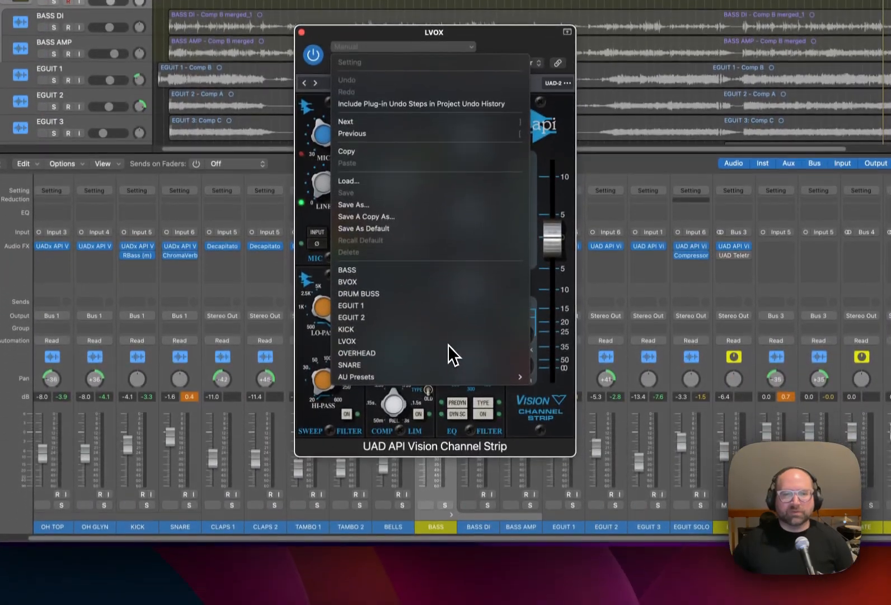
click(448, 342)
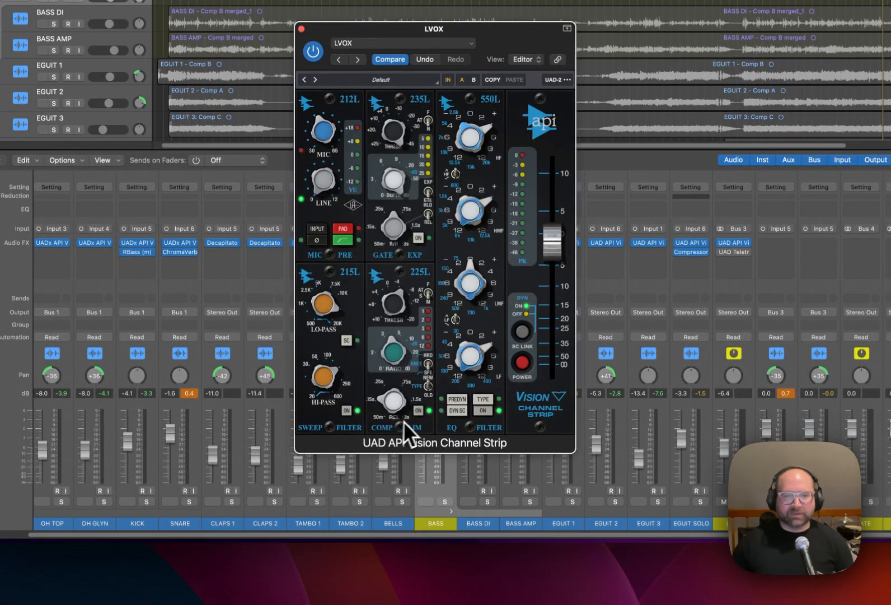
click(346, 410)
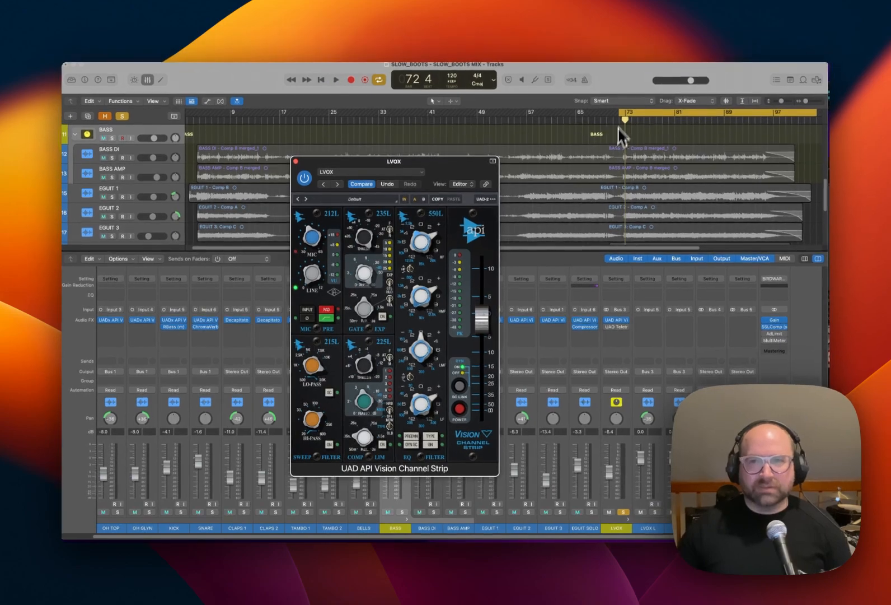
Move the cycle range to start at bar 44 and end at bar 76.
key(x)
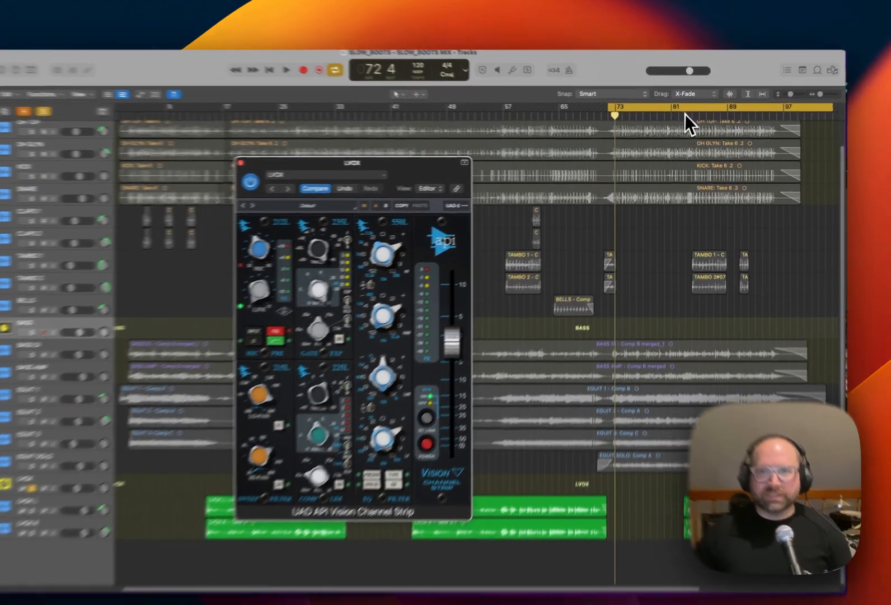
drag(689, 112, 517, 130)
key(x)
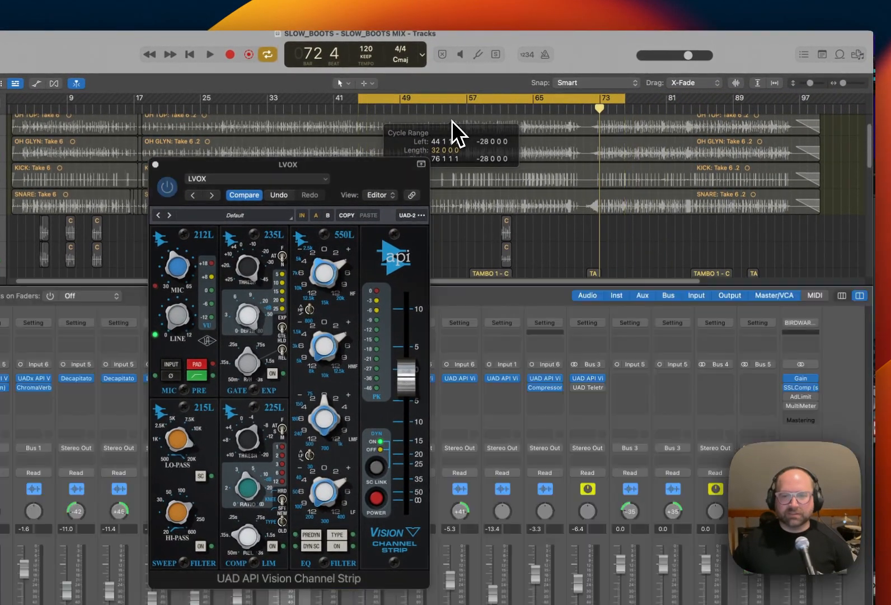
Play the soloed lead vocal while engaging the channel strip's high-pass filter, compressor and EQ one at a time.
key(space)
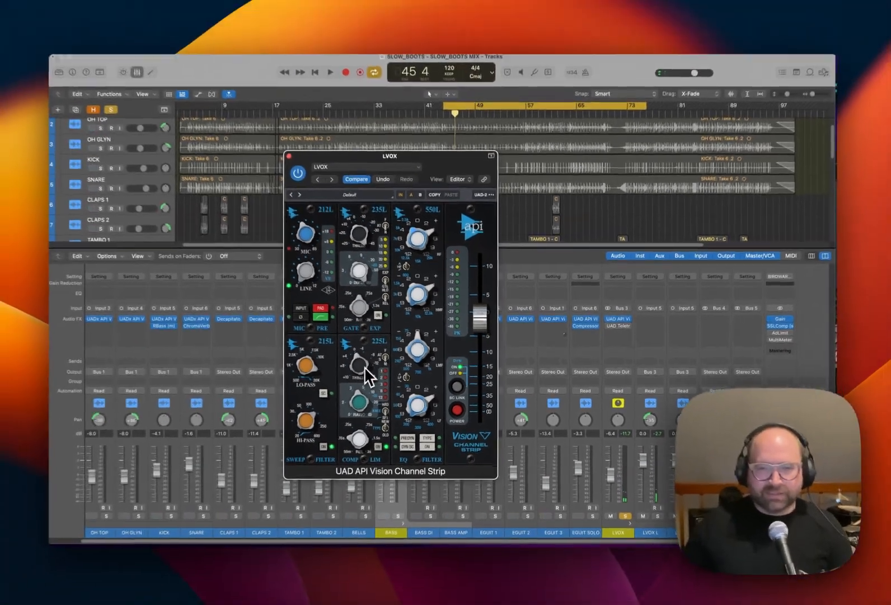
key(space)
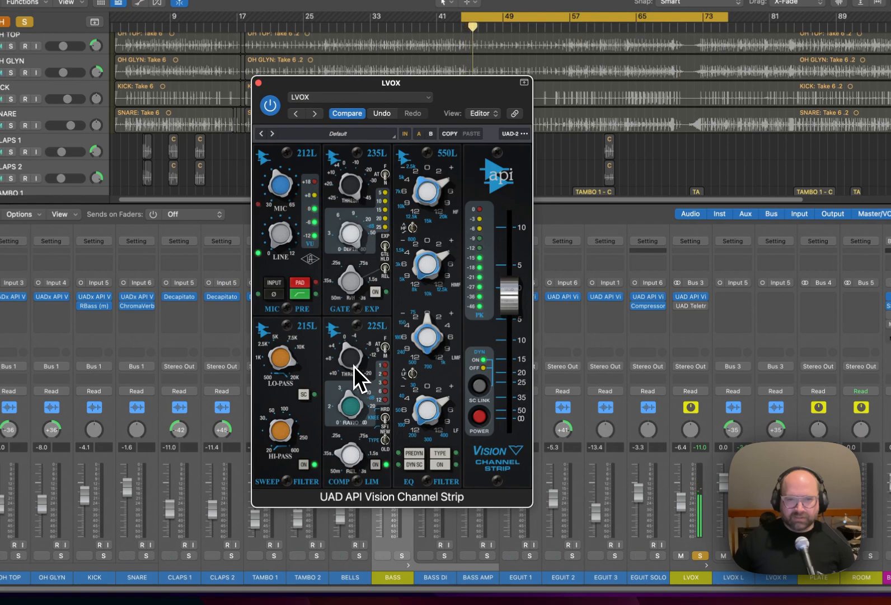
click(446, 468)
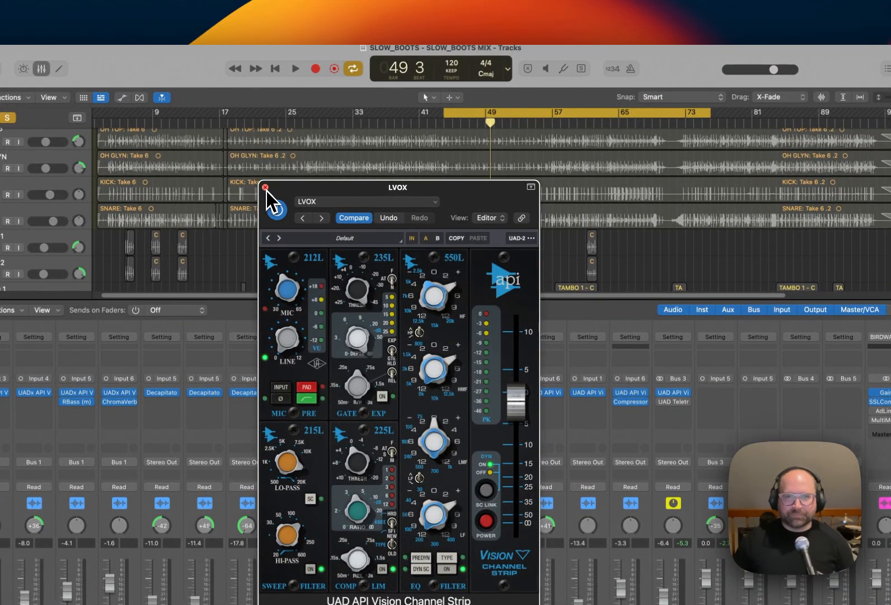
Play the soloed lead vocal and engage the LA-2A on LVOX partway through to hear its effect.
click(265, 187)
click(674, 401)
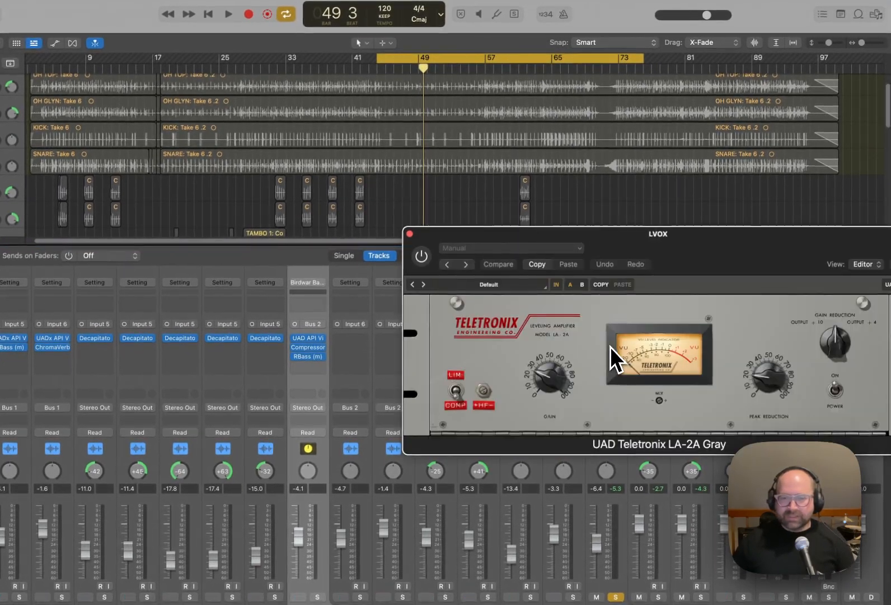
drag(613, 243, 342, 247)
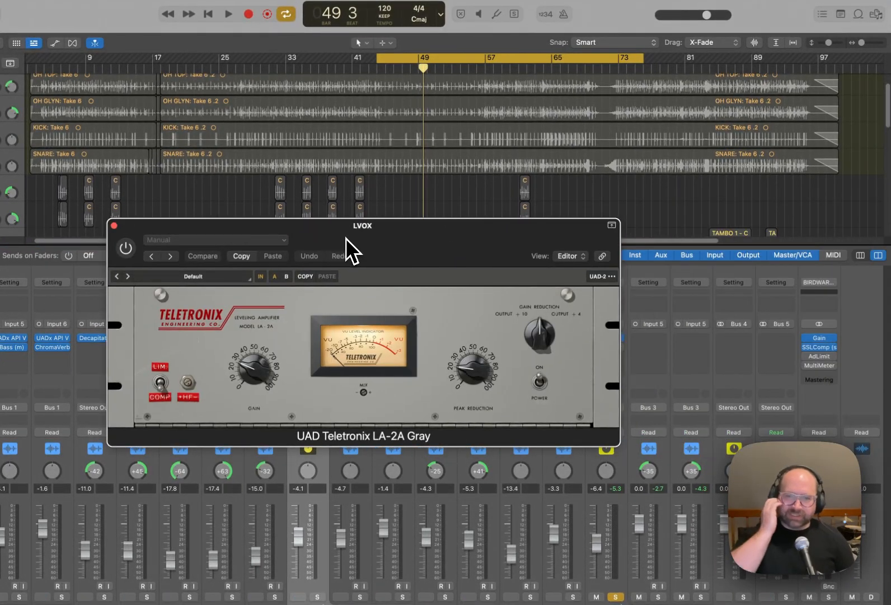
key(space)
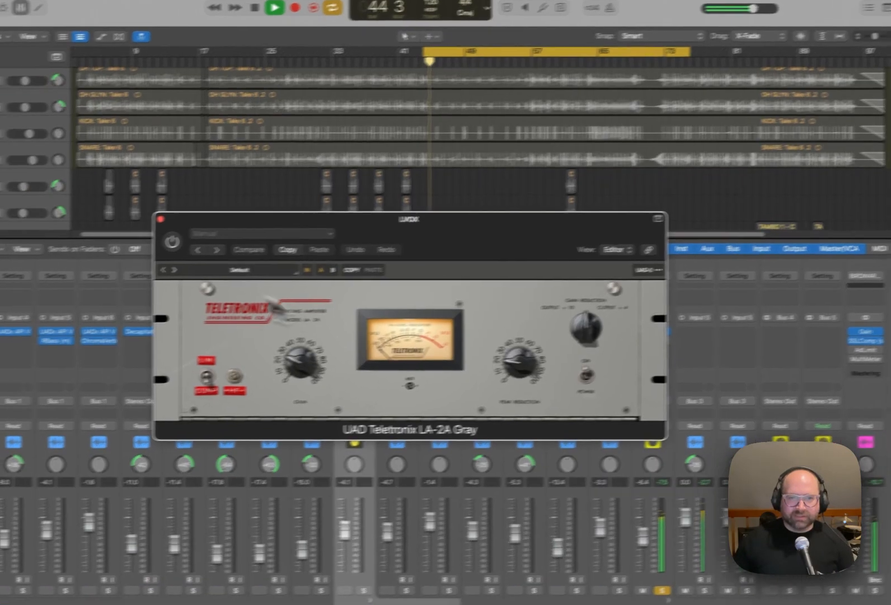
click(125, 248)
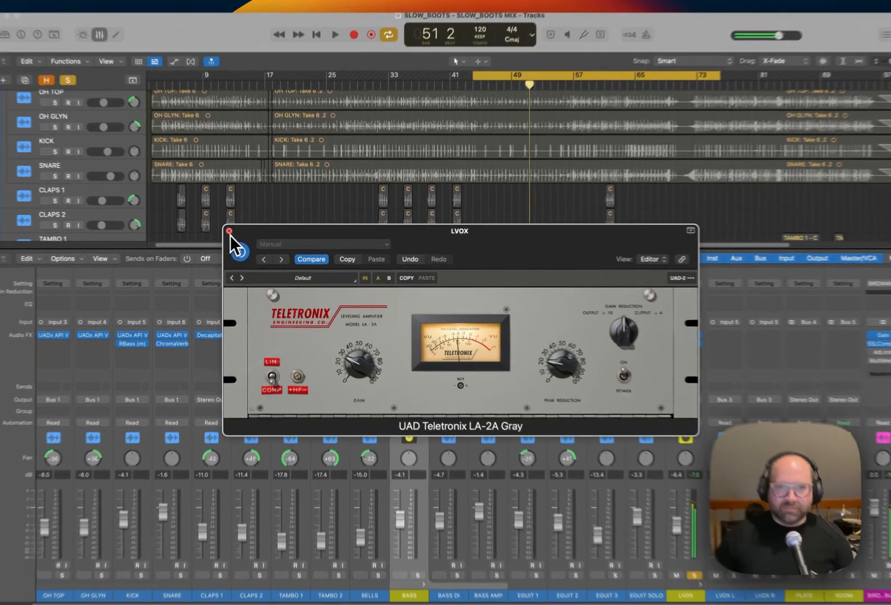
click(251, 237)
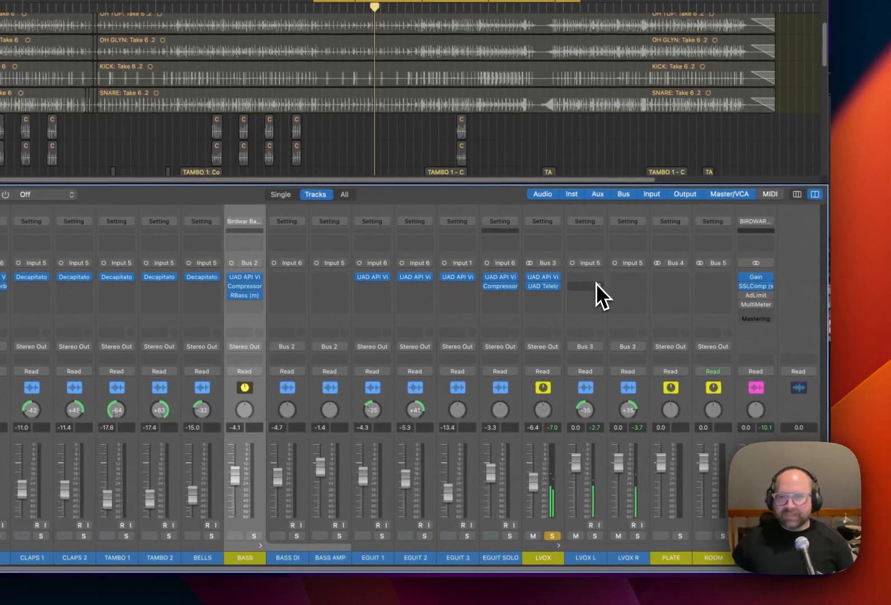
Insert a mono DeEsser 2 on LVOX L and load its Male Vocal - Split Band preset.
click(597, 282)
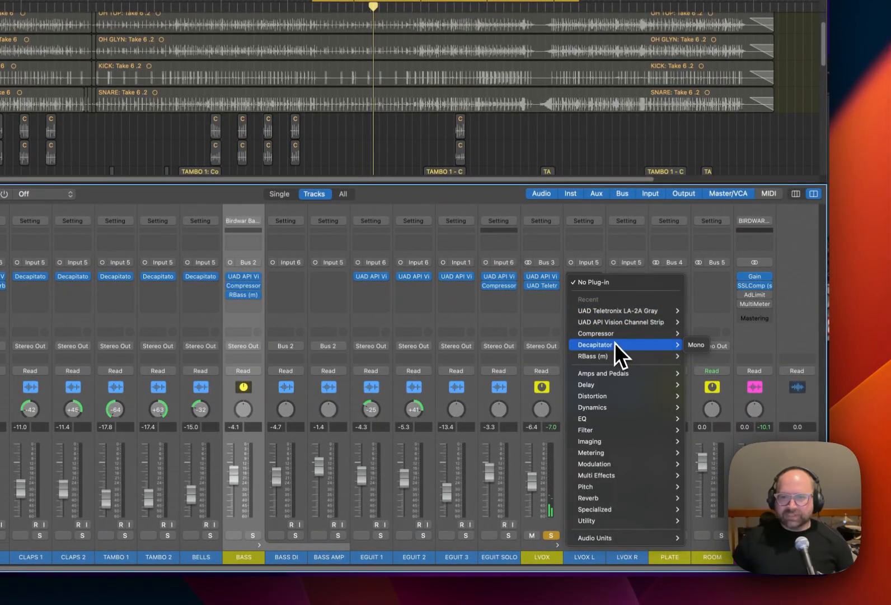
mouse_move(653, 409)
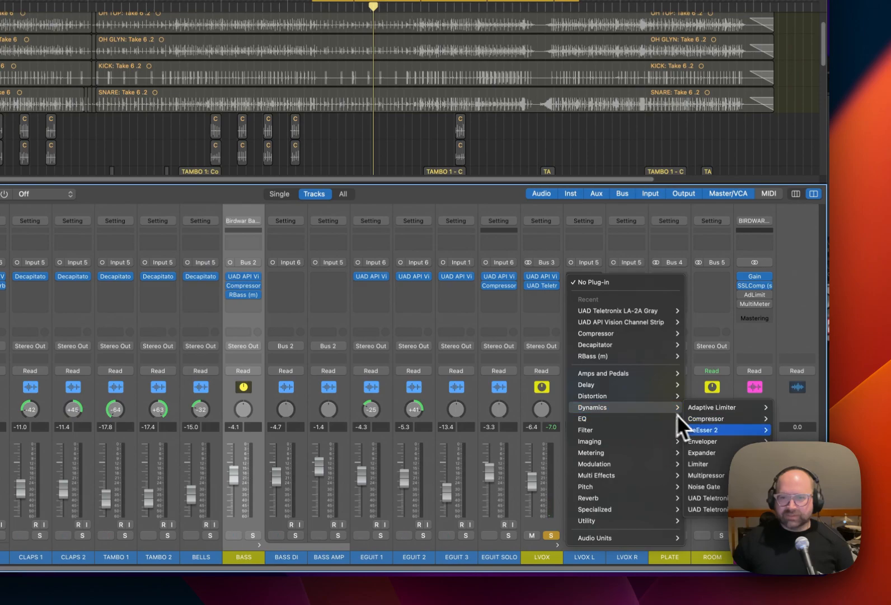
mouse_move(728, 429)
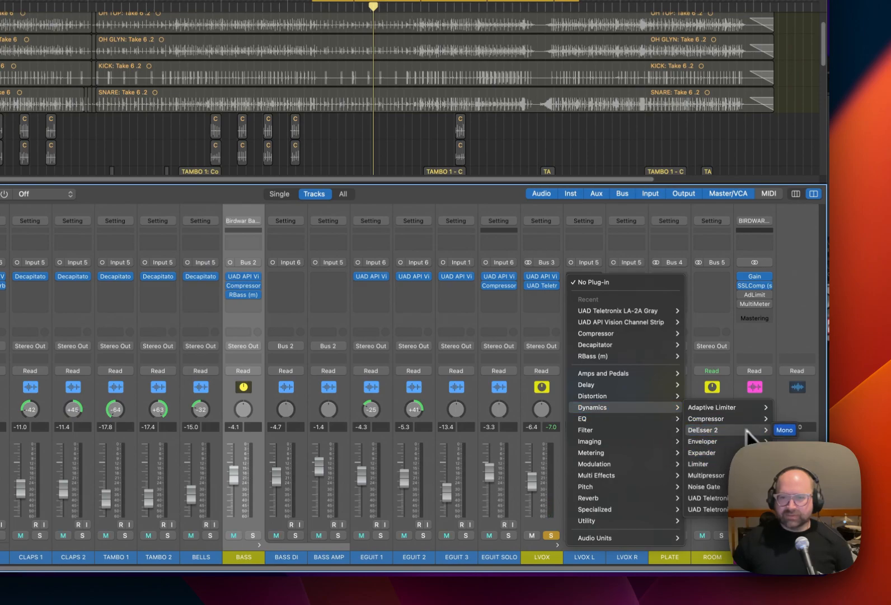
click(779, 429)
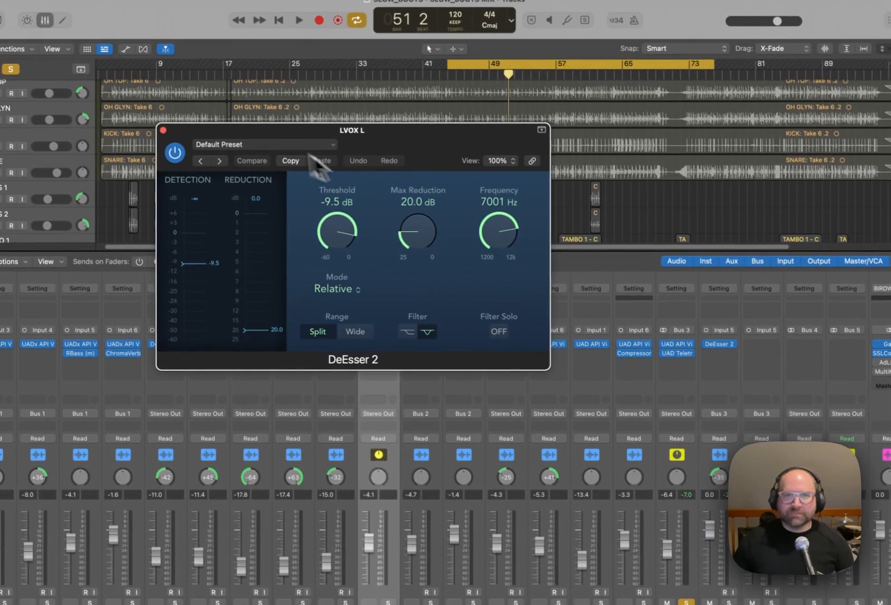
click(213, 127)
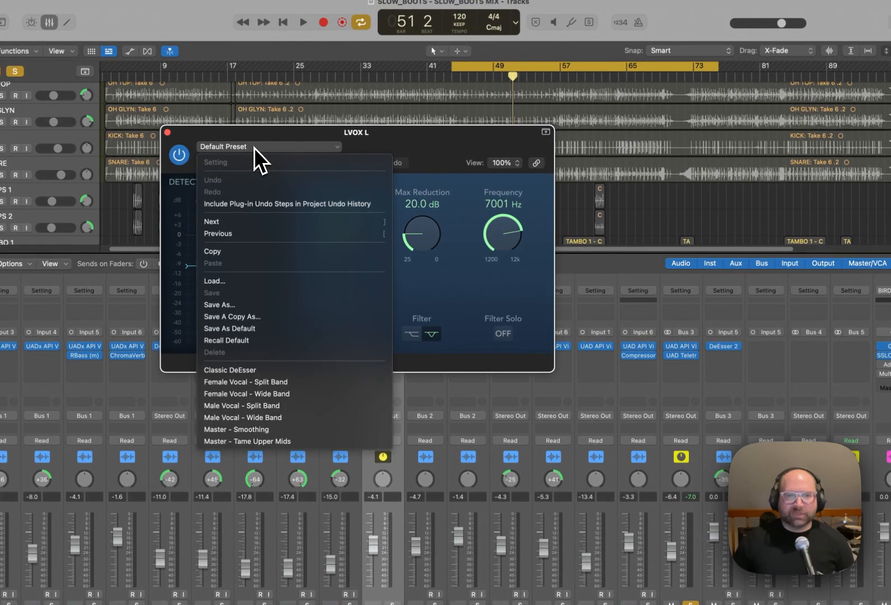
click(334, 410)
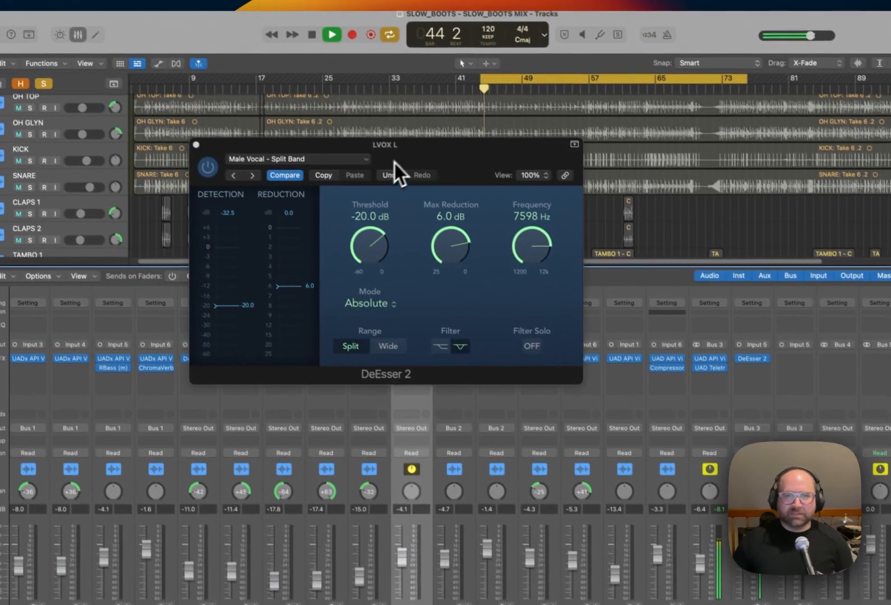
Adjust the LVOX L de-esser's threshold to -19.1 dB during playback and switch its range to Wide.
drag(391, 162, 444, 185)
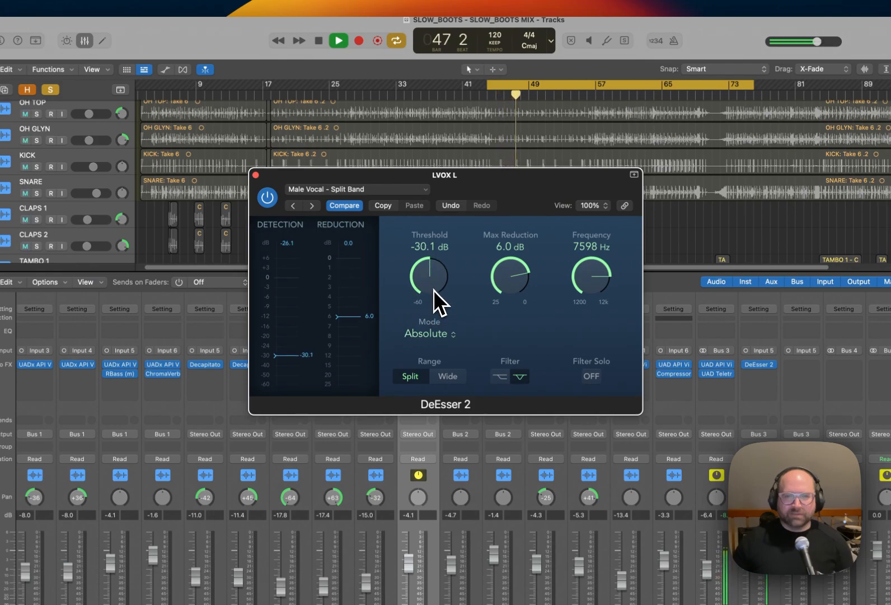
drag(439, 300, 438, 274)
click(448, 375)
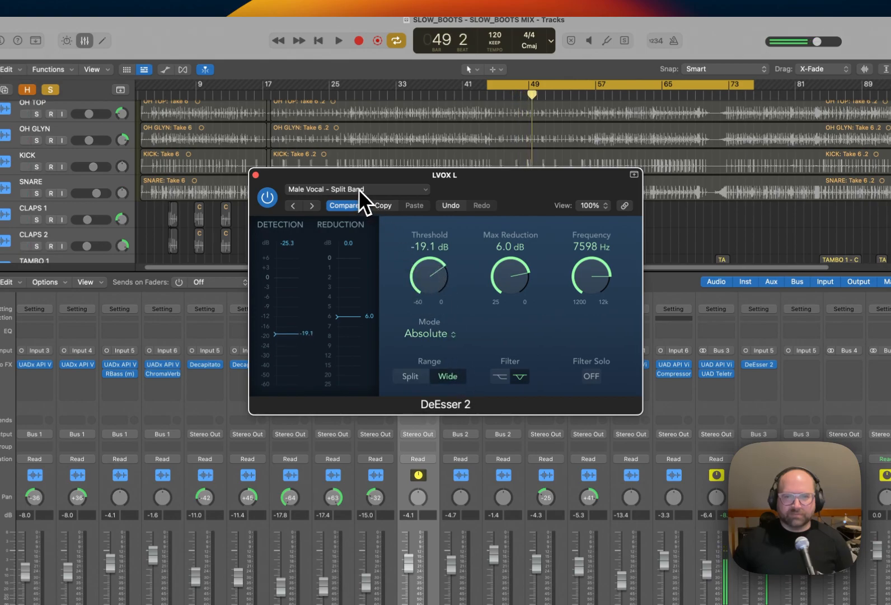
Replay the vocal from the cycle start and lower the LVOX L de-esser's threshold to -30.1 dB.
drag(444, 189, 465, 208)
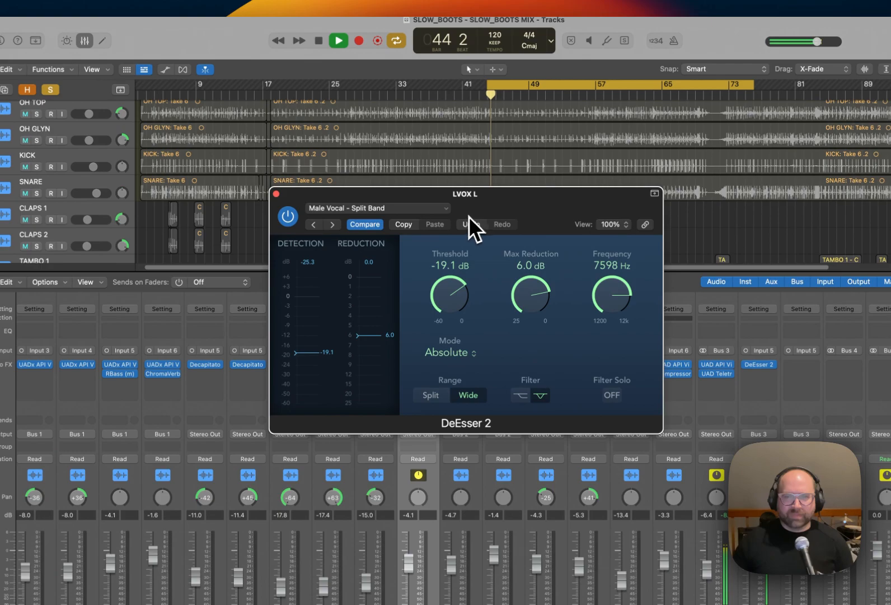
drag(458, 317, 461, 343)
key(space)
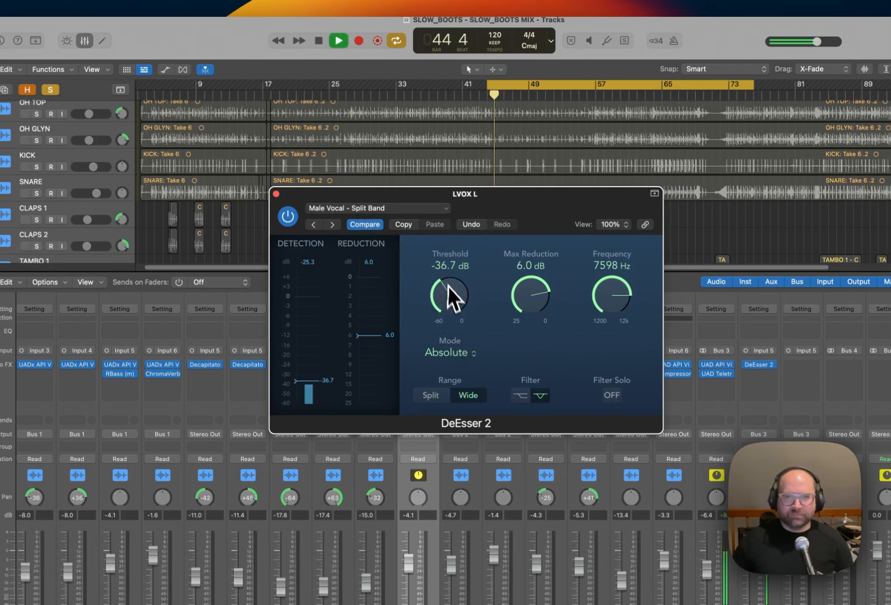
drag(450, 292, 449, 286)
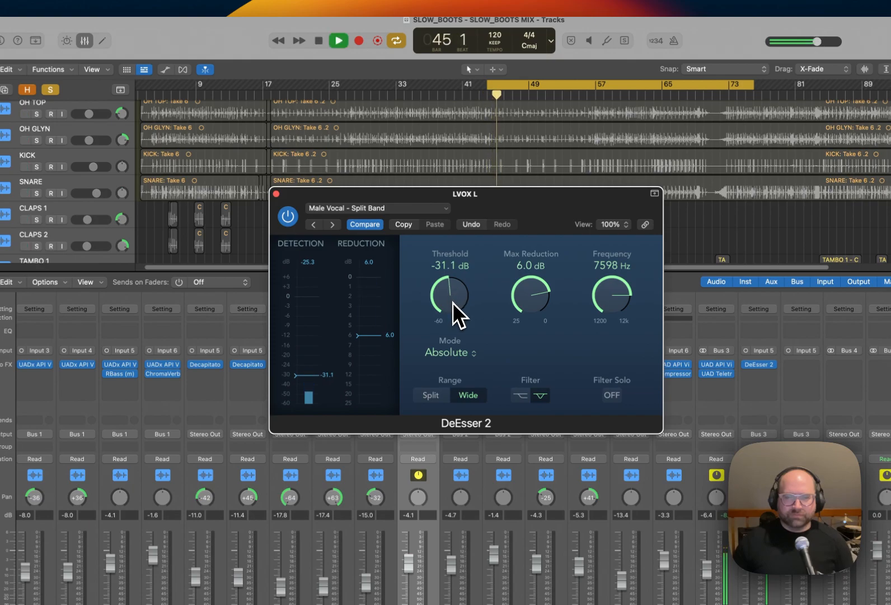
drag(452, 302, 451, 302)
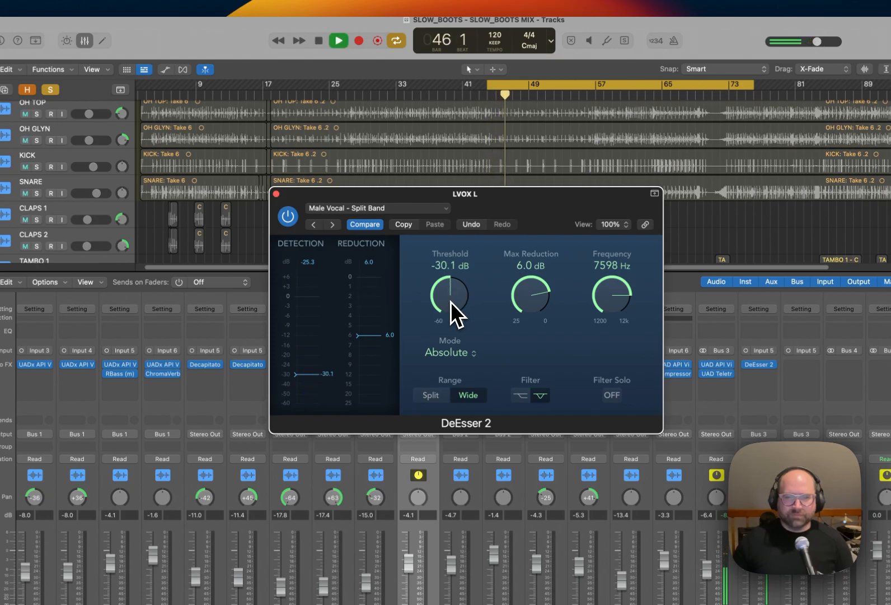
key(space)
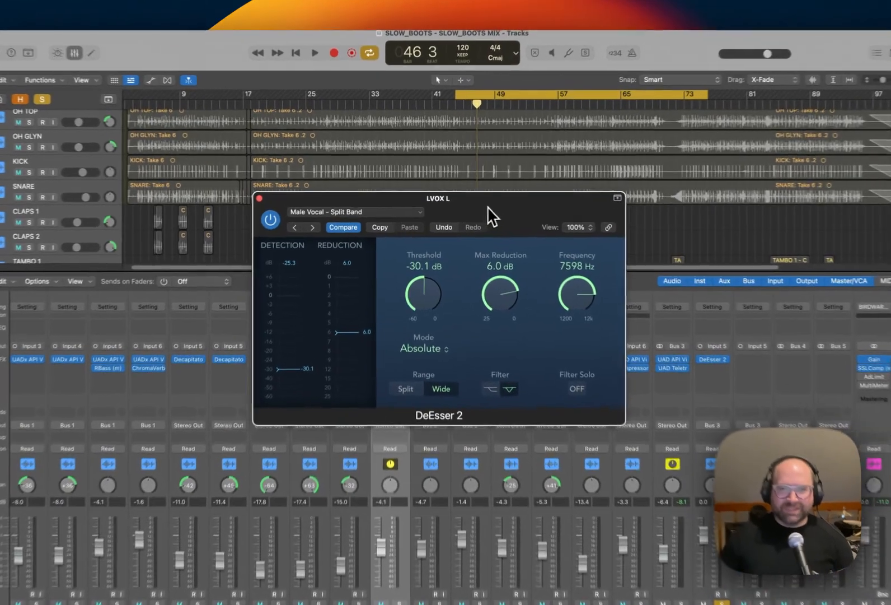
Audition the de-essed vocal, close DeEsser 2, and clear the solos on LVOX L and LVOX to hear the full mix.
key(space)
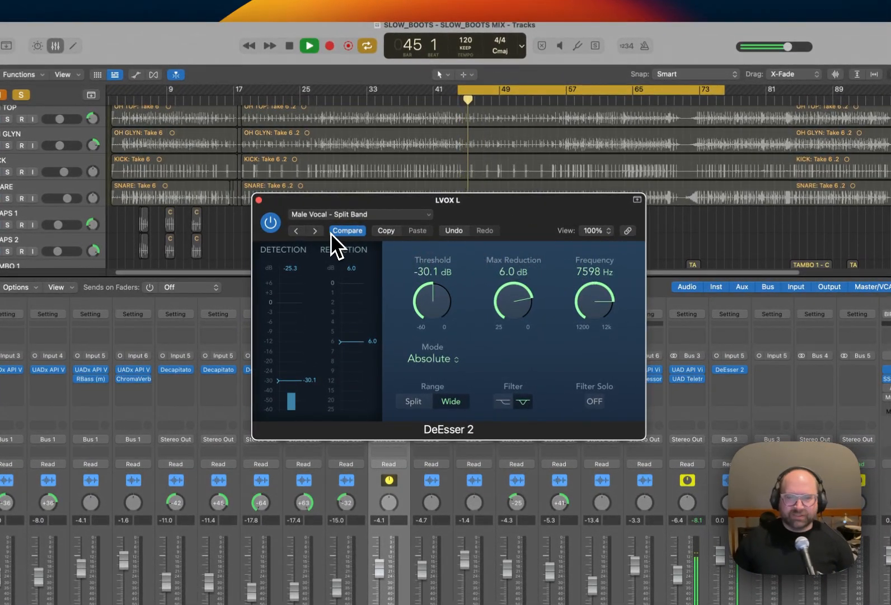
click(259, 199)
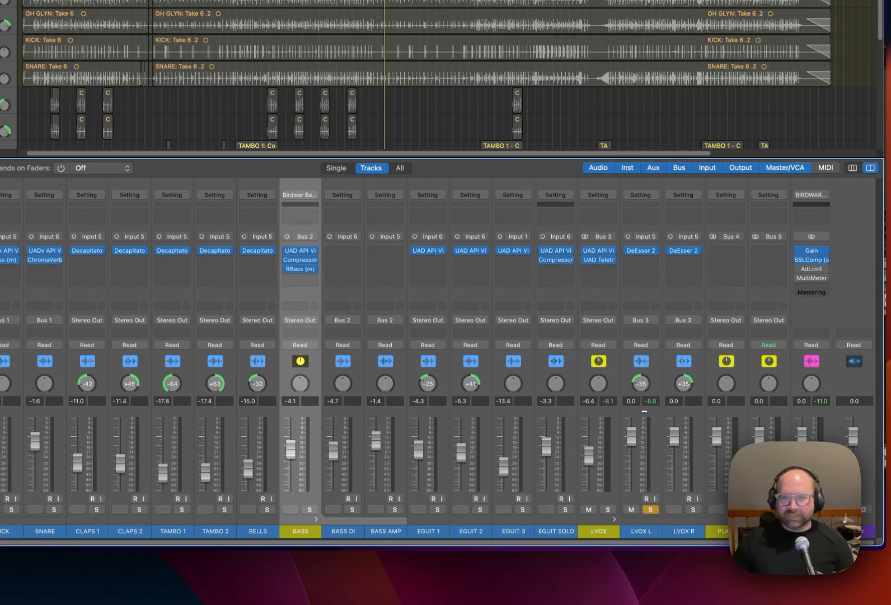
click(649, 509)
click(610, 510)
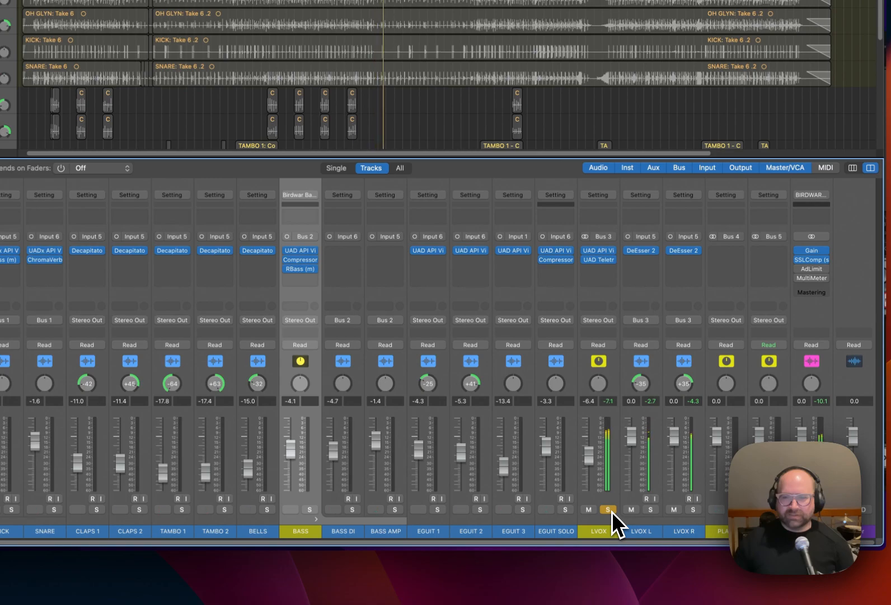
click(609, 509)
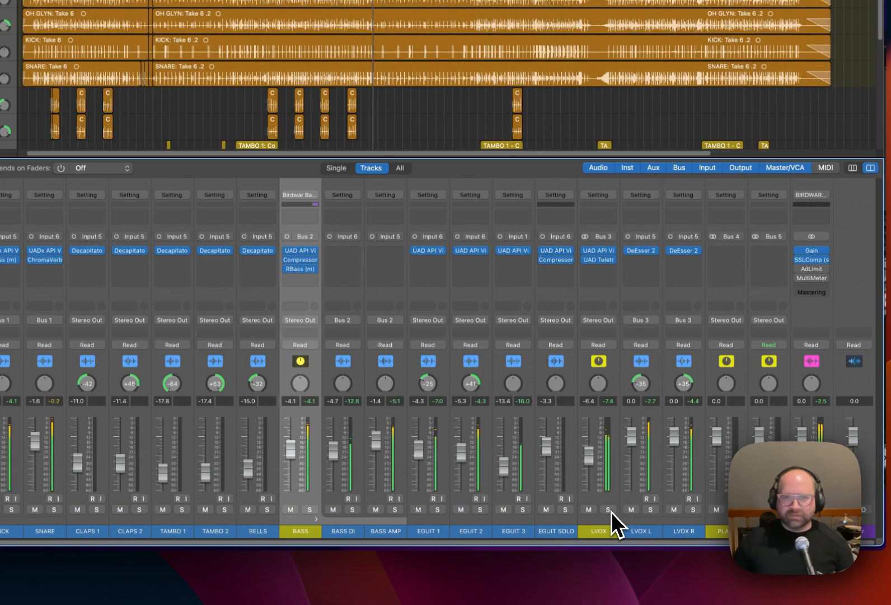
Rebalance the playing mix with the LVOX fader at -5.1 dB, BASS at -4.7 dB and DRUMS at -1.3 dB.
drag(592, 466, 590, 453)
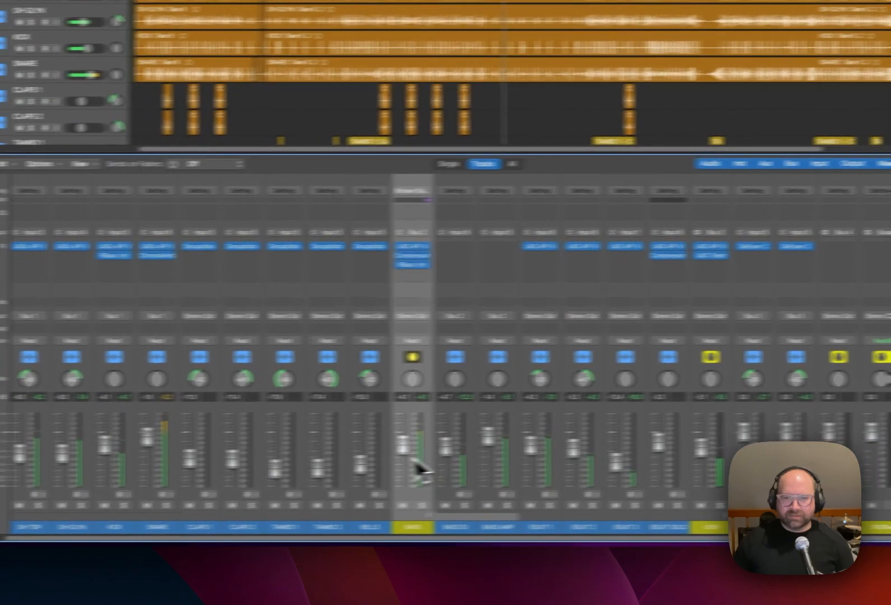
drag(292, 454, 292, 456)
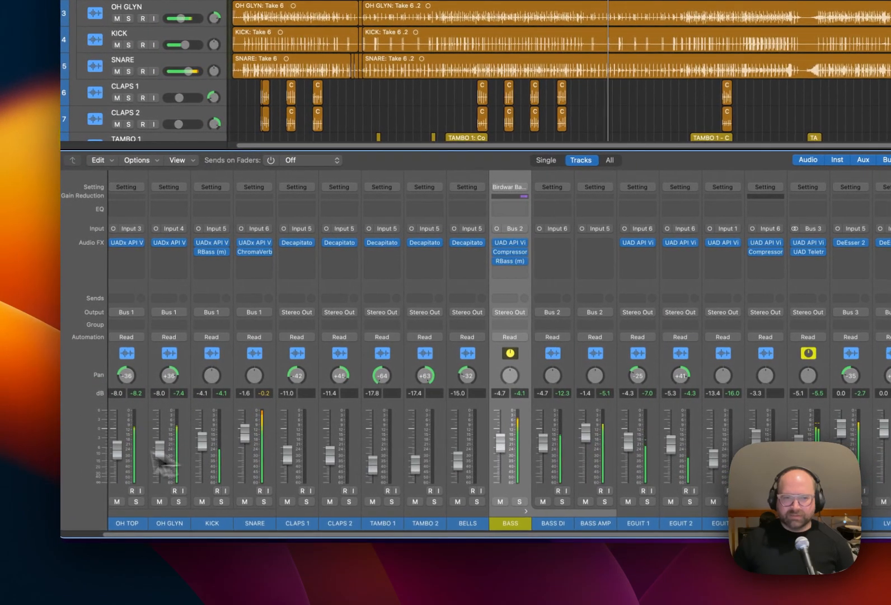
drag(118, 444, 116, 451)
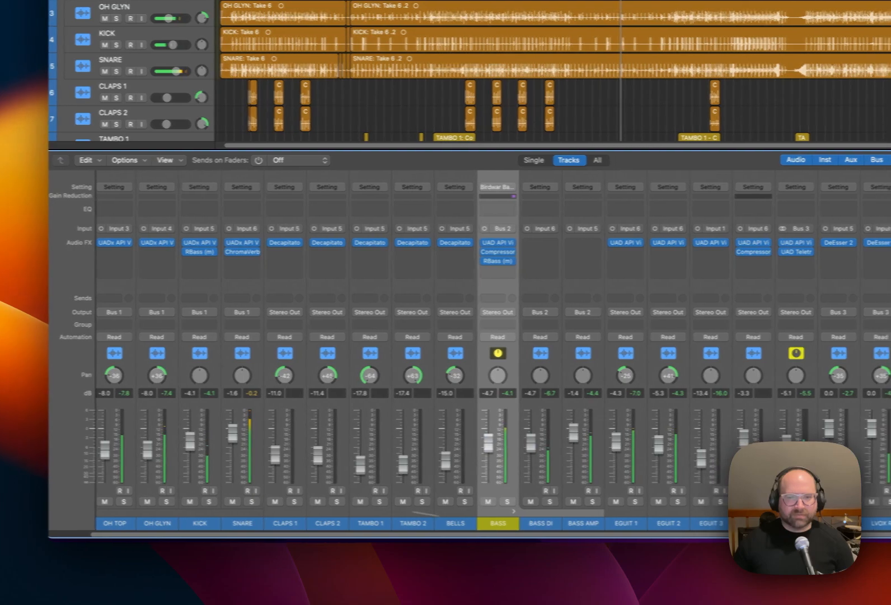
drag(587, 534, 405, 530)
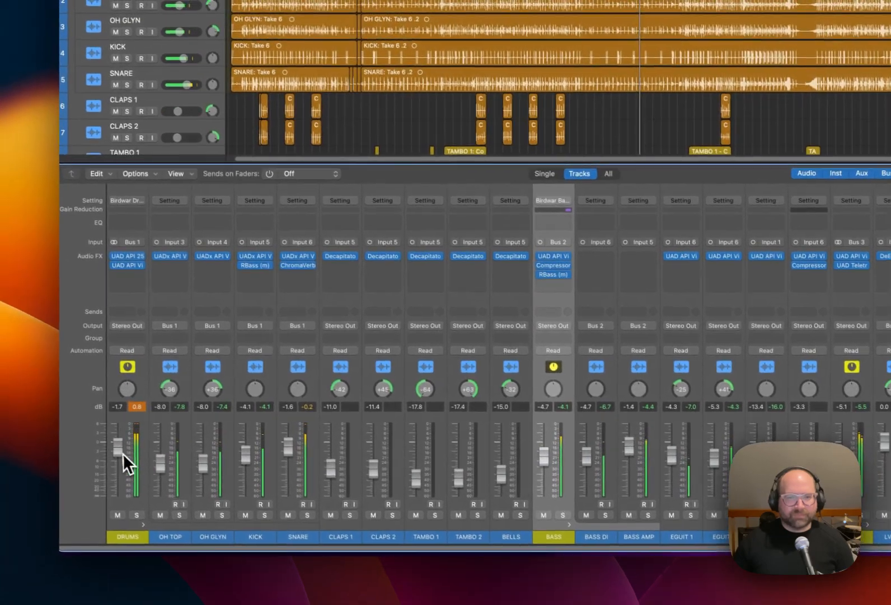
drag(95, 444, 95, 443)
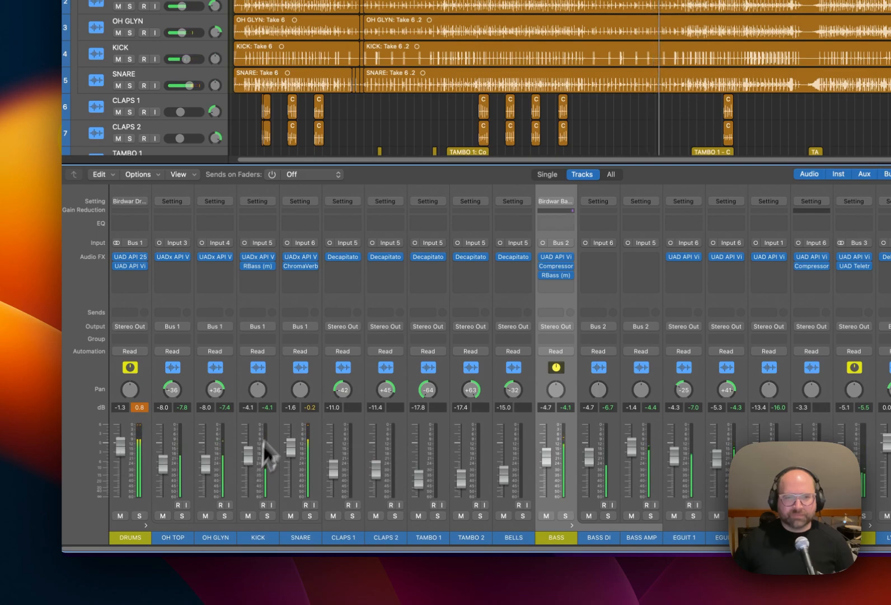
Check the API Vision channel strip settings on the KICK track while the mix plays.
click(261, 259)
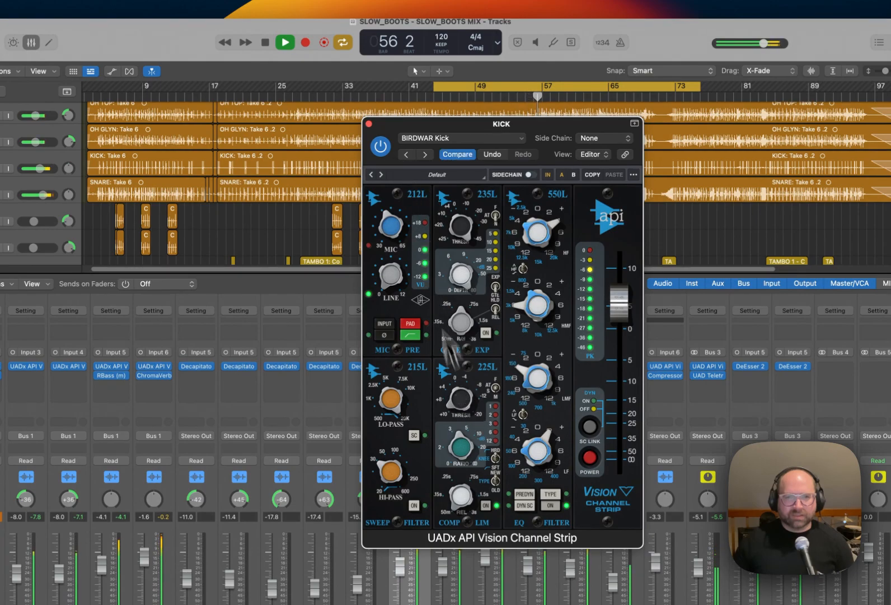
click(369, 123)
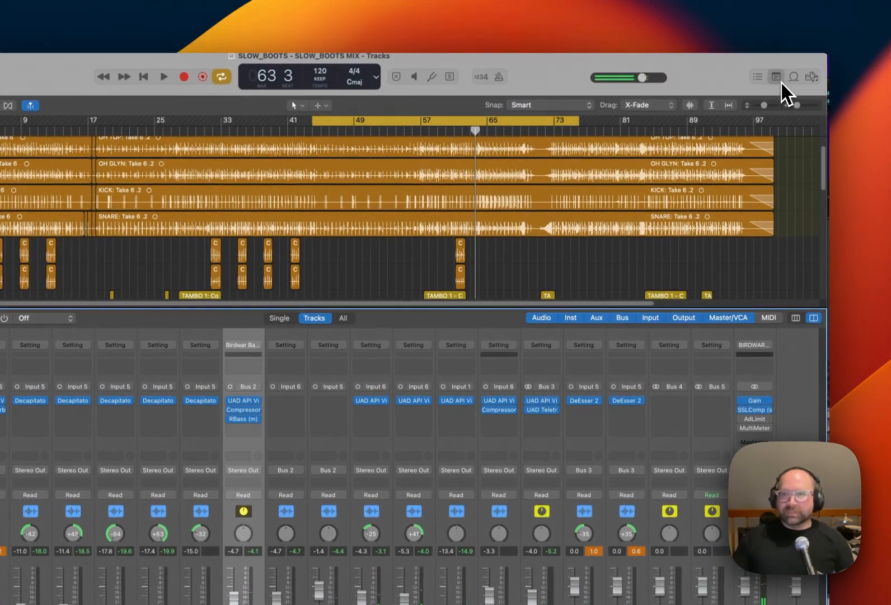
Review the Mixing Process checklist in the project notes, then hide the notes.
click(781, 82)
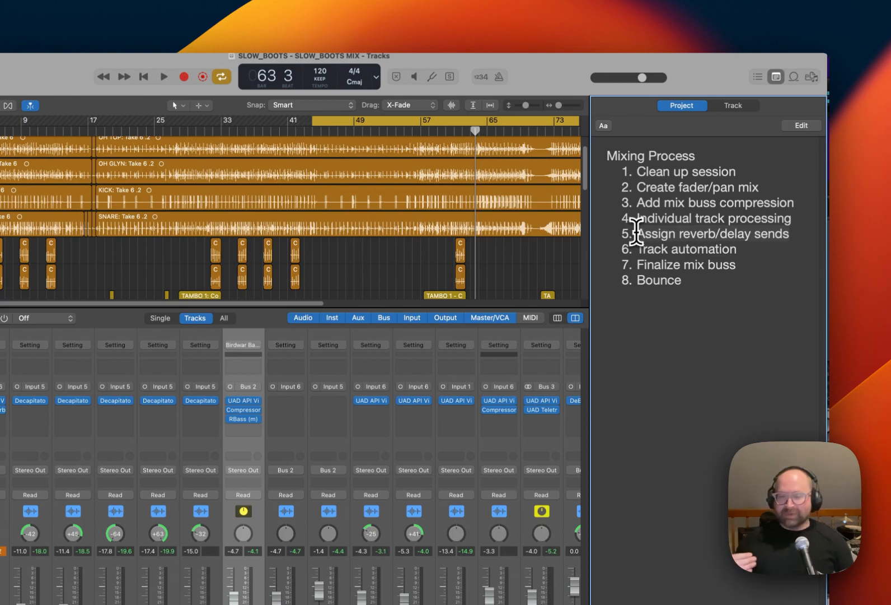
drag(555, 76, 556, 82)
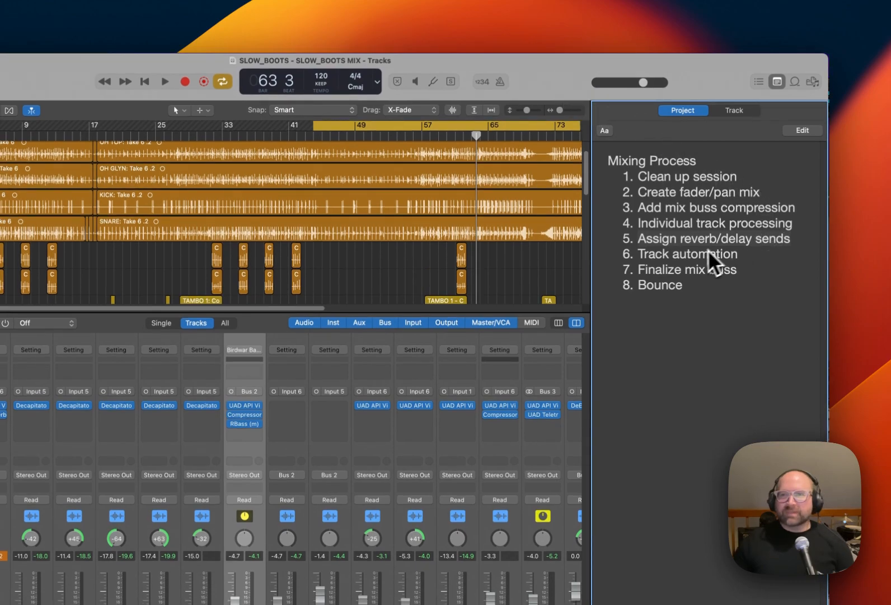
click(777, 81)
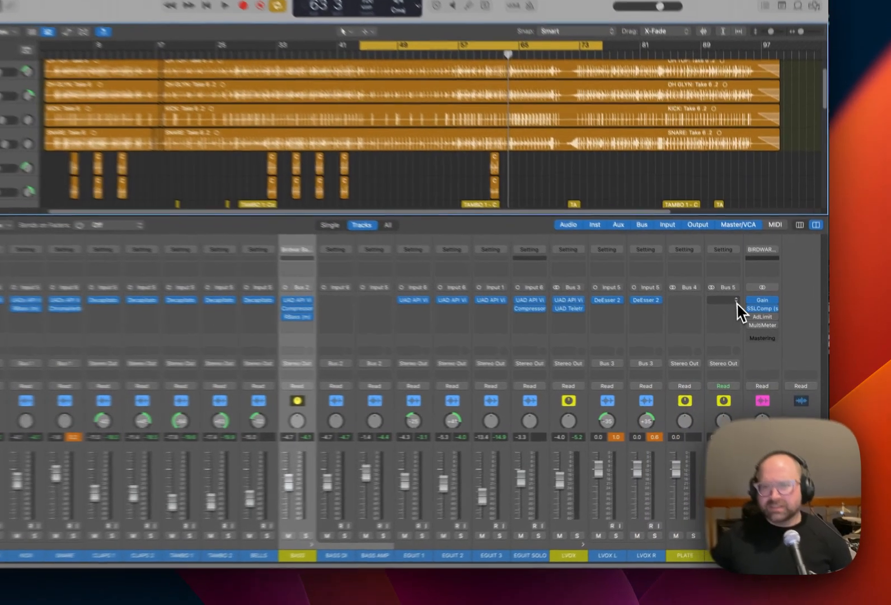
Insert Space Designer on the ROOM aux and load its M7 - Studio B preset.
click(756, 333)
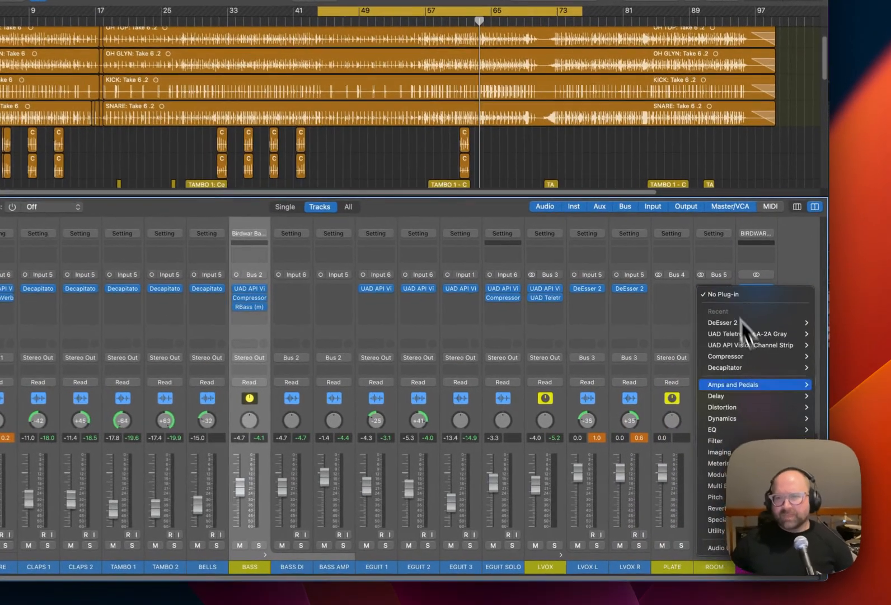
mouse_move(772, 396)
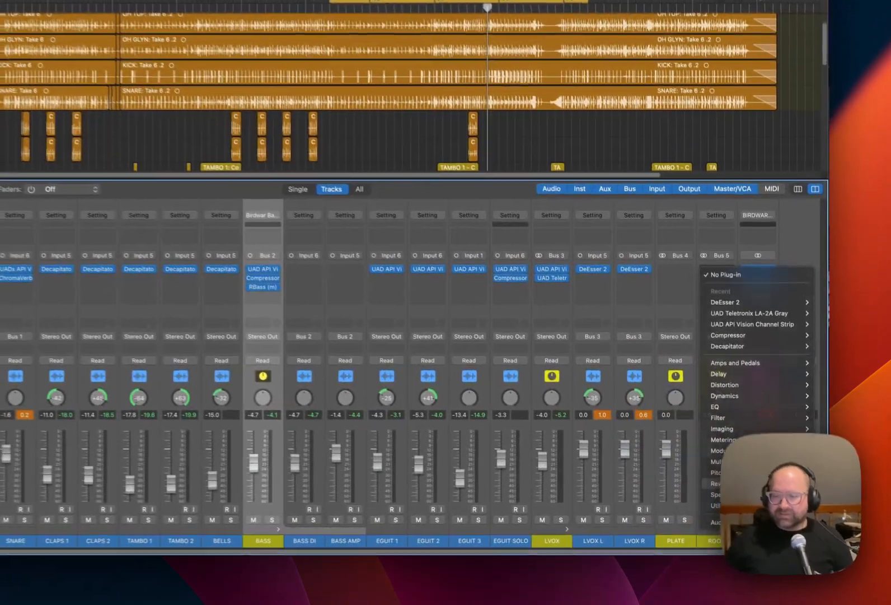
click(885, 523)
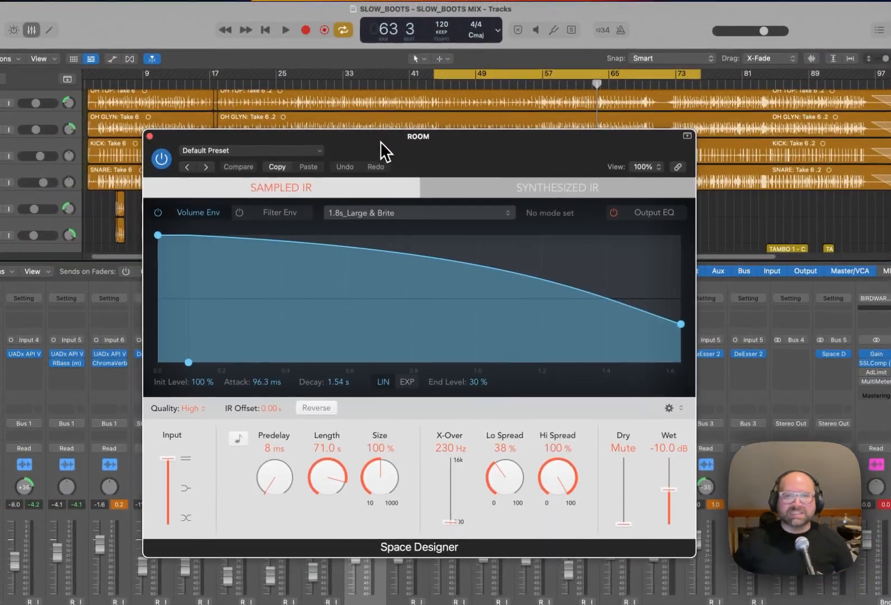
click(273, 162)
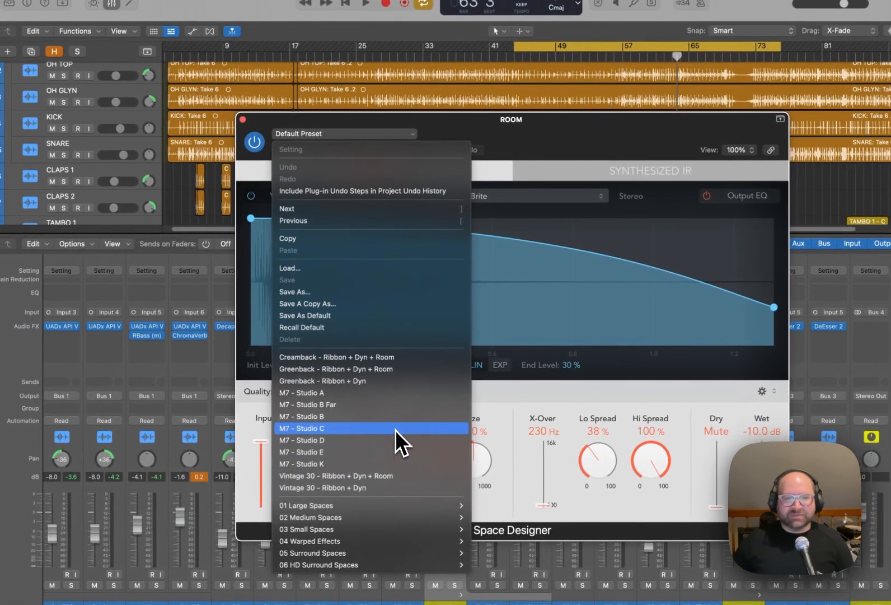
click(395, 416)
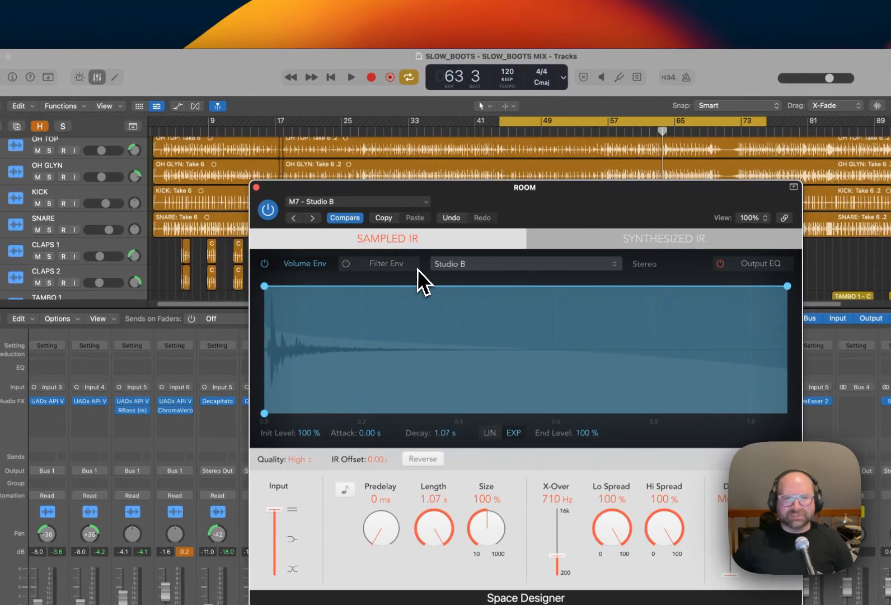
Check the Space Designer preset loaded on the ROOM aux and close the plug-in window.
click(257, 187)
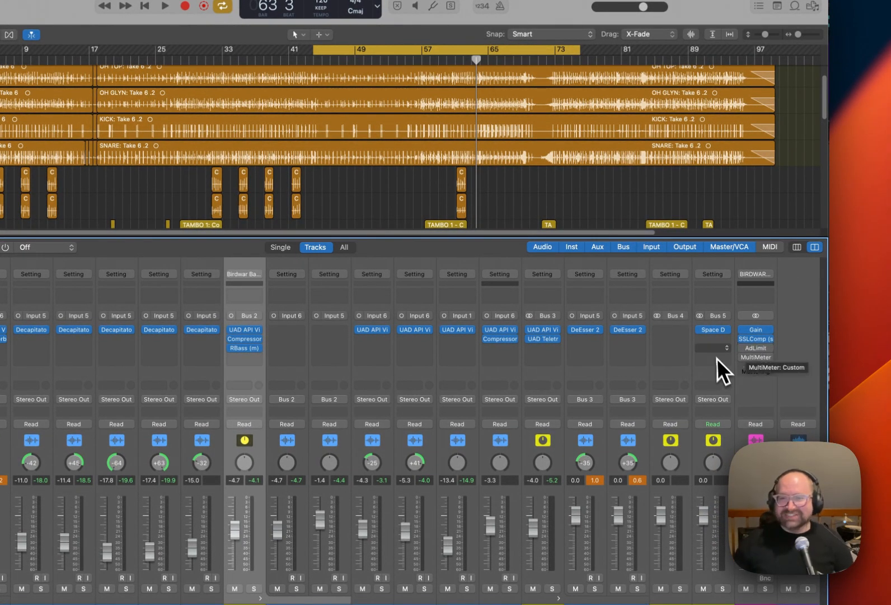
click(714, 331)
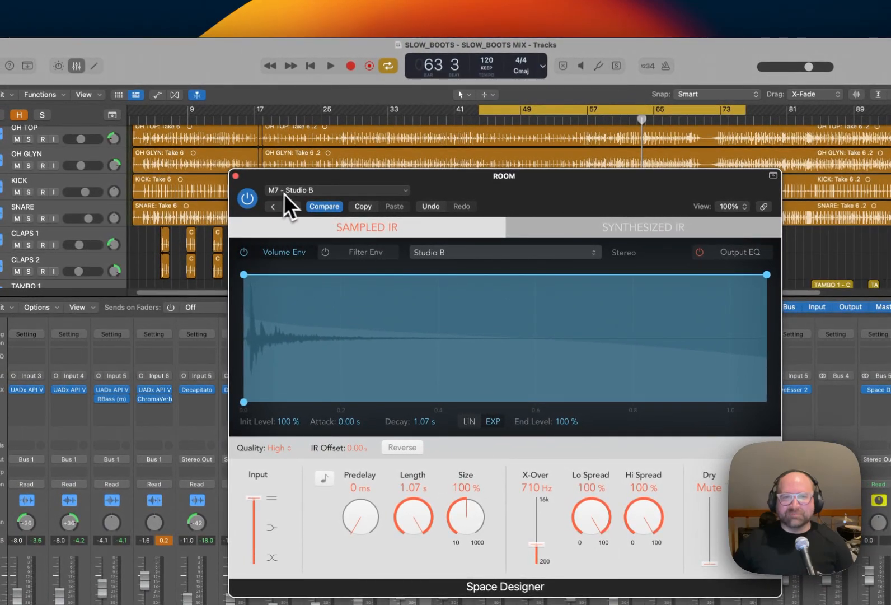
click(236, 176)
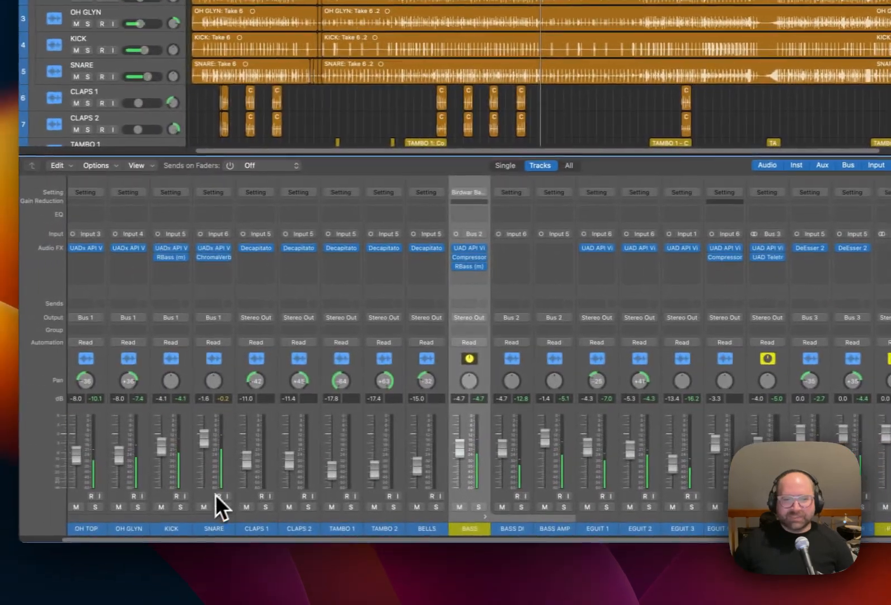
Add a Bus 5 send to the ROOM aux on the SNARE track and raise its send level.
click(219, 303)
mouse_move(234, 322)
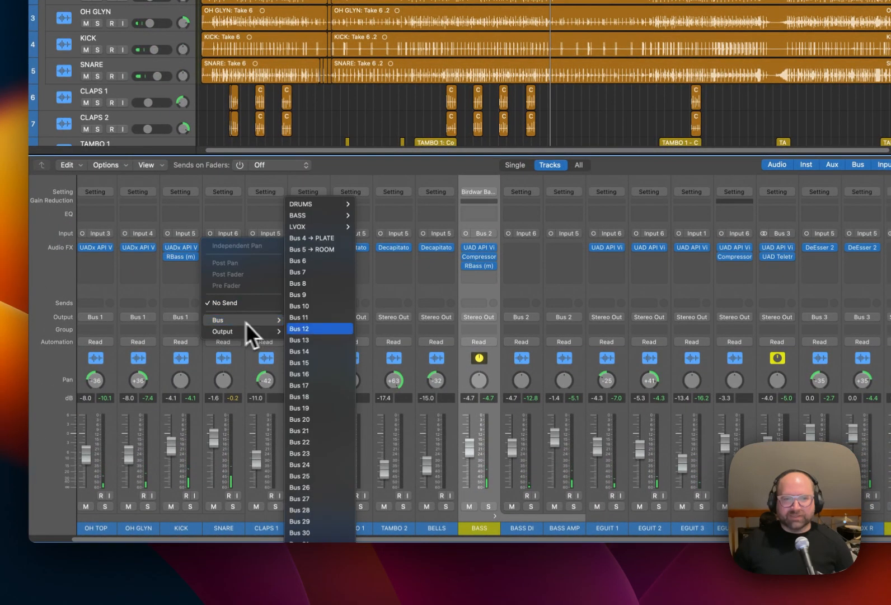
click(345, 249)
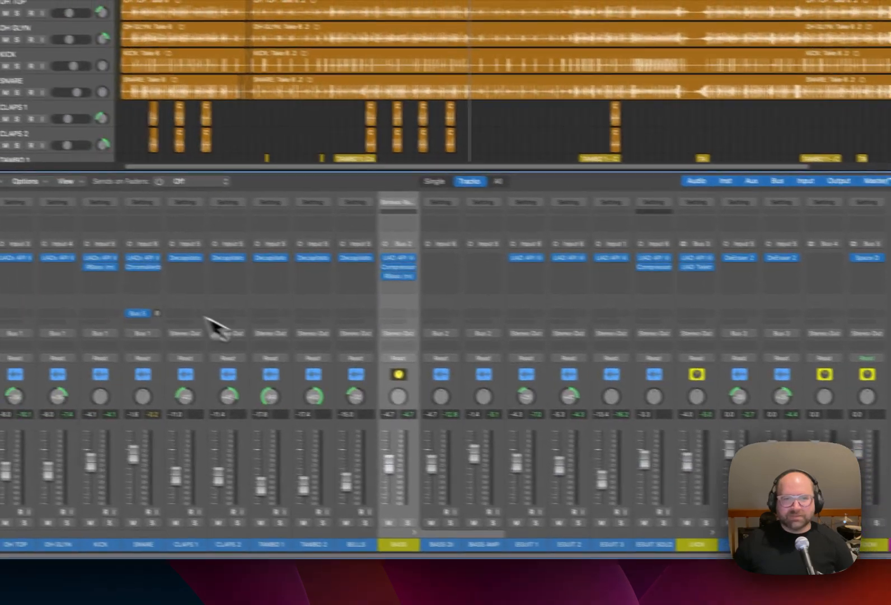
drag(238, 297, 237, 247)
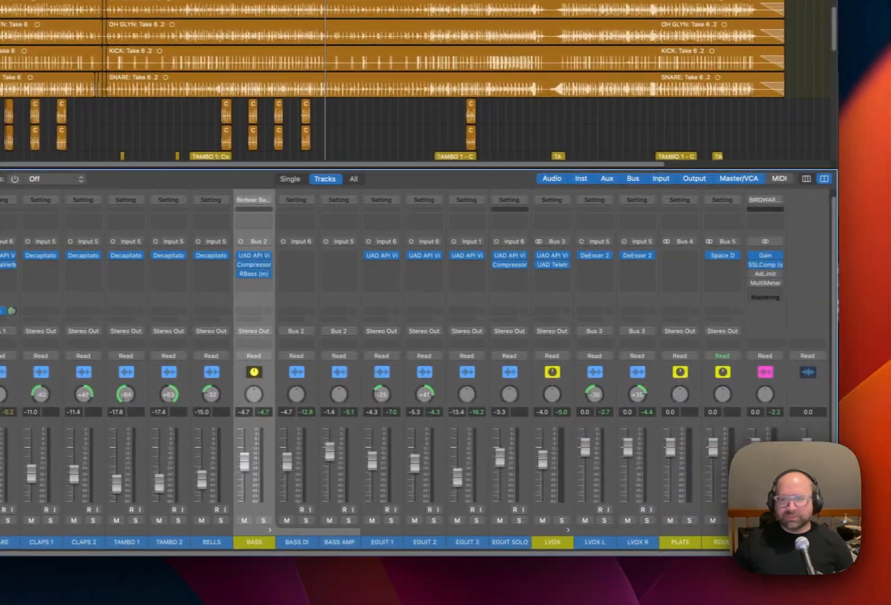
Solo the ROOM aux and compare the snare with Space Designer bypassed and active during playback.
click(722, 520)
key(space)
click(714, 255)
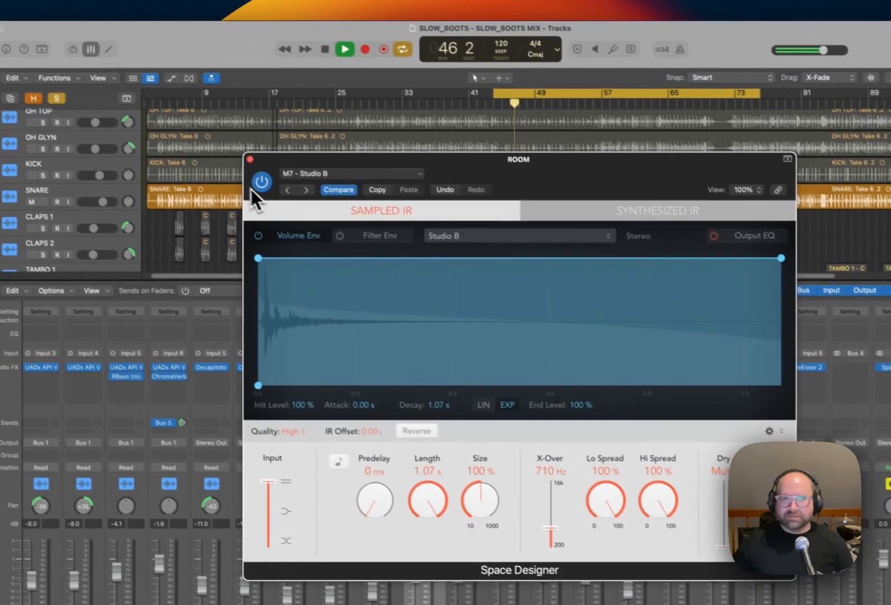
click(82, 70)
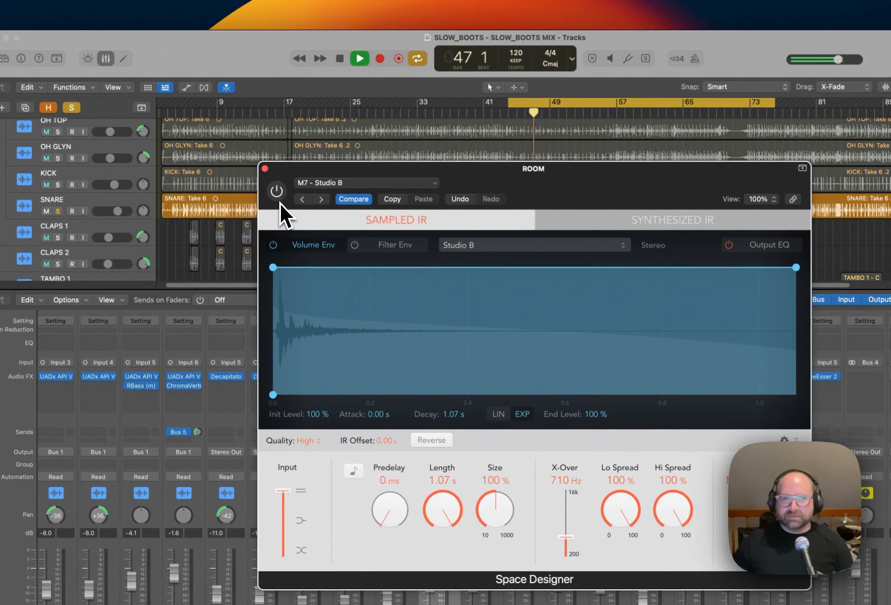
click(279, 200)
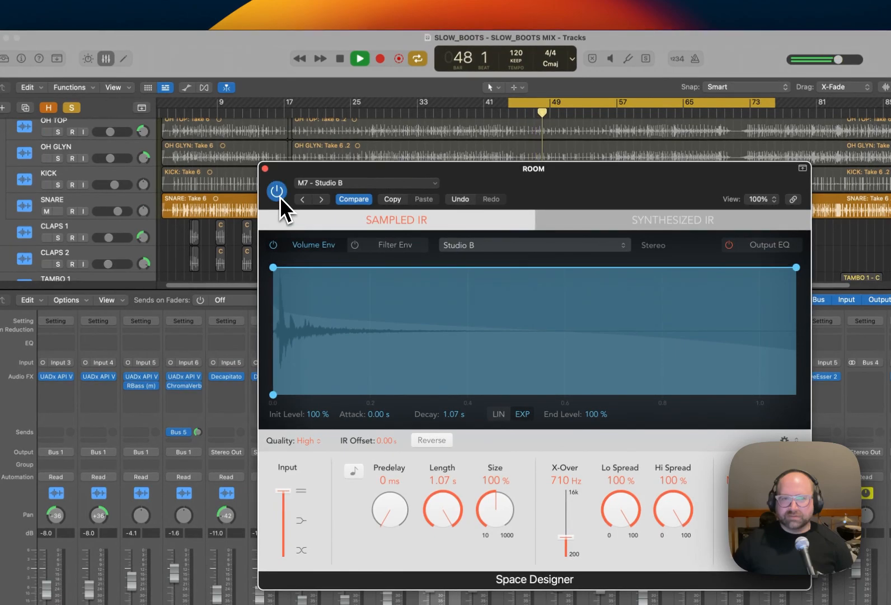
click(265, 169)
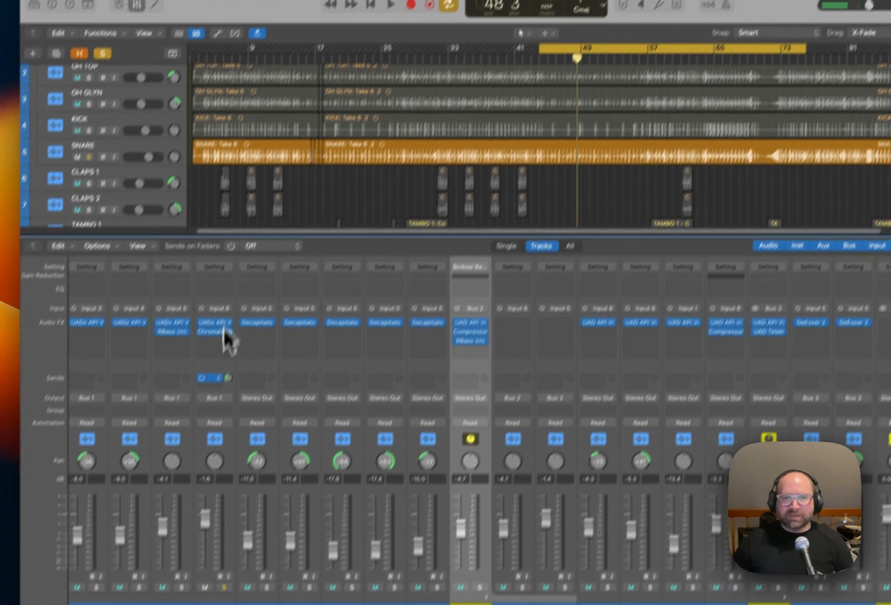
Remove the ROOM send from the SNARE track.
click(241, 342)
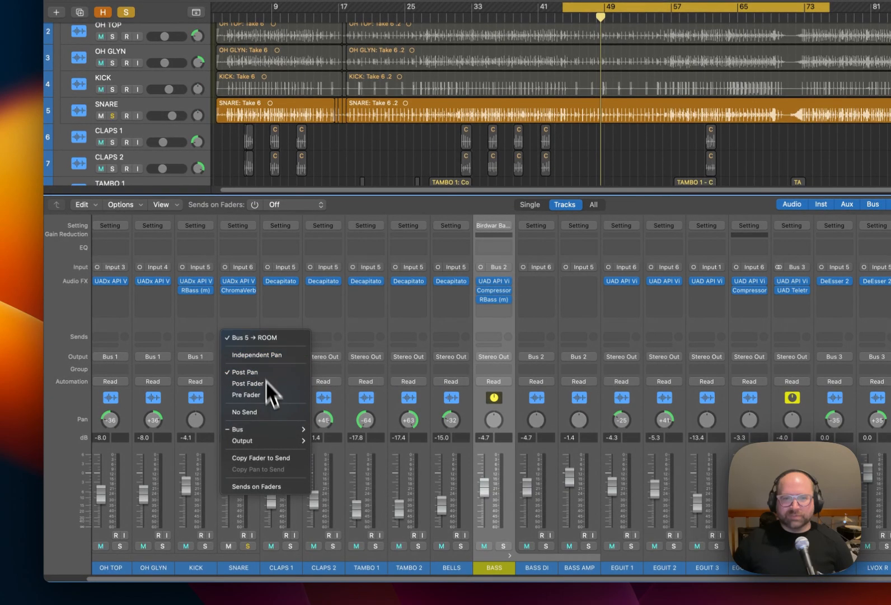
click(276, 417)
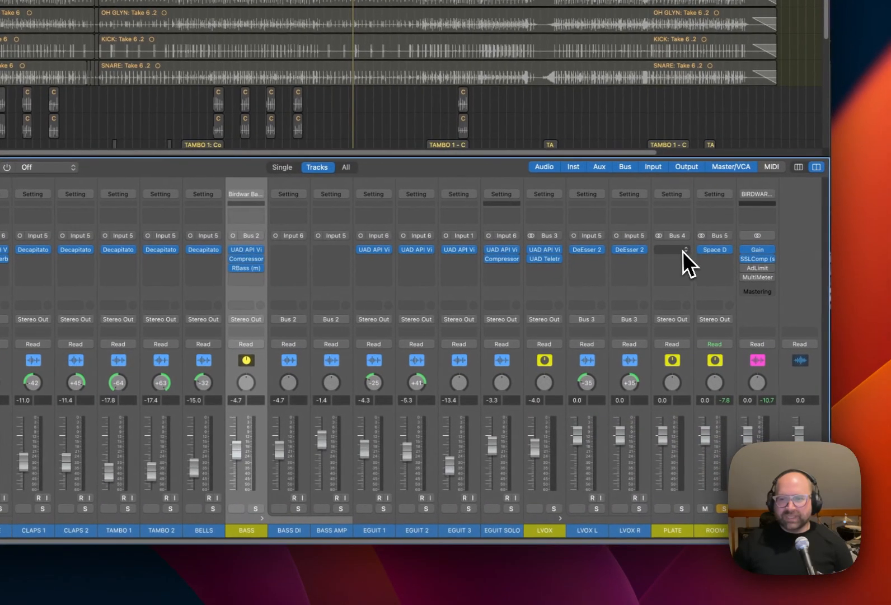
Insert SuperPlate on the PLATE aux and load the BIRDWAR Gold Plate preset.
click(683, 250)
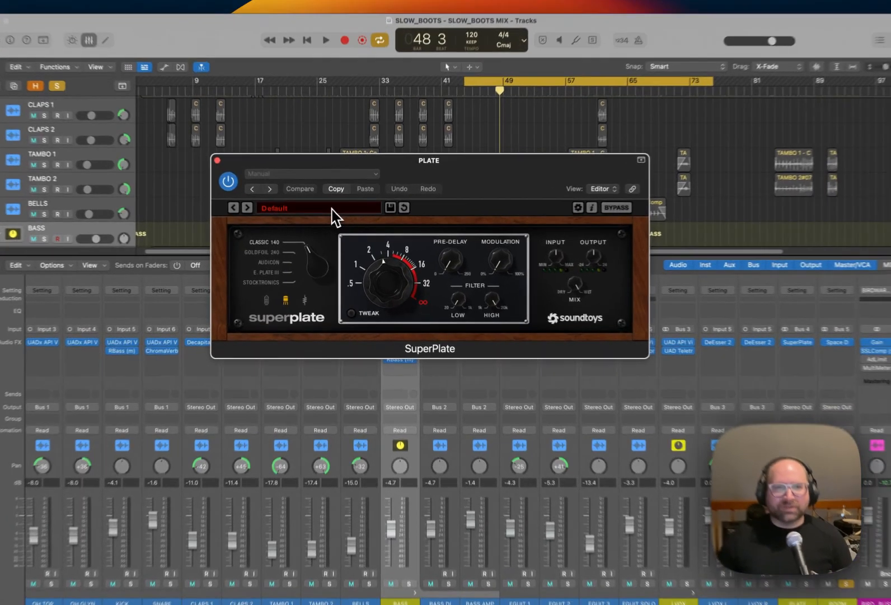
click(328, 216)
click(329, 169)
click(344, 167)
click(354, 168)
click(364, 391)
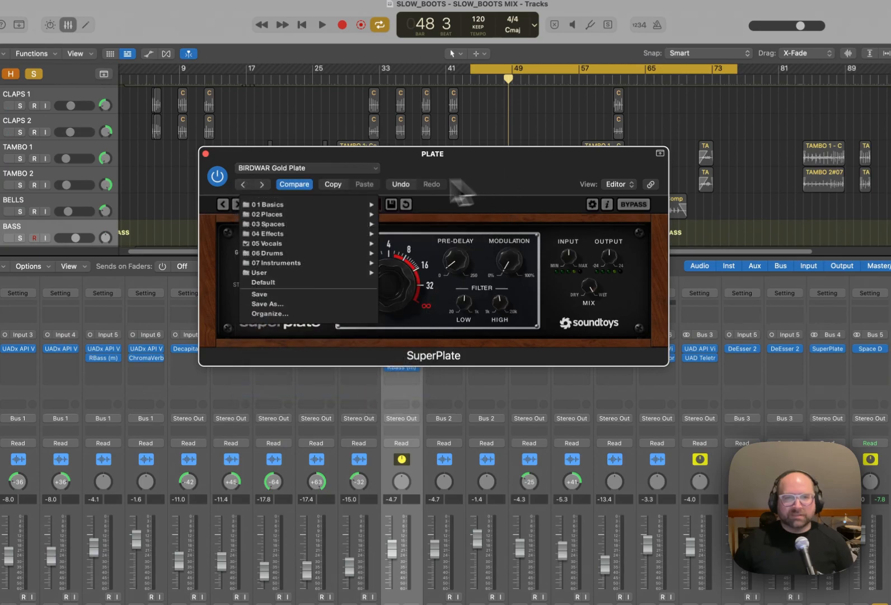
click(284, 207)
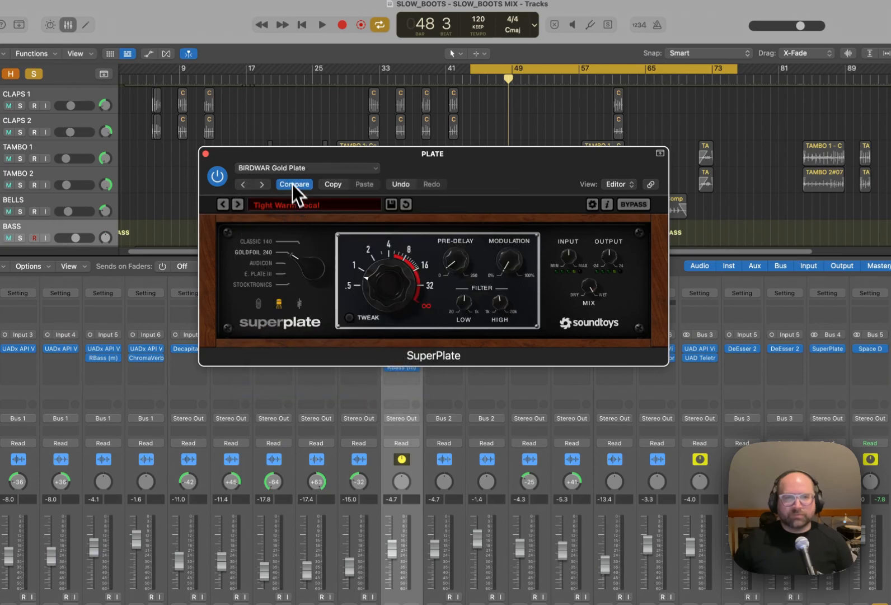
click(295, 169)
click(488, 192)
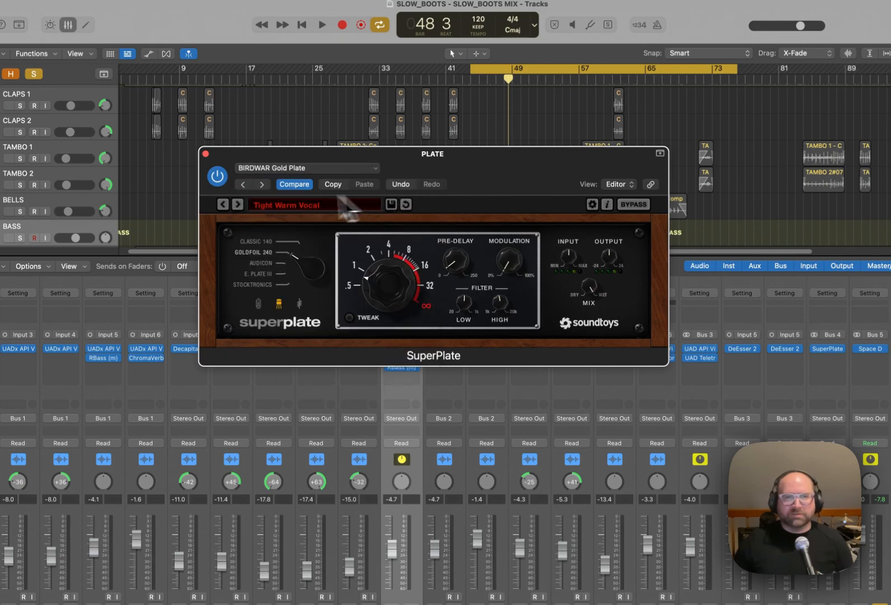
click(295, 168)
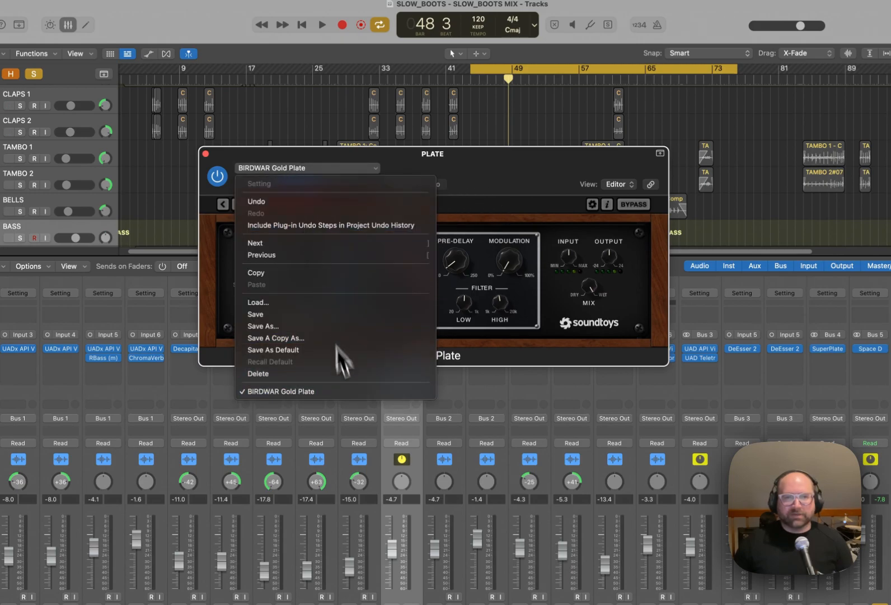
click(359, 392)
drag(510, 176, 532, 180)
Add a Bus 4 send to the PLATE aux on LVOX and set its level to about -8.6 dB.
key(space)
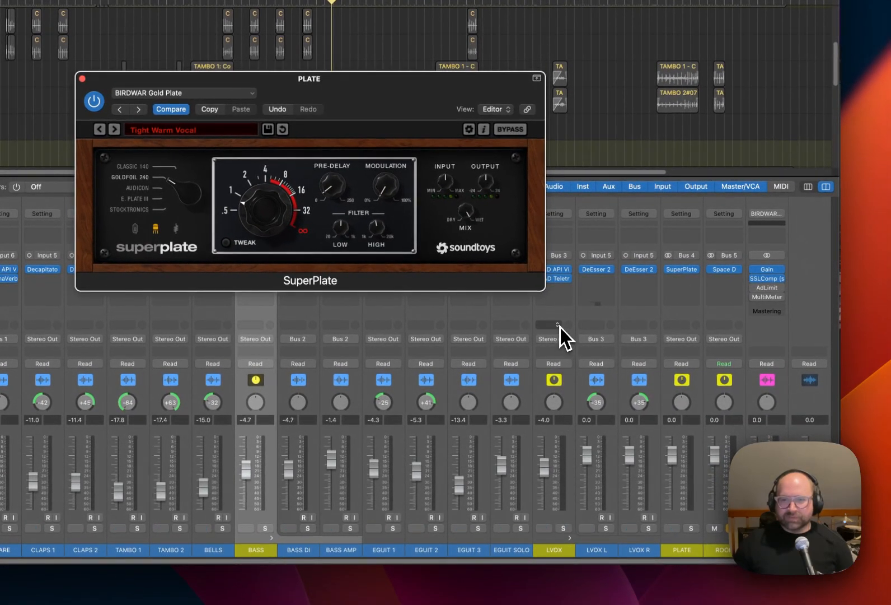
click(558, 325)
mouse_move(585, 345)
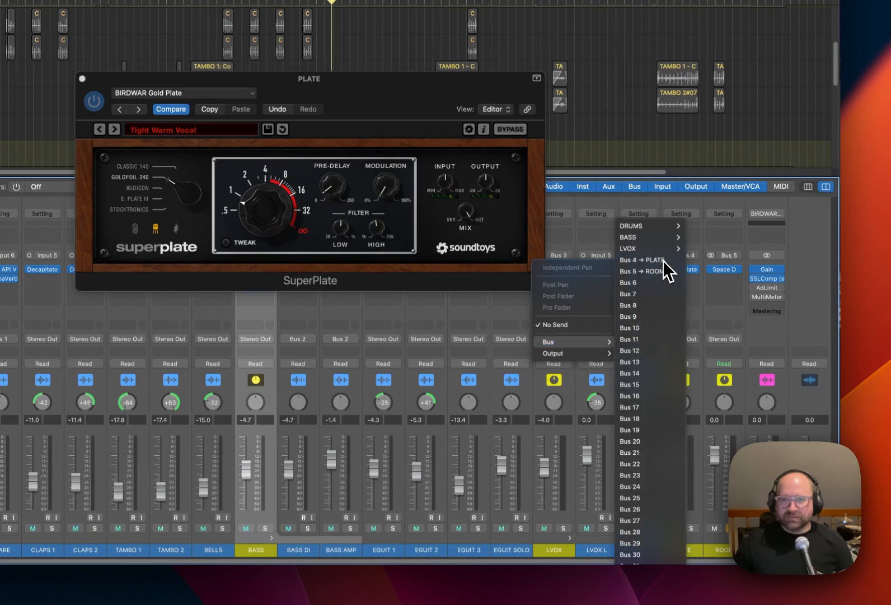
click(644, 260)
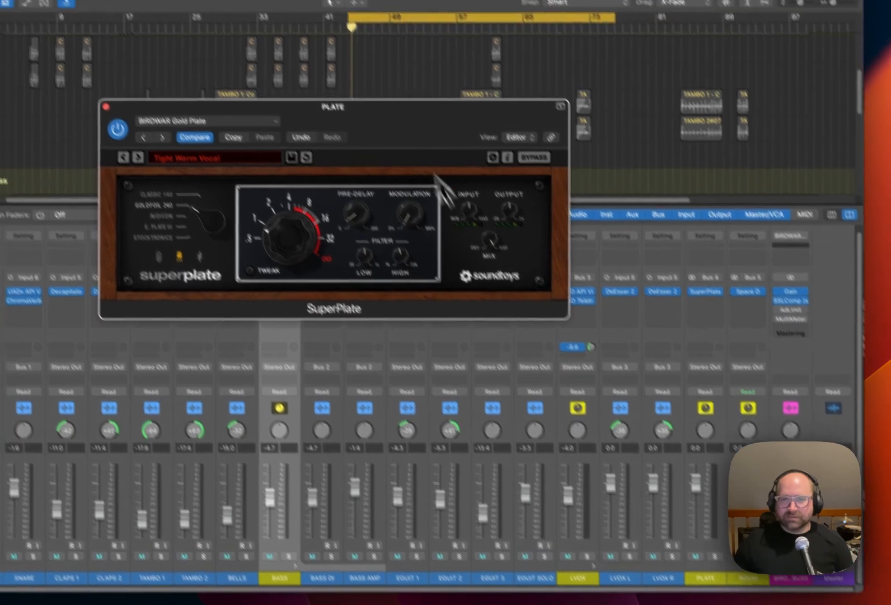
drag(373, 85, 346, 88)
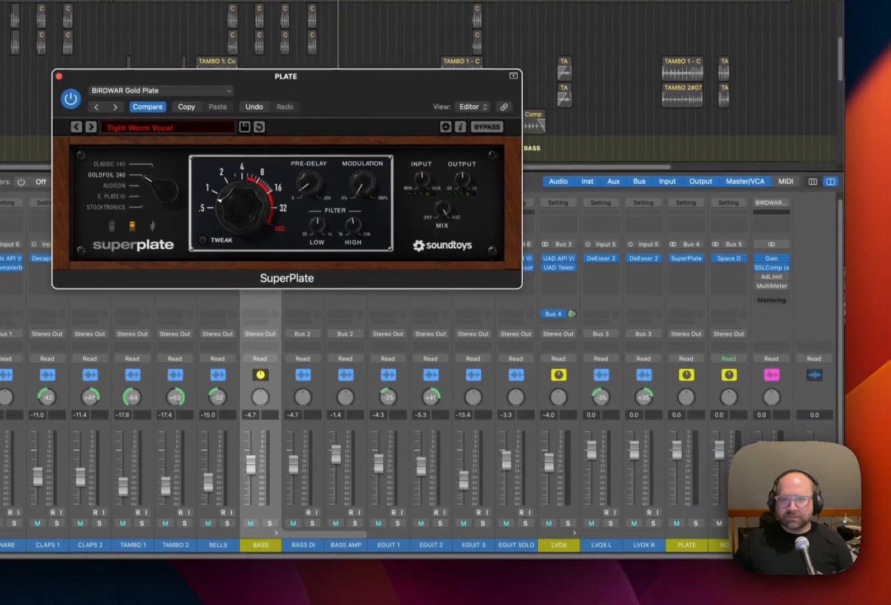
Unsolo ROOM, solo PLATE, and lengthen the SuperPlate decay to between 2 and 4 seconds while auditioning the vocal.
click(739, 523)
click(696, 523)
key(space)
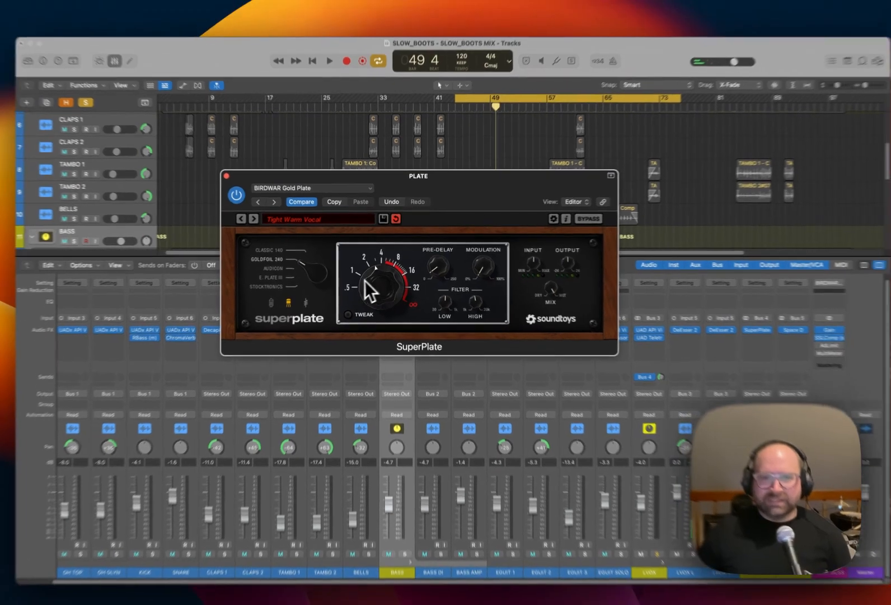
key(space)
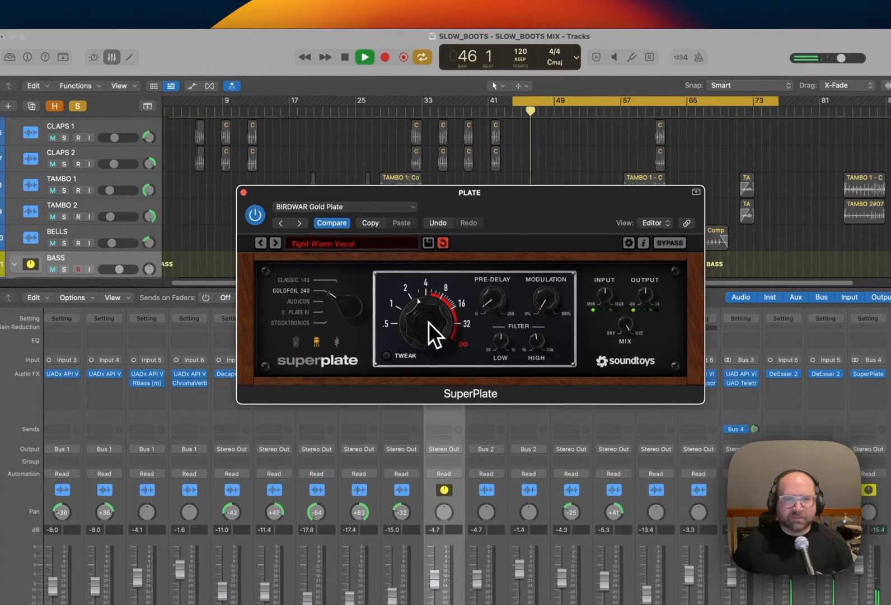
key(space)
click(245, 193)
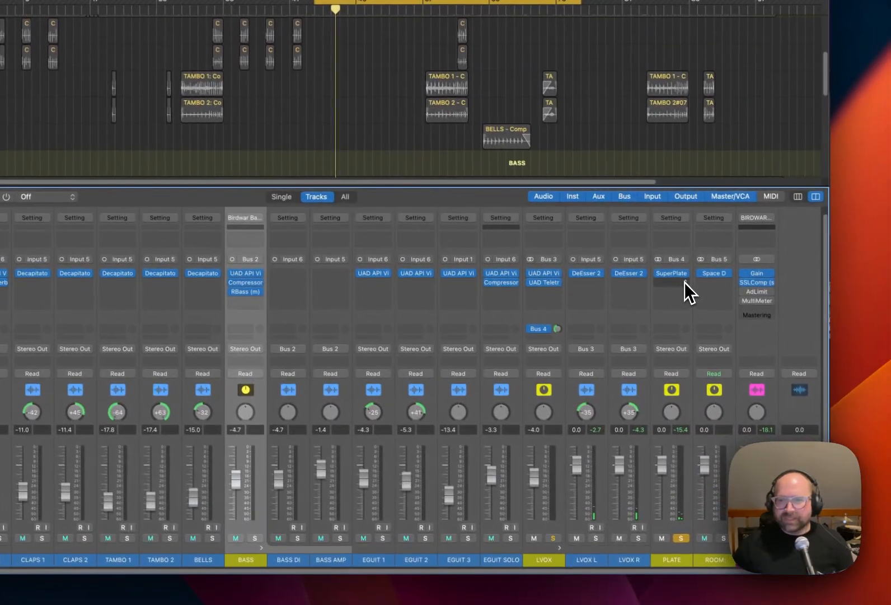
Insert a Compressor after SuperPlate on the PLATE aux and set its side chain source to Bus 3.
click(886, 386)
mouse_move(720, 401)
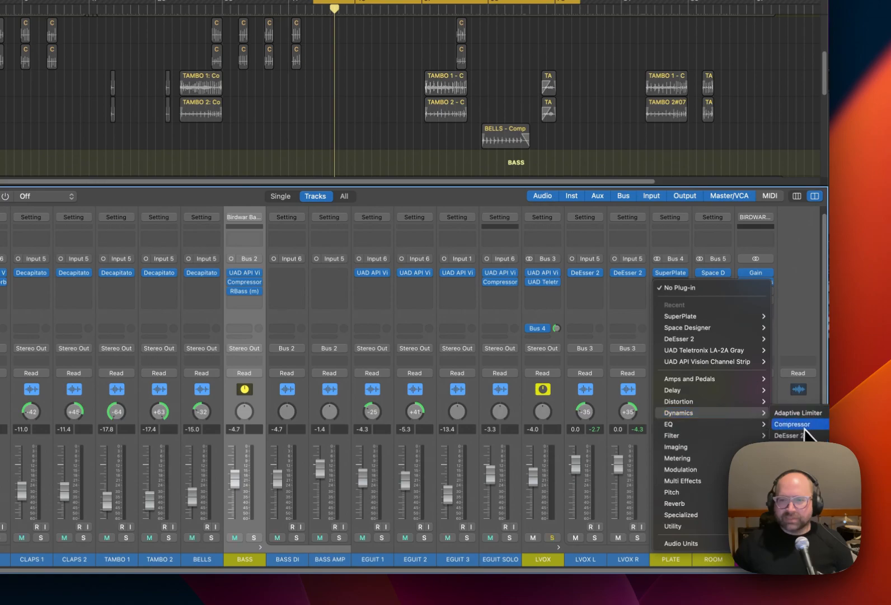
click(792, 424)
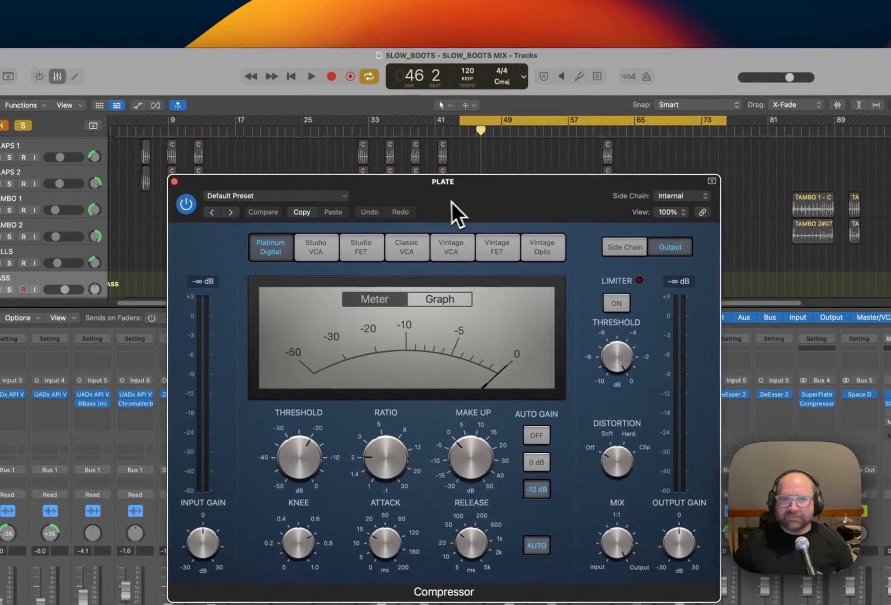
drag(434, 188, 427, 188)
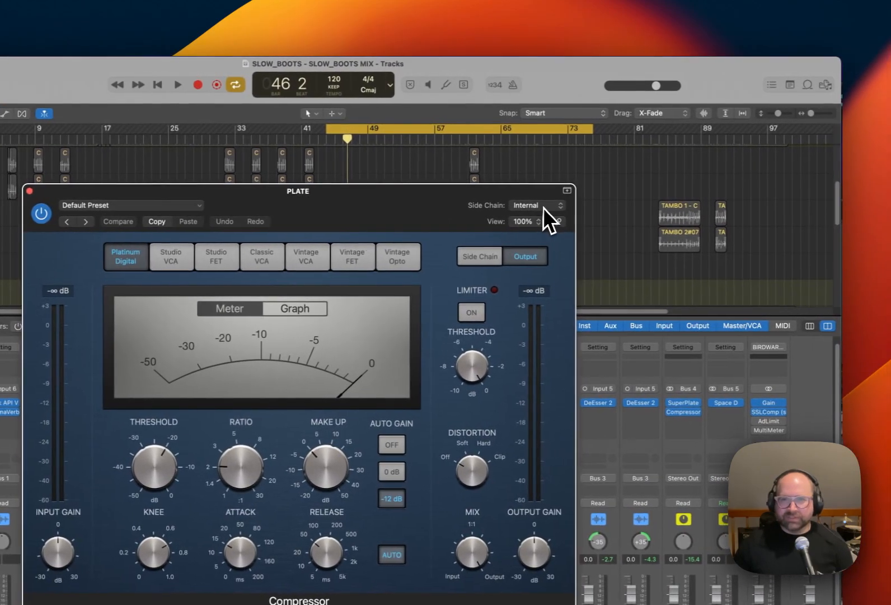
click(539, 207)
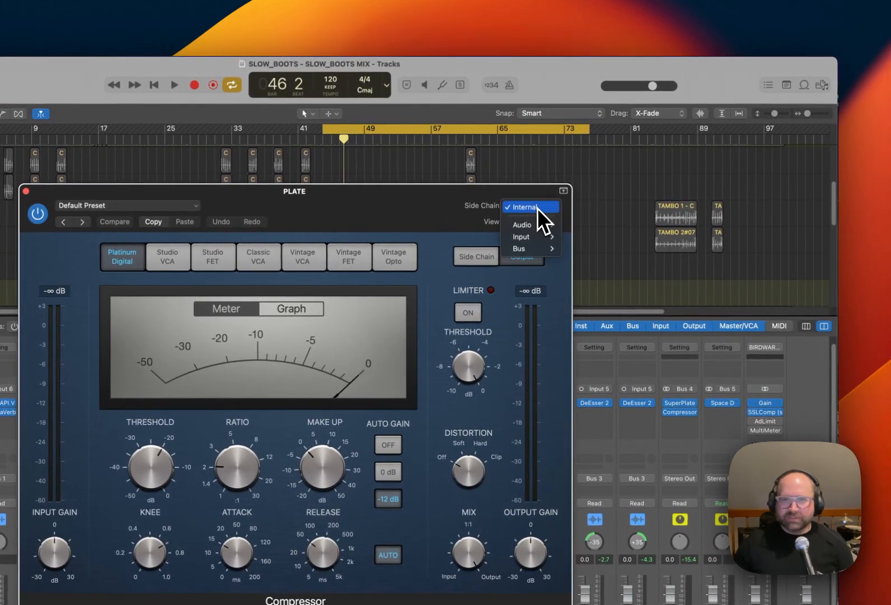
mouse_move(541, 235)
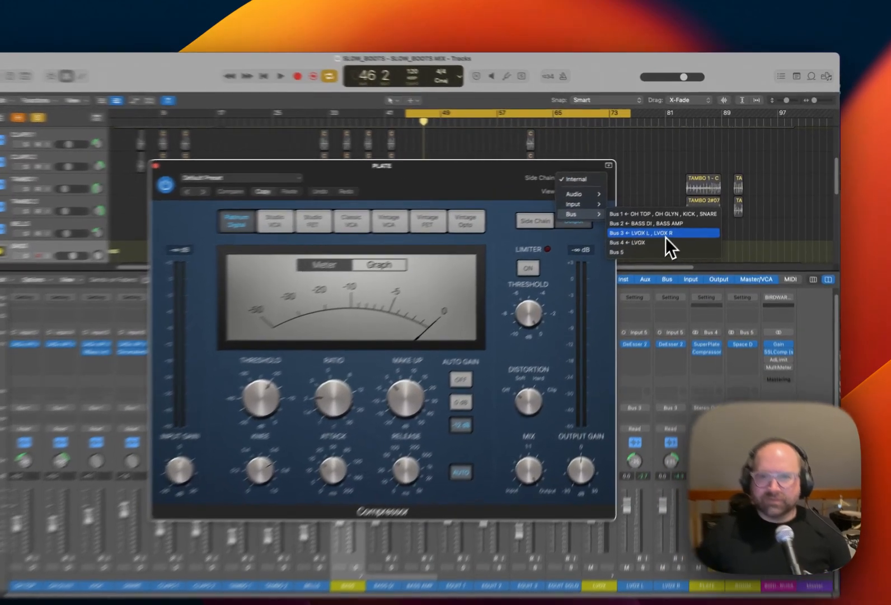
click(675, 222)
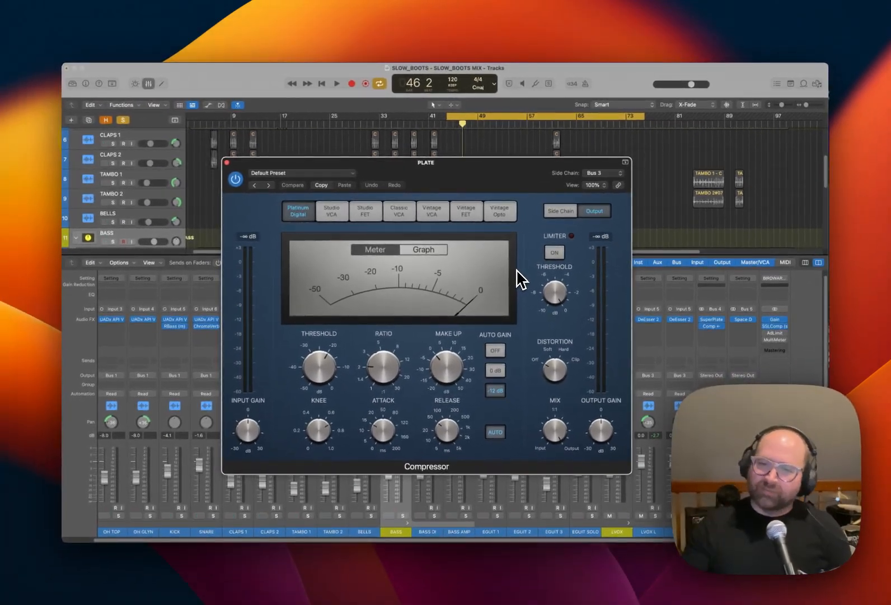
Turn off the PLATE Compressor's auto gain and raise its make-up gain slightly during playback.
key(space)
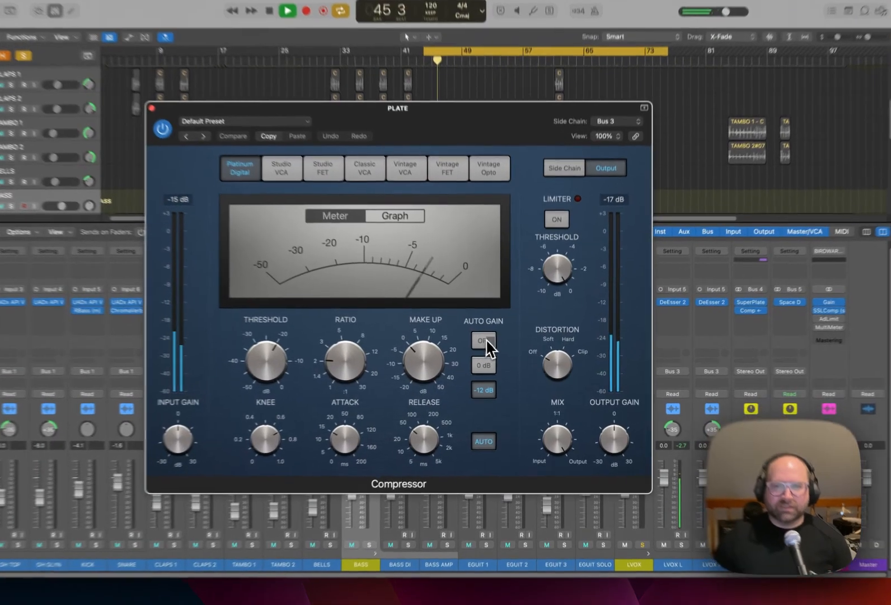
click(499, 350)
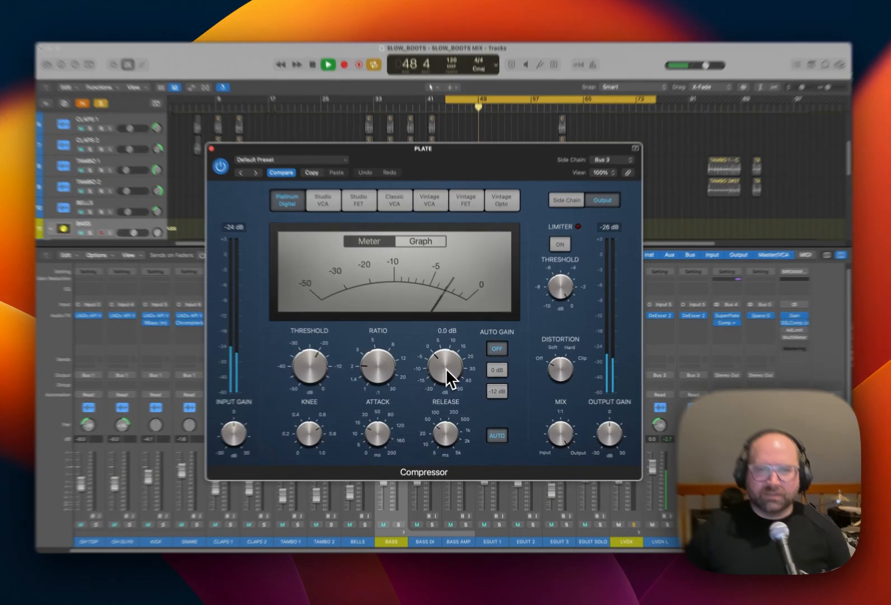
mouse_move(445, 367)
mouse_down()
mouse_move(442, 356)
mouse_move(449, 361)
mouse_up()
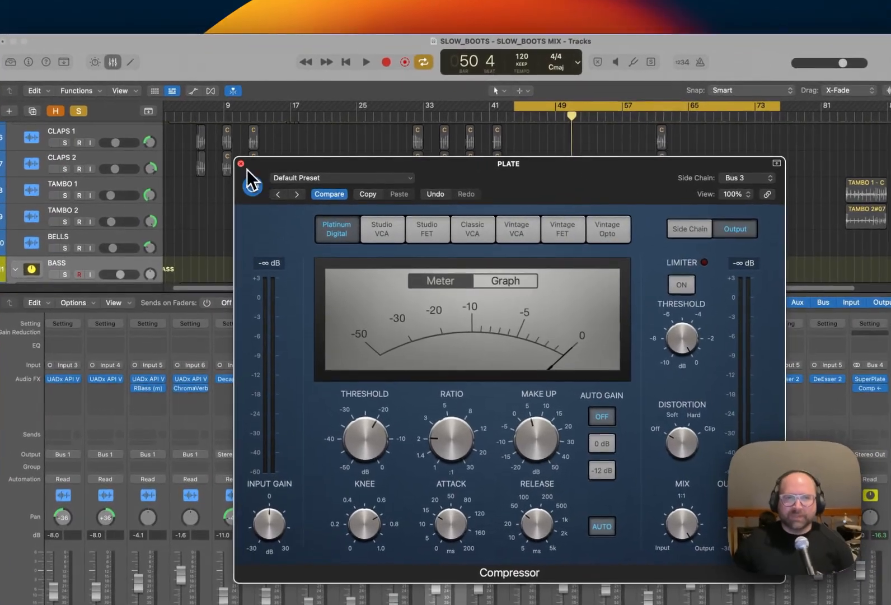
click(227, 162)
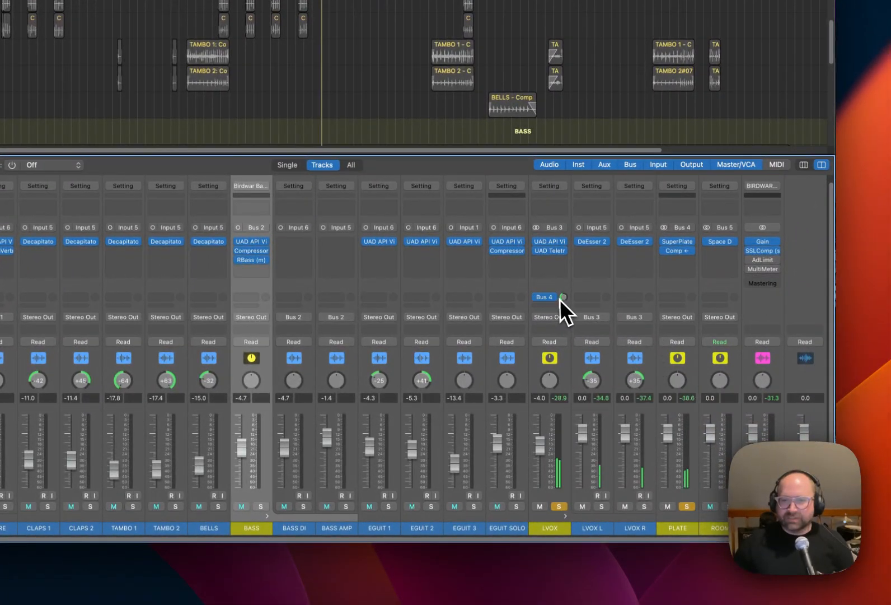
Review the Compressor on the PLATE aux during vocal playback and close its window.
drag(562, 298, 562, 283)
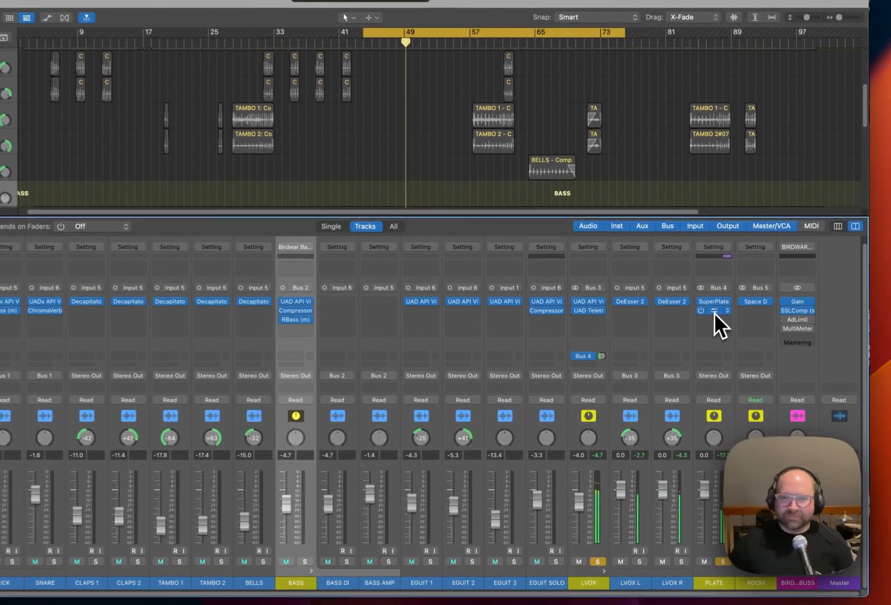
click(710, 326)
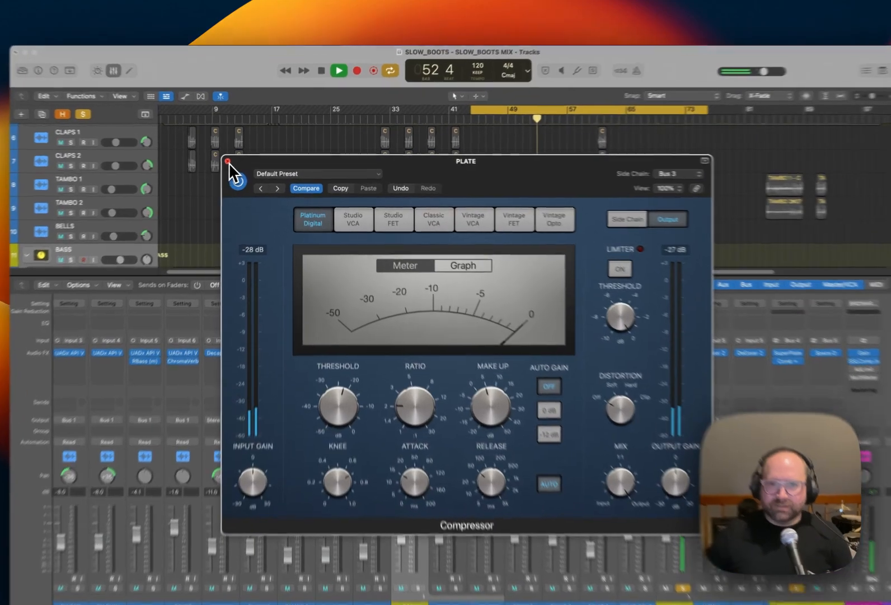
click(245, 161)
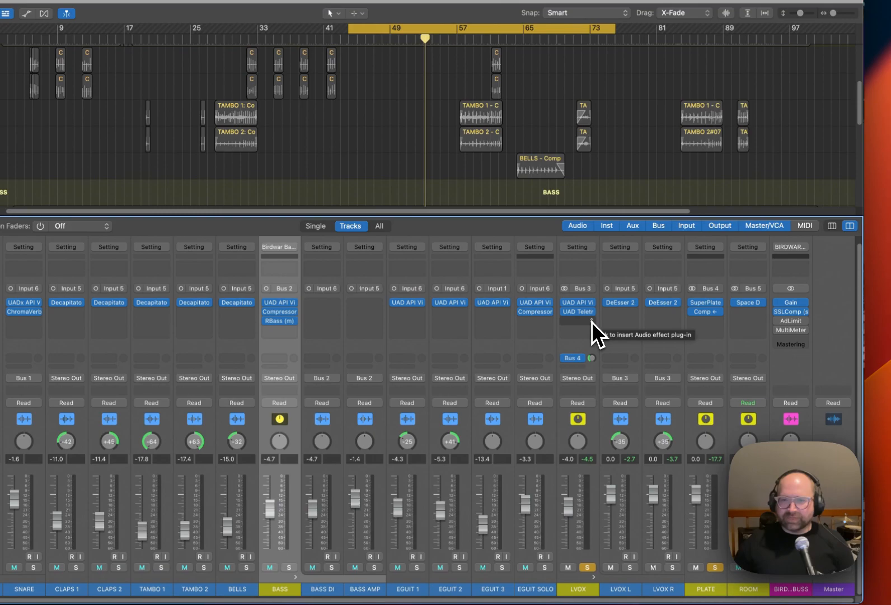
Stop playback and insert the Soundtoys Decapitator on LVOX after the UAD Teletronix compressor.
click(592, 322)
key(Escape)
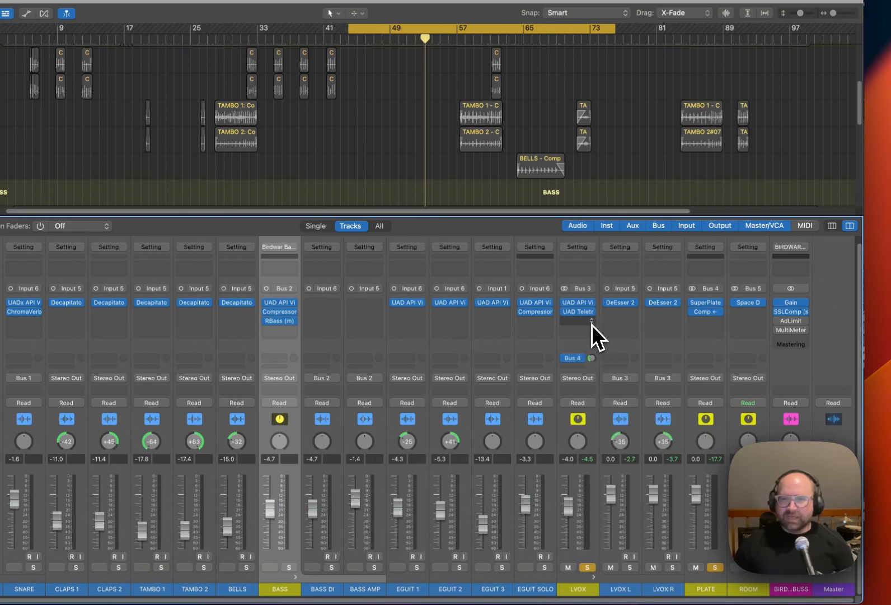
click(591, 322)
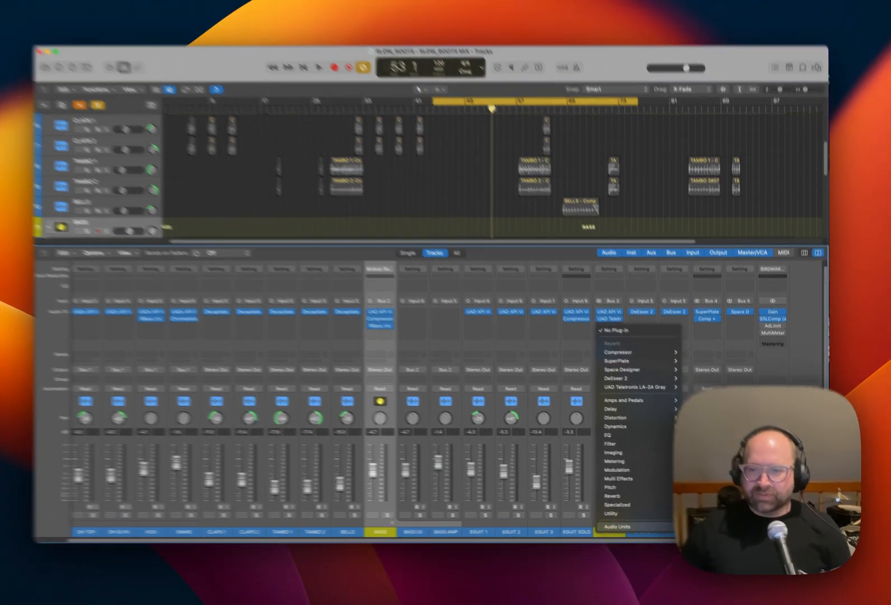
mouse_move(625, 527)
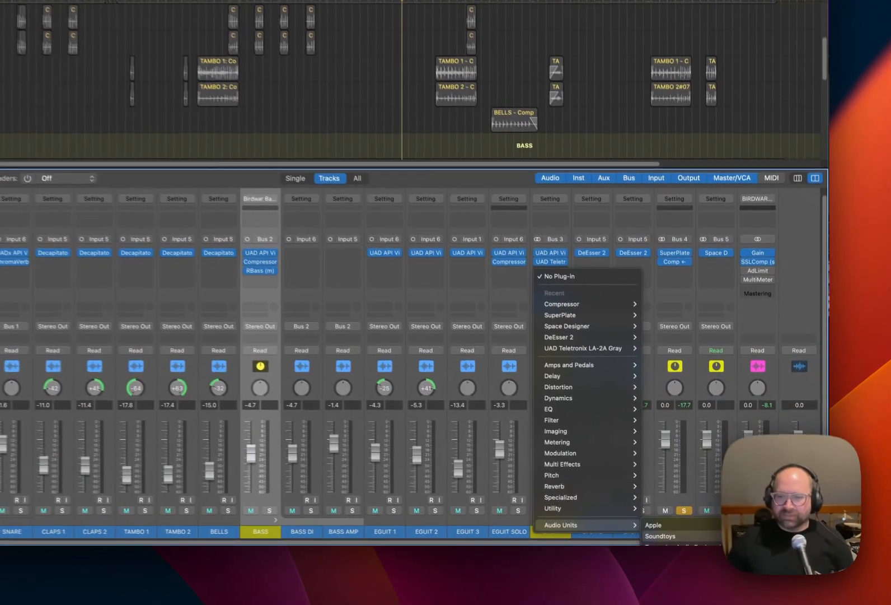
click(751, 442)
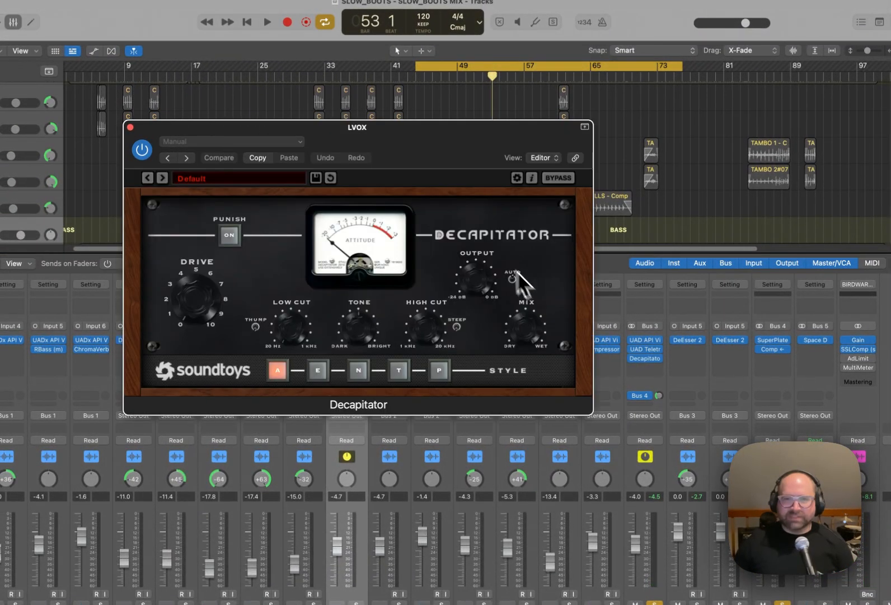
Set the LVOX Decapitator's style to T and play the looped section to audition the vocal.
drag(428, 147, 369, 149)
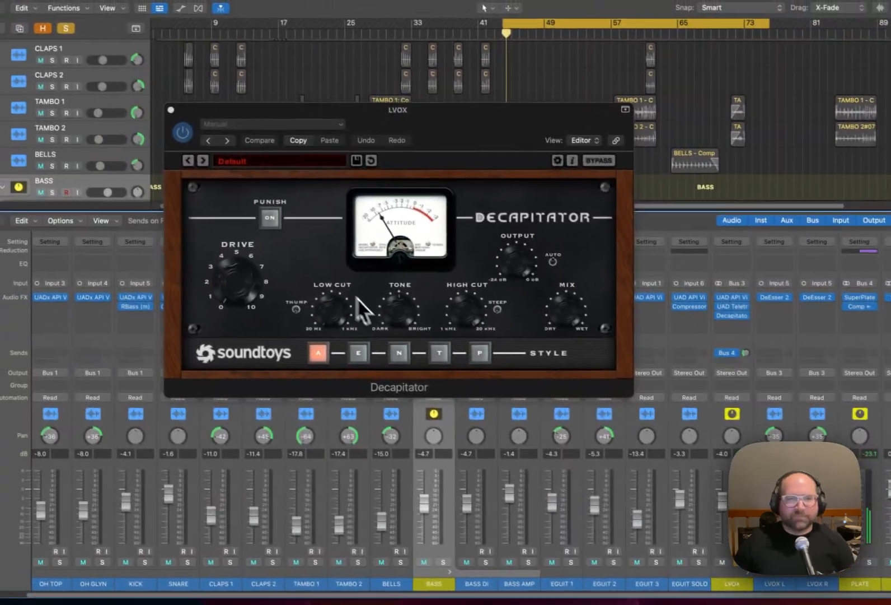
click(445, 357)
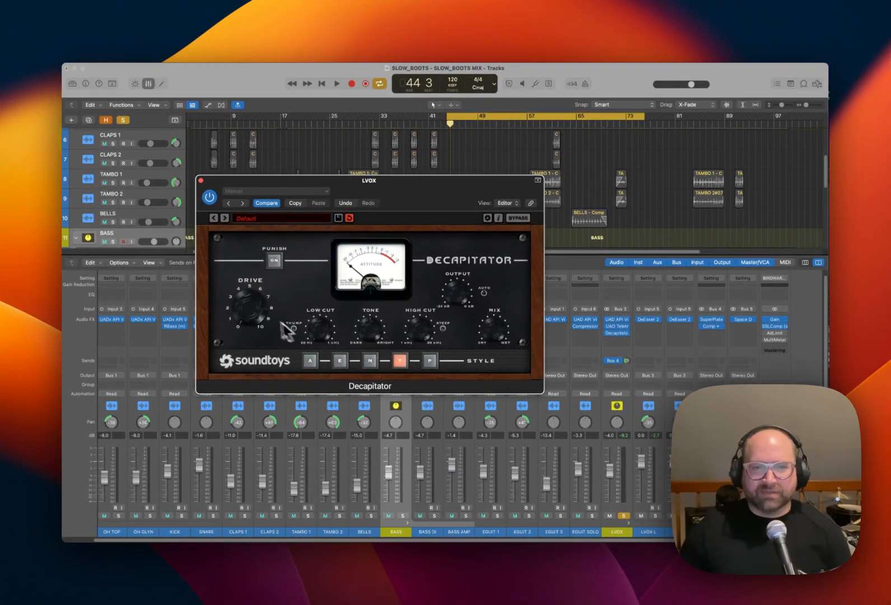
key(space)
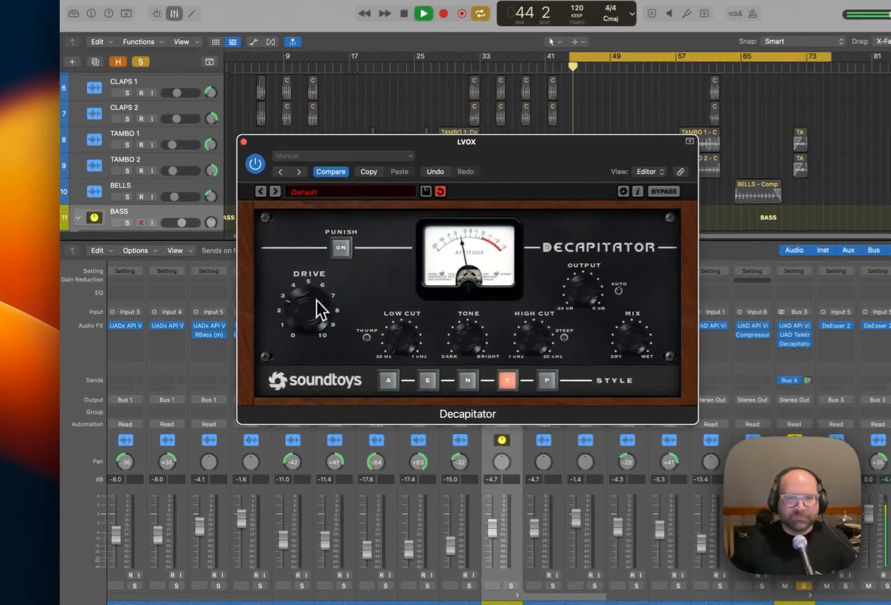
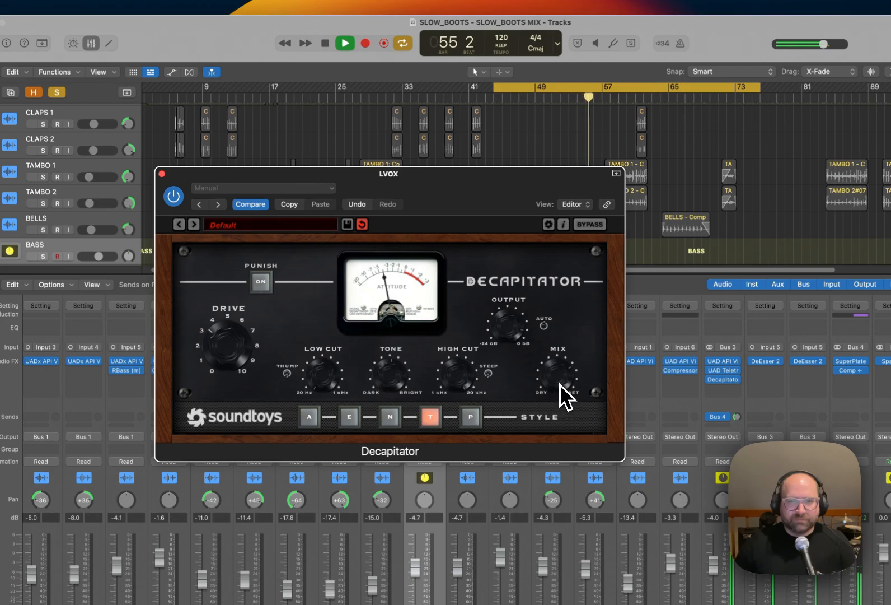
Audition the soloed LVOX with its Decapitator, bring the LVOX tracks into view, and close the plug-in window.
key(space)
drag(507, 167, 528, 258)
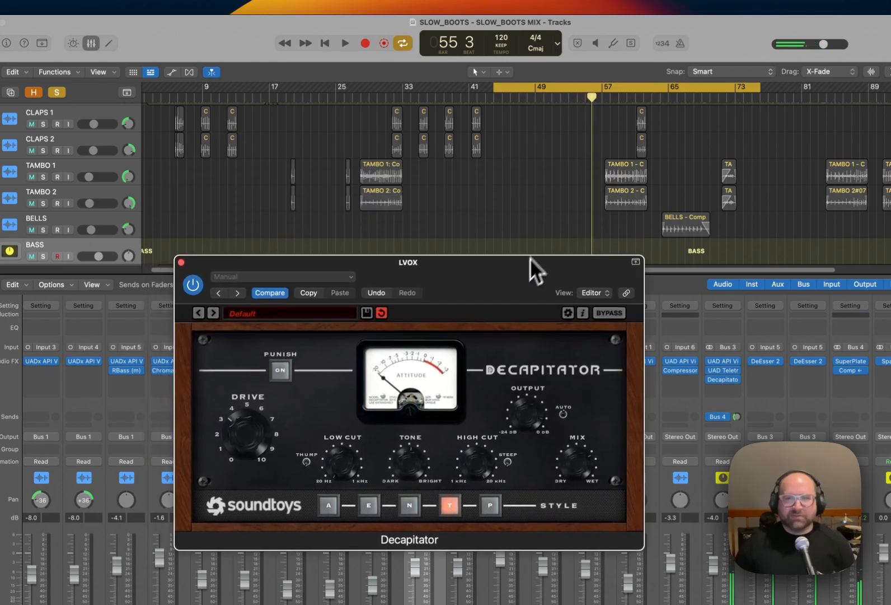
scroll(548, 212, down, 10)
scroll(551, 216, down, 3)
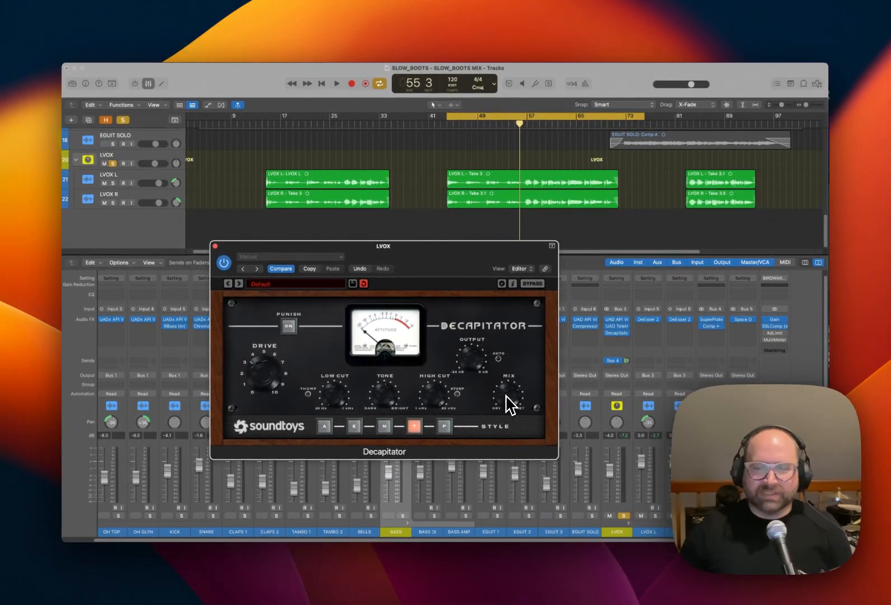
key(space)
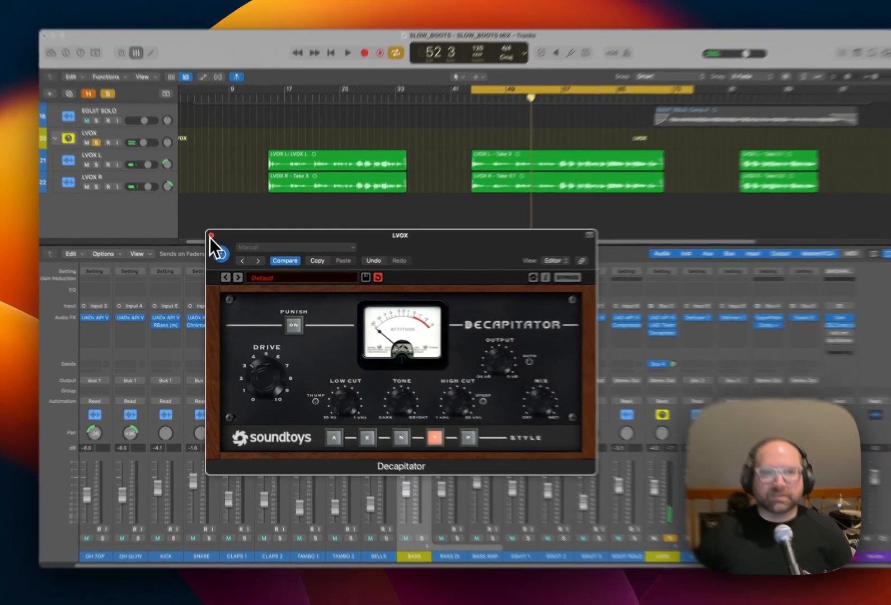
click(210, 235)
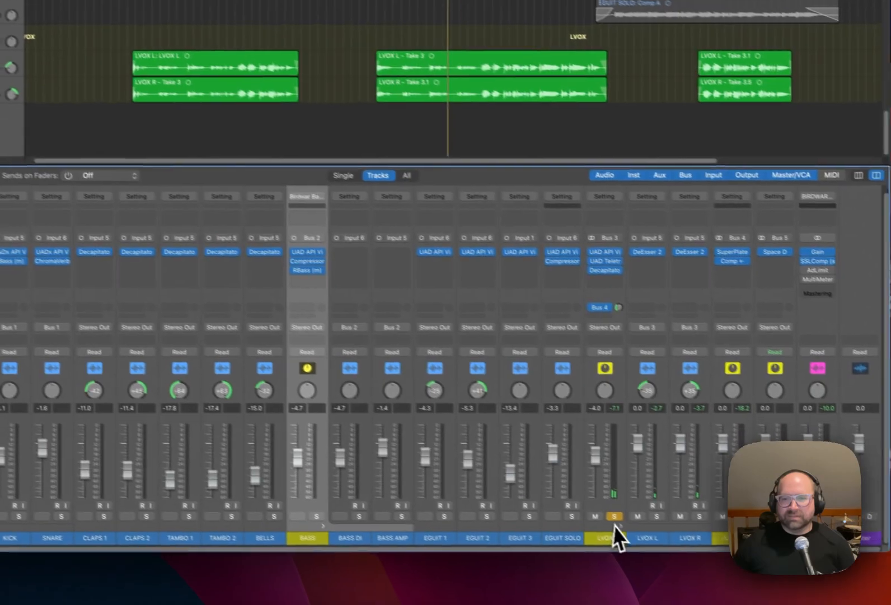
Play the full mix with LVOX unsoloed, set its fader to -3.5 dB, and adjust its Bus 4 (PLATE) send slightly.
key(space)
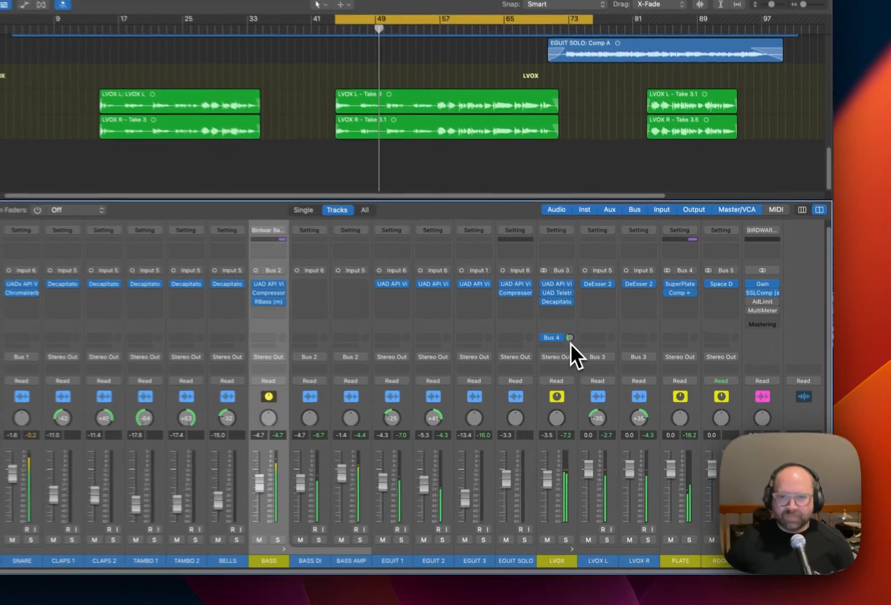
drag(627, 360, 627, 364)
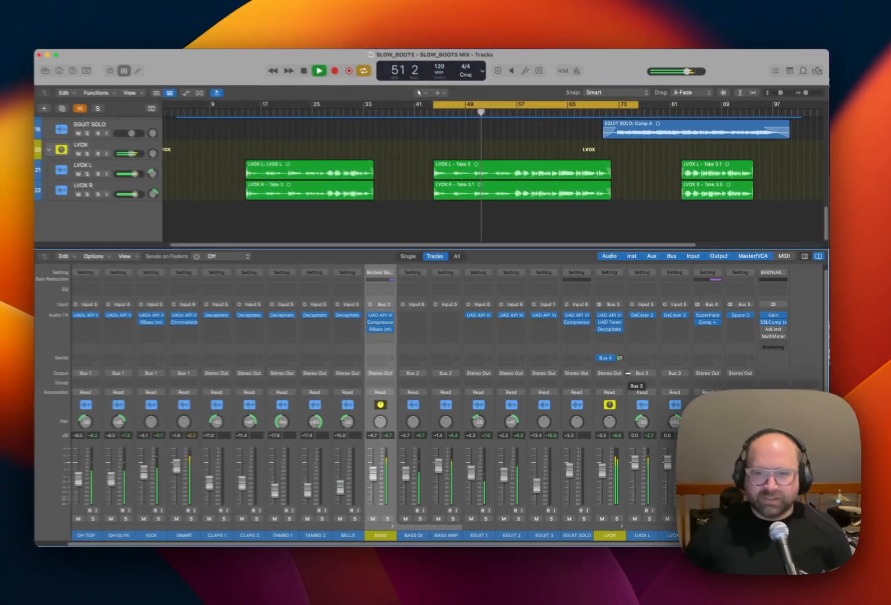
key(space)
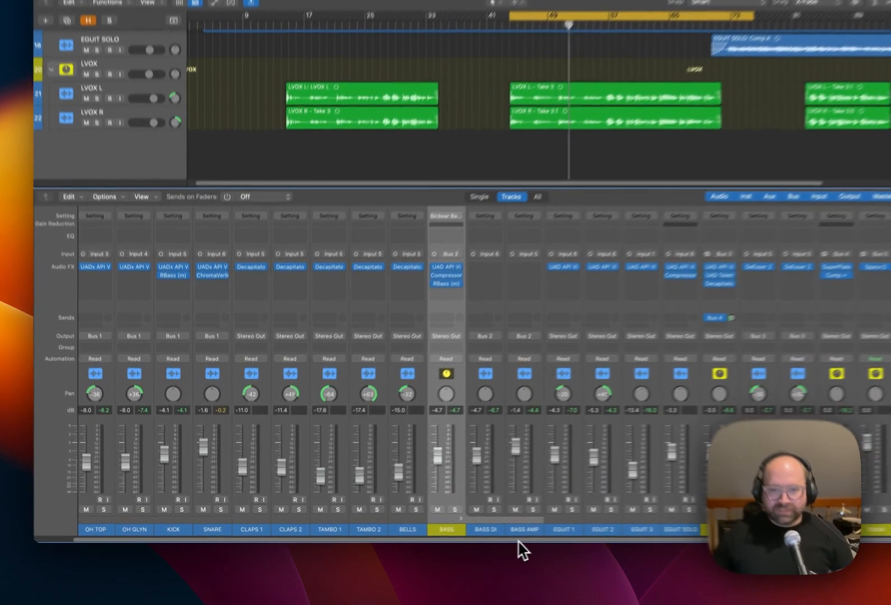
Try a send to Bus 5 (ROOM) on the DRUMS channel and remove it again.
drag(519, 540, 427, 533)
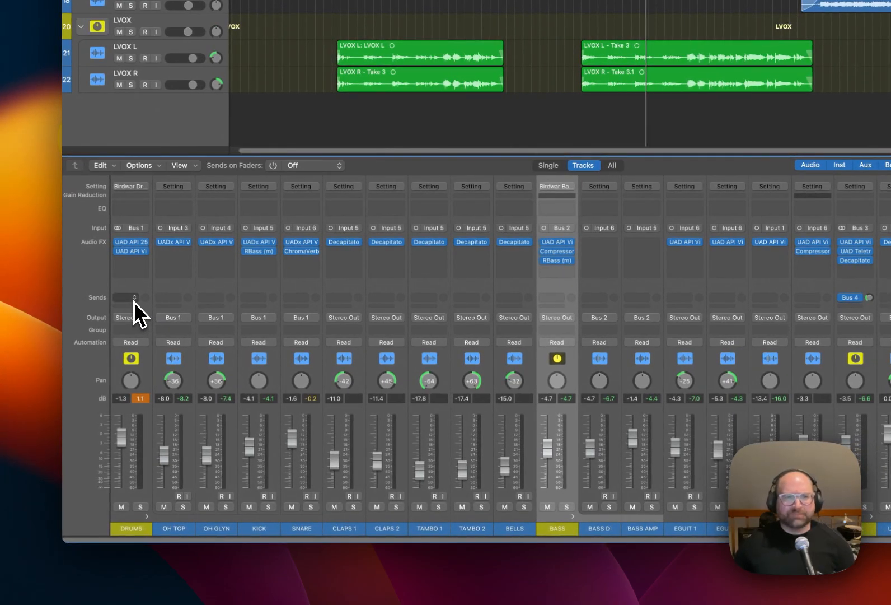
click(134, 301)
mouse_move(155, 316)
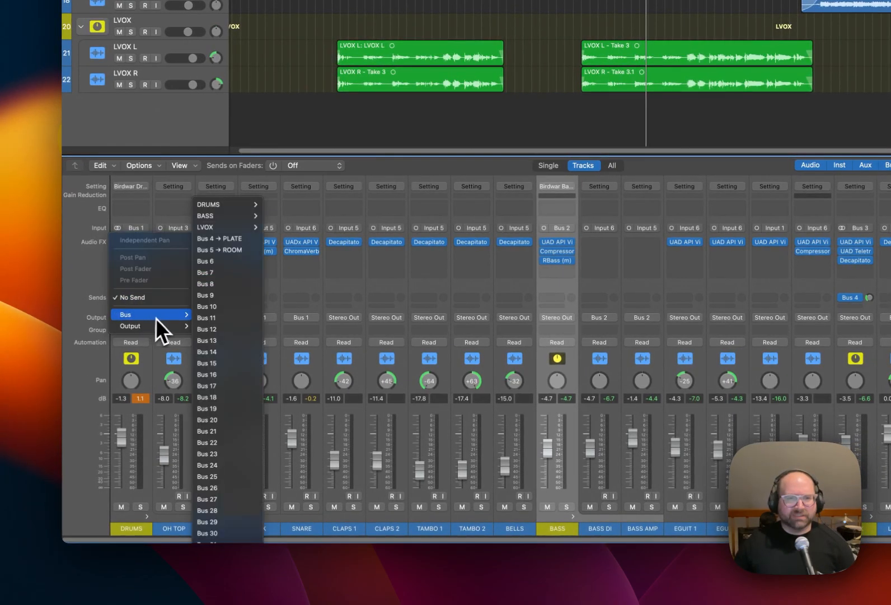
click(219, 253)
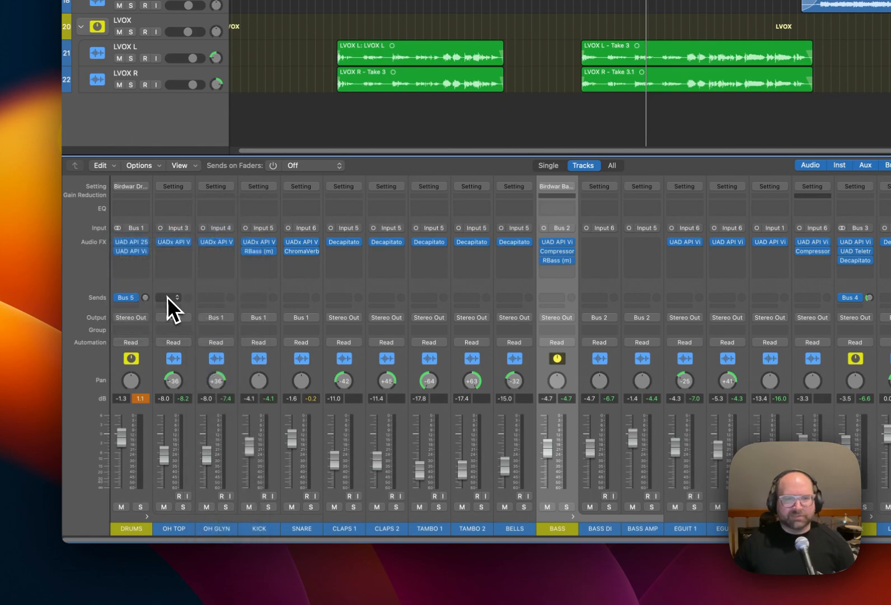
click(137, 300)
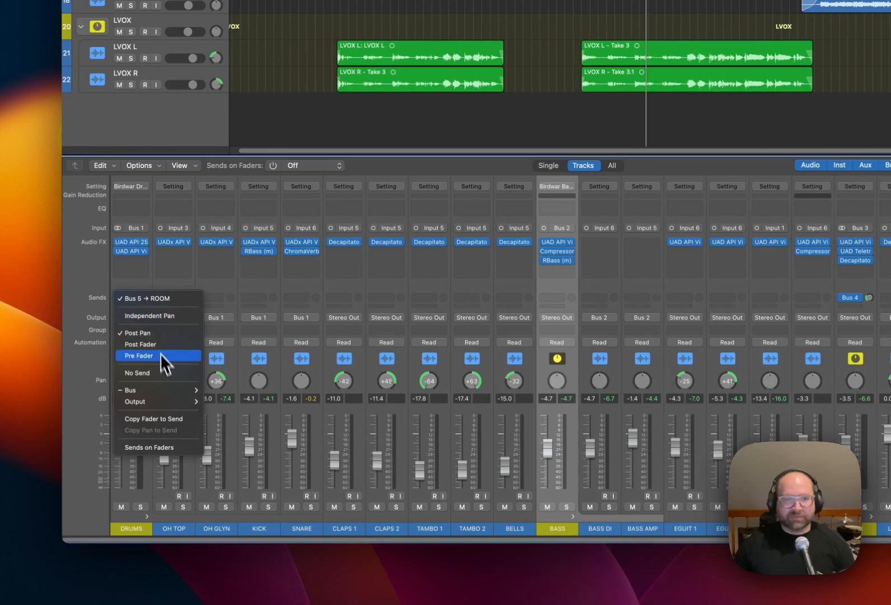
click(162, 372)
Add sends to Bus 5 (ROOM) on the OH TOP and OH GLYN channels.
click(172, 299)
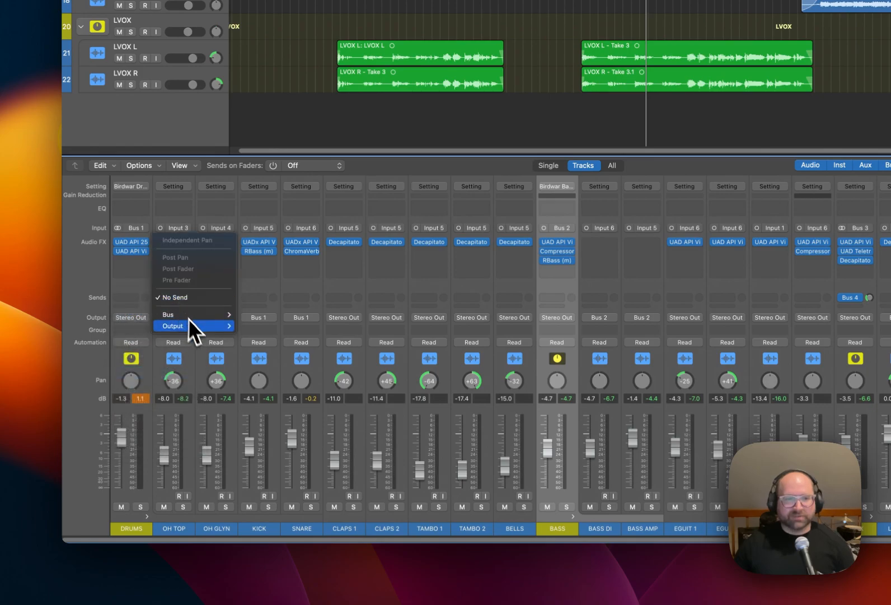
mouse_move(201, 317)
click(292, 252)
click(220, 299)
mouse_move(247, 317)
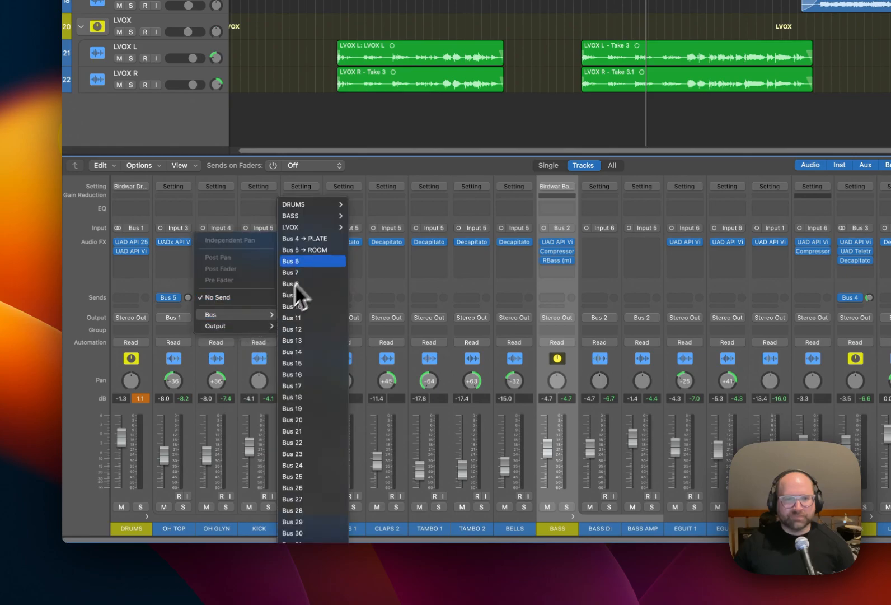
click(313, 252)
Solo DRUMS during playback and raise the ROOM sends on OH TOP and OH GLYN, with OH GLYN at about 3.1 dB.
key(space)
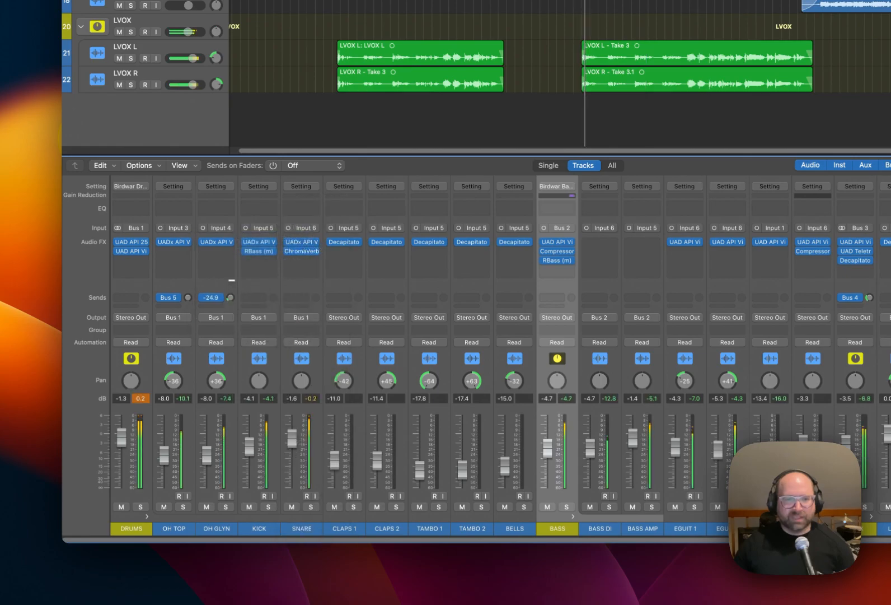
click(140, 507)
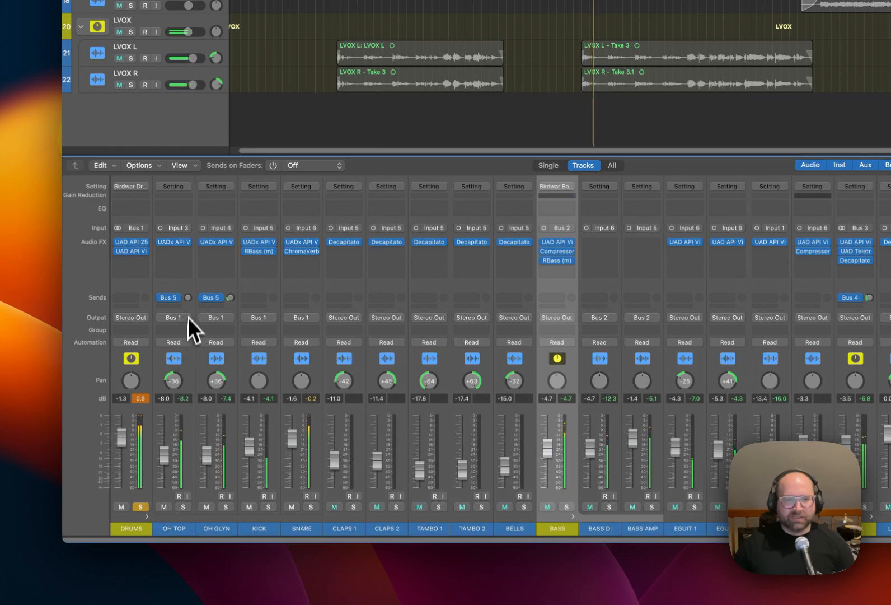
drag(192, 247, 192, 237)
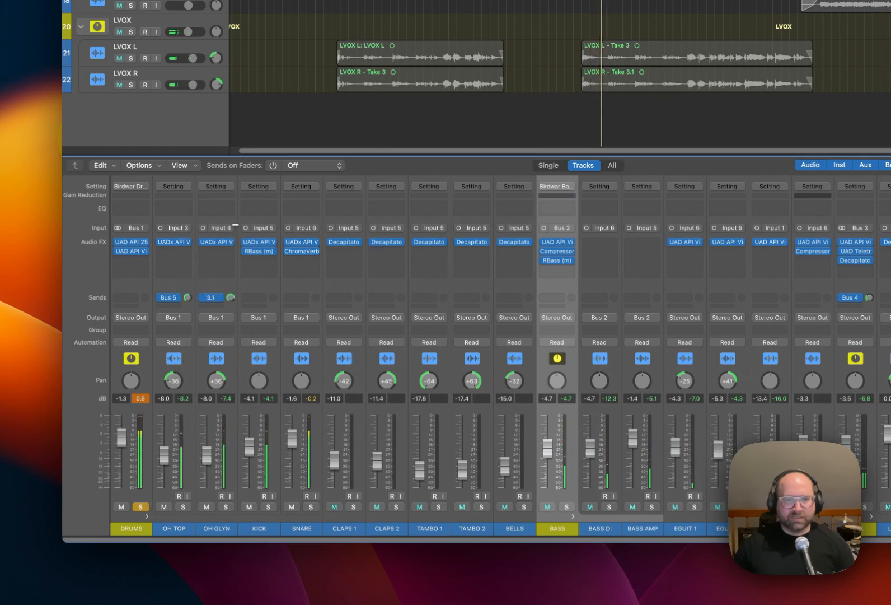
Compare the overheads without their ROOM sends, reduce the OH GLYN send to about -4.5 dB, adjust the OH TOP send, and unsolo DRUMS.
click(203, 297)
click(165, 300)
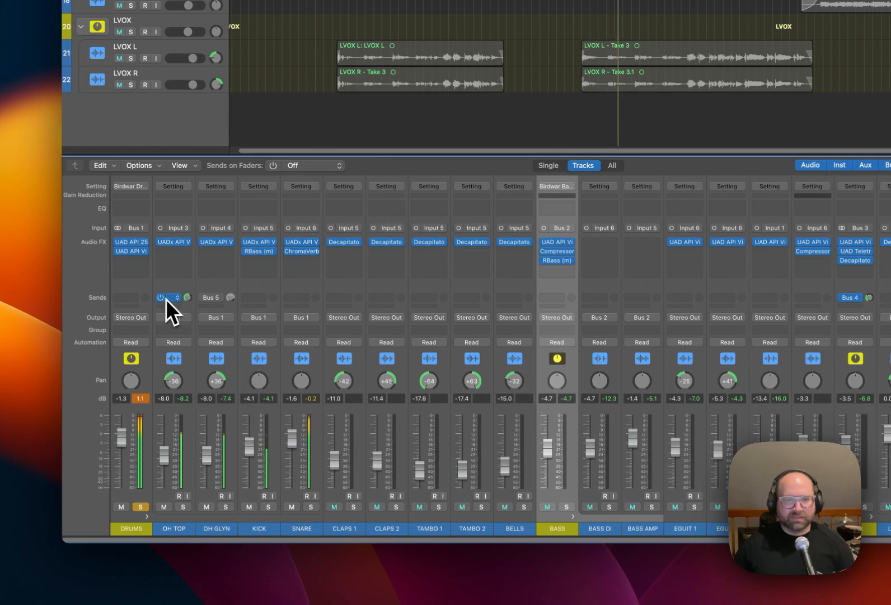
click(215, 299)
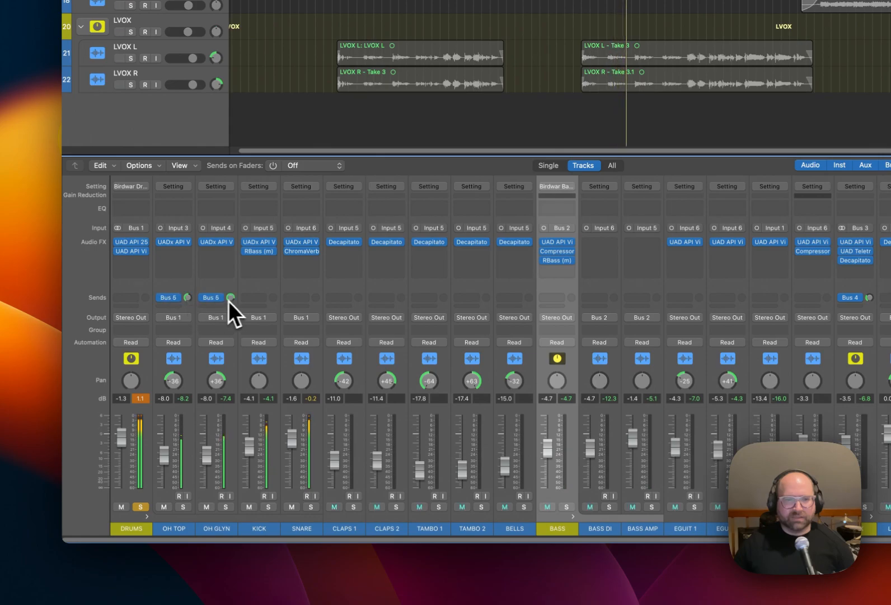
drag(232, 327, 233, 328)
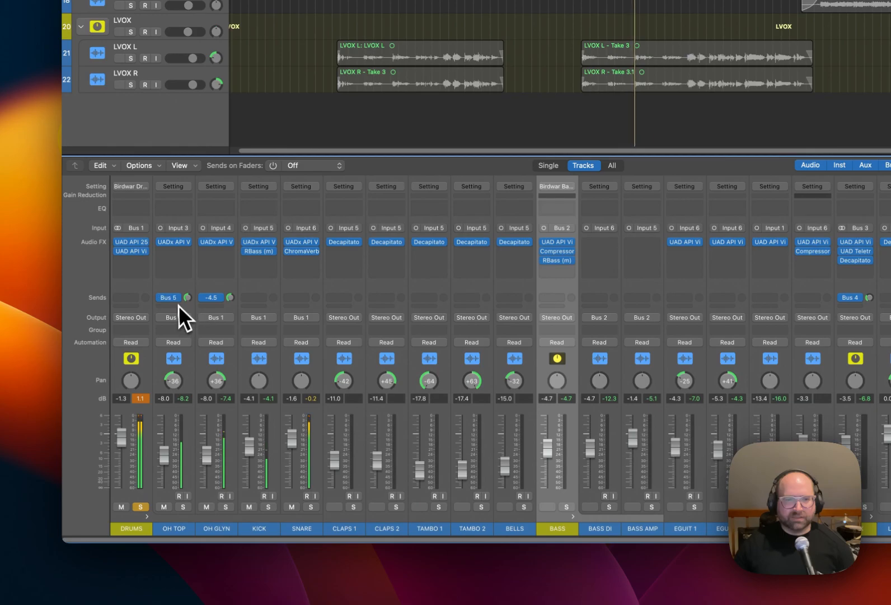
drag(189, 298, 229, 299)
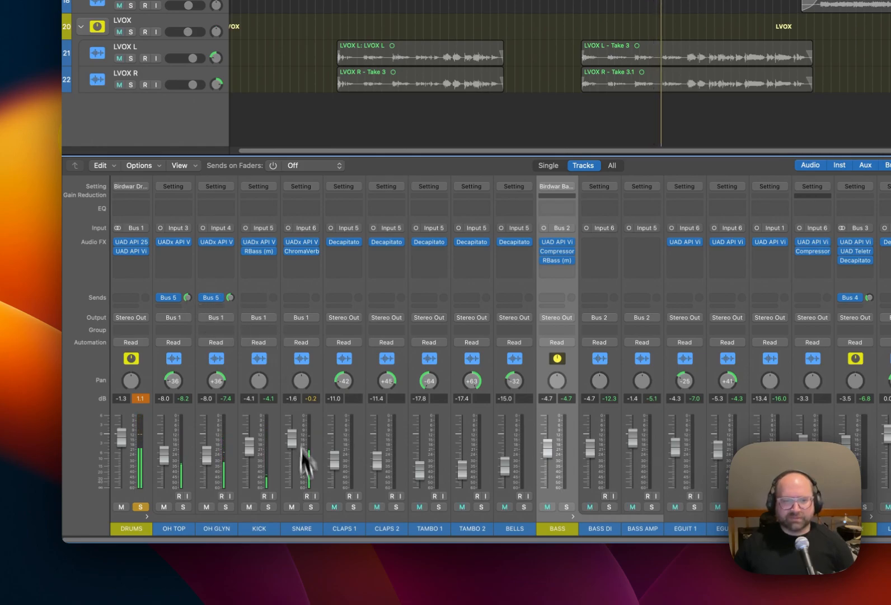
click(141, 507)
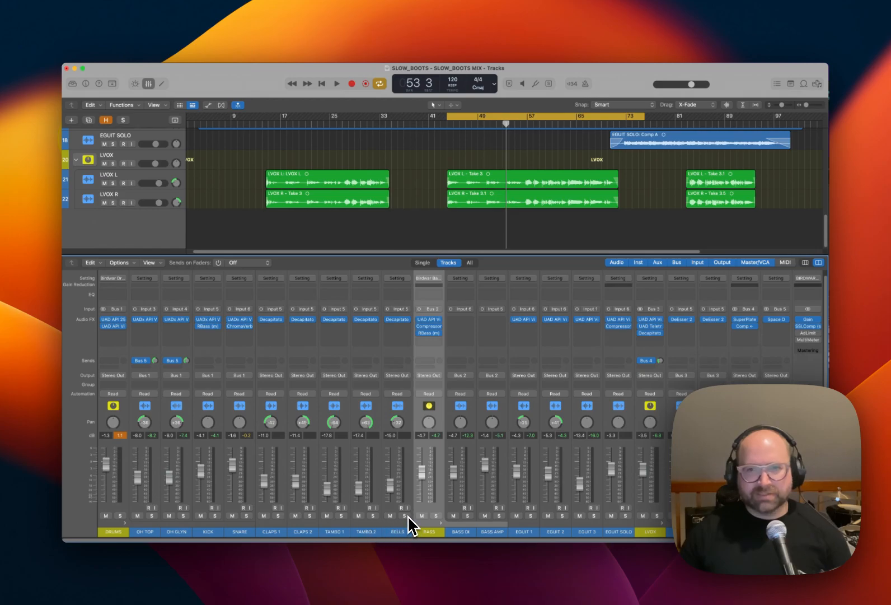
Add a send to Bus 5 (ROOM) on the BELLS channel and raise its level.
click(401, 360)
mouse_move(409, 373)
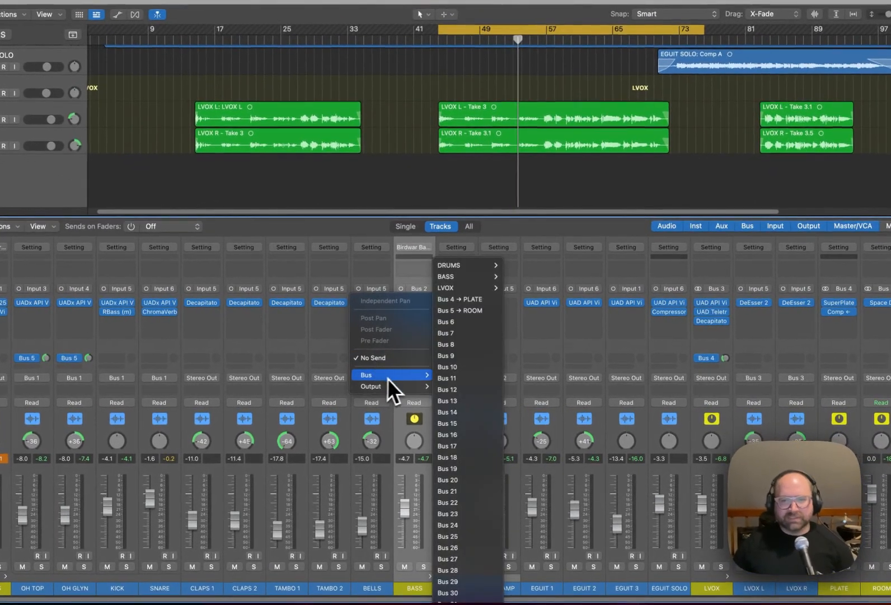
click(476, 311)
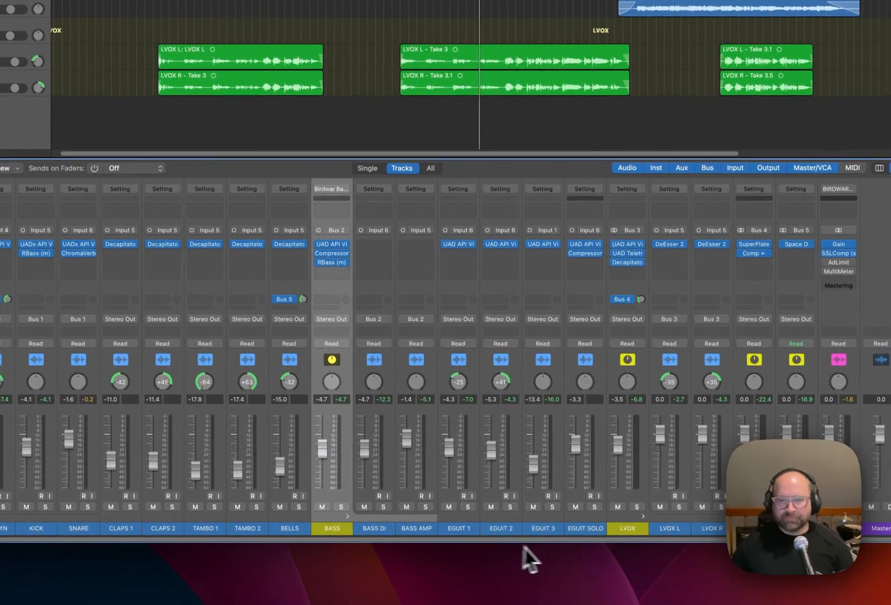
Move the cycle range to the EGUIT SOLO section and audition EGUIT 1 and EGUIT 2 in solo, returning to EGUIT 1.
scroll(405, 208, up, 5)
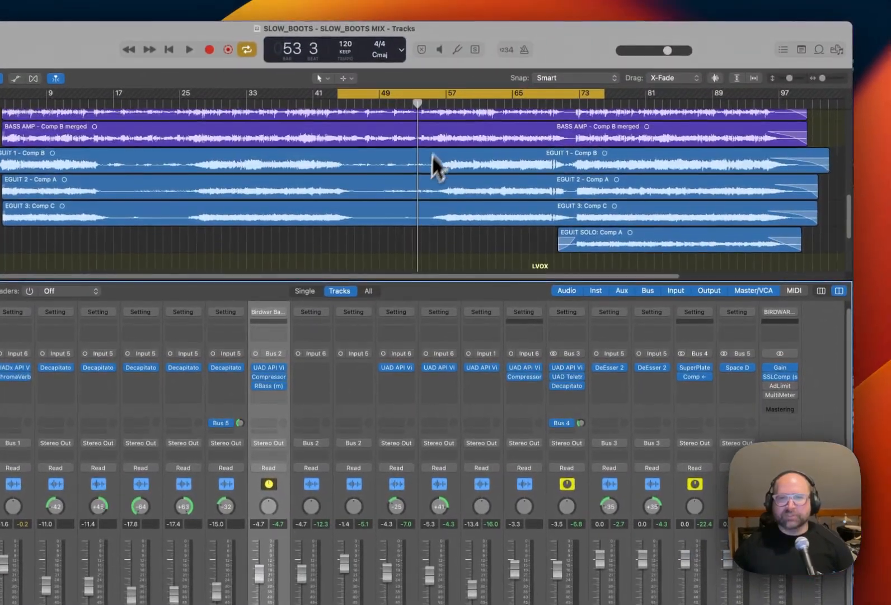
drag(455, 85, 690, 114)
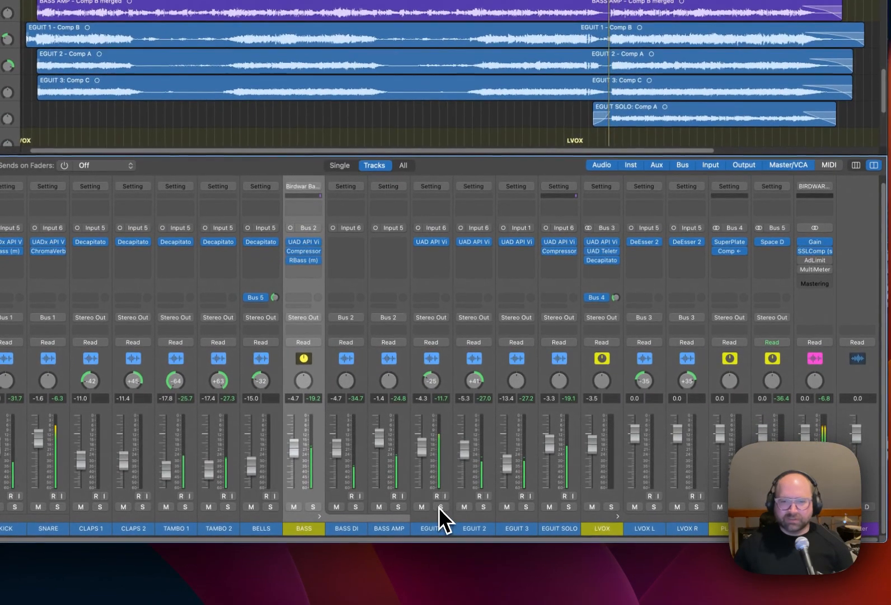
click(430, 545)
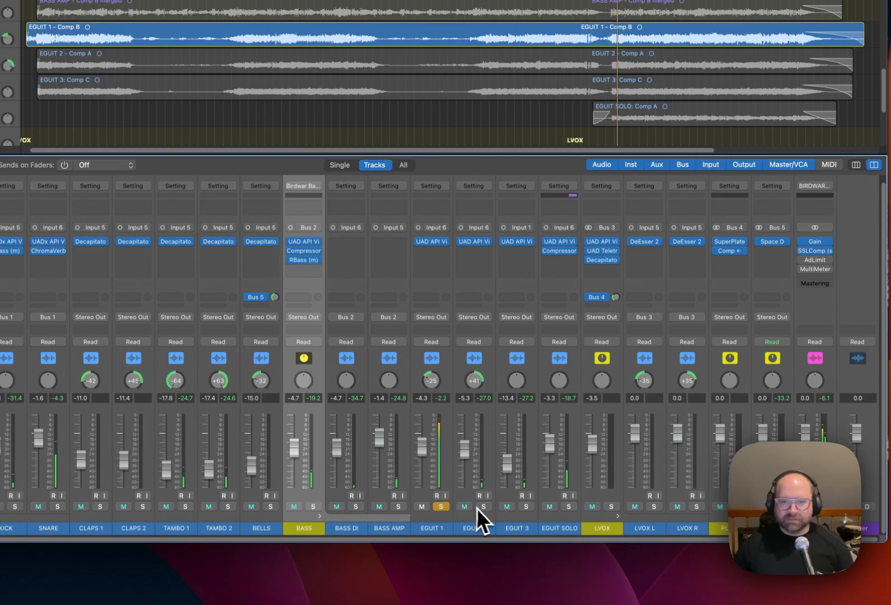
click(484, 507)
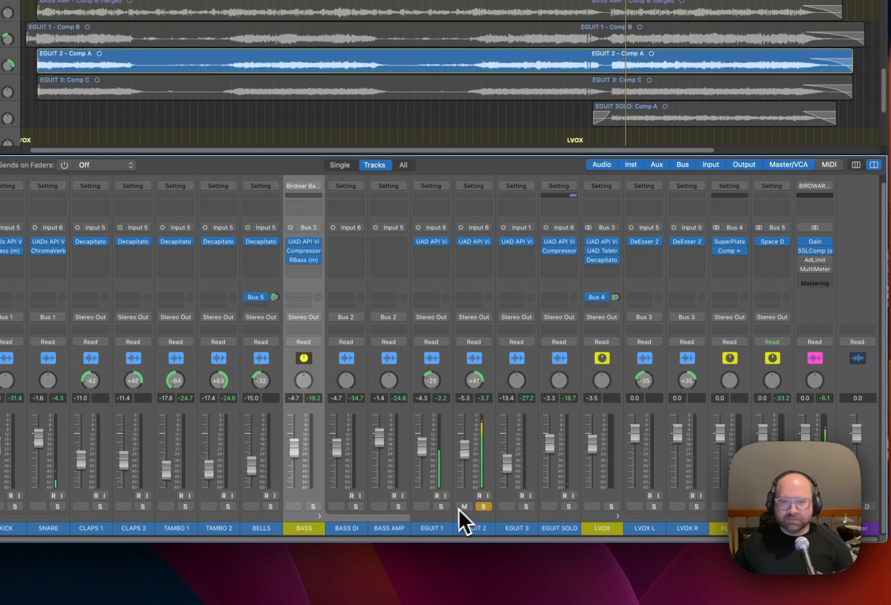
click(441, 506)
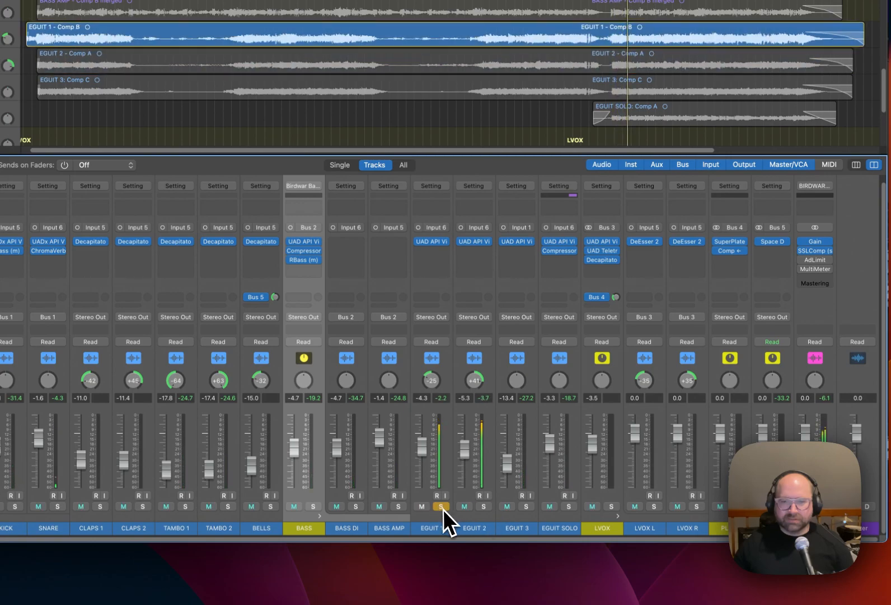
Add a send to Bus 5 (ROOM) on EGUIT 1 and set its level to about -4.8 dB.
click(437, 299)
mouse_move(440, 314)
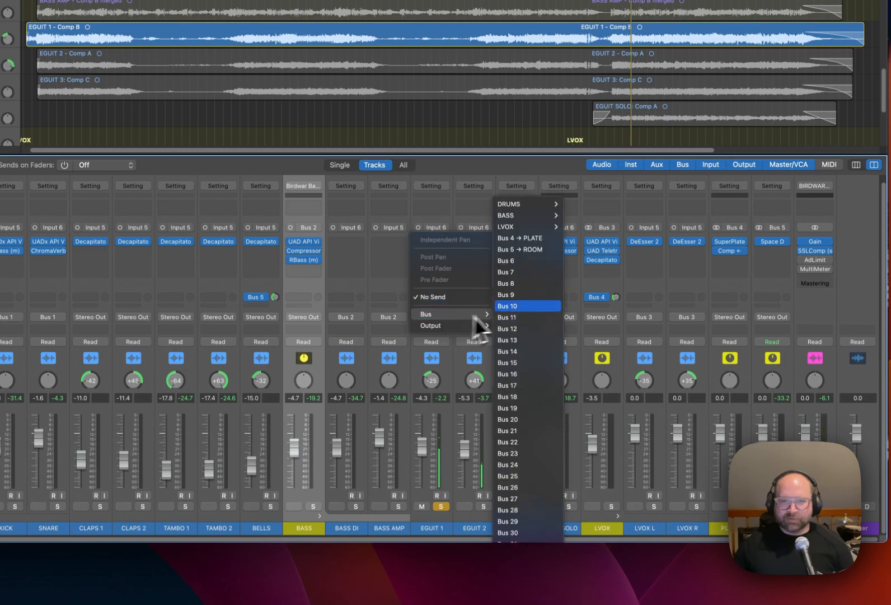
click(538, 248)
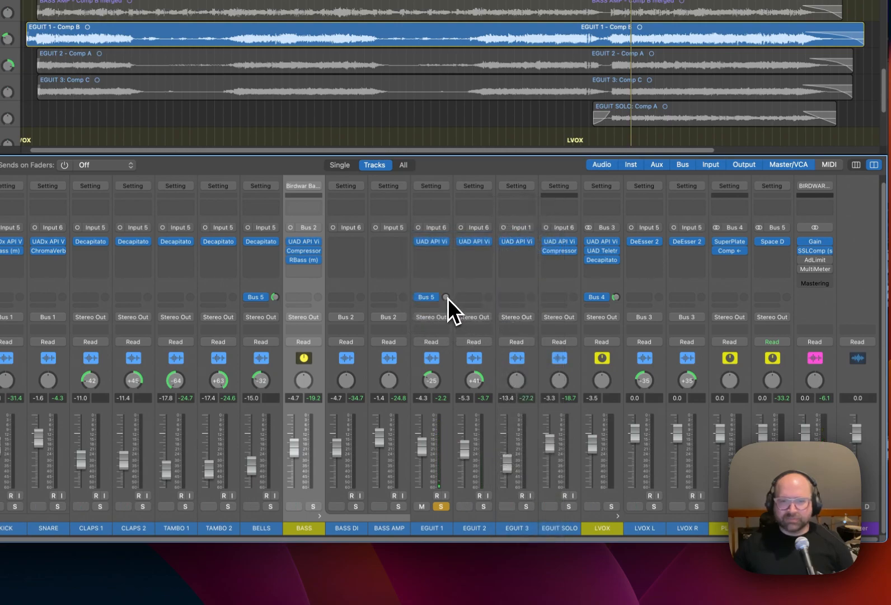
drag(448, 299, 448, 289)
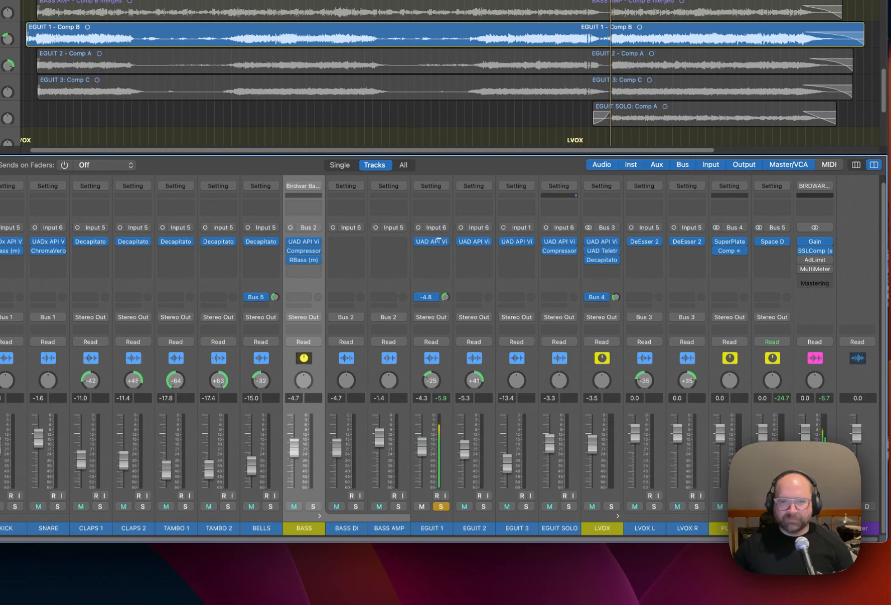
Pan EGUIT 1 to -26, fine-tune its ROOM send level, and compare the guitar with the send bypassed.
drag(431, 373, 430, 374)
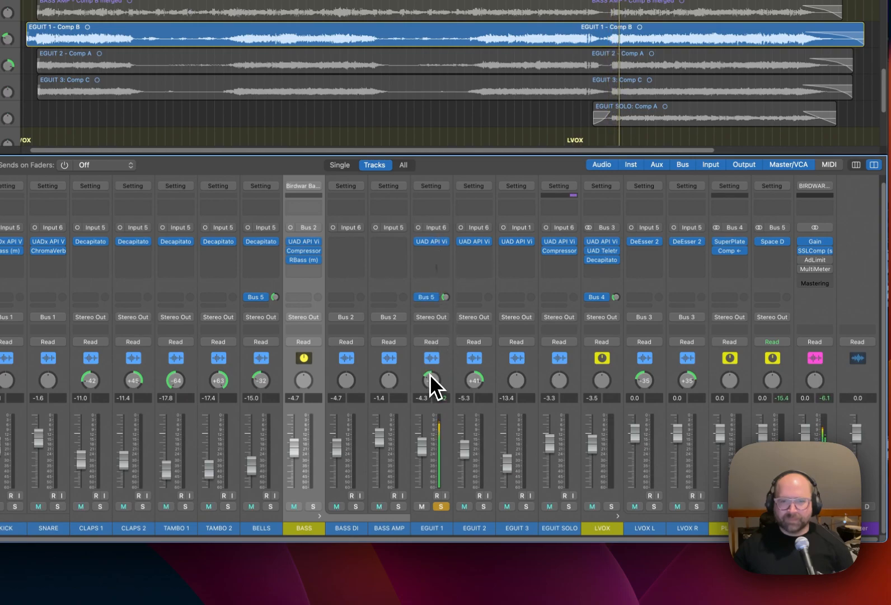
drag(445, 297, 445, 293)
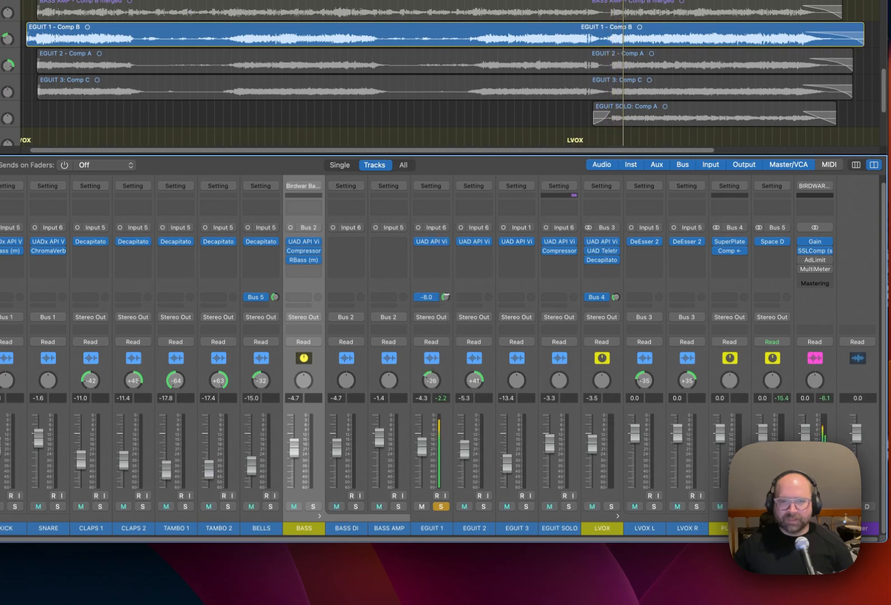
click(420, 298)
drag(447, 299, 448, 302)
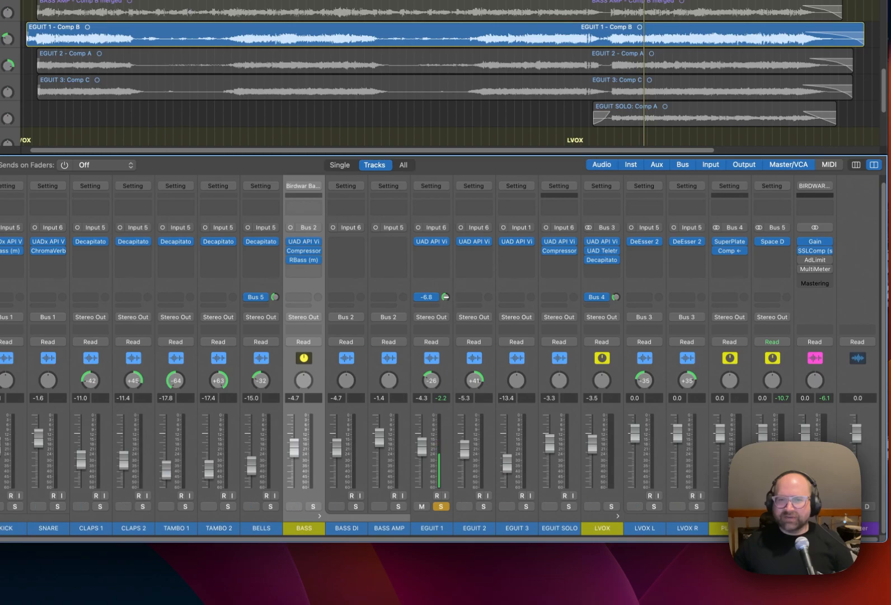
Take EGUIT 1 out of solo, then solo EGUIT SOLO and add a raised send to Bus 4 (PLATE) on it.
click(441, 506)
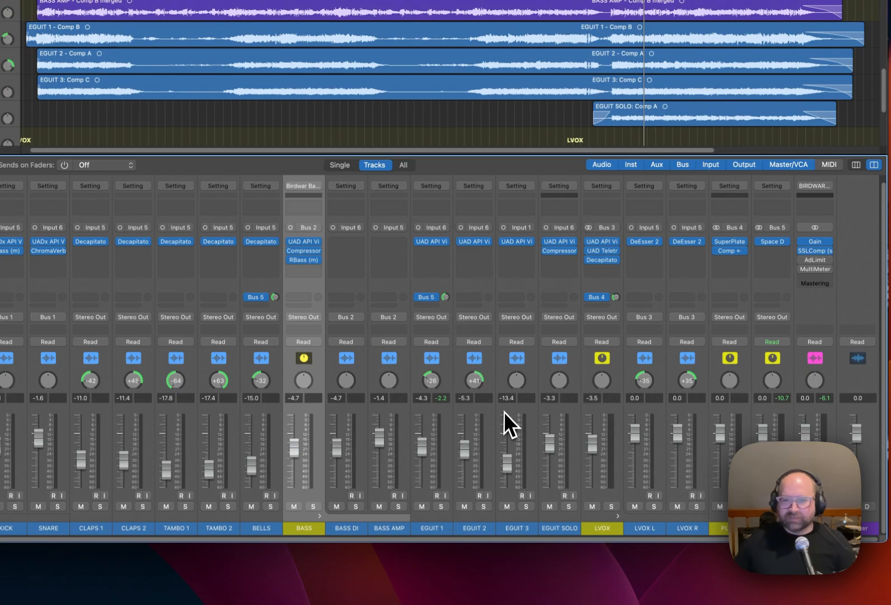
click(570, 526)
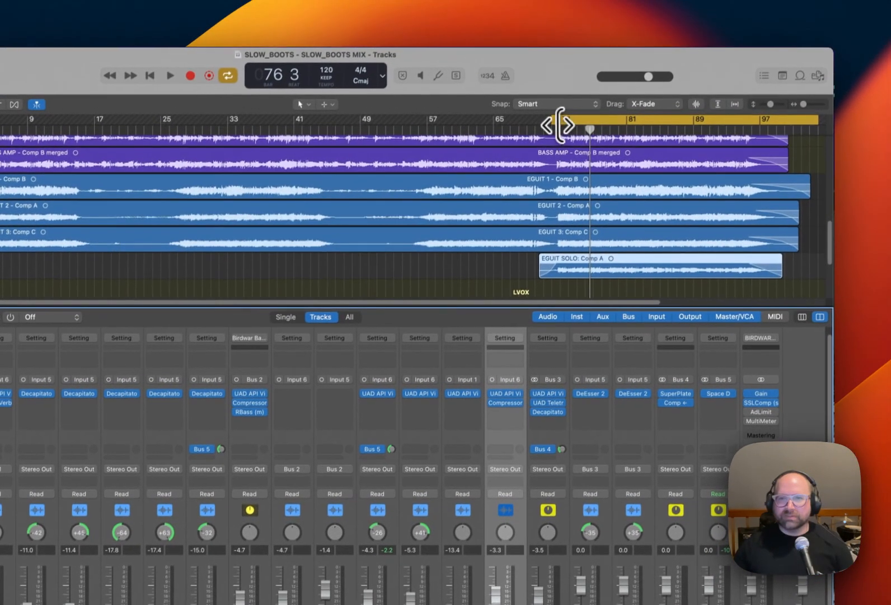
drag(559, 124, 557, 126)
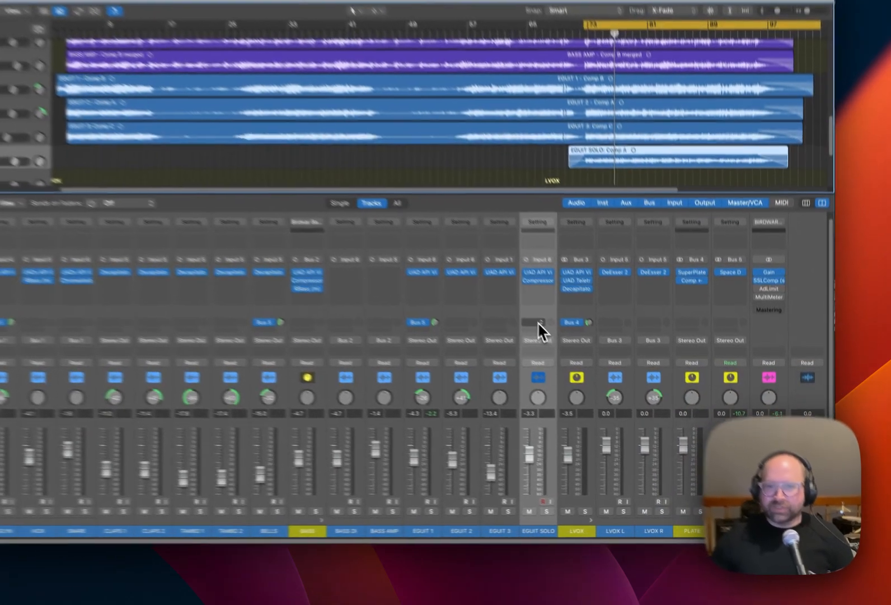
click(586, 360)
mouse_move(583, 373)
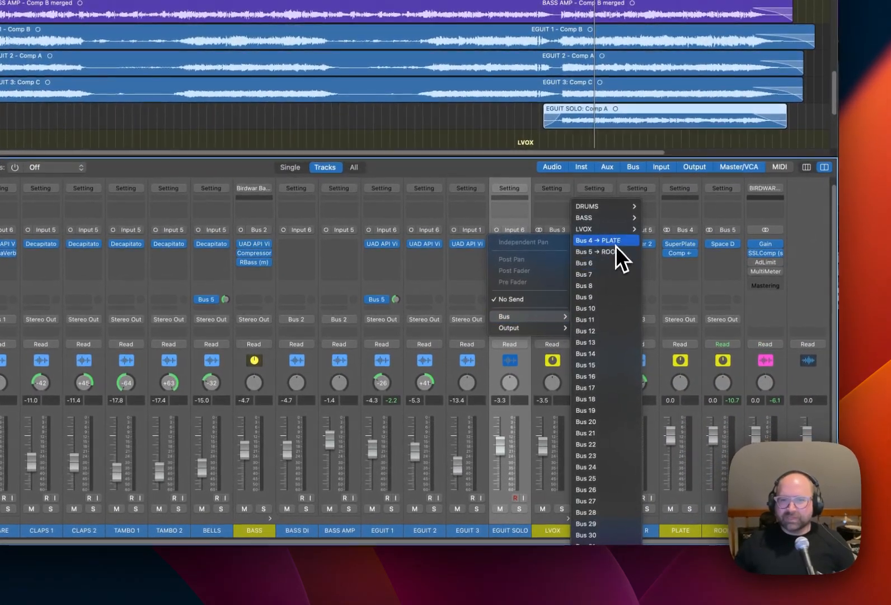
click(616, 242)
click(519, 508)
key(space)
mouse_move(525, 300)
mouse_down()
mouse_move(525, 288)
mouse_move(527, 297)
mouse_up()
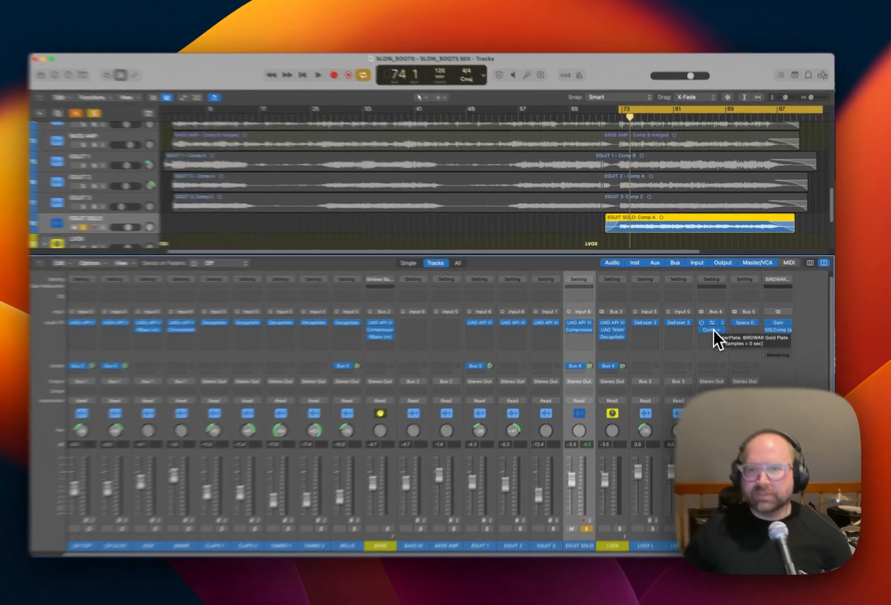
Examine the compressor on the PLATE channel and its side-chain source options, leaving the source as it is.
click(712, 325)
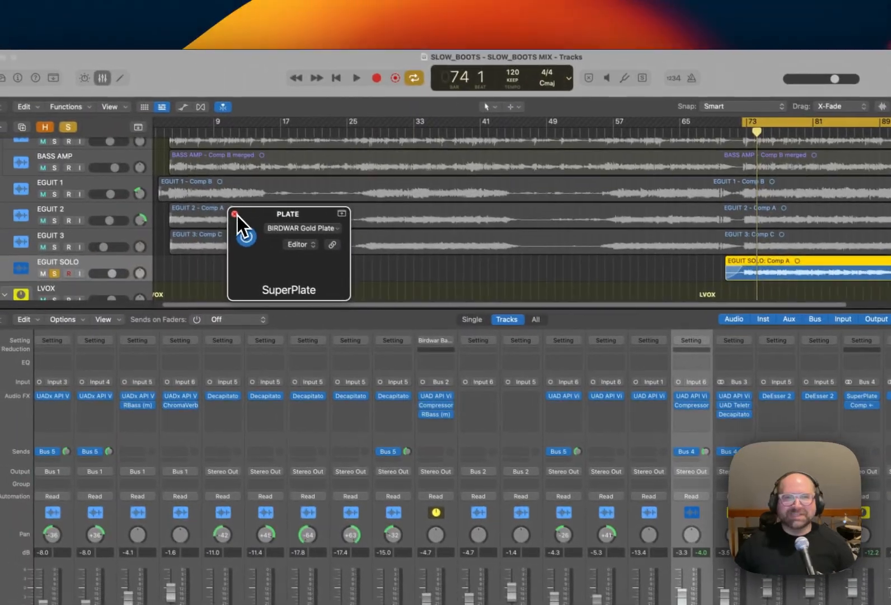
click(234, 214)
click(866, 405)
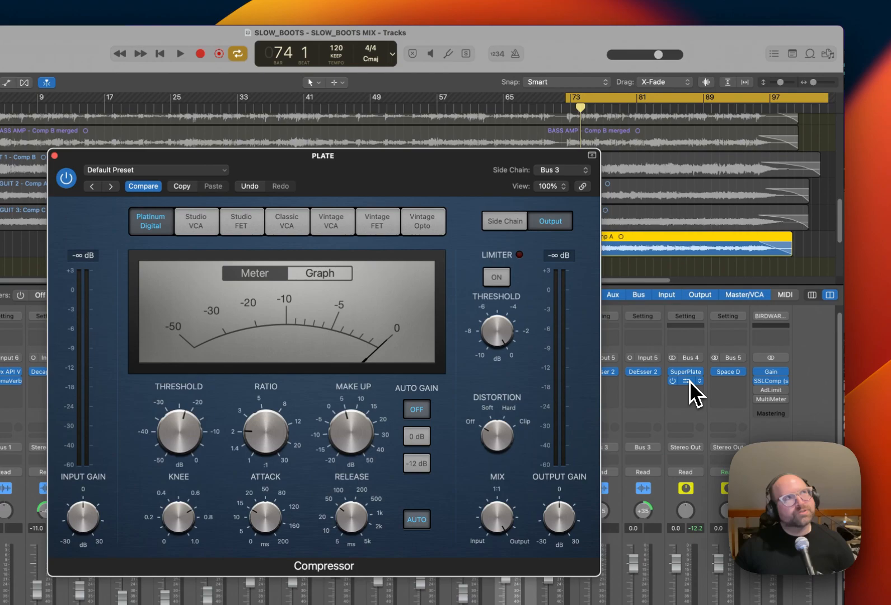
click(572, 170)
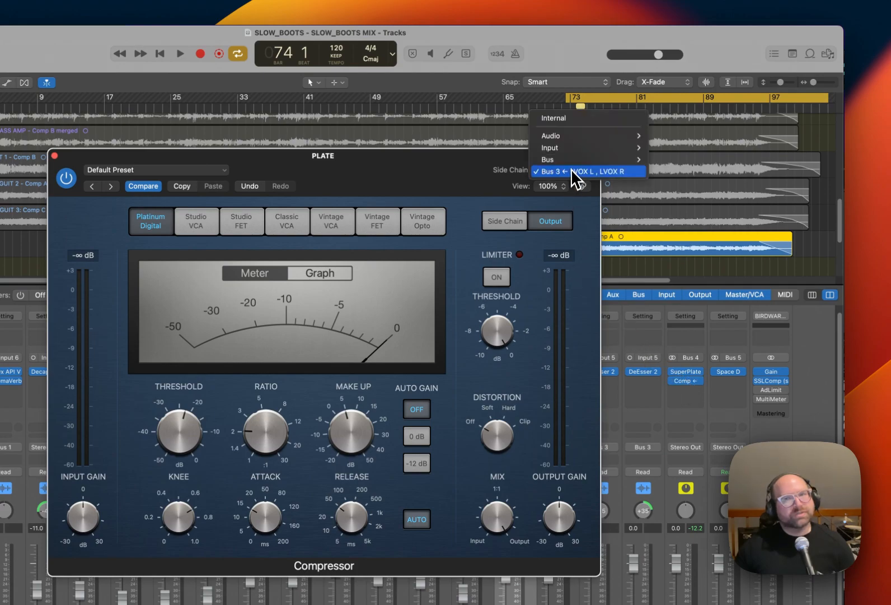
mouse_move(578, 157)
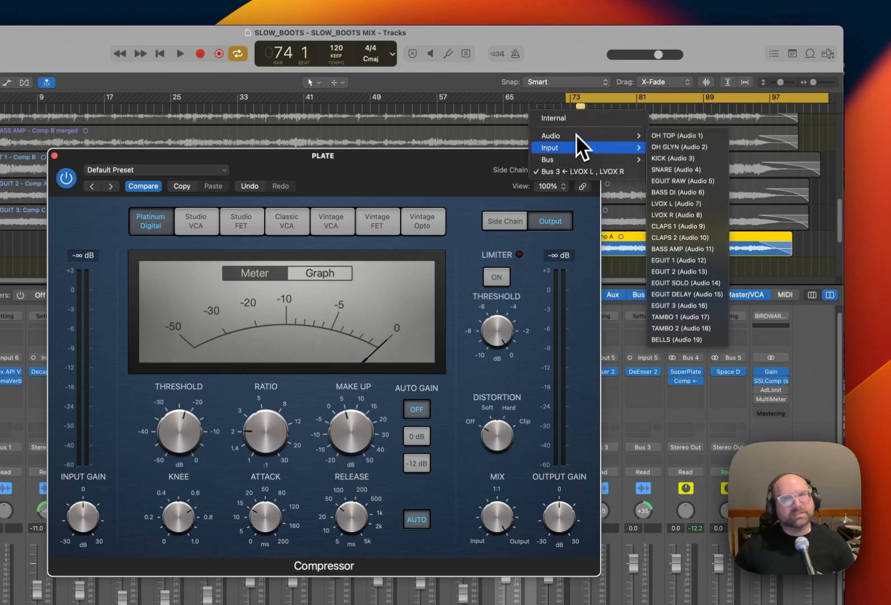
click(443, 166)
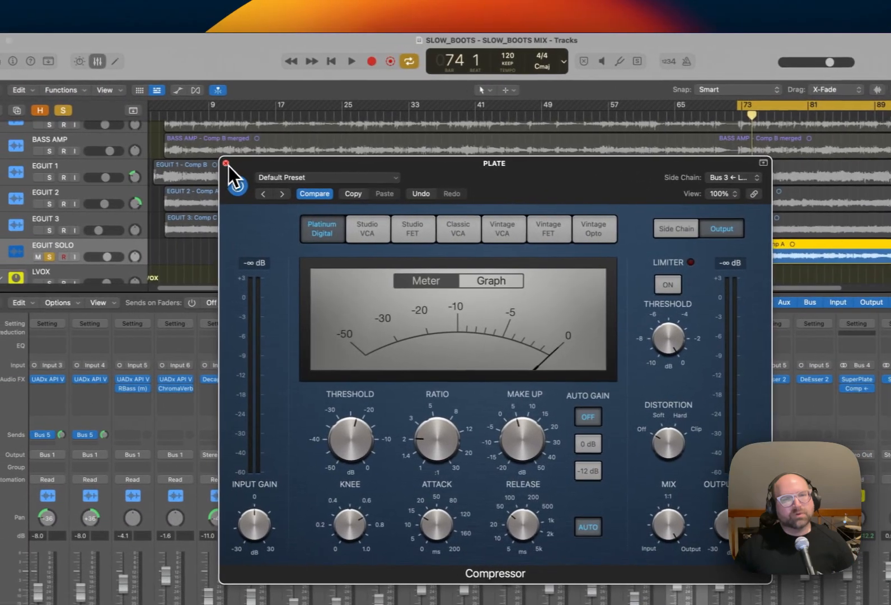
click(55, 156)
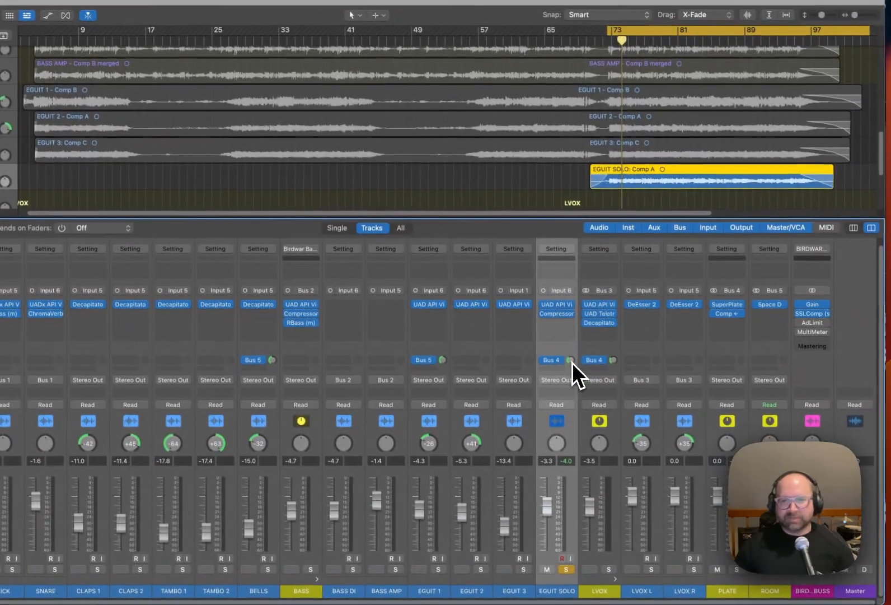
Set the EGUIT SOLO send to PLATE at about -9.7 dB, compare with it bypassed, and take the channel out of solo.
click(571, 361)
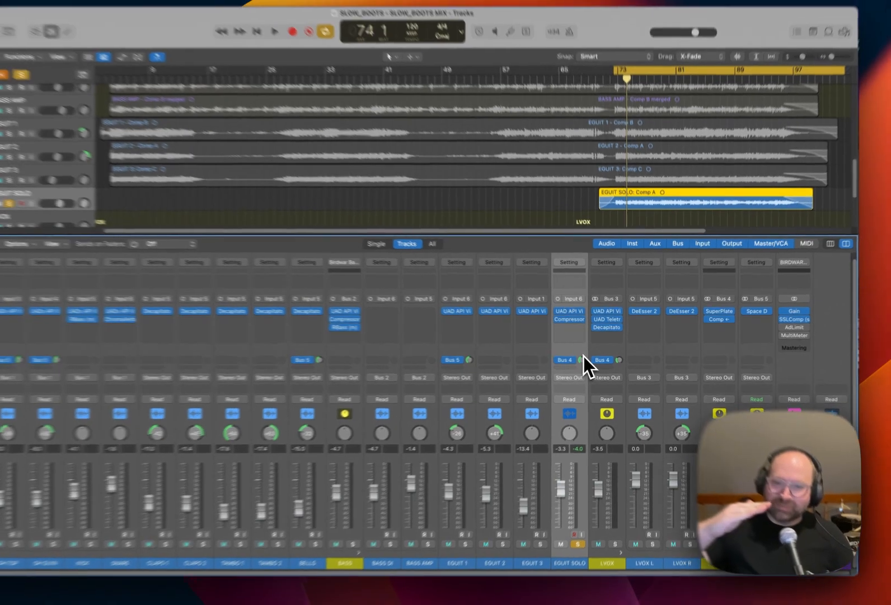
key(space)
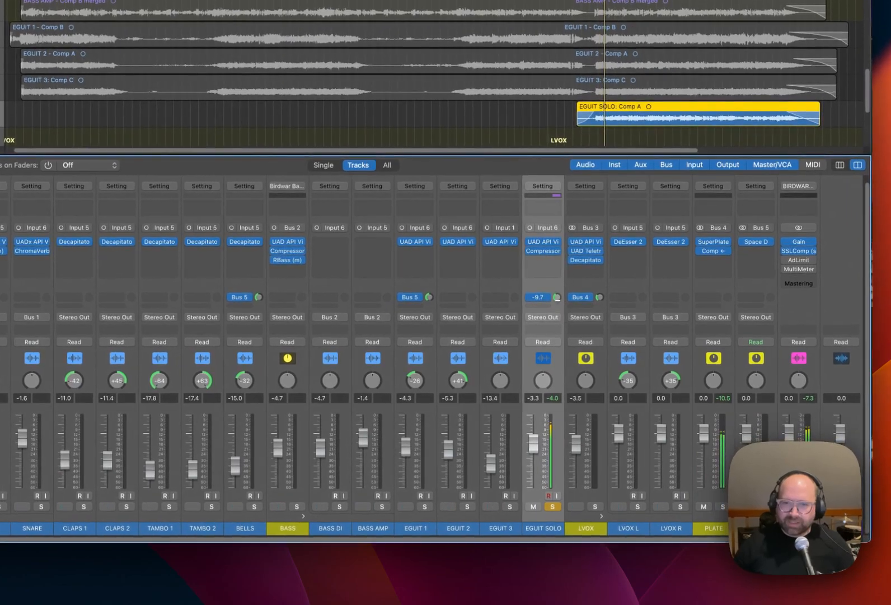
click(531, 299)
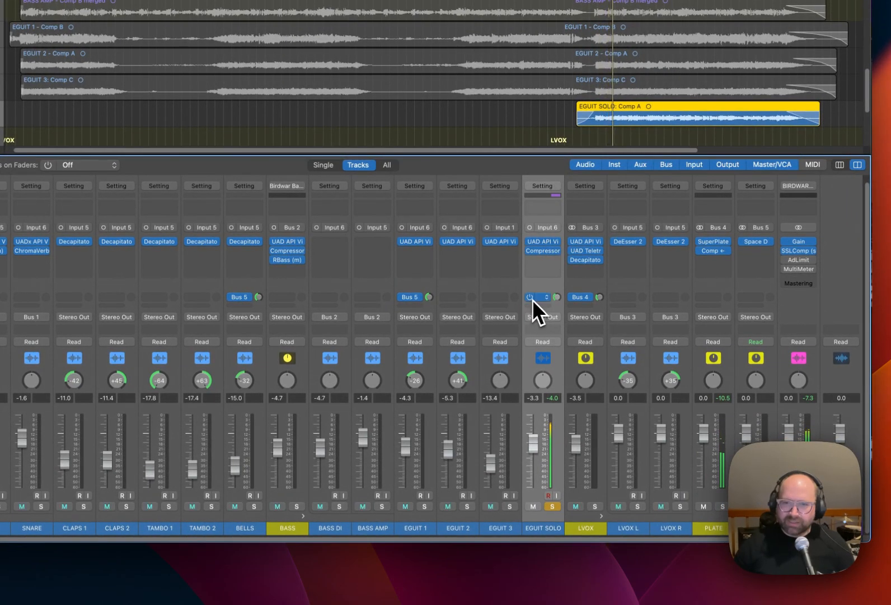
mouse_move(559, 299)
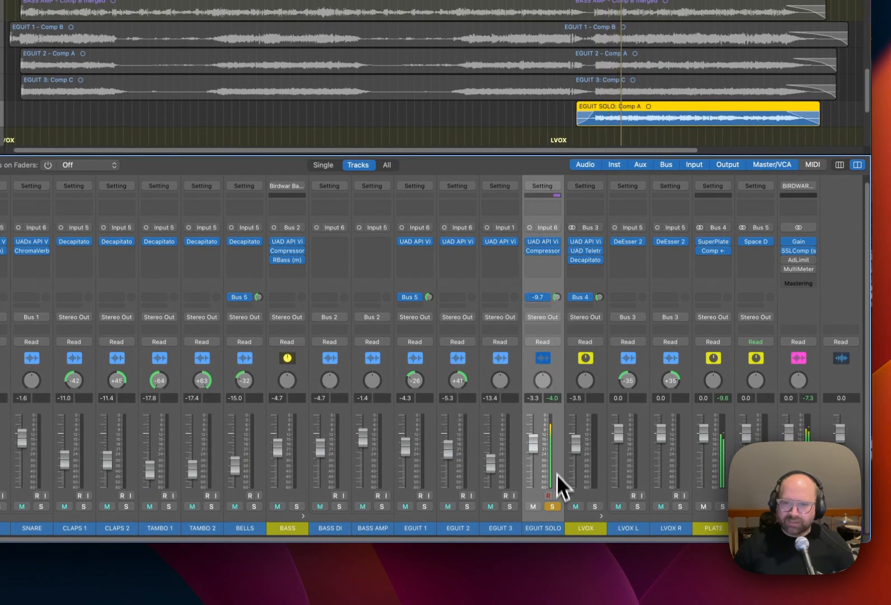
click(555, 507)
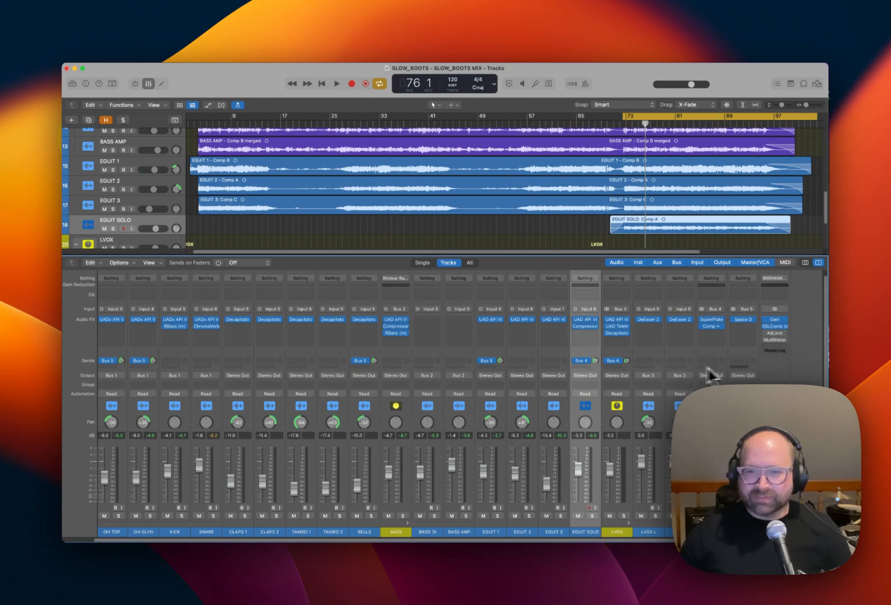
Rebalance faders during playback: EGUIT SOLO -4.0 dB, EGUIT 1 -3.4 dB, EGUIT 2 -5.1 dB, KICK -5.2 dB, SNARE -0.8 dB.
key(space)
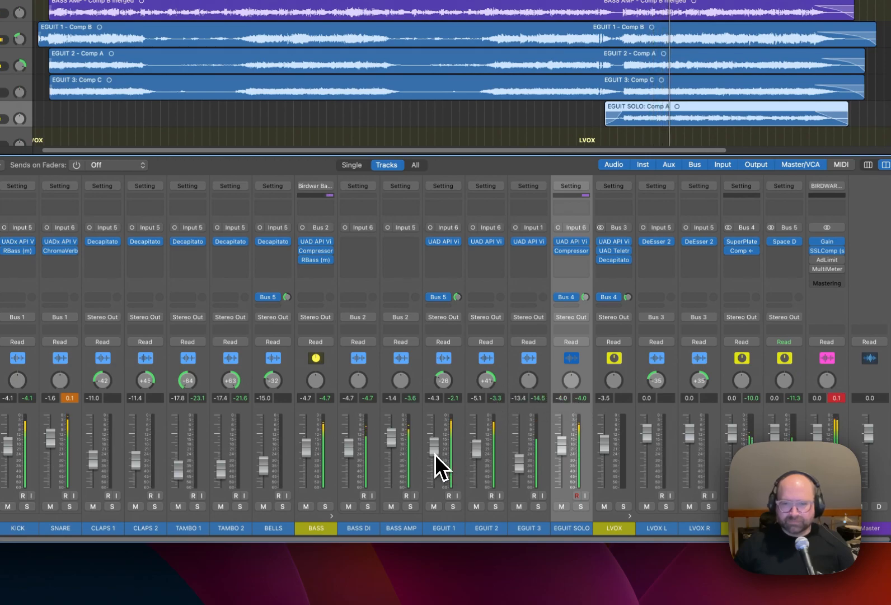
drag(435, 454, 435, 452)
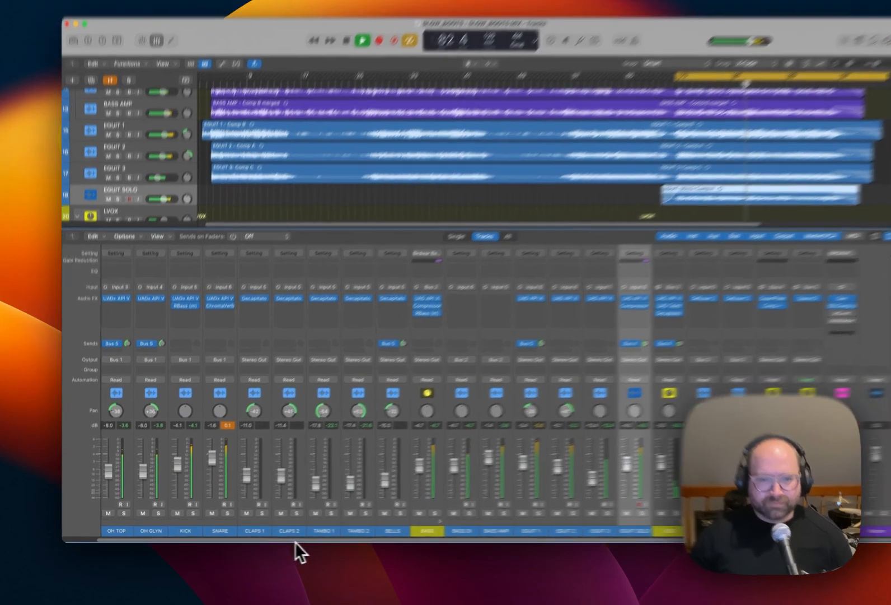
drag(276, 540, 244, 540)
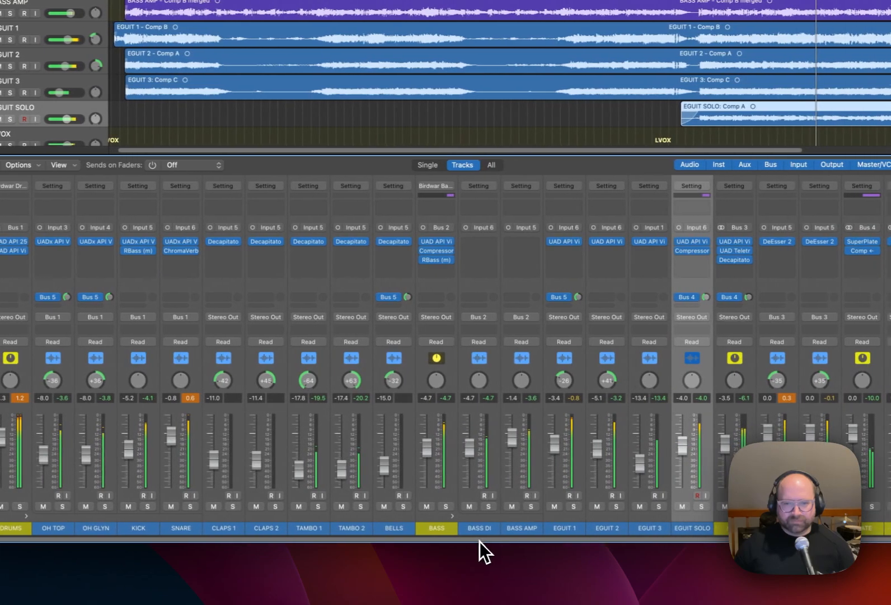
drag(601, 540, 615, 541)
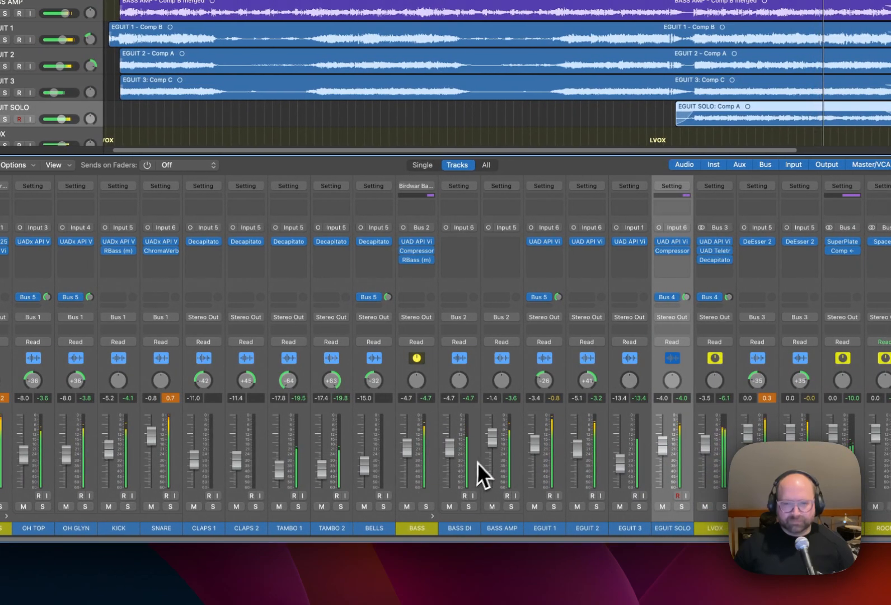
Check EGUIT 1 and EGUIT 2 briefly in solo and pan EGUIT 1 to -28.
click(554, 506)
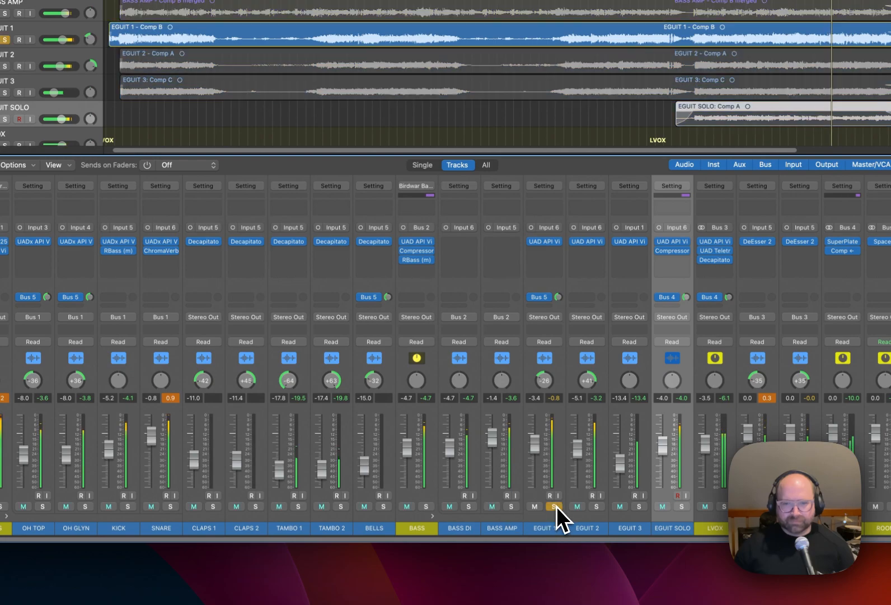
click(555, 506)
click(597, 506)
click(597, 507)
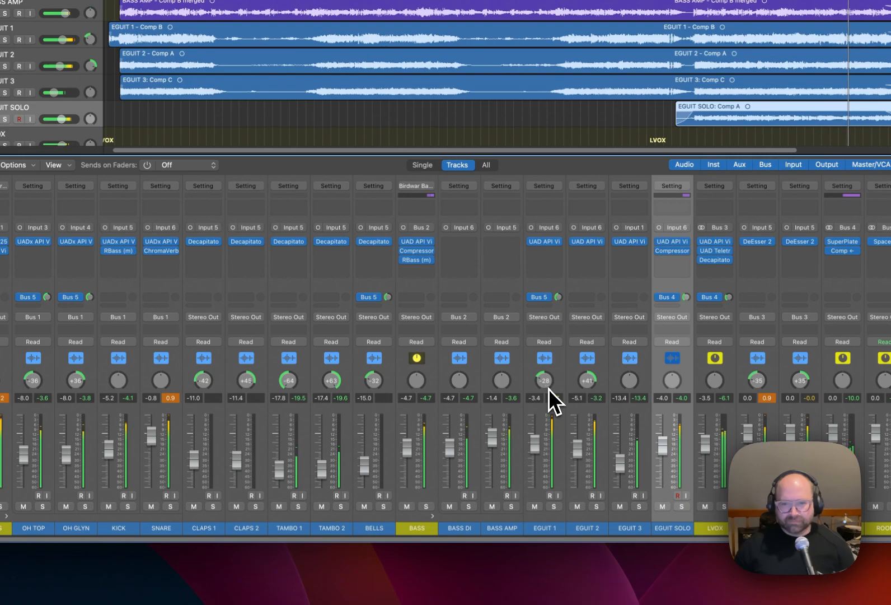
Select TAMBO 1 and TAMBO 2 together, lower their faders to -18.4 dB and -18.0 dB, and stop playback.
click(303, 526)
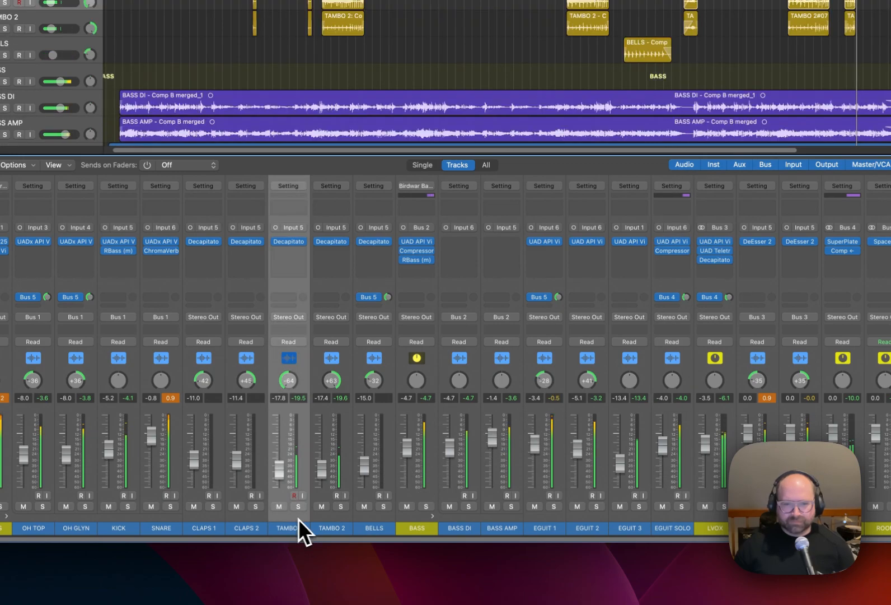
shift+click(328, 515)
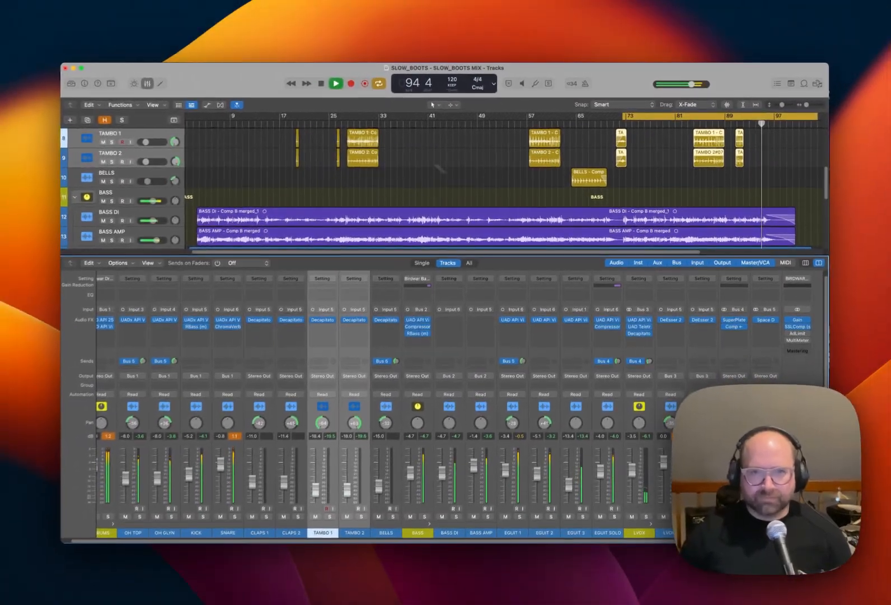
key(space)
Move the cycle range so it starts at the second lead vocal regions, hiding the mixer temporarily to see all tracks.
scroll(364, 178, up, 5)
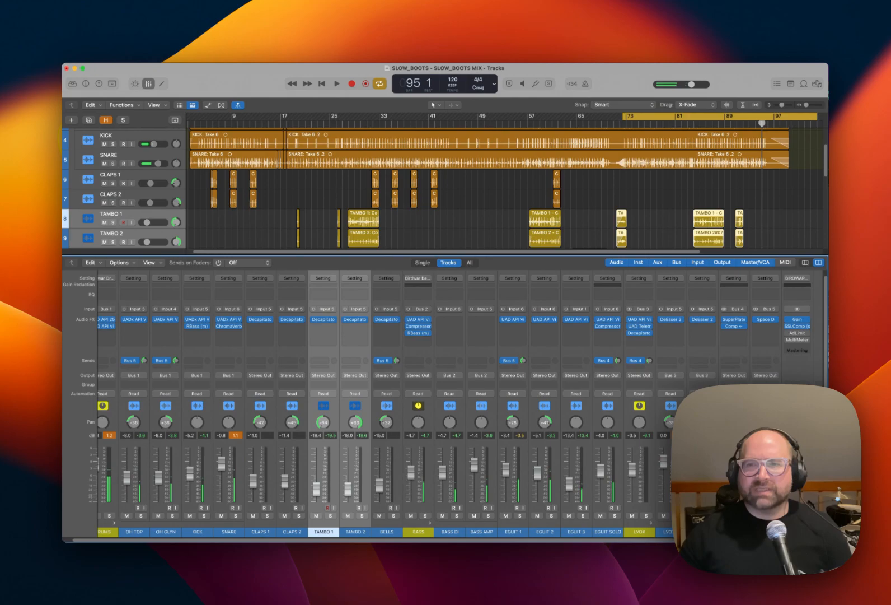
scroll(641, 179, down, 2)
scroll(640, 177, up, 2)
drag(662, 116, 390, 115)
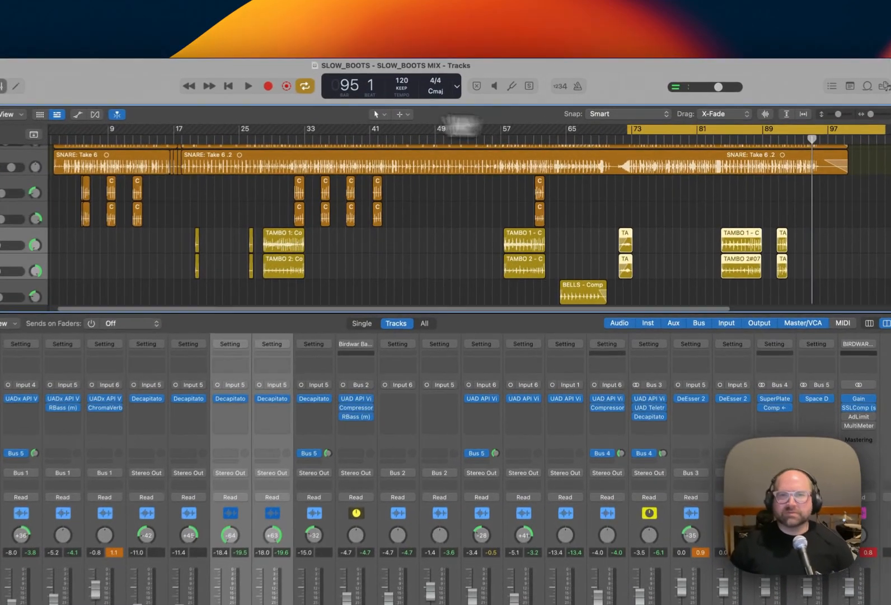
drag(315, 131, 341, 129)
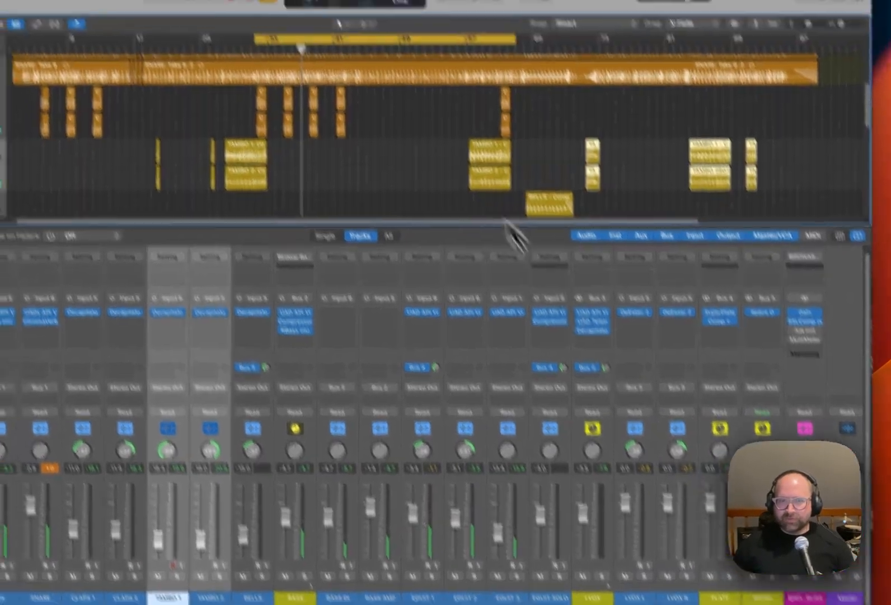
key(x)
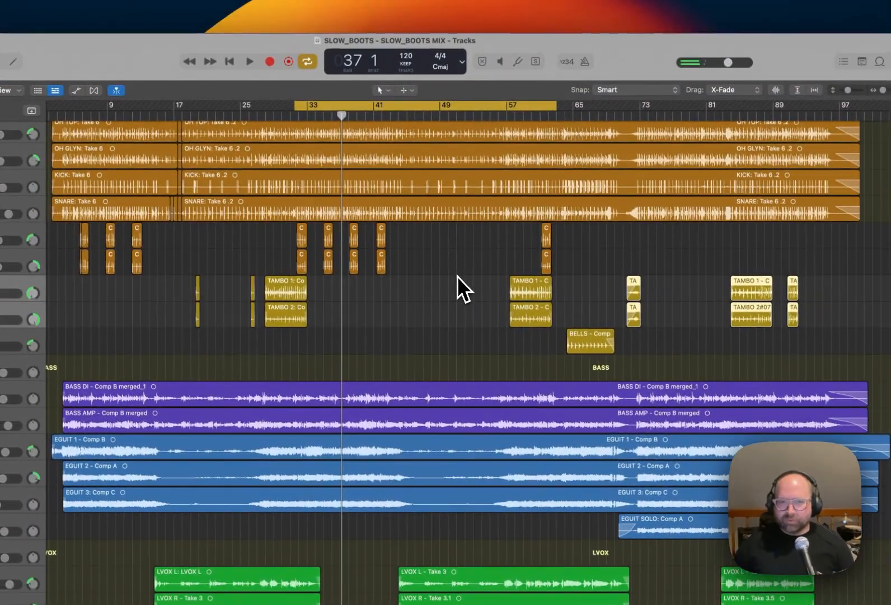
drag(374, 99, 480, 115)
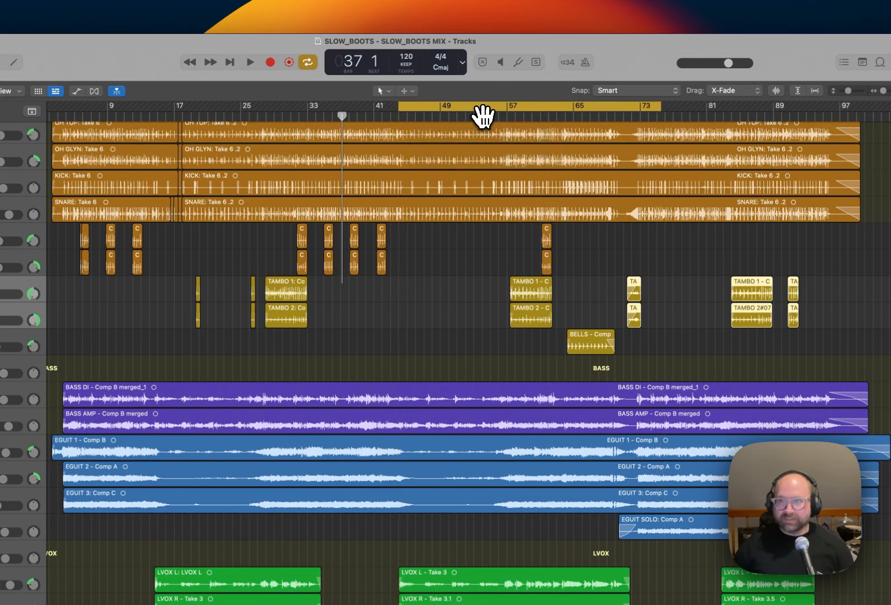
key(x)
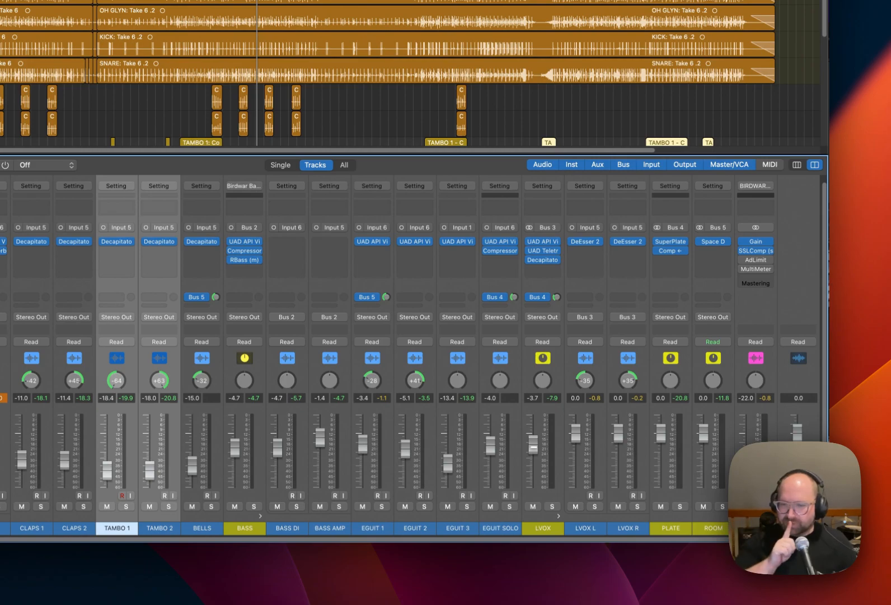
Set the LVOX fader to -4.5 dB and the BASS fader to -5.1 dB during playback, and return the mix bus to 0.0 dB.
key(space)
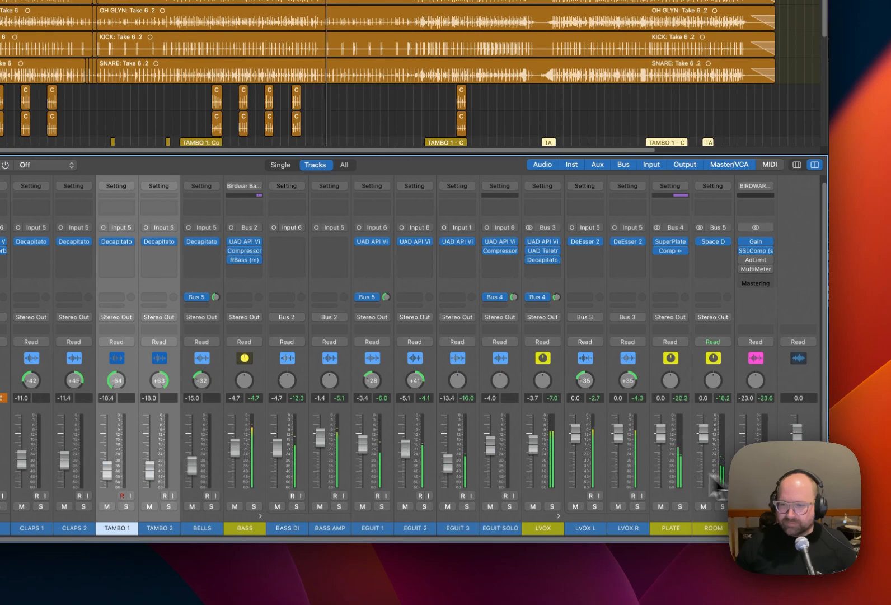
drag(532, 449, 533, 466)
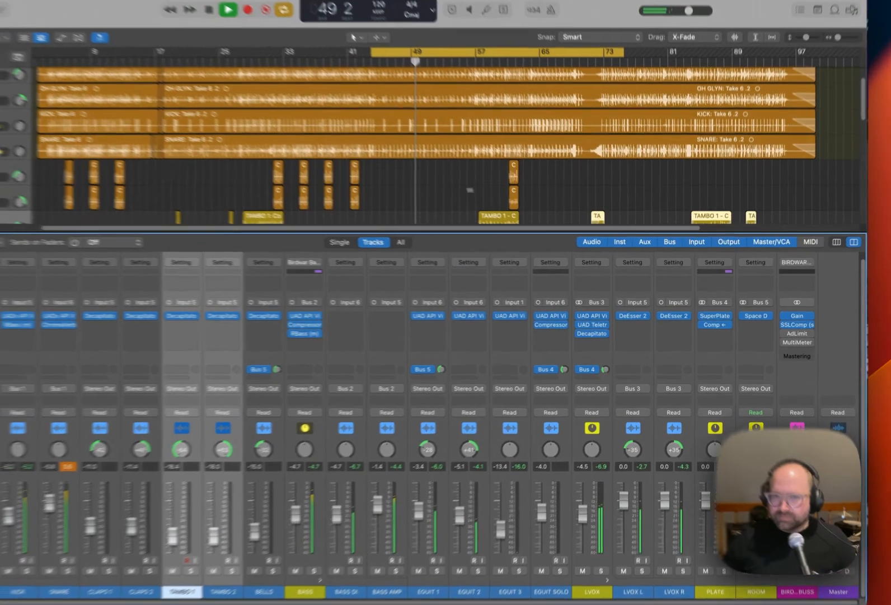
scroll(432, 110, down, 6)
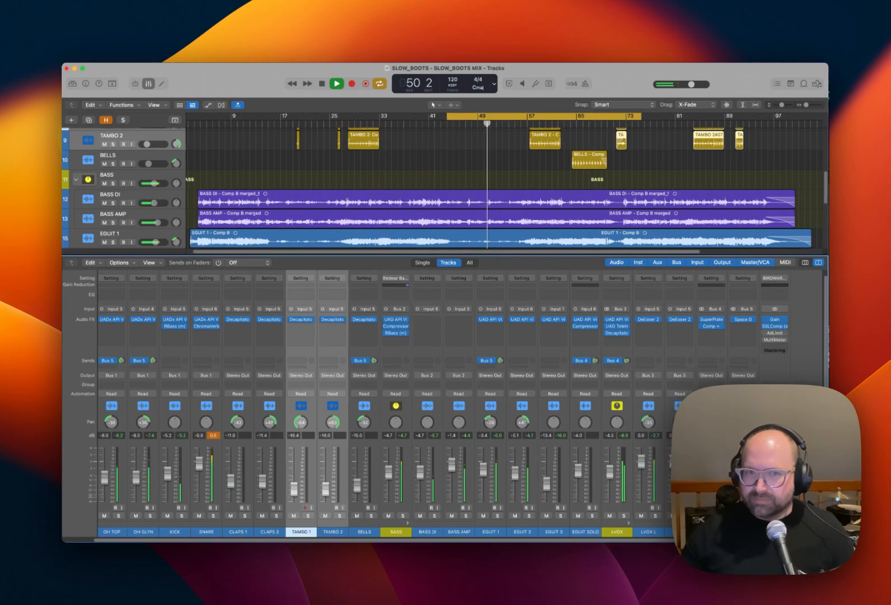
scroll(537, 222, down, 8)
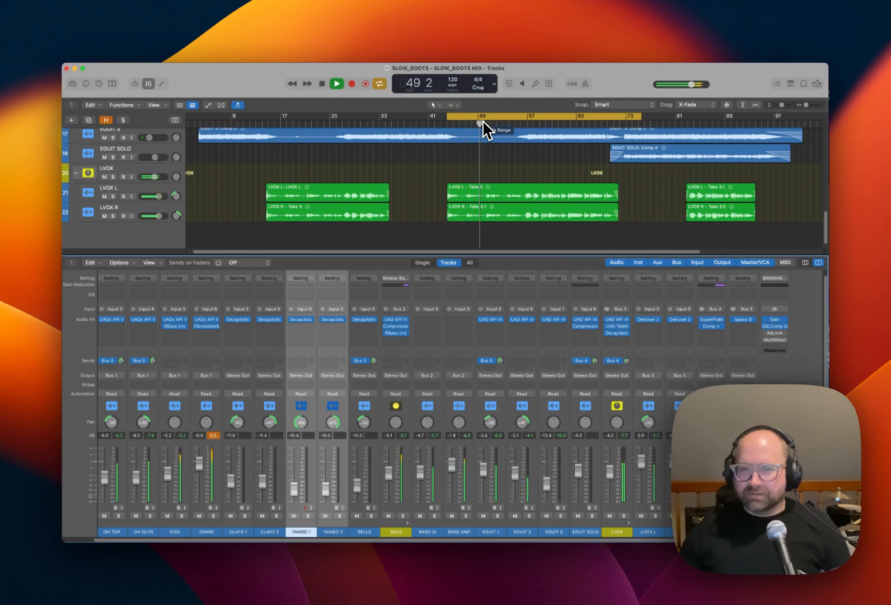
key(space)
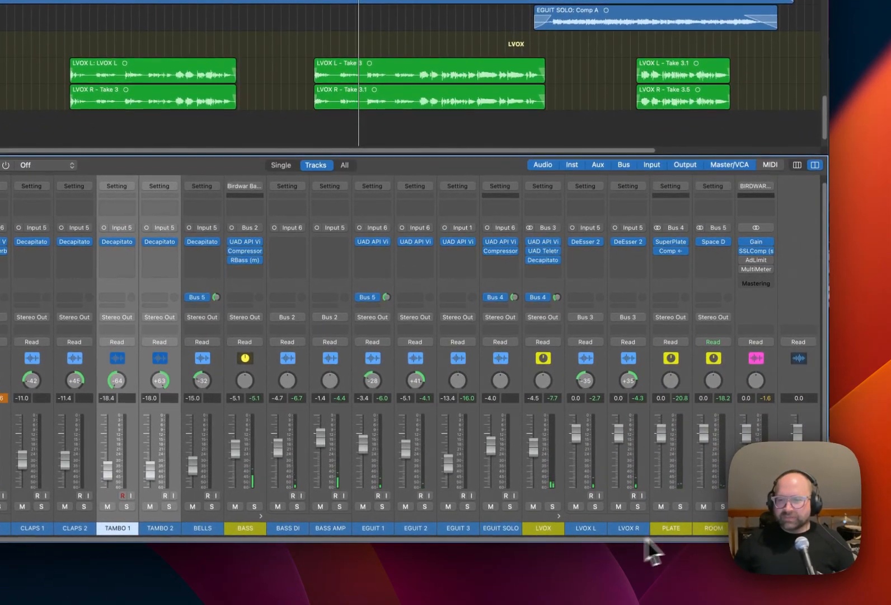
click(775, 531)
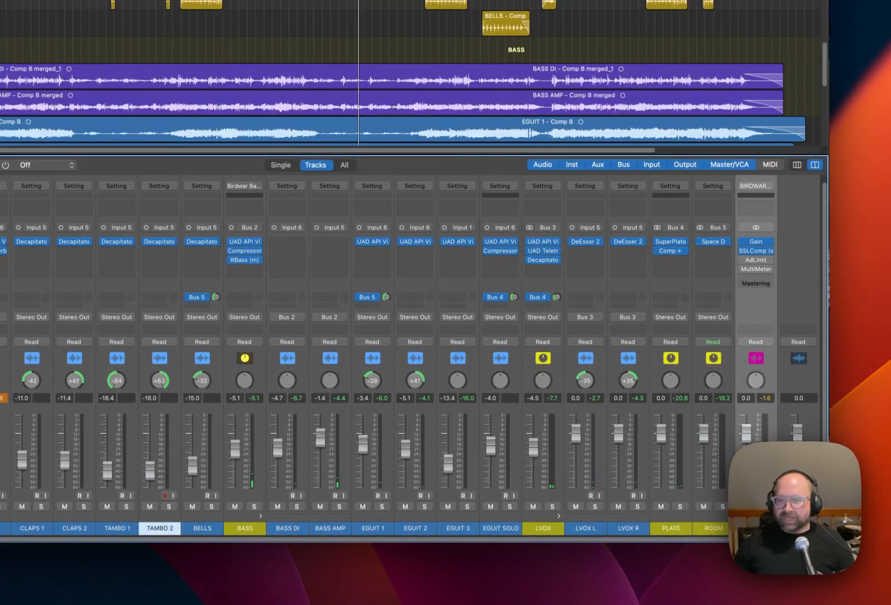
Bypass the insert plug-ins on all the track channels, leaving the mix bus plug-ins active.
drag(727, 538, 683, 539)
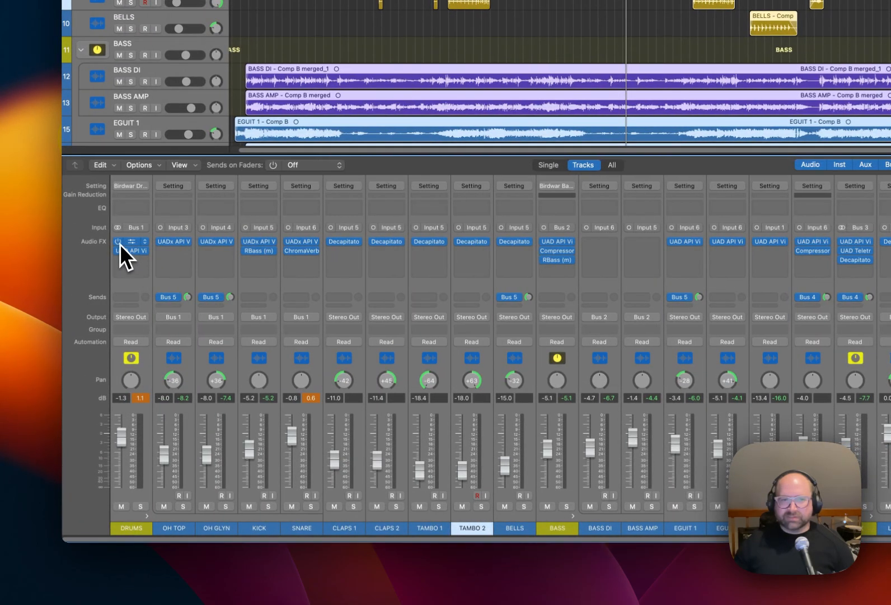
click(118, 242)
click(117, 250)
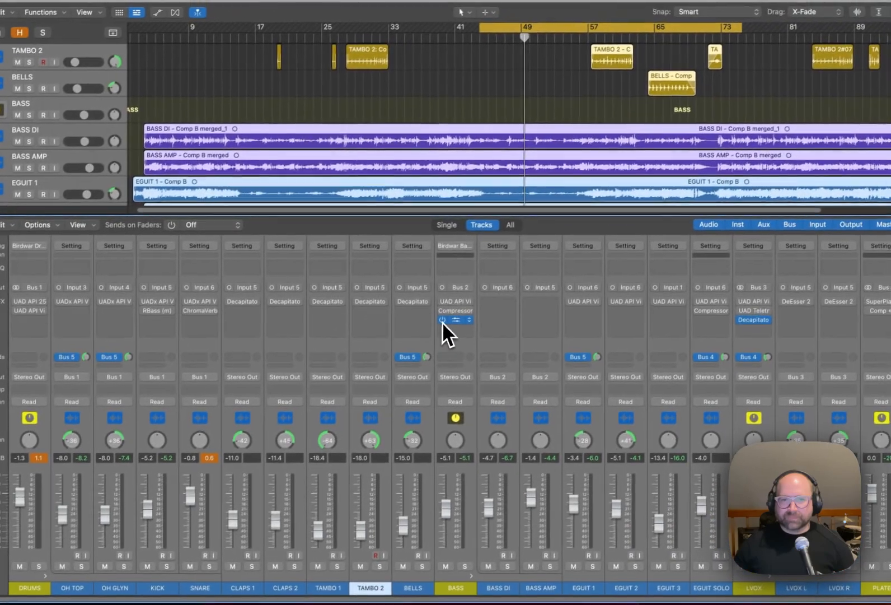
click(467, 305)
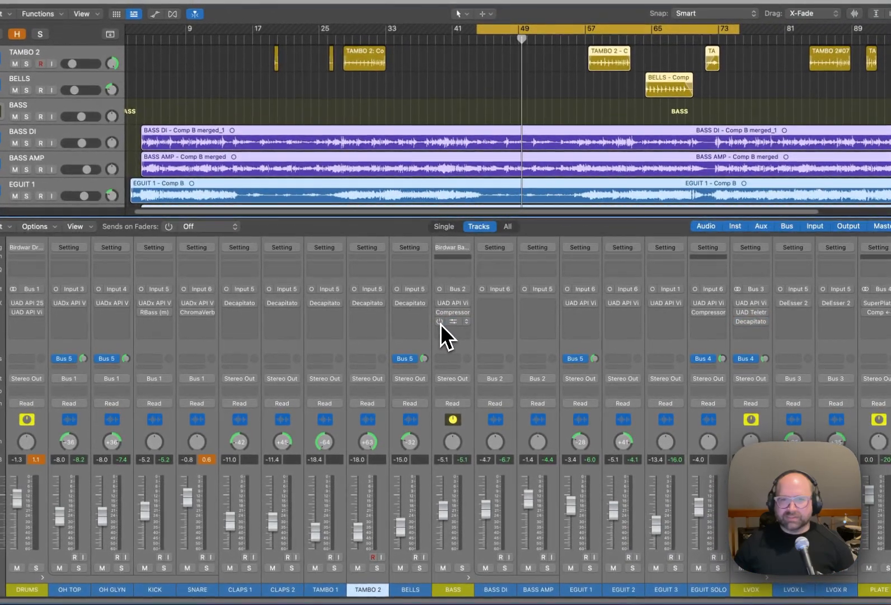
key(space)
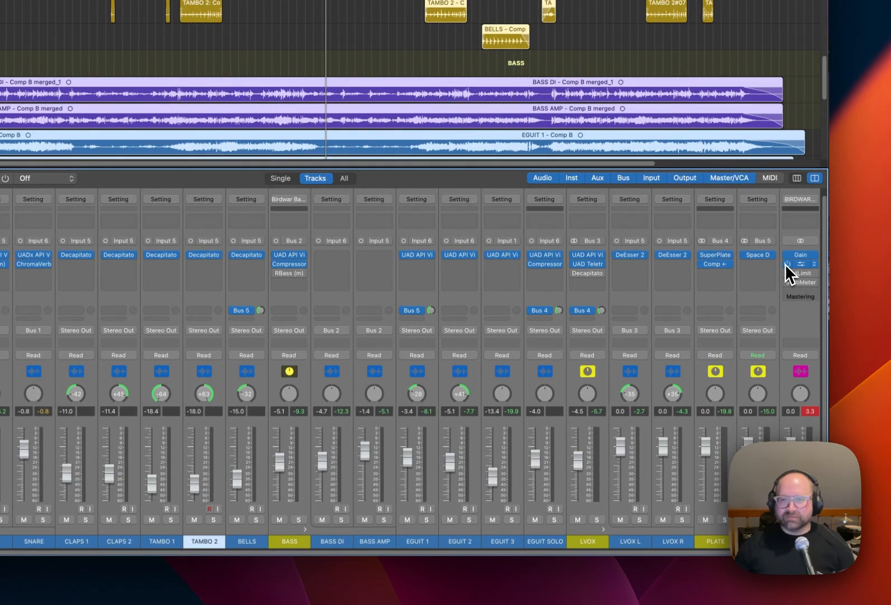
alt+click(787, 263)
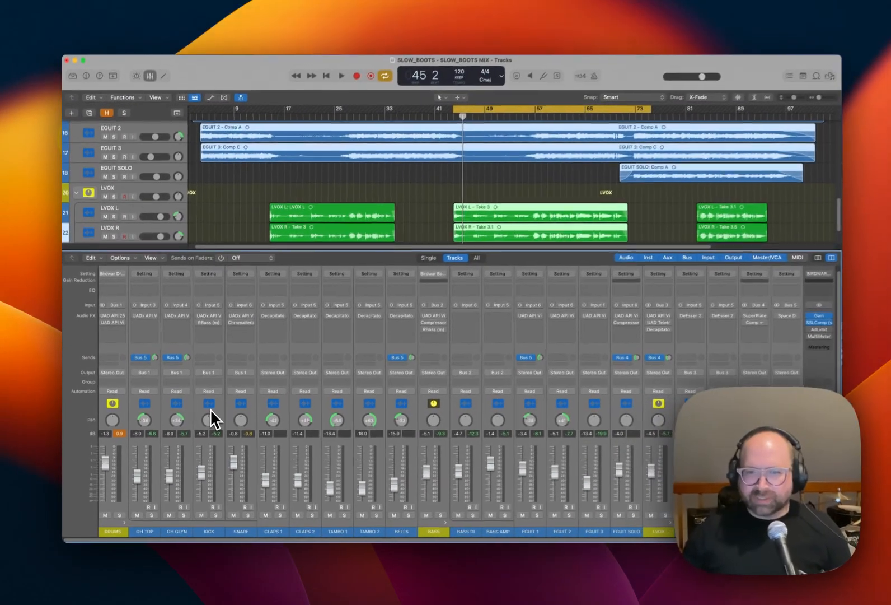
Play the section without processing, re-enable the track plug-ins to compare the processed mix, and stop playback.
key(space)
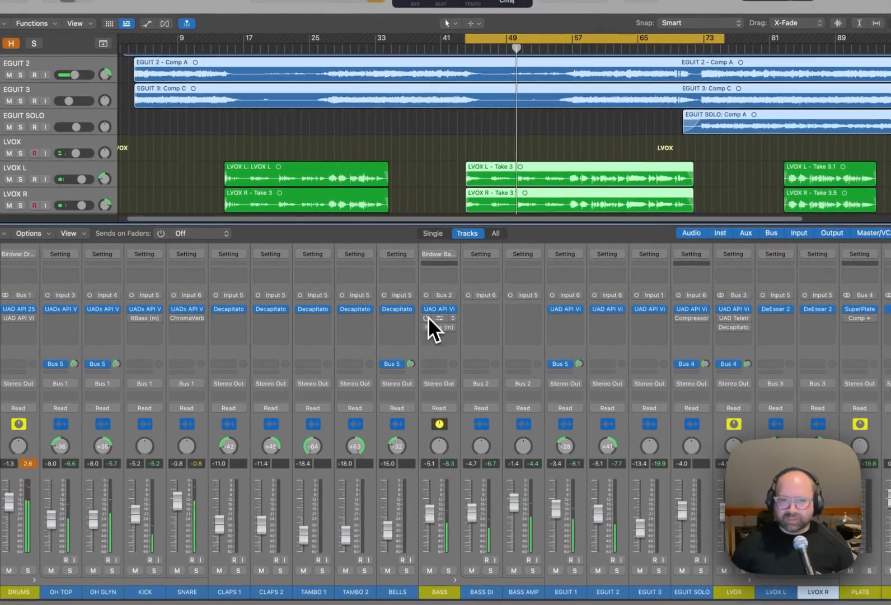
key(space)
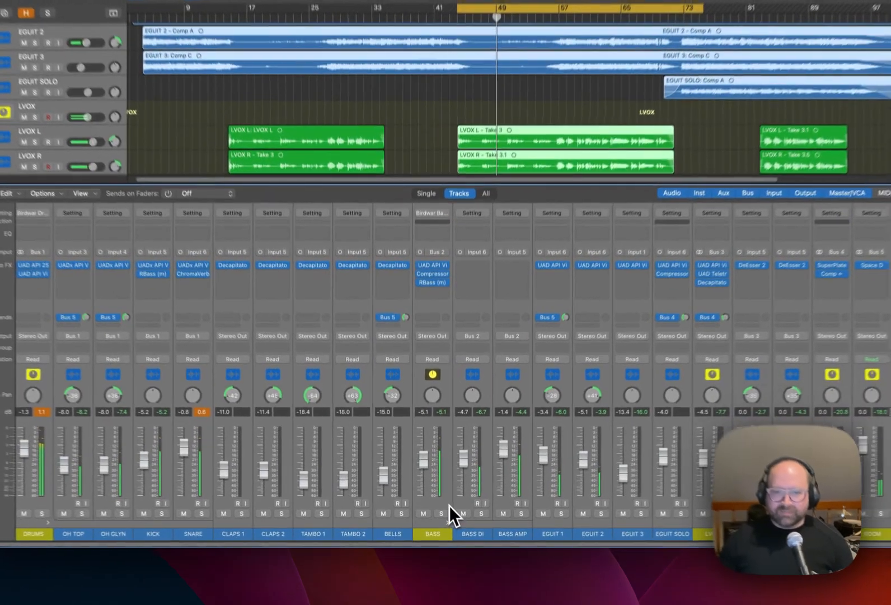
click(438, 506)
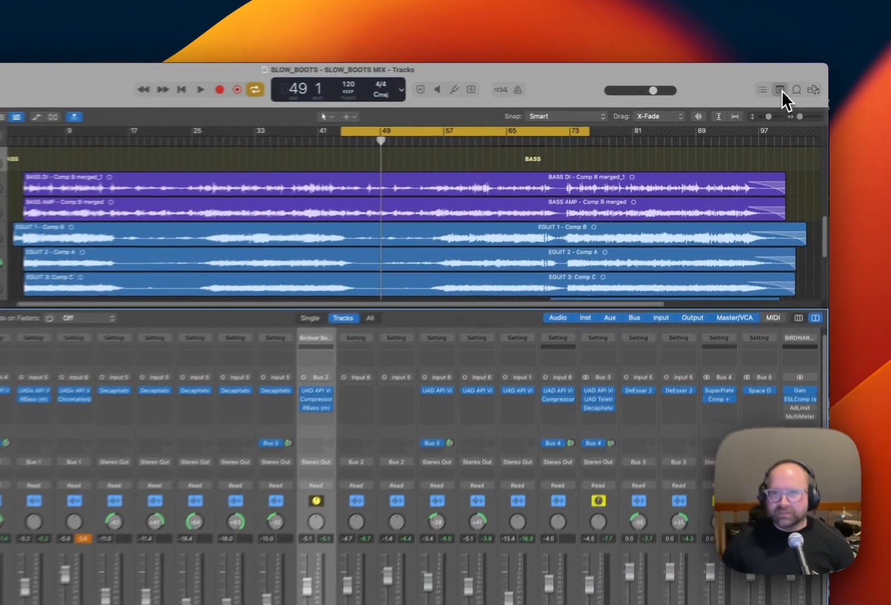
Review the Mixing Process project notes, then switch on the mix bus MultiMeter and play the section through its analyzer.
click(791, 84)
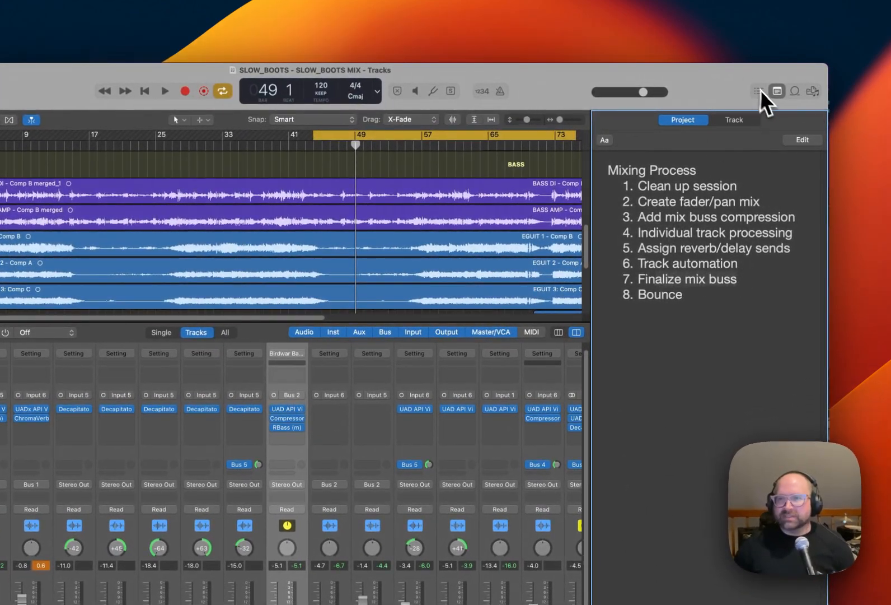
click(777, 91)
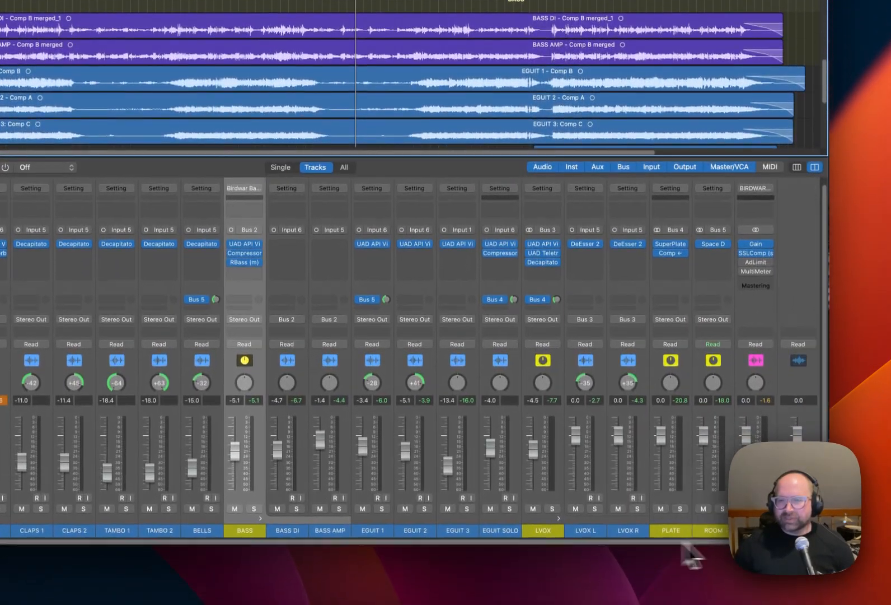
click(756, 271)
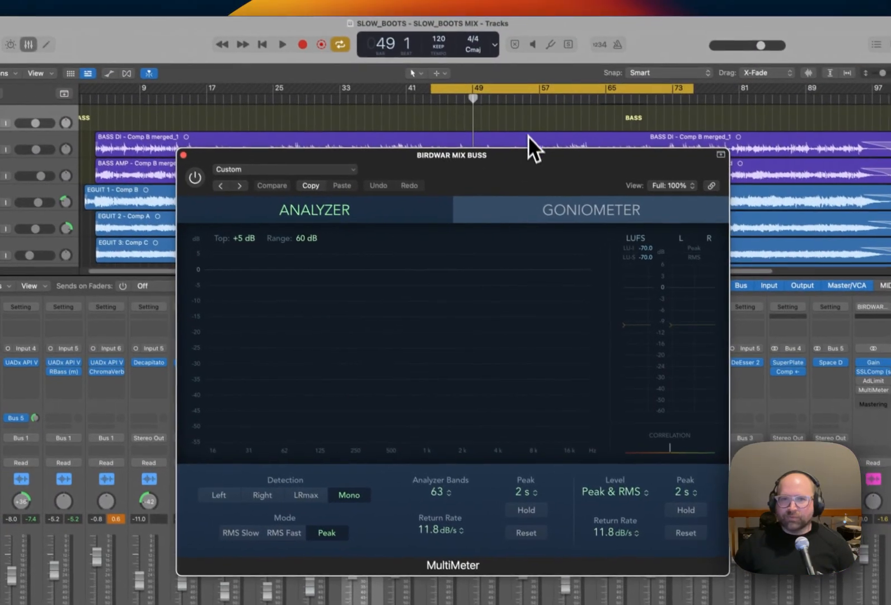
key(space)
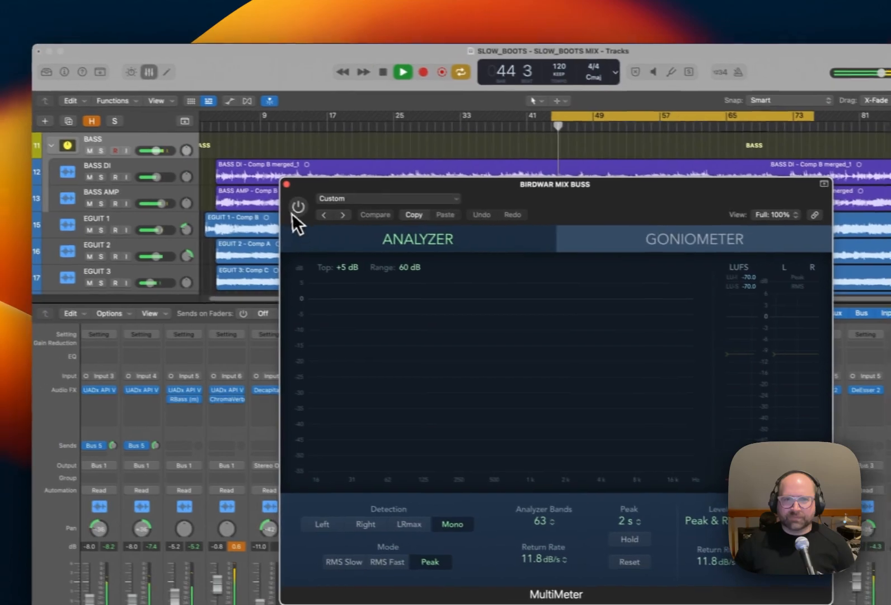
click(297, 208)
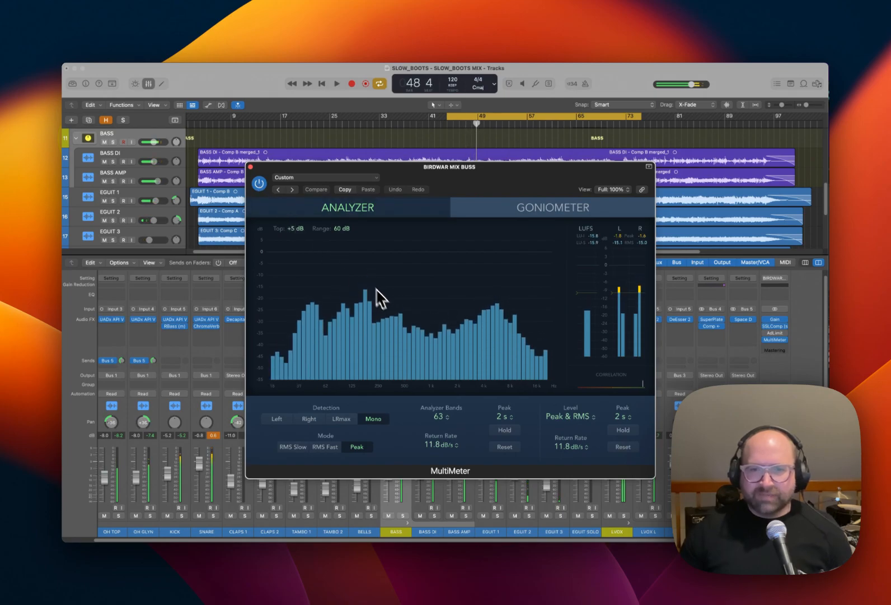
key(space)
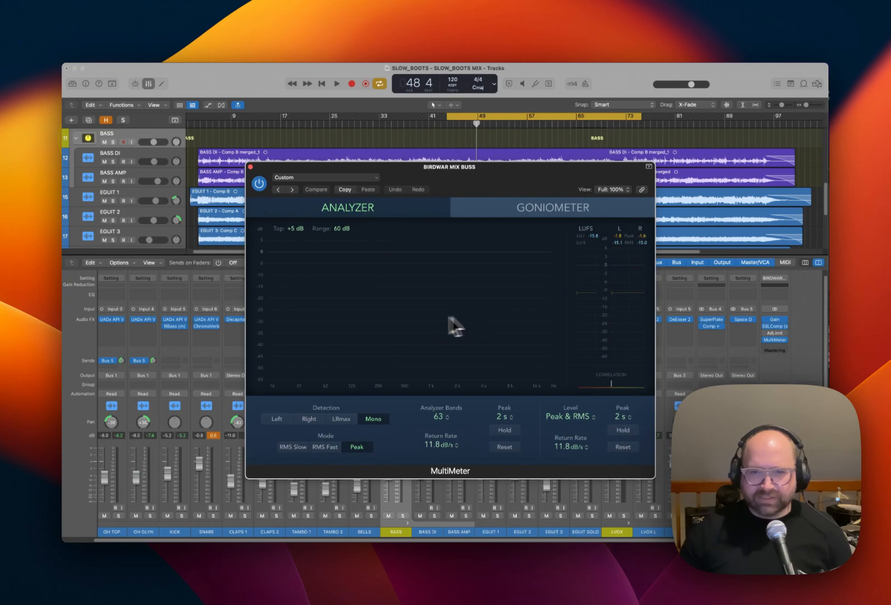
Replay the section to check the mix loudness and peaks on the MultiMeter, then stop playback and close the meter.
key(space)
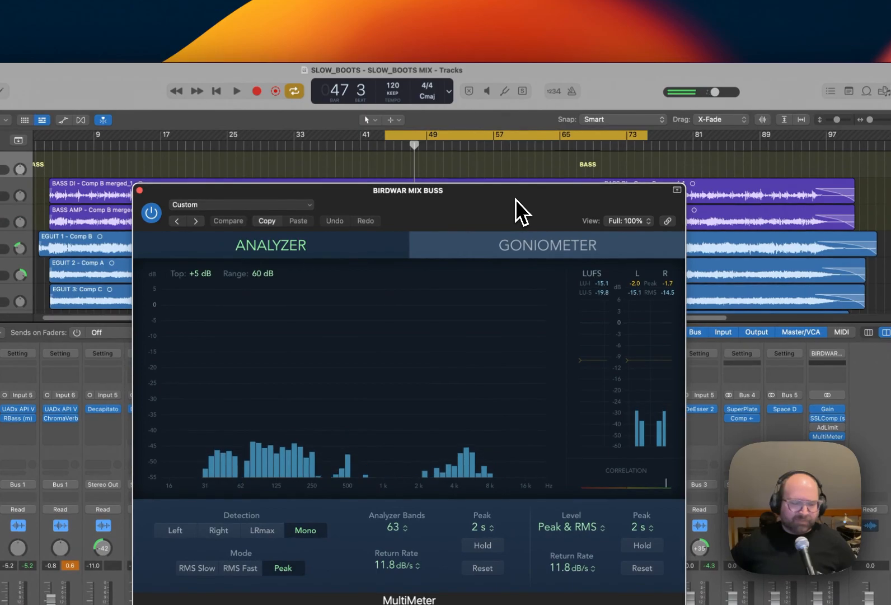
key(space)
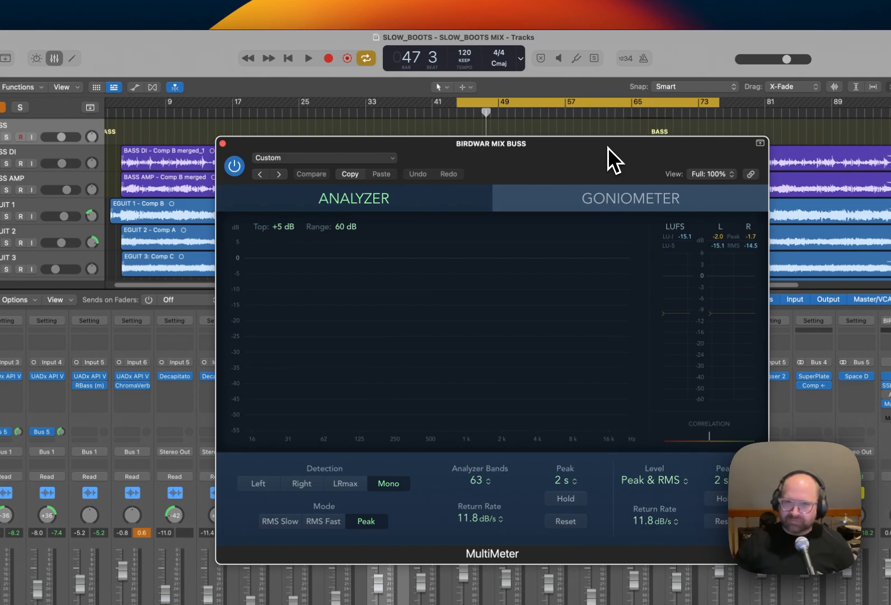
drag(608, 147, 621, 145)
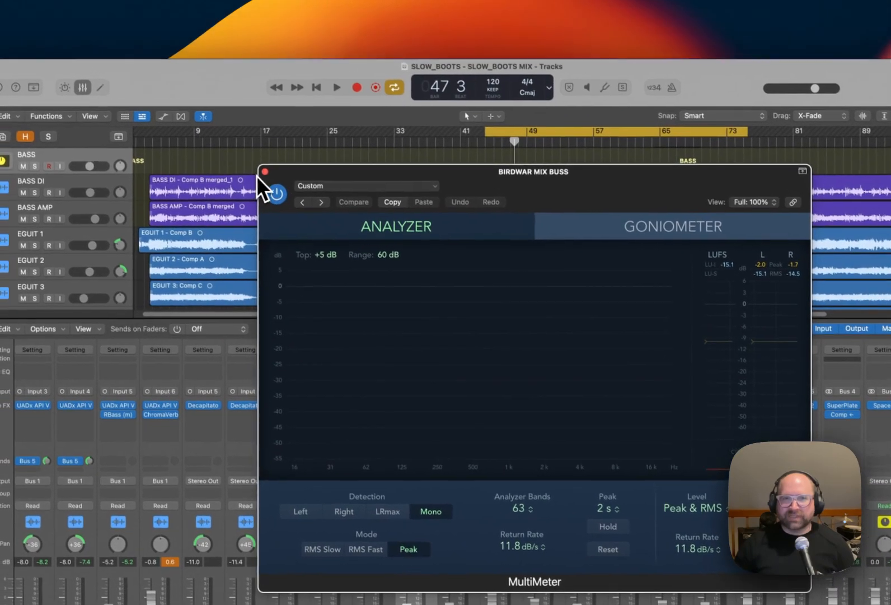
click(236, 143)
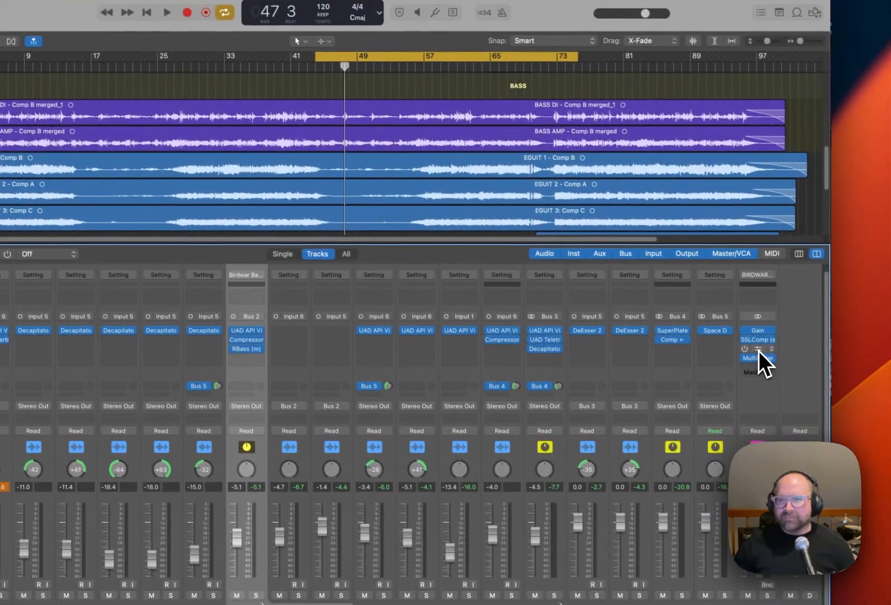
Switch on the Adaptive Limiter on the mix bus and close its window.
click(777, 370)
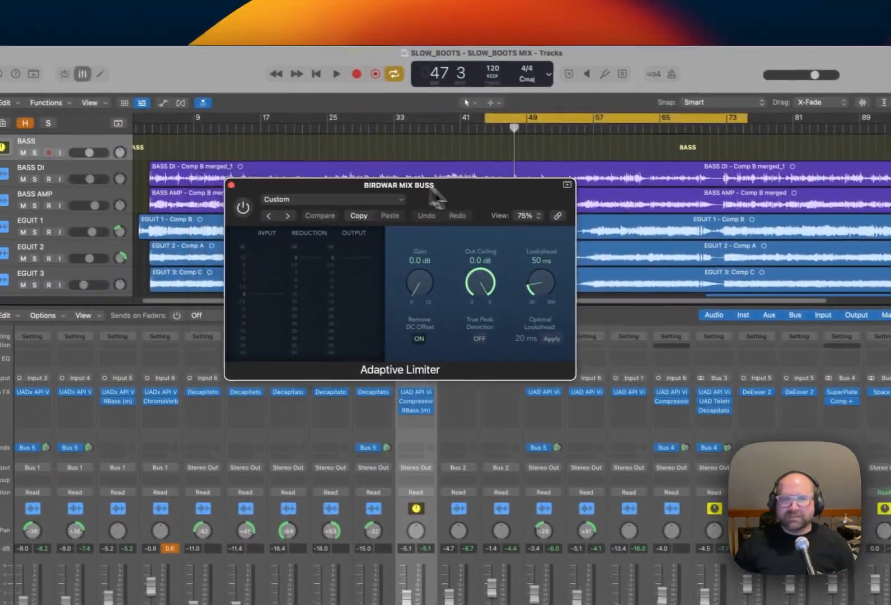
drag(430, 189, 455, 202)
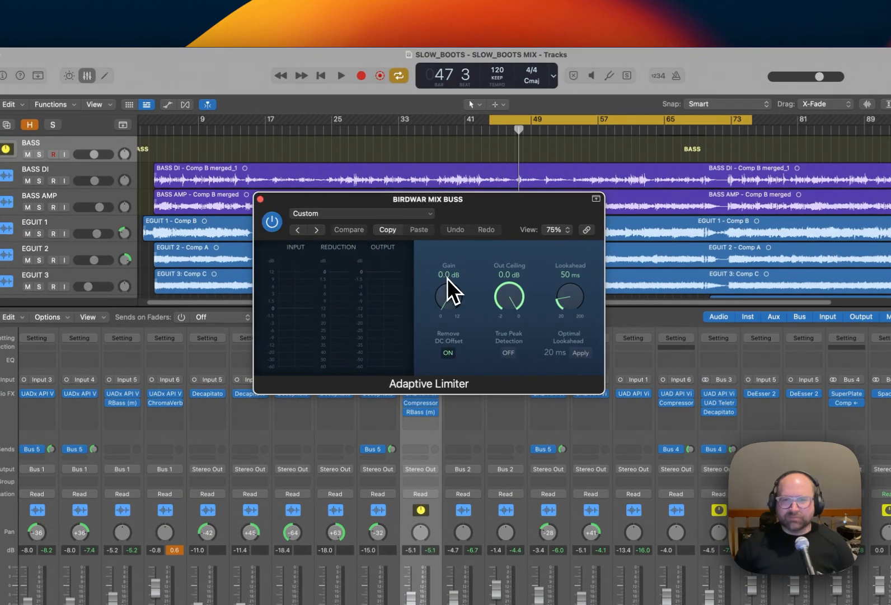
click(261, 200)
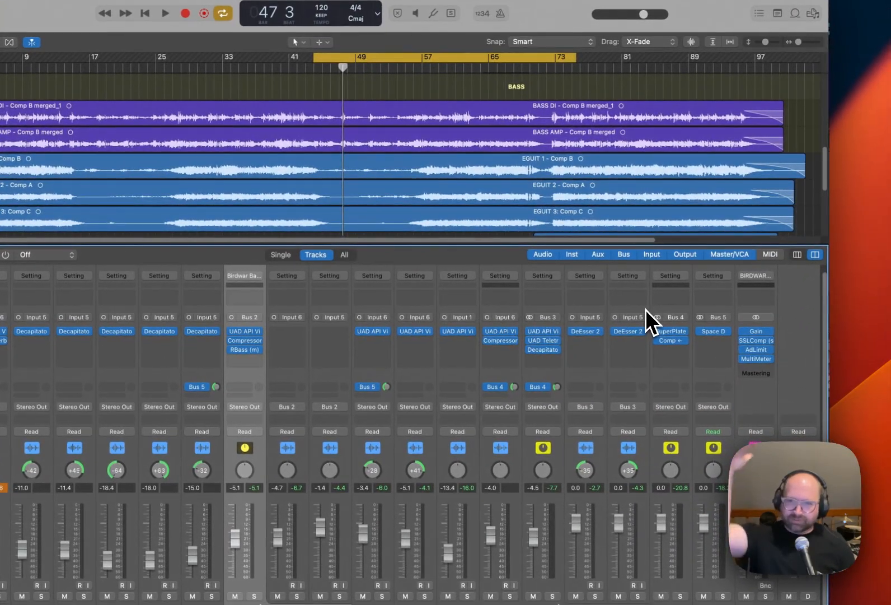
Open the mix bus Gain and SSLComp side by side, start playback, and move the compressor window clear of the timeline.
click(758, 340)
click(756, 332)
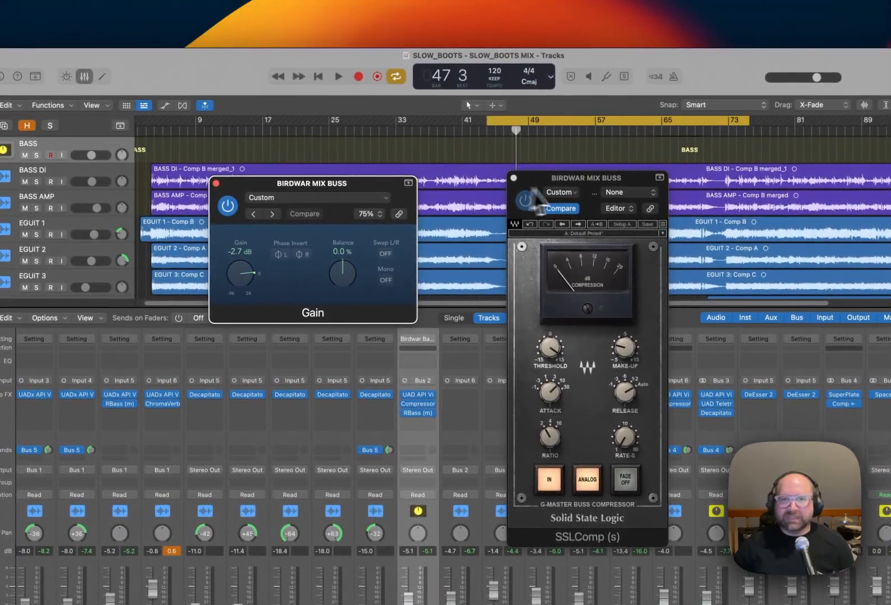
click(549, 176)
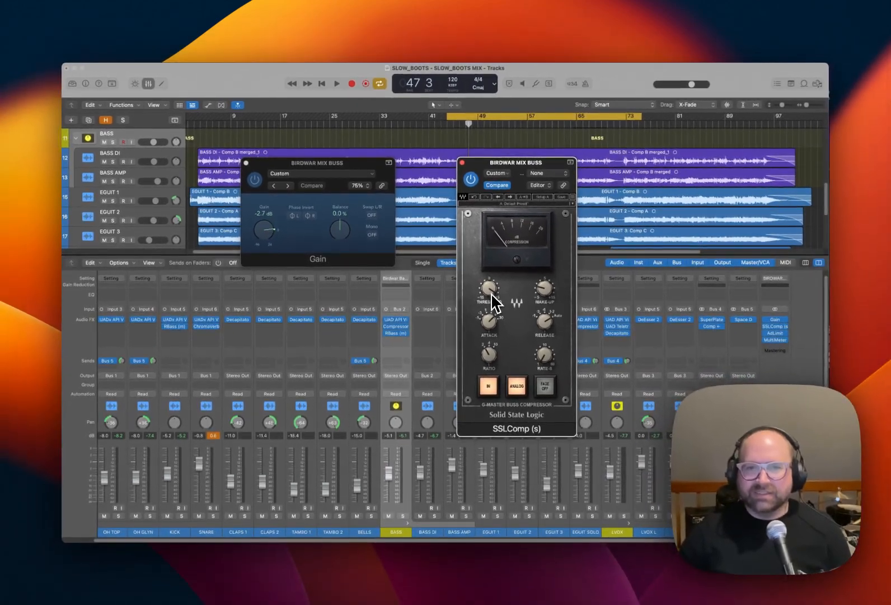
mouse_move(491, 305)
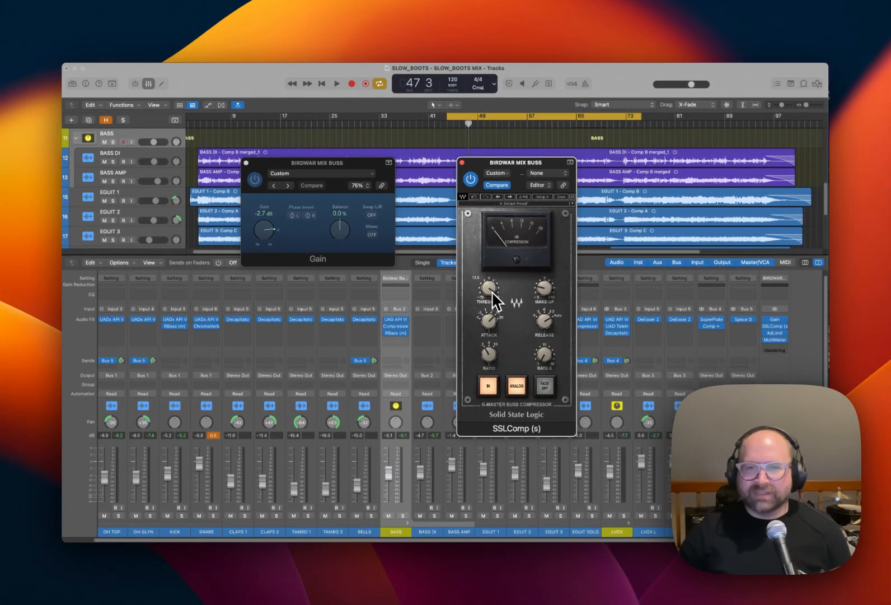
key(space)
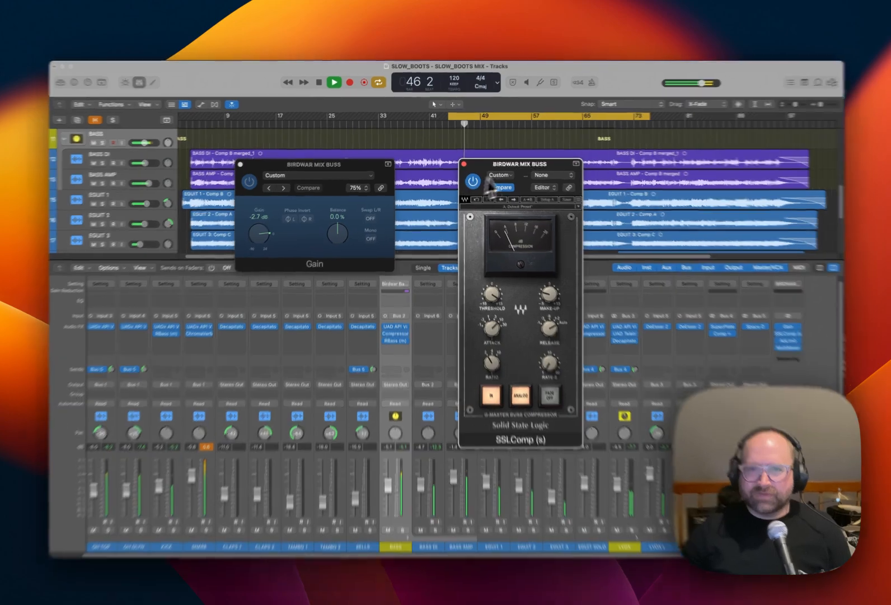
drag(523, 162, 617, 232)
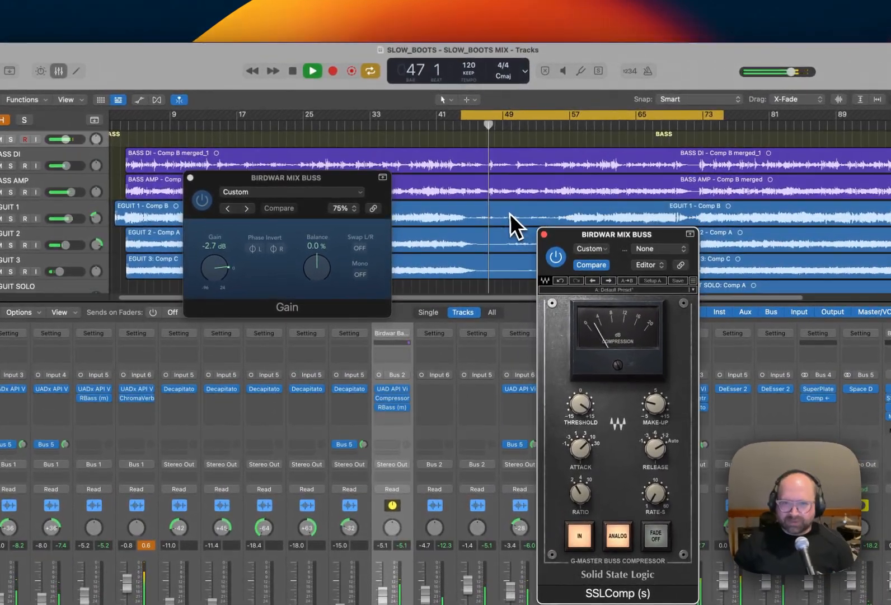
Play from bar 58, lower the mix bus Gain to -4.9 dB, then stop playback and close both plug-in windows.
scroll(508, 213, down, 1)
click(579, 129)
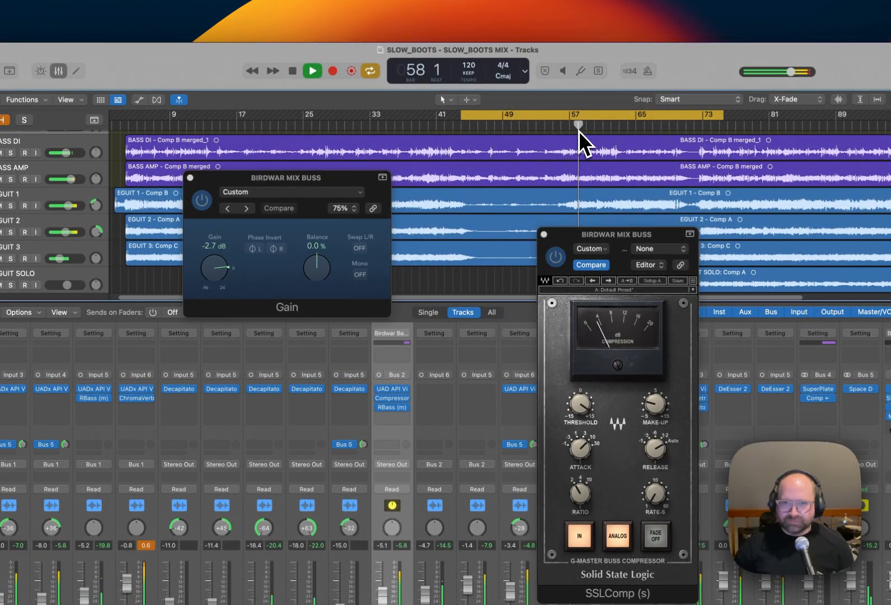
drag(217, 271, 245, 281)
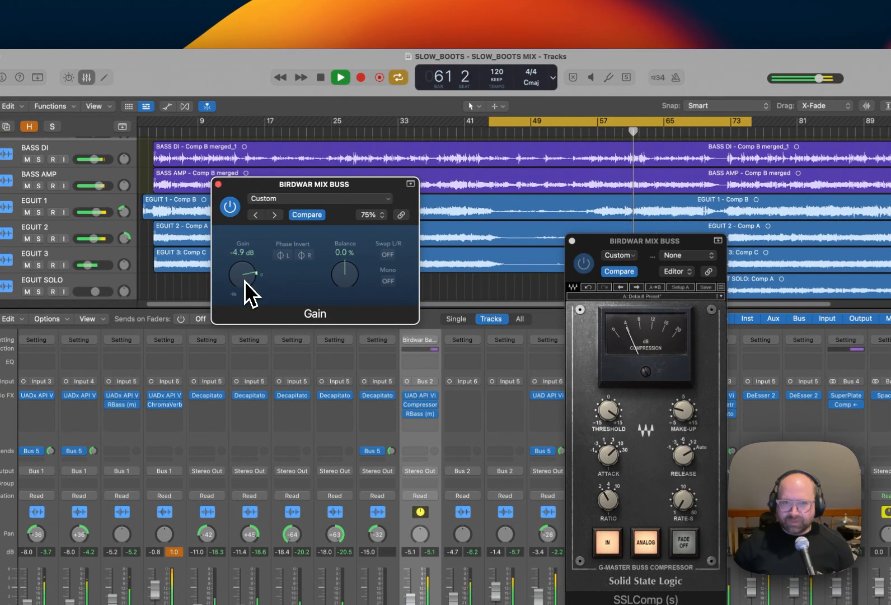
click(572, 241)
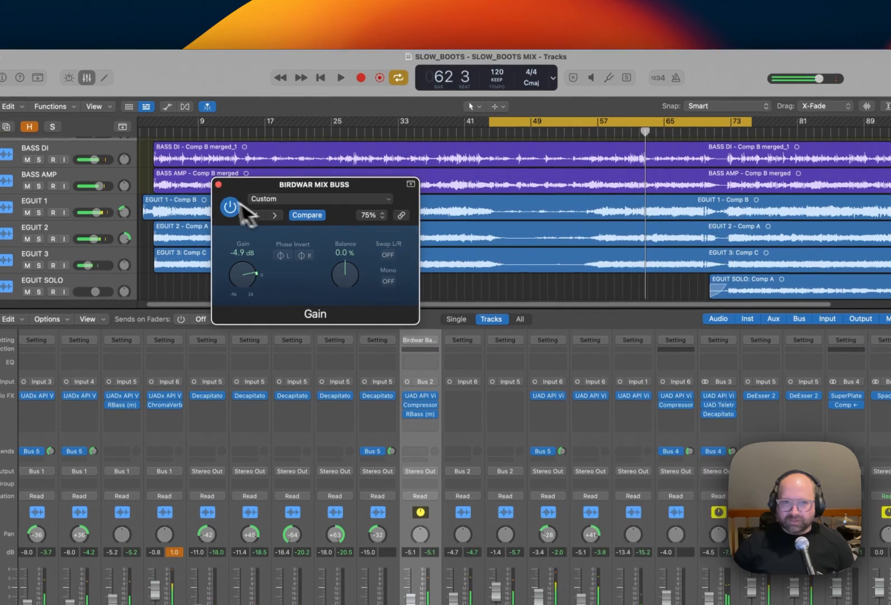
click(219, 184)
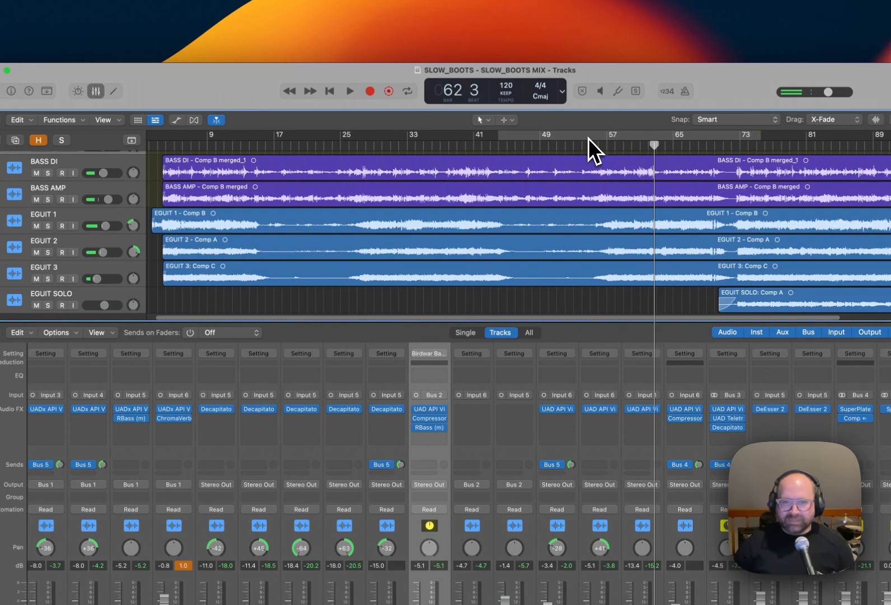
Hide the mixer and extend the cycle range at both ends to span the whole song.
key(x)
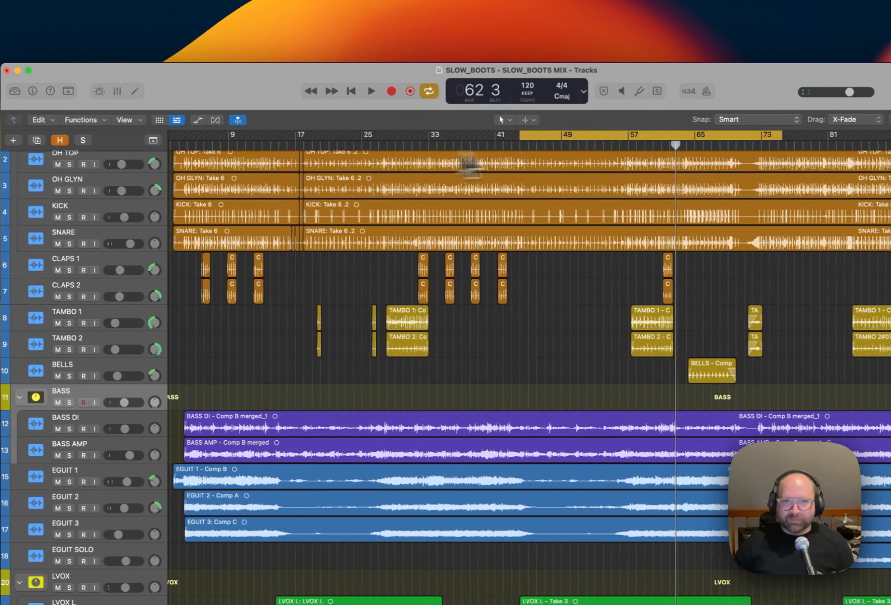
drag(507, 137, 241, 159)
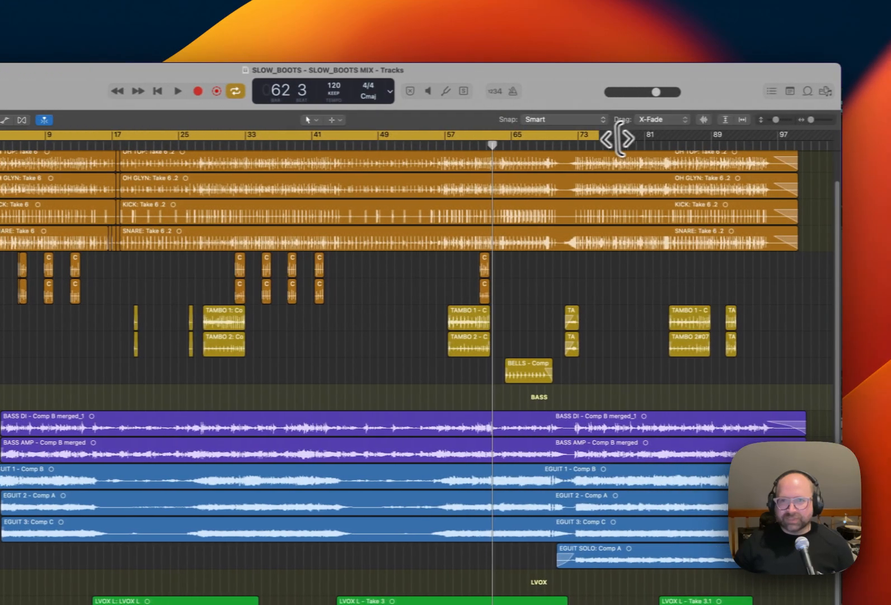
drag(617, 138, 802, 110)
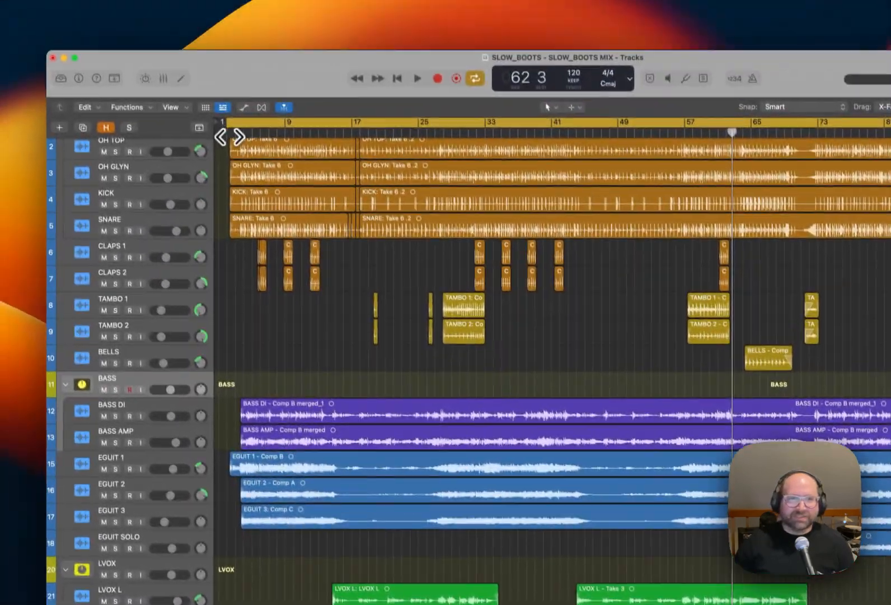
Trim the cycle start to just before the first drum regions, shortly after bar 2, and start playback from there.
click(212, 72)
key(super+Right)
key(super+Right)
key(super+Right)
key(super+Right)
key(super+Right)
key(super+Right)
key(super+Right)
key(super+Right)
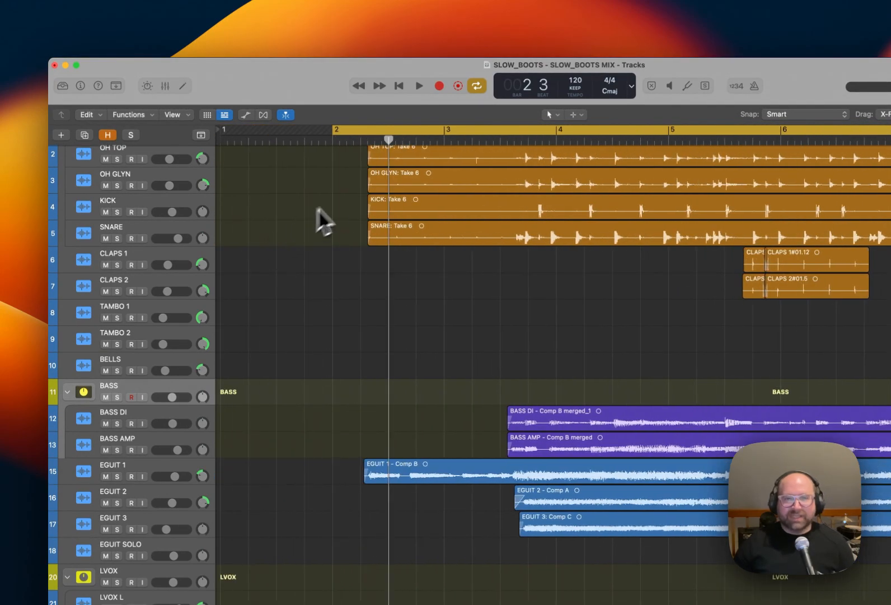
drag(335, 132, 369, 135)
scroll(440, 349, up, 1)
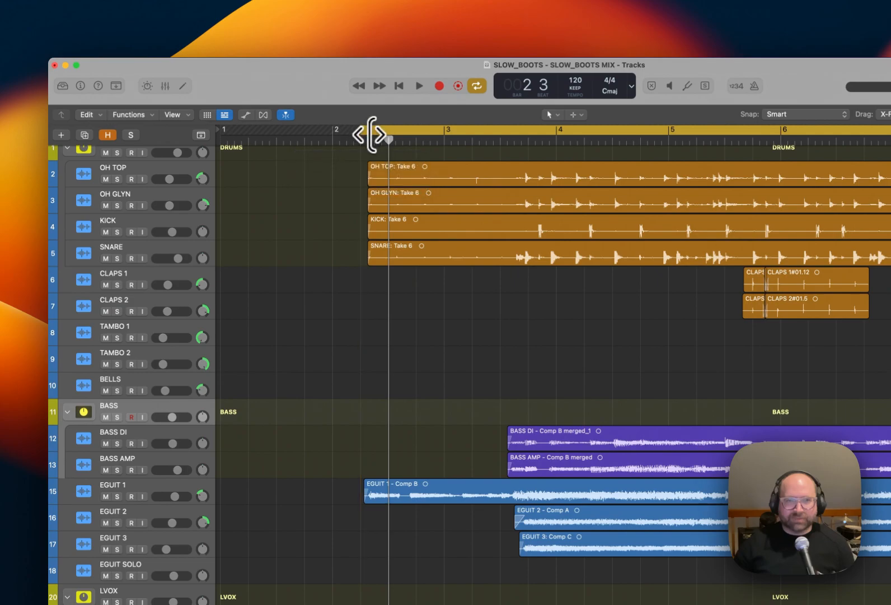
key(space)
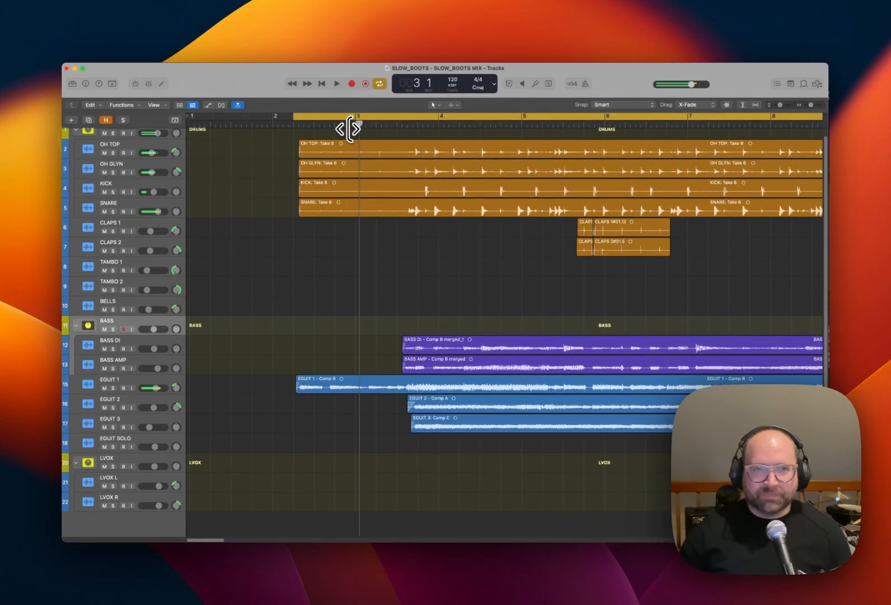
Stop playback at the song's start, turn the cycle off, and listen to the final fade-outs from the end of the drum regions.
key(space)
key(space)
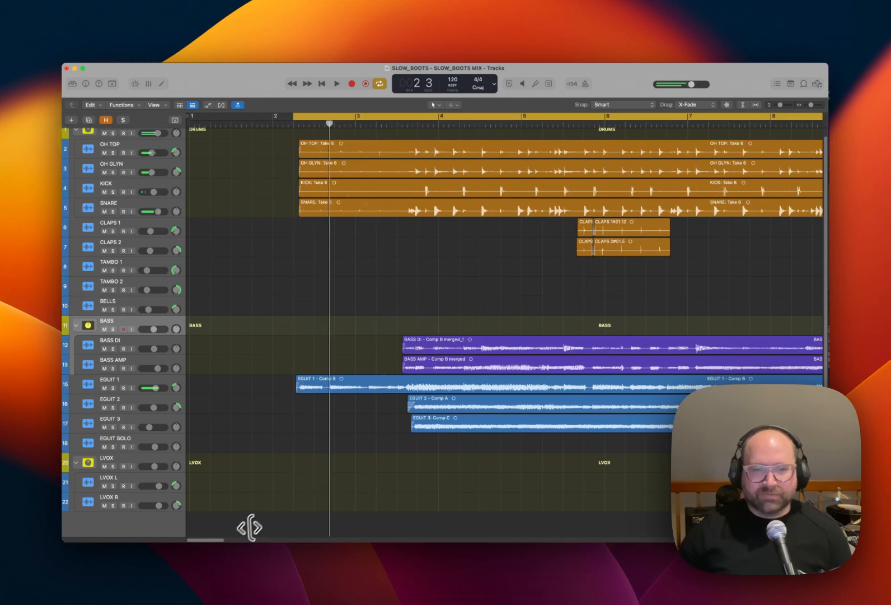
key(super+Left)
key(super+Left)
key(super+Left)
key(super+Left)
key(super+Left)
key(super+Left)
key(super+Left)
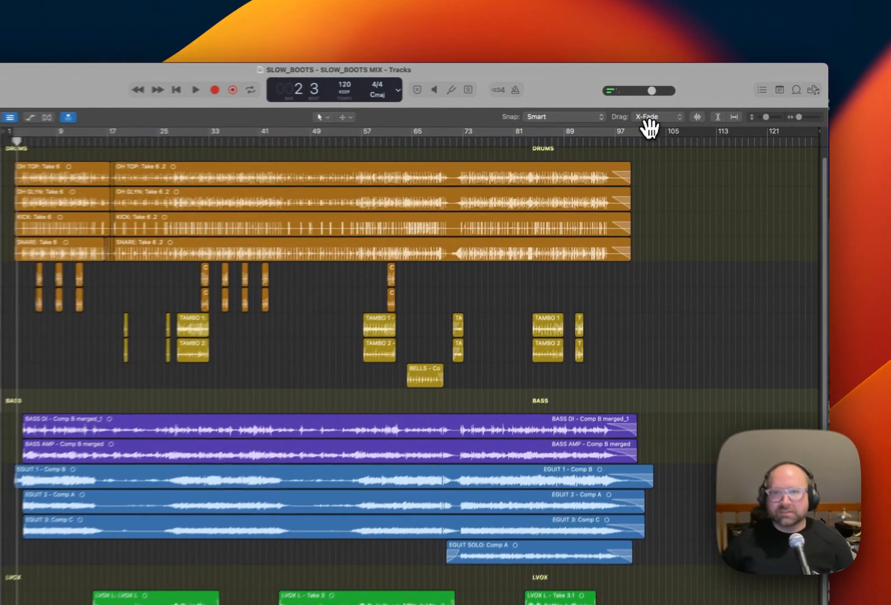
click(690, 116)
drag(678, 122, 672, 124)
key(space)
key(super+Right)
key(super+Right)
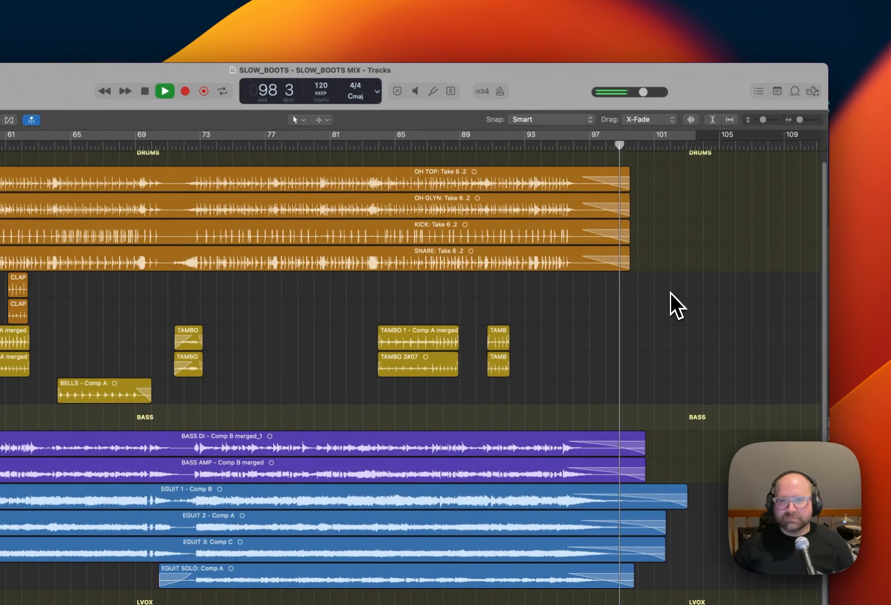
key(super+Right)
key(space)
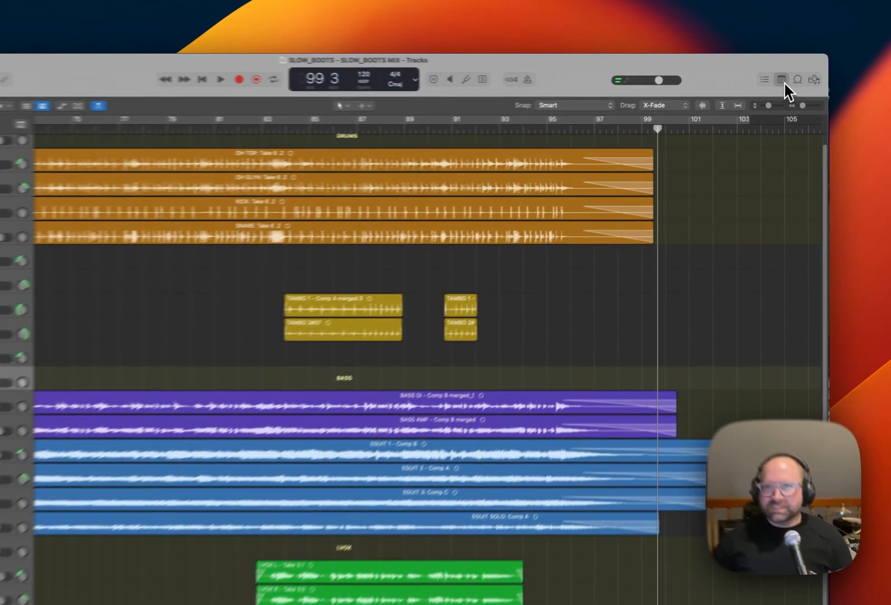
Check the project's Mixing Process notes and hide them, and replay the ending from bar 97, dismissing the alert that interrupts it.
click(790, 83)
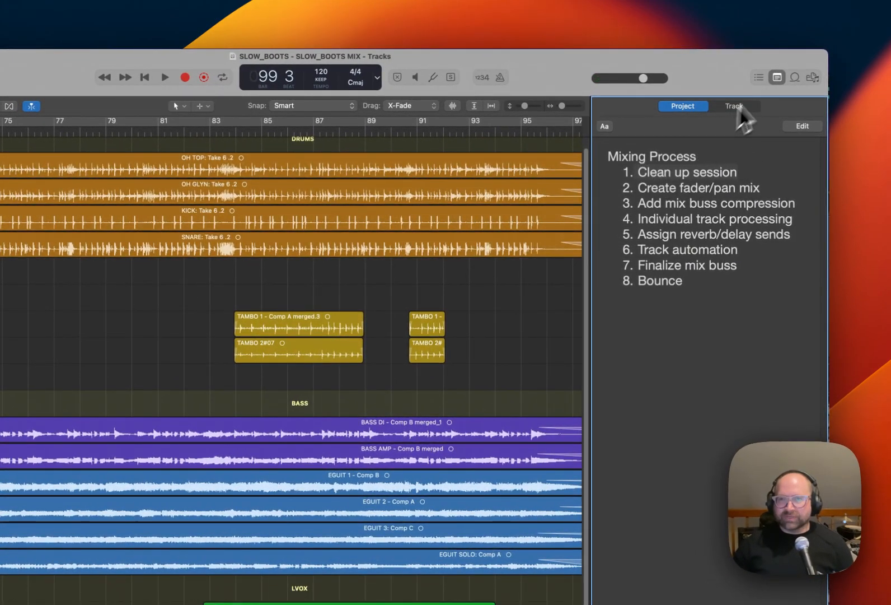
click(778, 82)
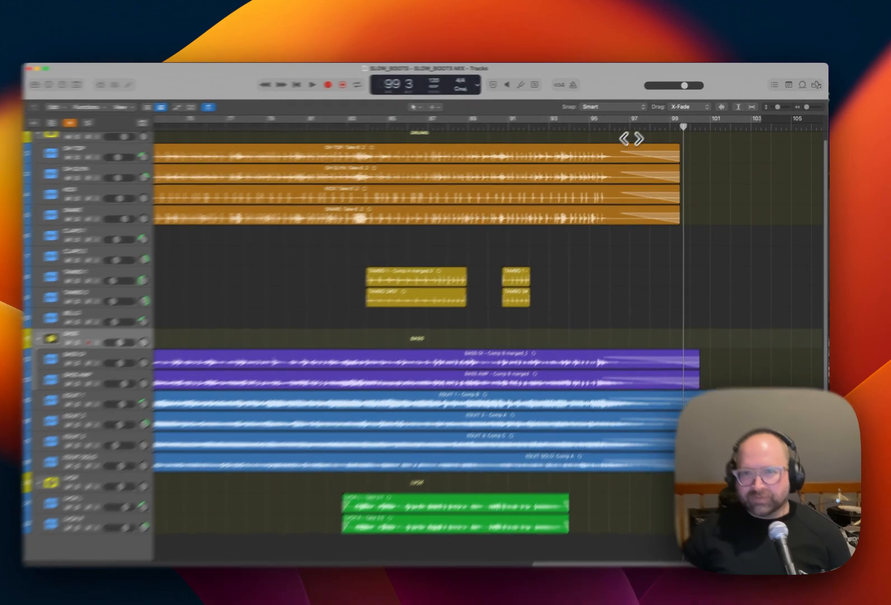
click(631, 129)
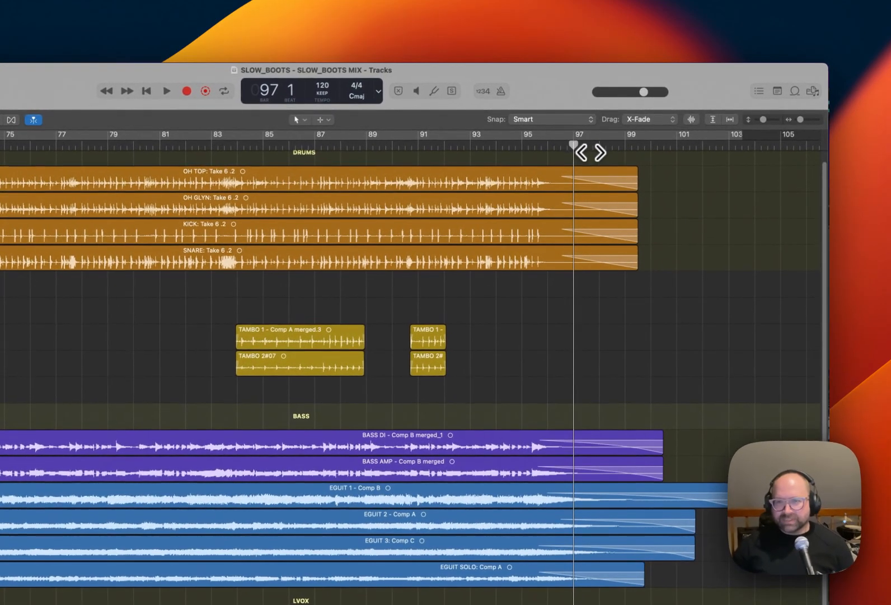
key(space)
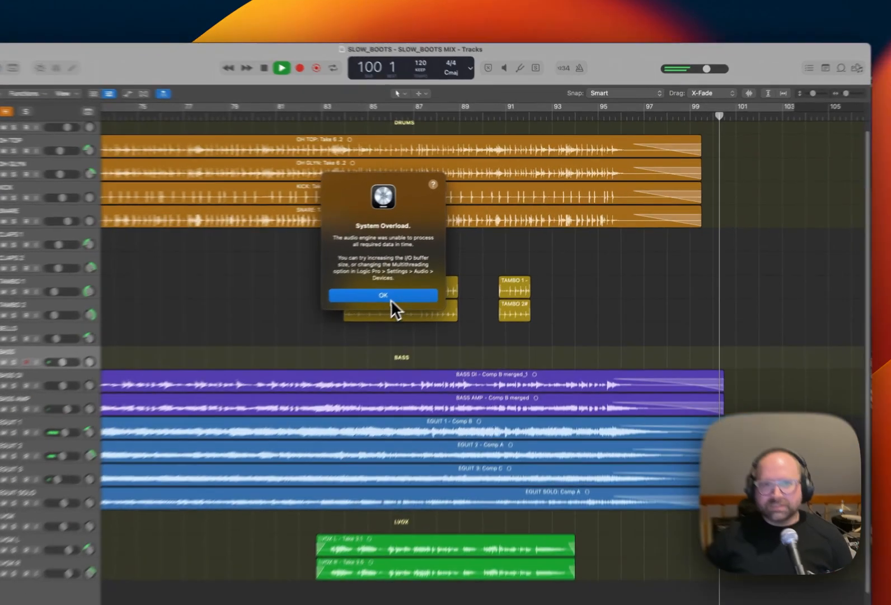
click(425, 277)
Turn the full-song cycle range back on, return the playhead to its start, and fit the whole song in the view.
mouse_move(732, 111)
mouse_down()
mouse_move(784, 112)
mouse_move(724, 119)
mouse_move(736, 114)
mouse_up()
key(c)
key(Return)
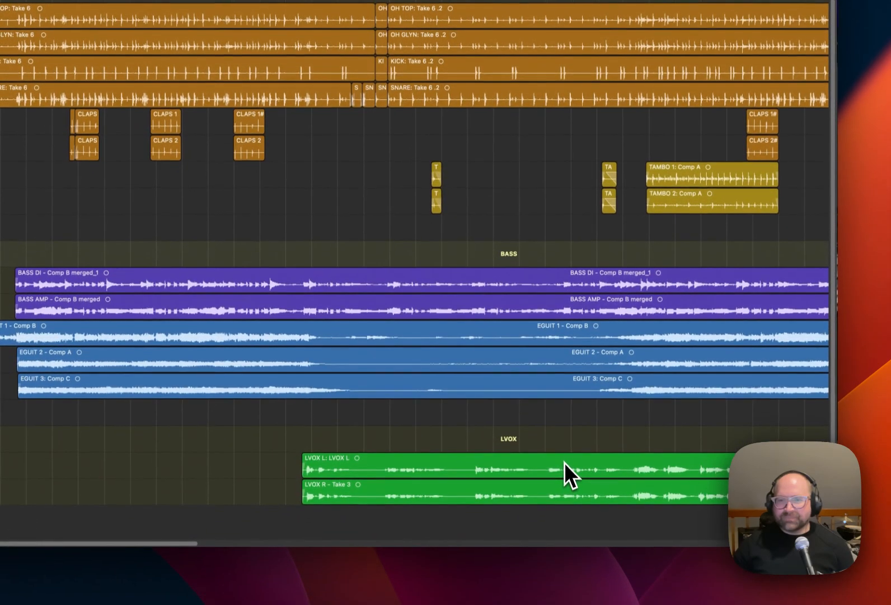
key(z)
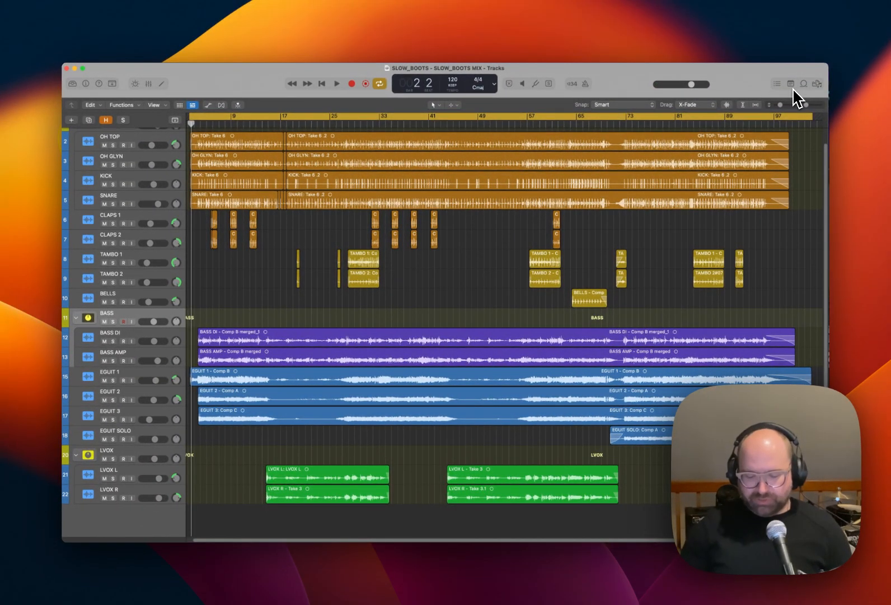
Open the bounce settings for the cycle range to review the PCM format and range options, and close them without bouncing.
key(super+b)
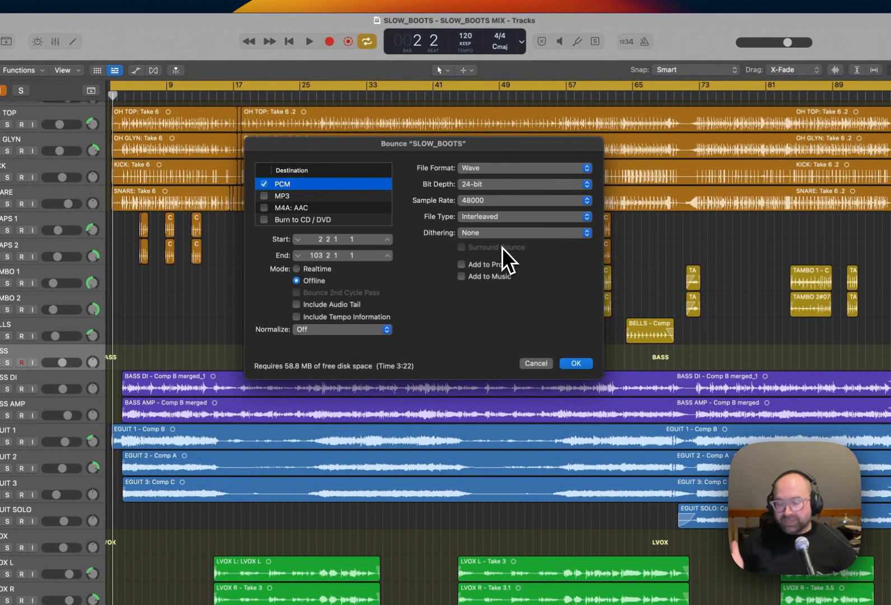
click(536, 366)
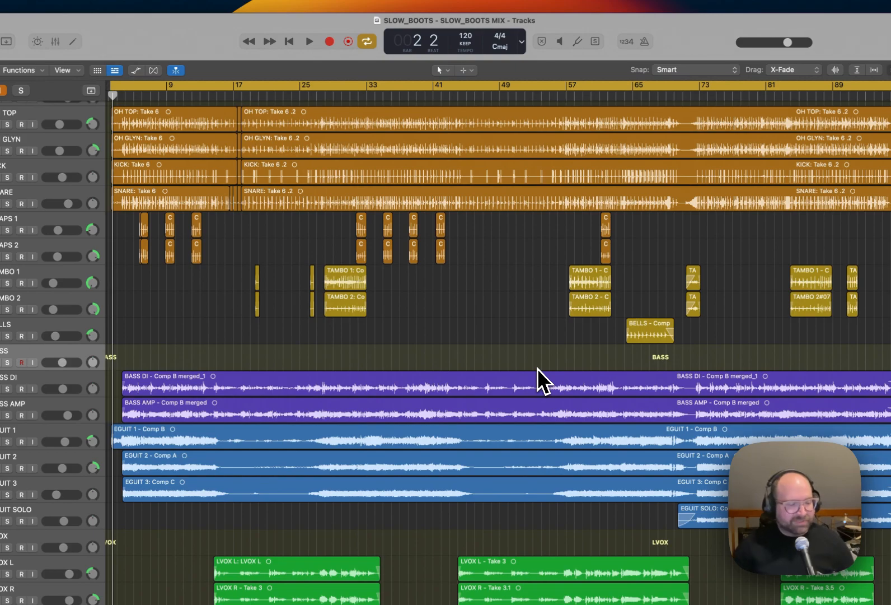